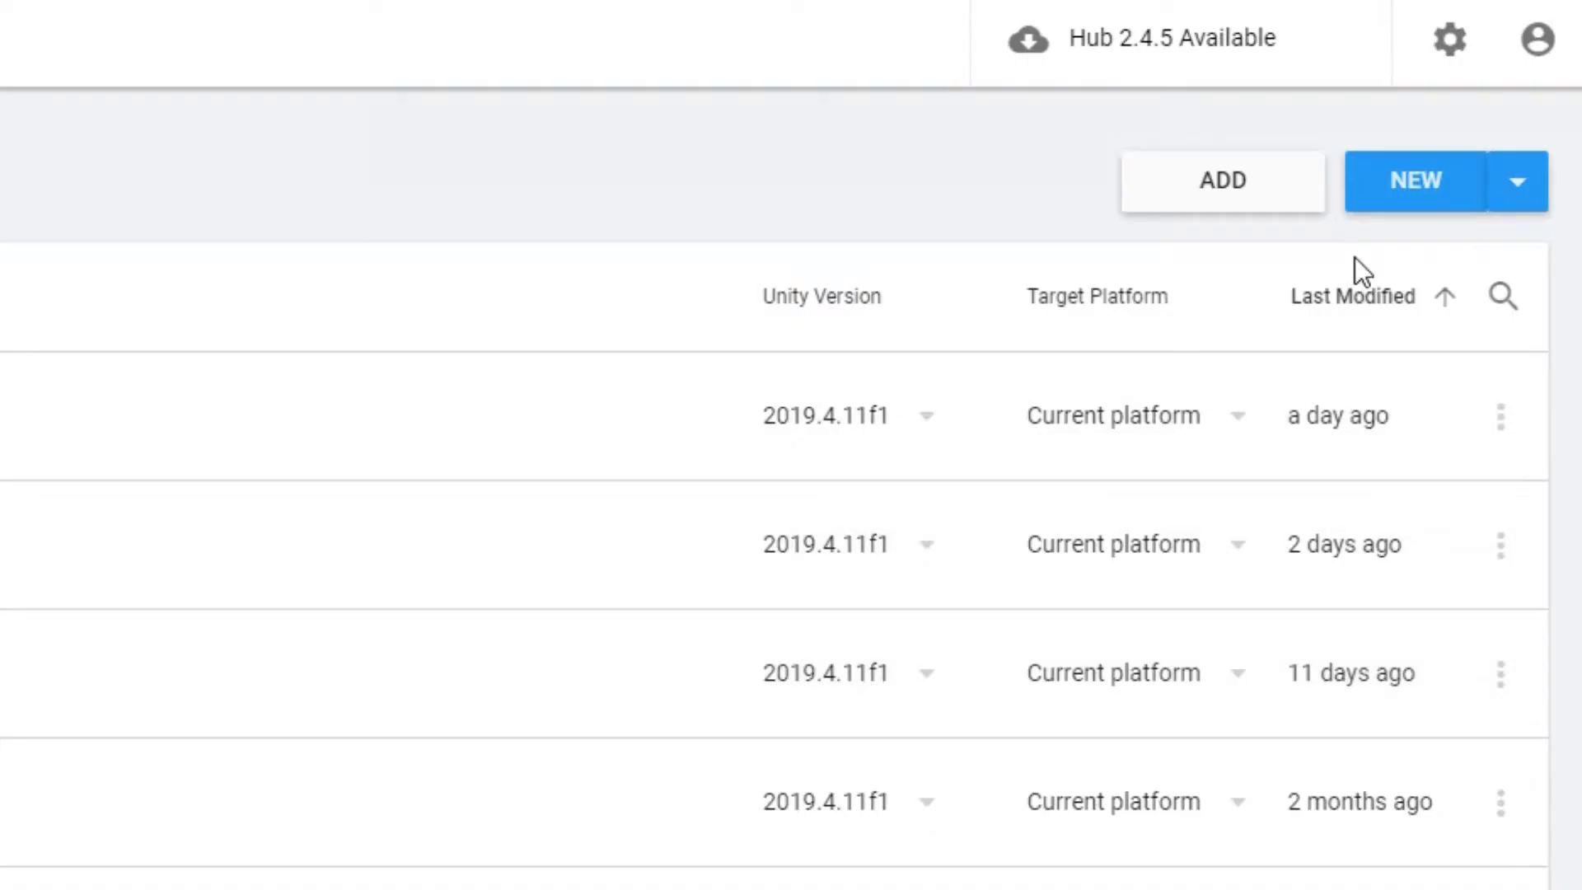
- Create a new 3D project named 'PvZ 3D'
click(1363, 215)
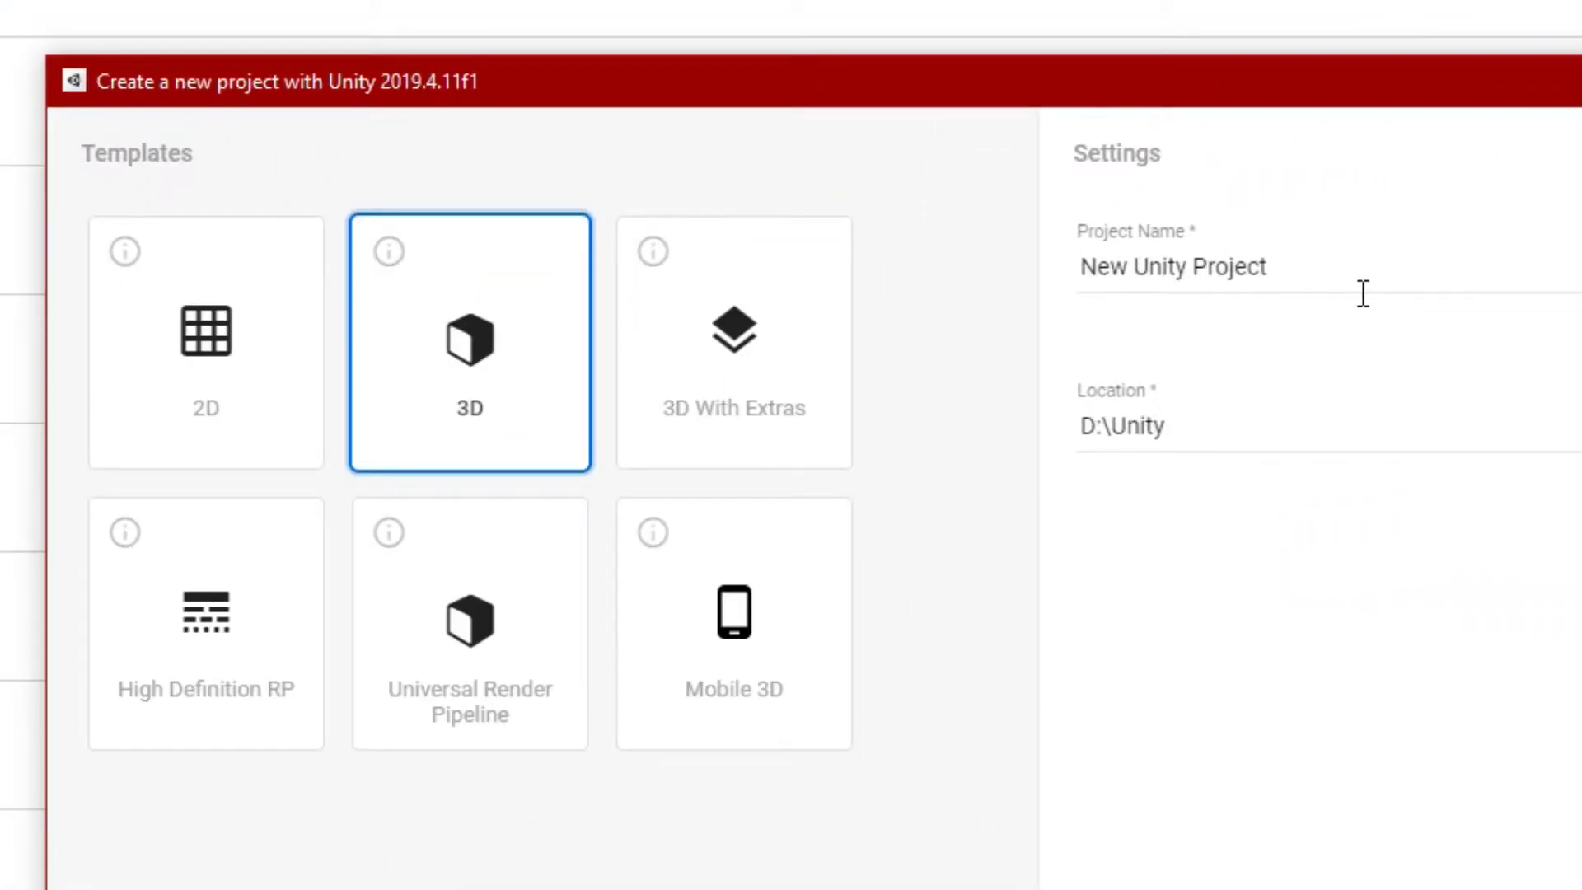
drag(1356, 296, 1063, 262)
text(3)
key(BackSpace)
text(PvZ 3D)
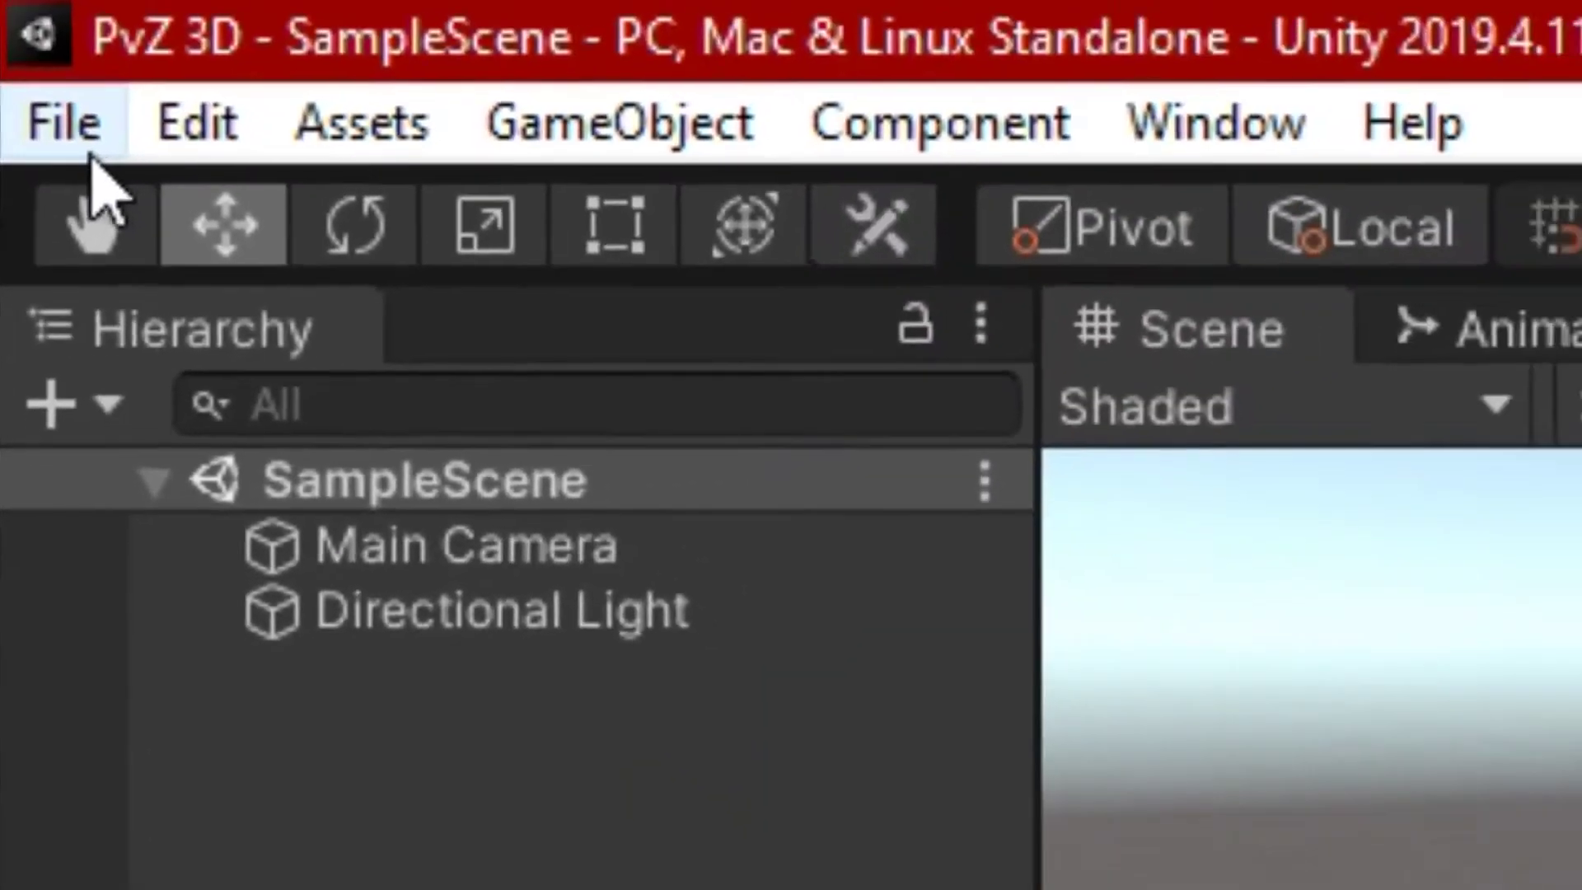
click(70, 132)
- Switch the project's build platform to Android in Build Settings
click(239, 599)
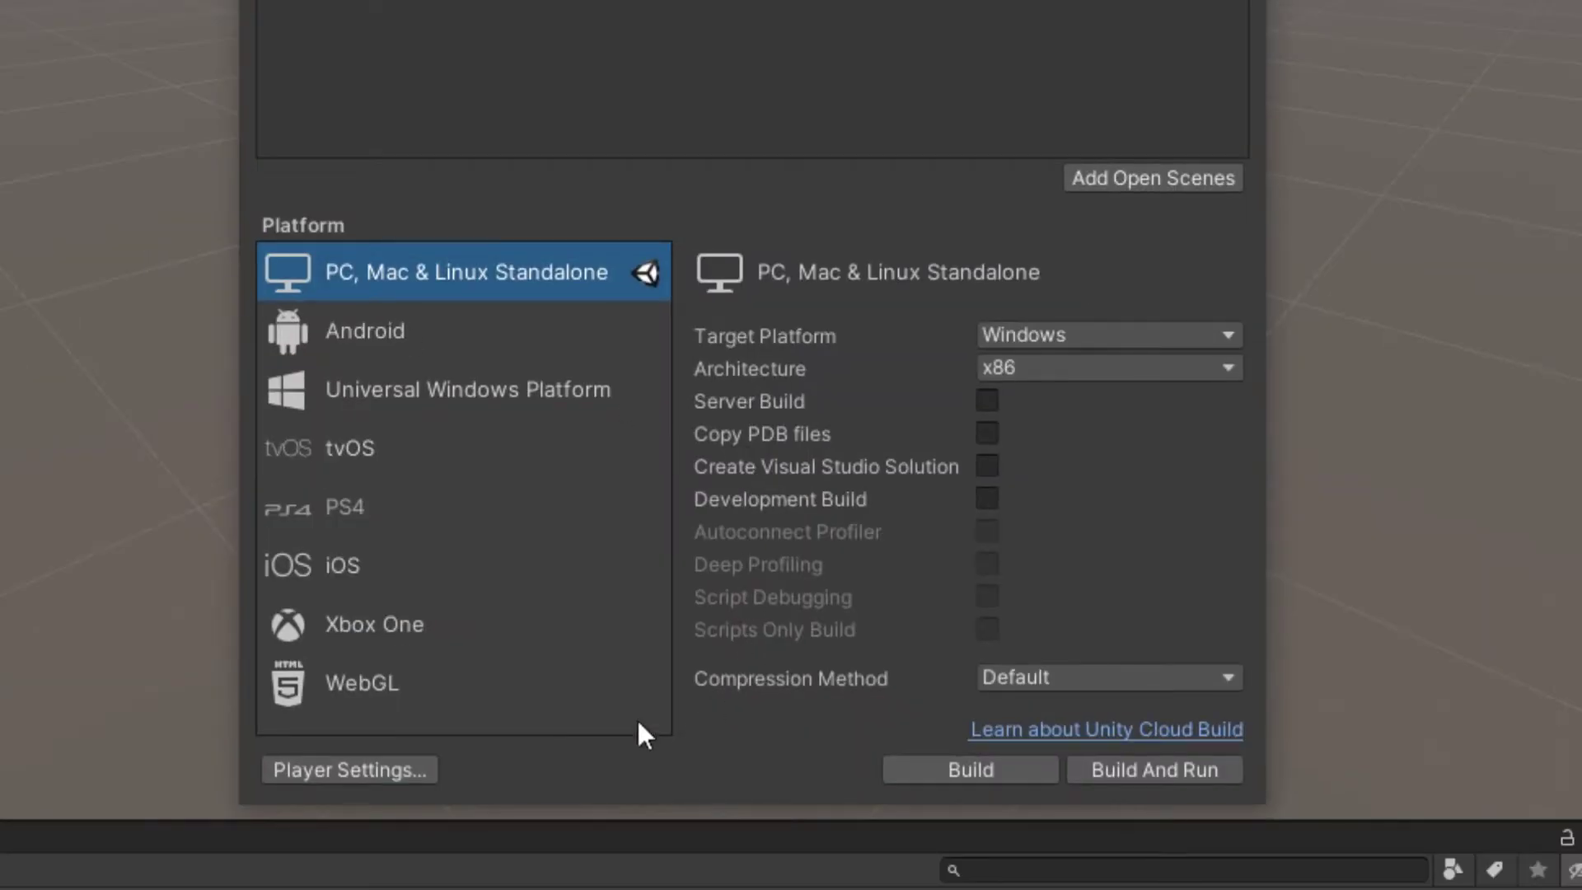
click(404, 318)
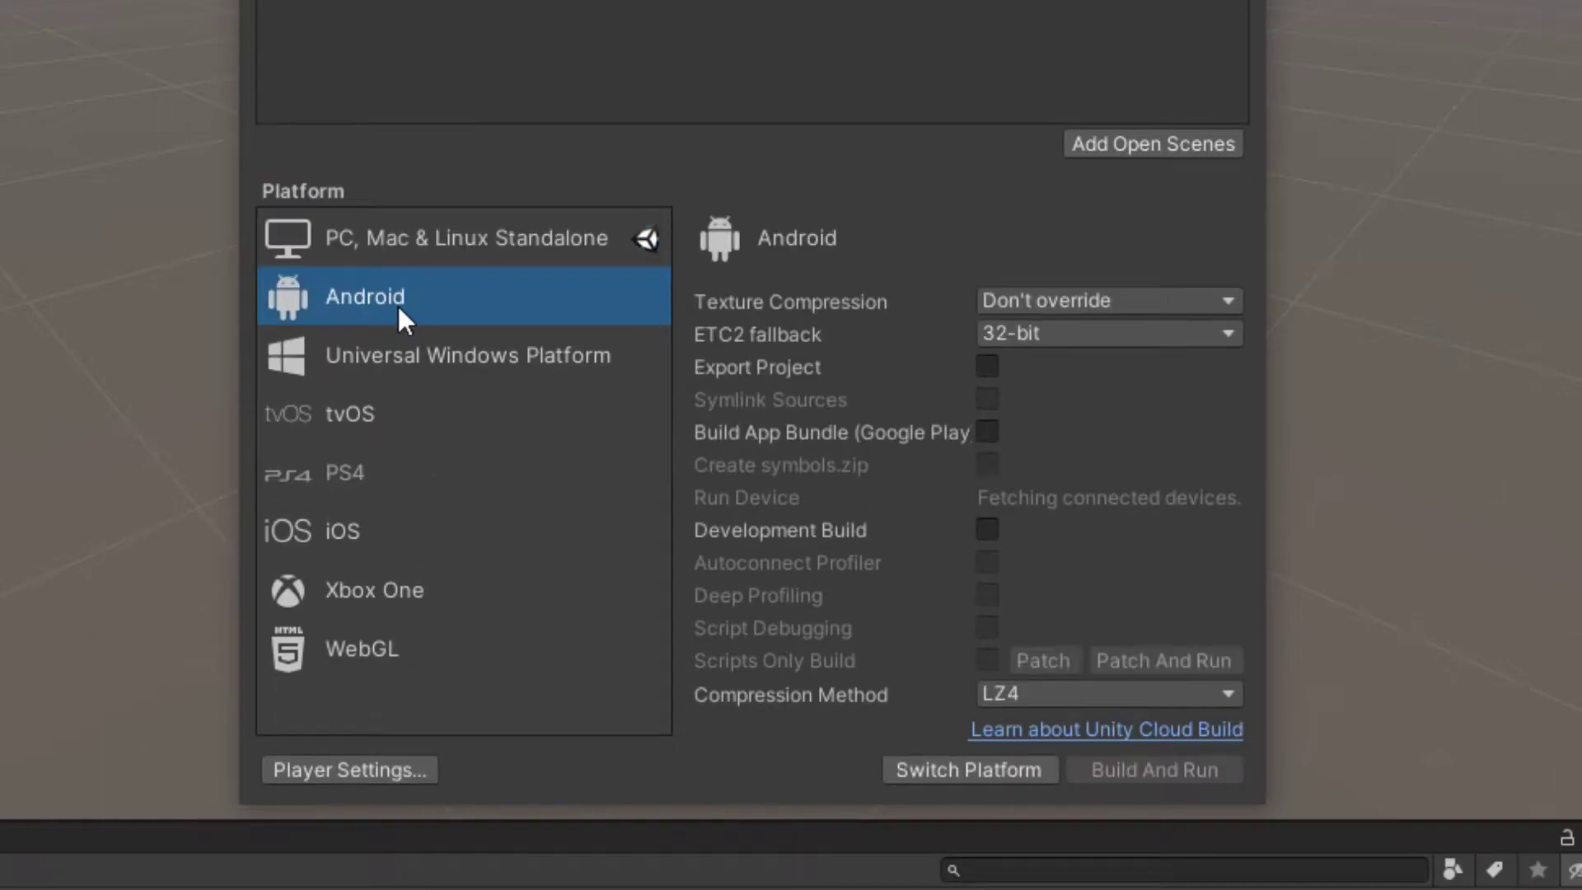
click(940, 770)
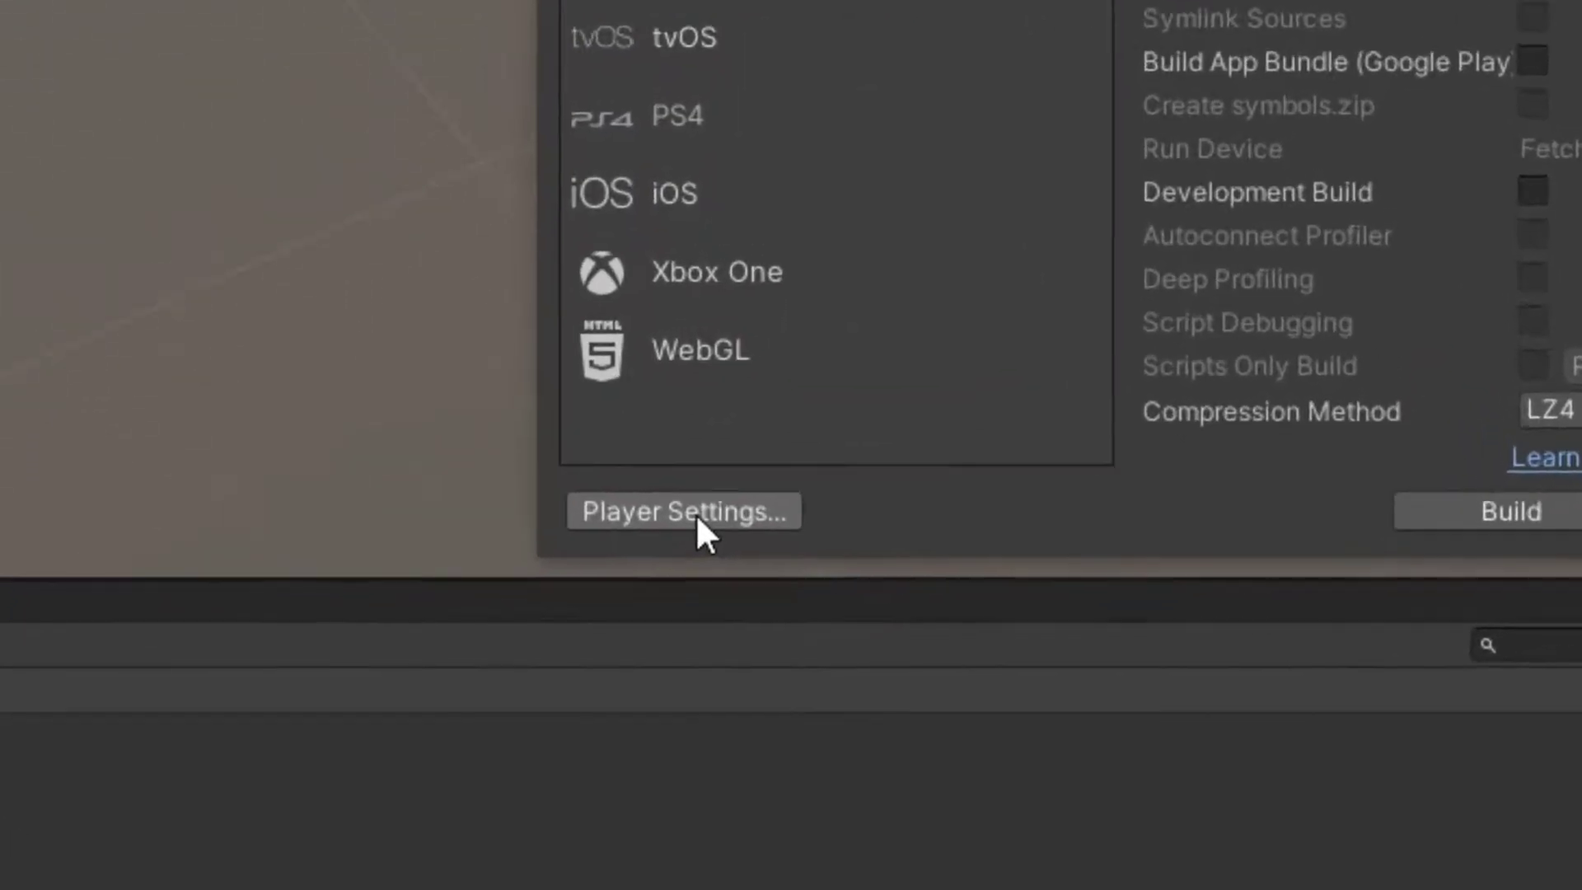
click(349, 769)
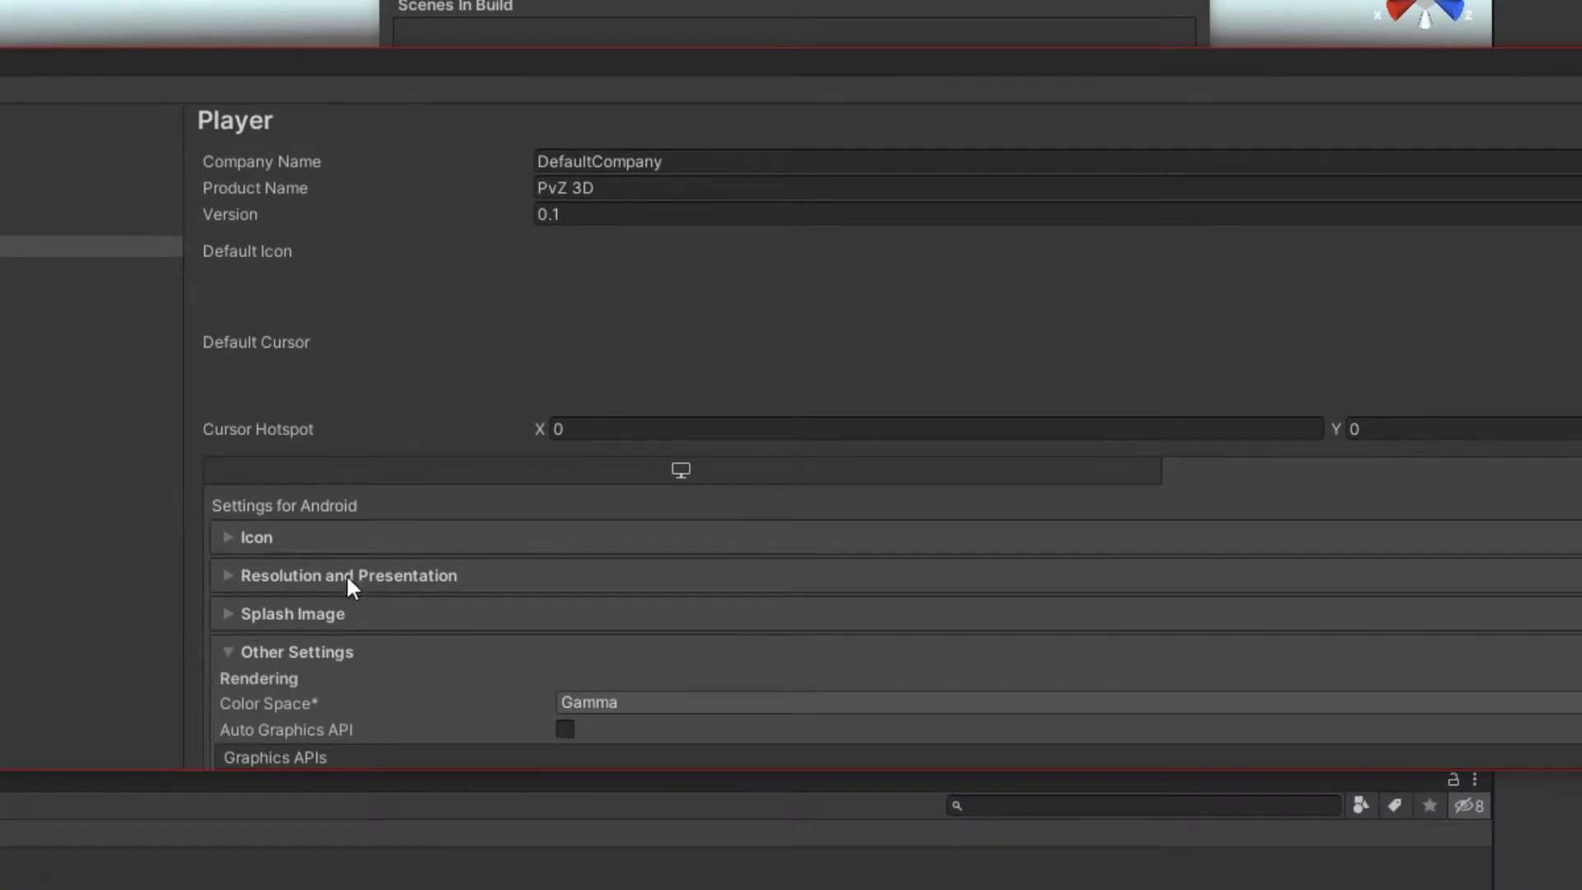
- Set Default Orientation to Auto Rotation, disallow Portrait and Portrait Upside Down, and move Main Camera
scroll(355, 544, down, 1)
click(383, 494)
scroll(505, 536, down, 3)
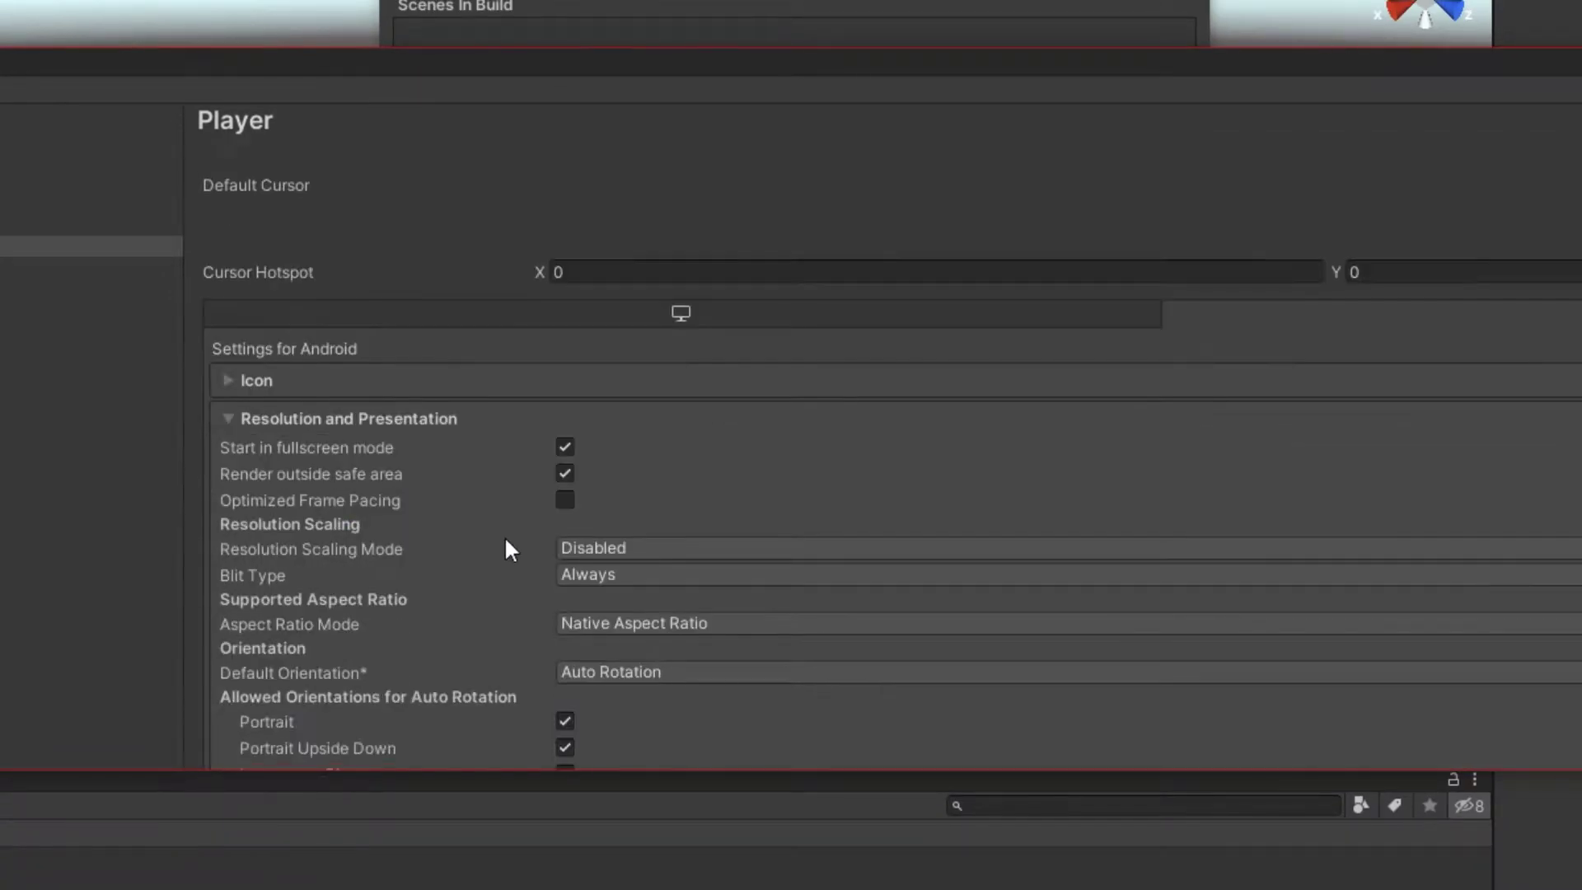
click(577, 514)
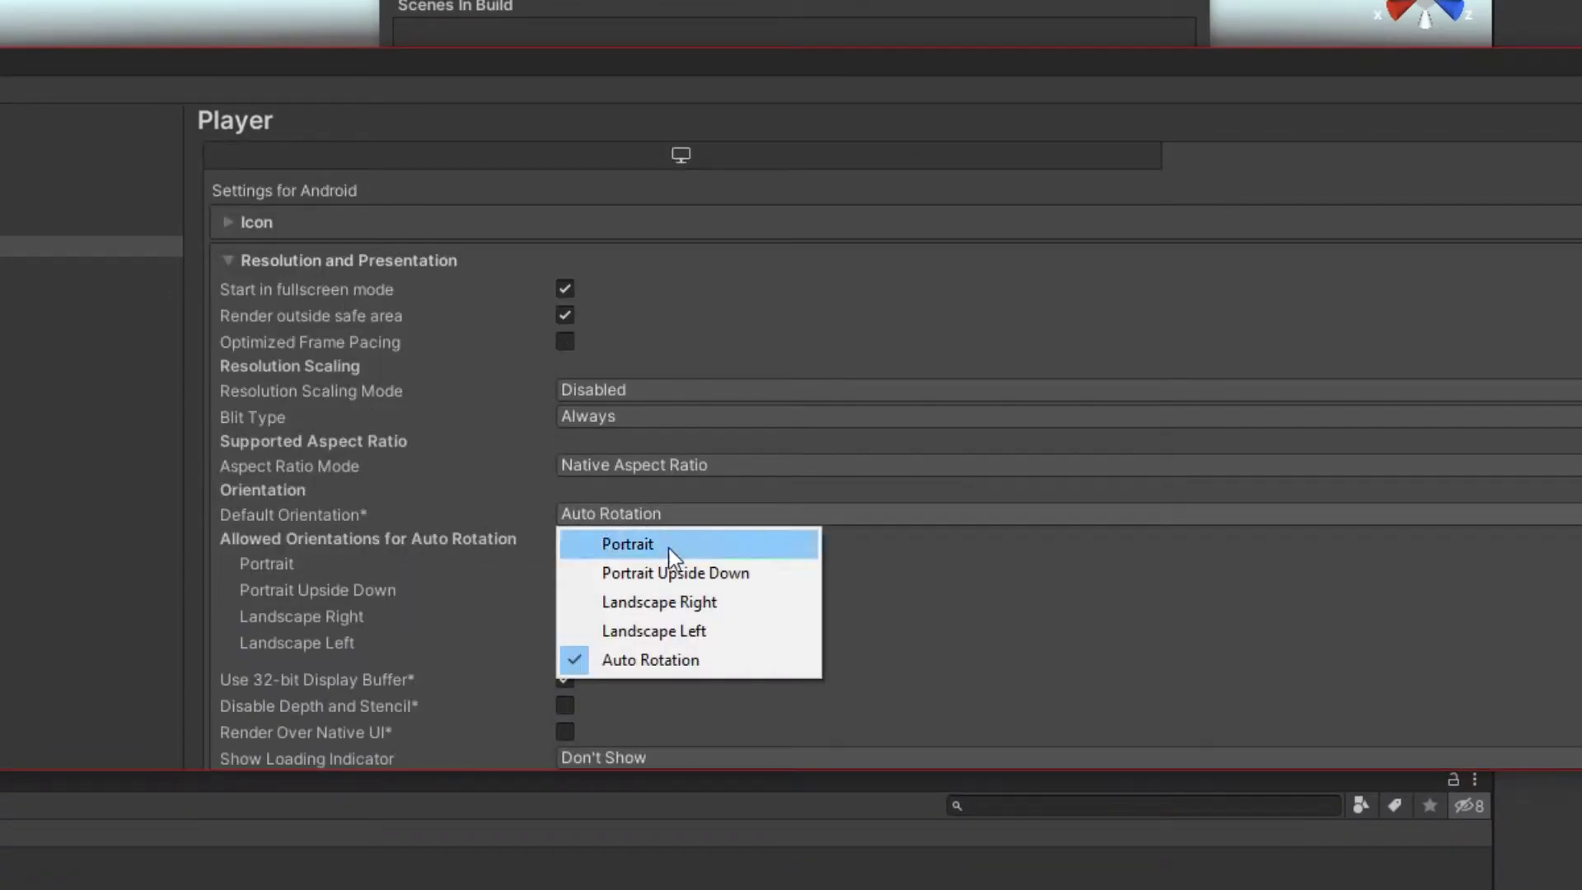
click(700, 606)
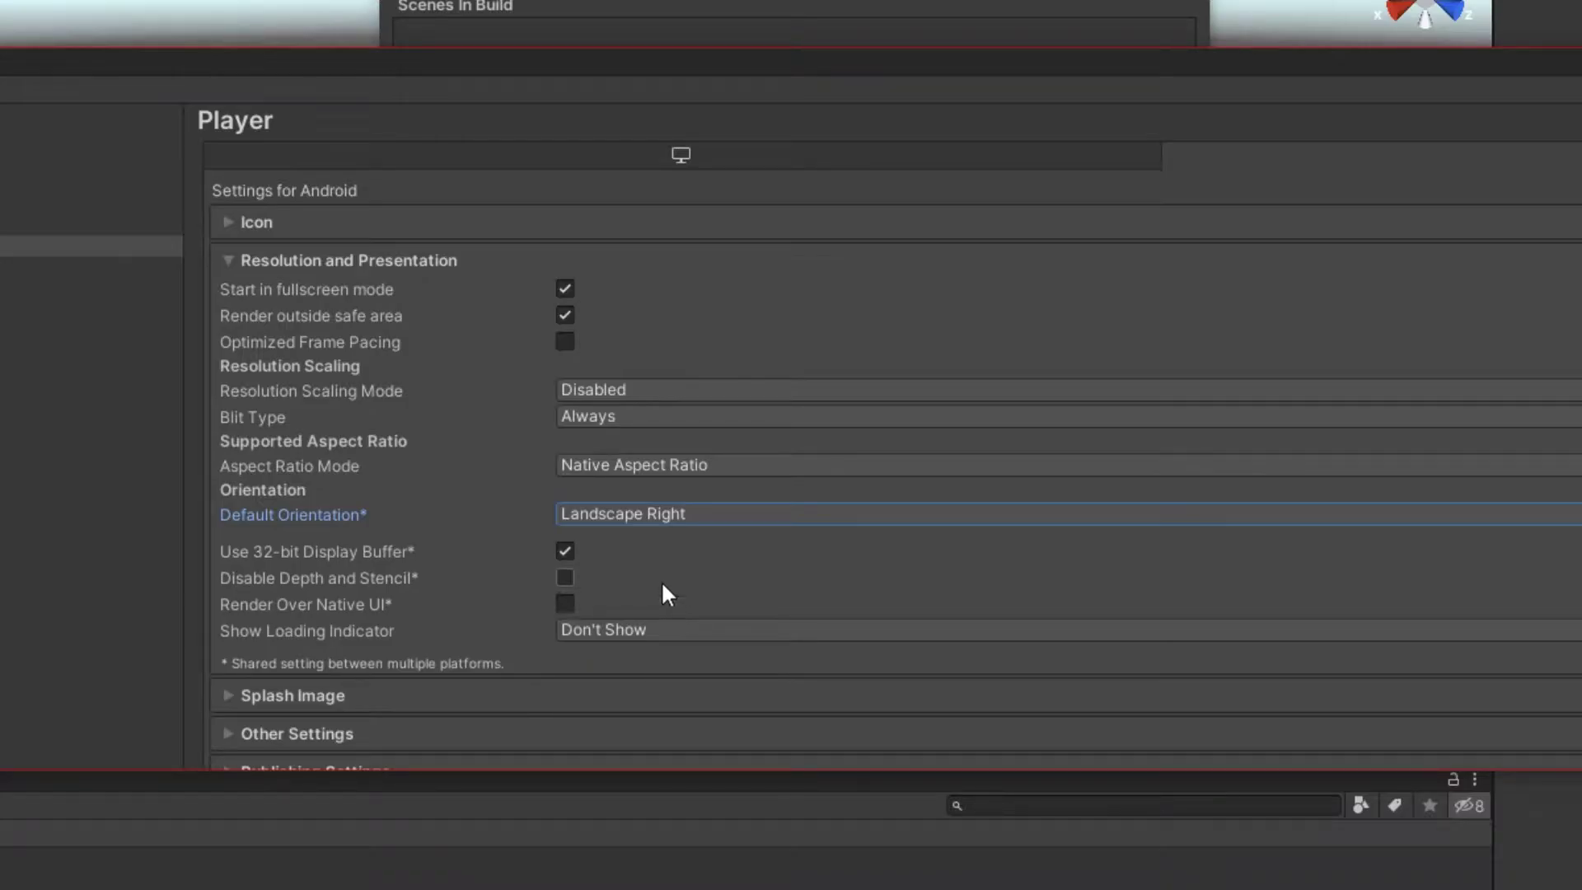
click(647, 514)
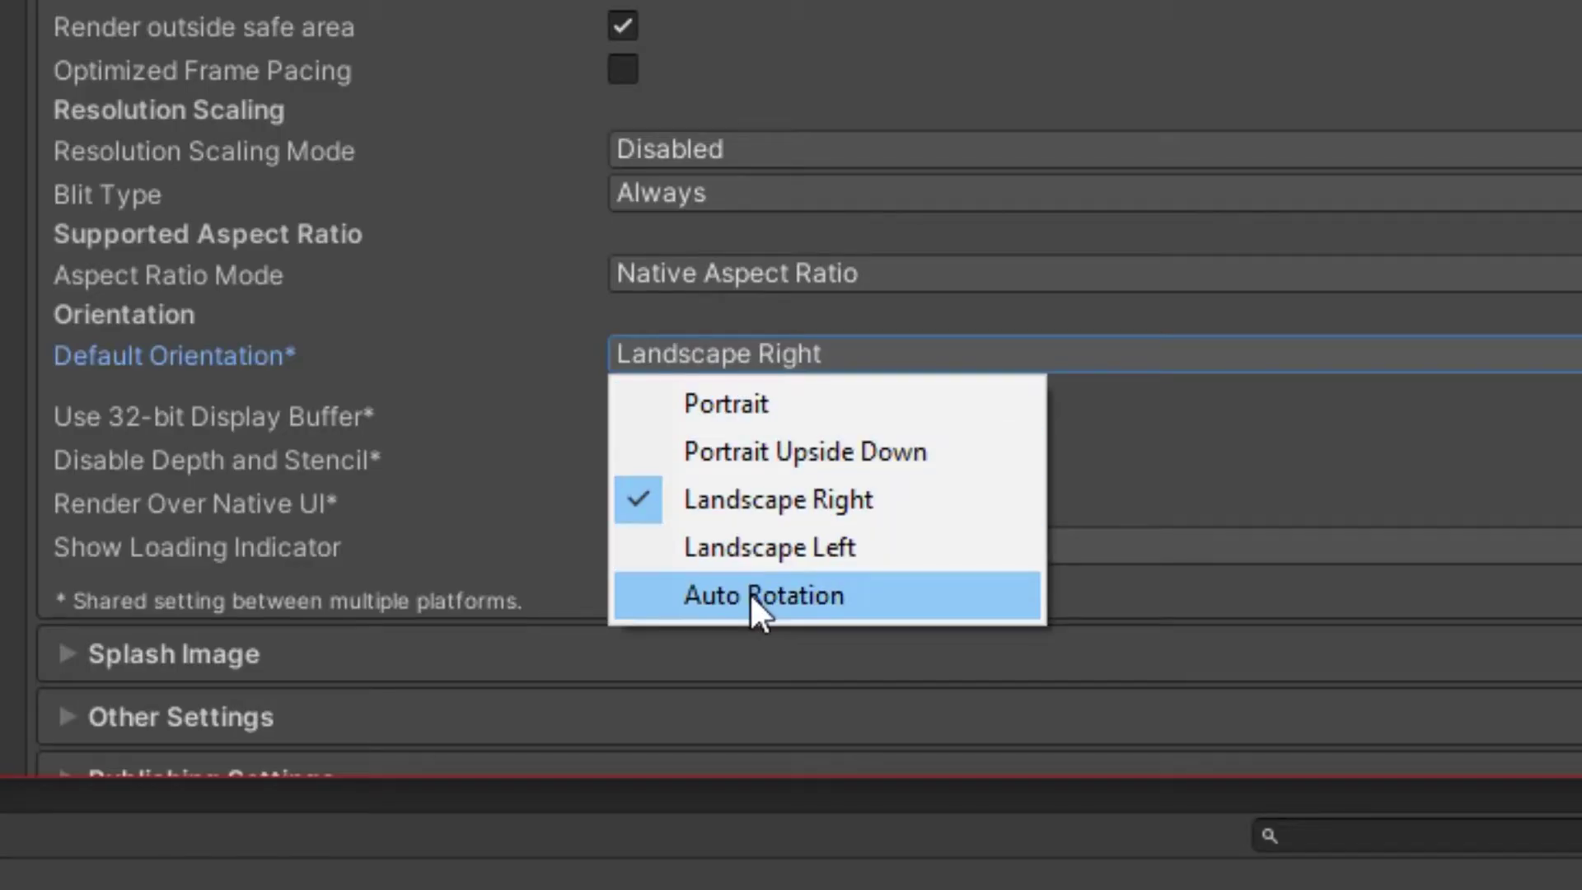
click(750, 595)
scroll(709, 404, down, 3)
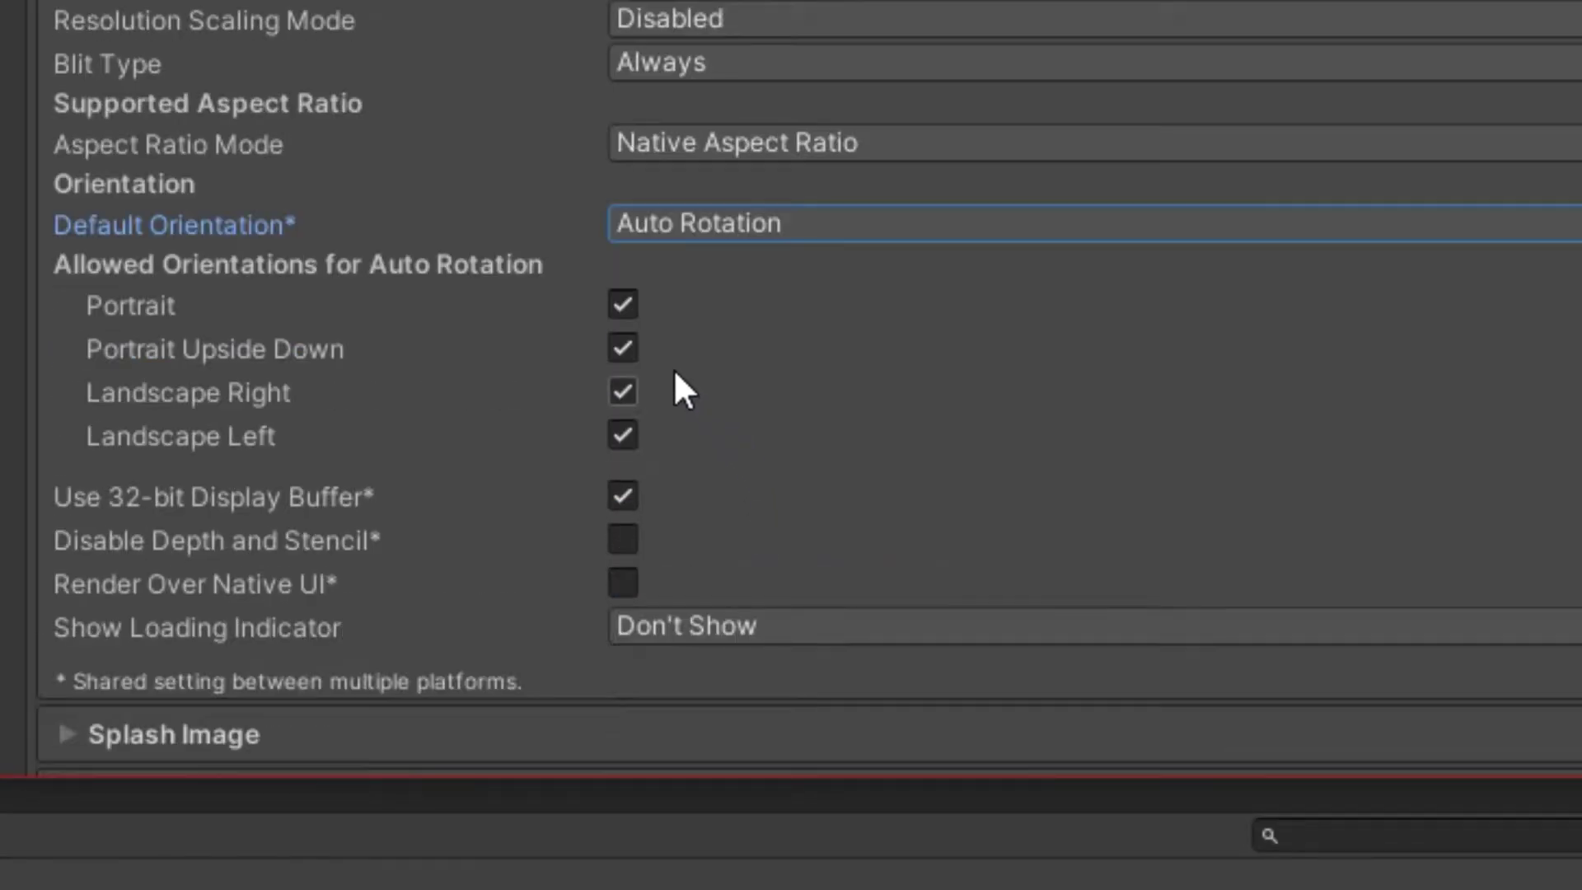
click(623, 305)
click(623, 348)
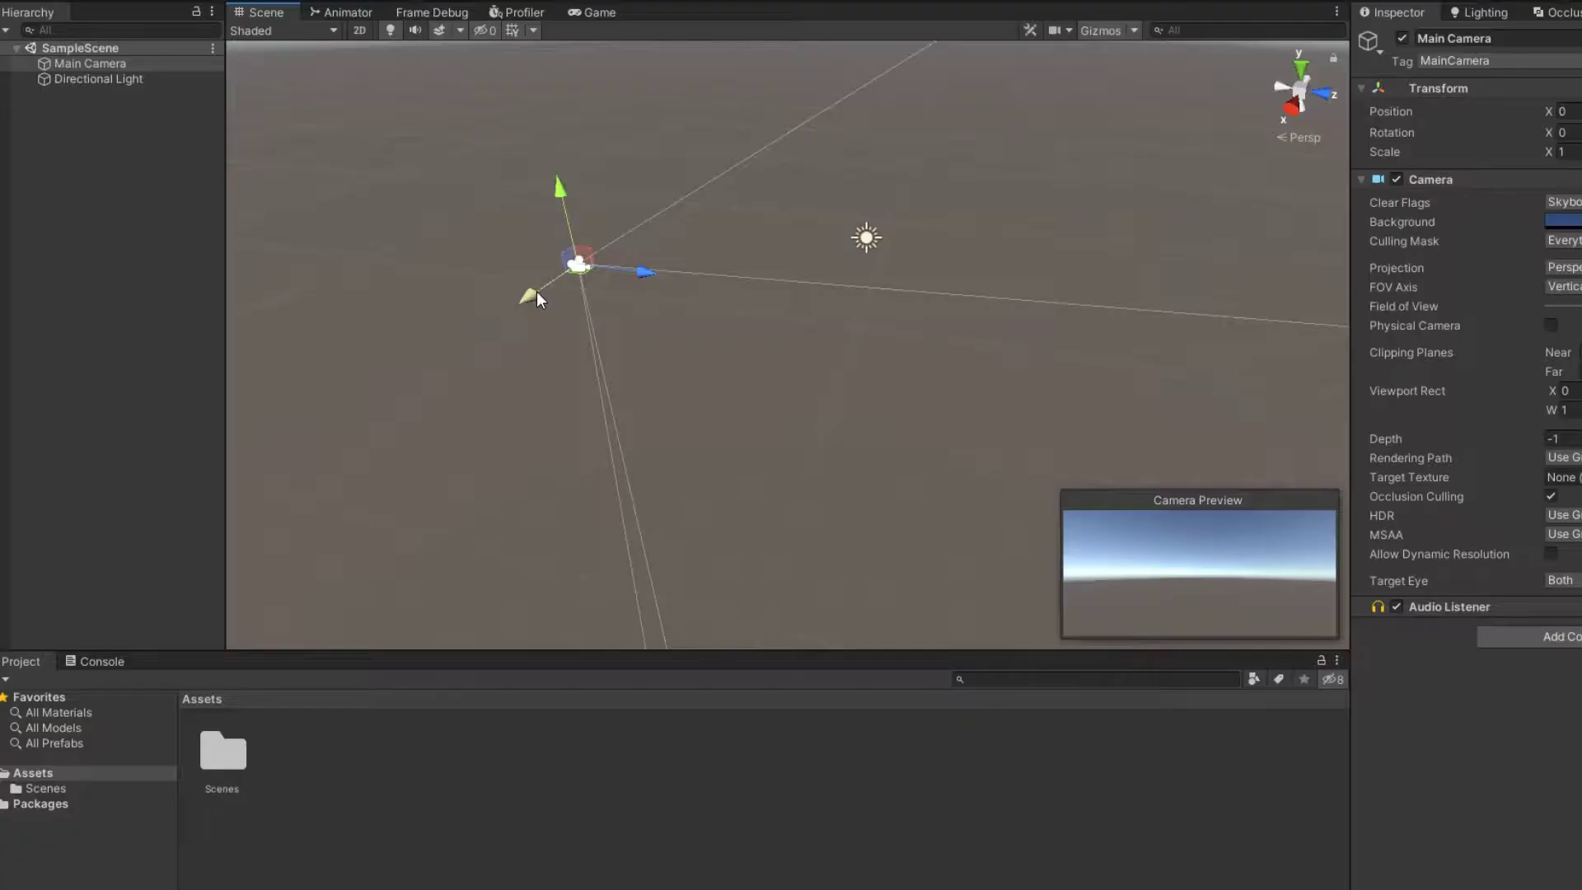
mouse_move(536, 291)
mouse_down()
mouse_move(506, 313)
mouse_move(529, 305)
mouse_up()
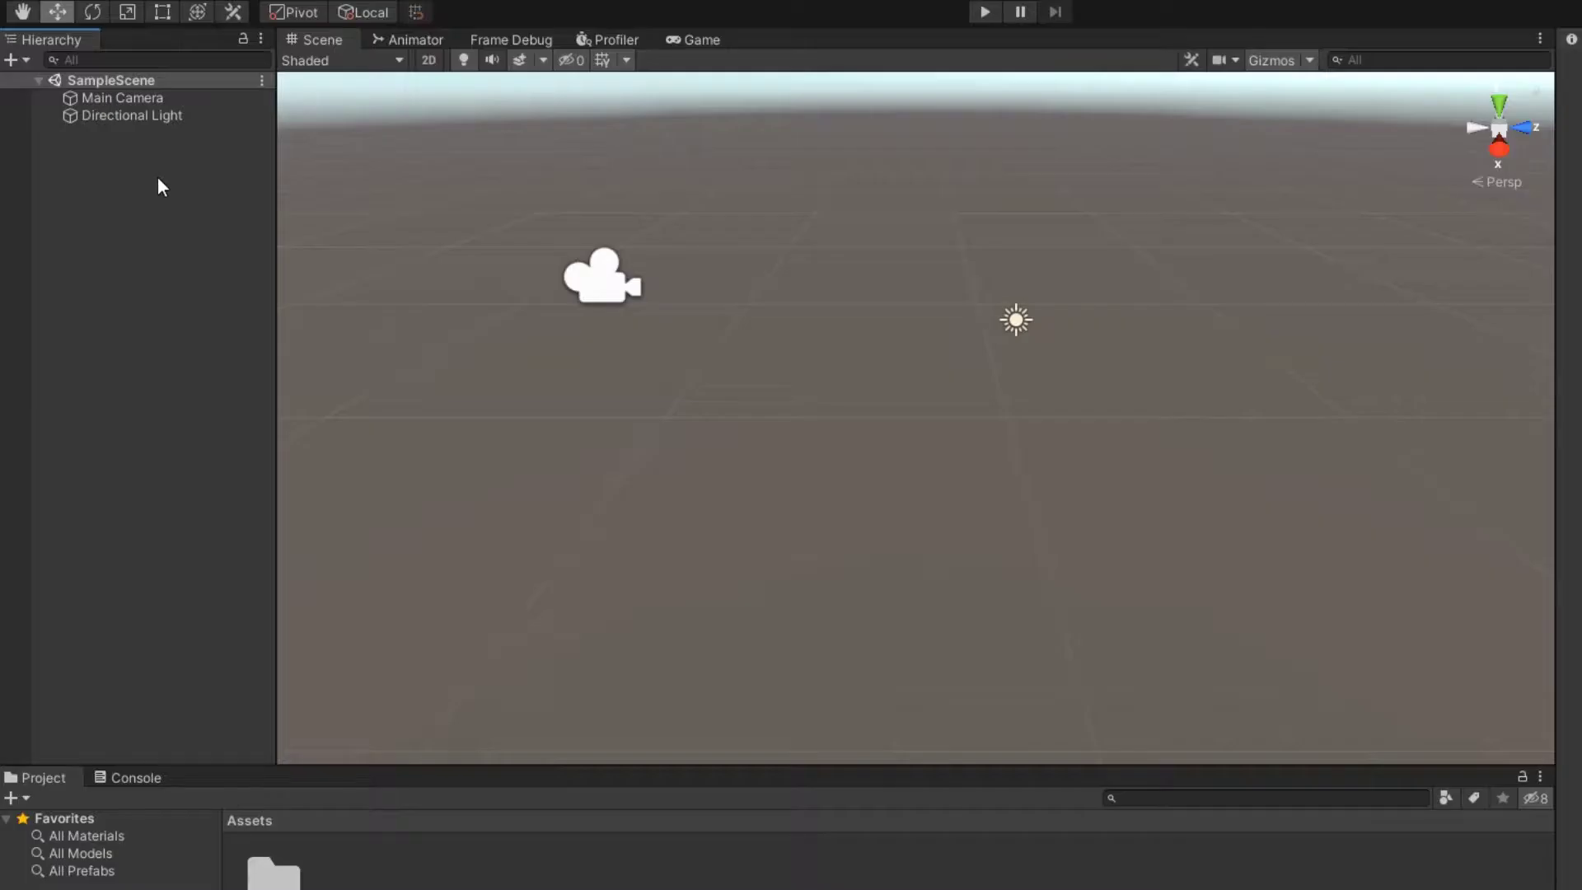
- Add a 3D Plane object to the scene from the Hierarchy
right_click(157, 177)
mouse_move(308, 407)
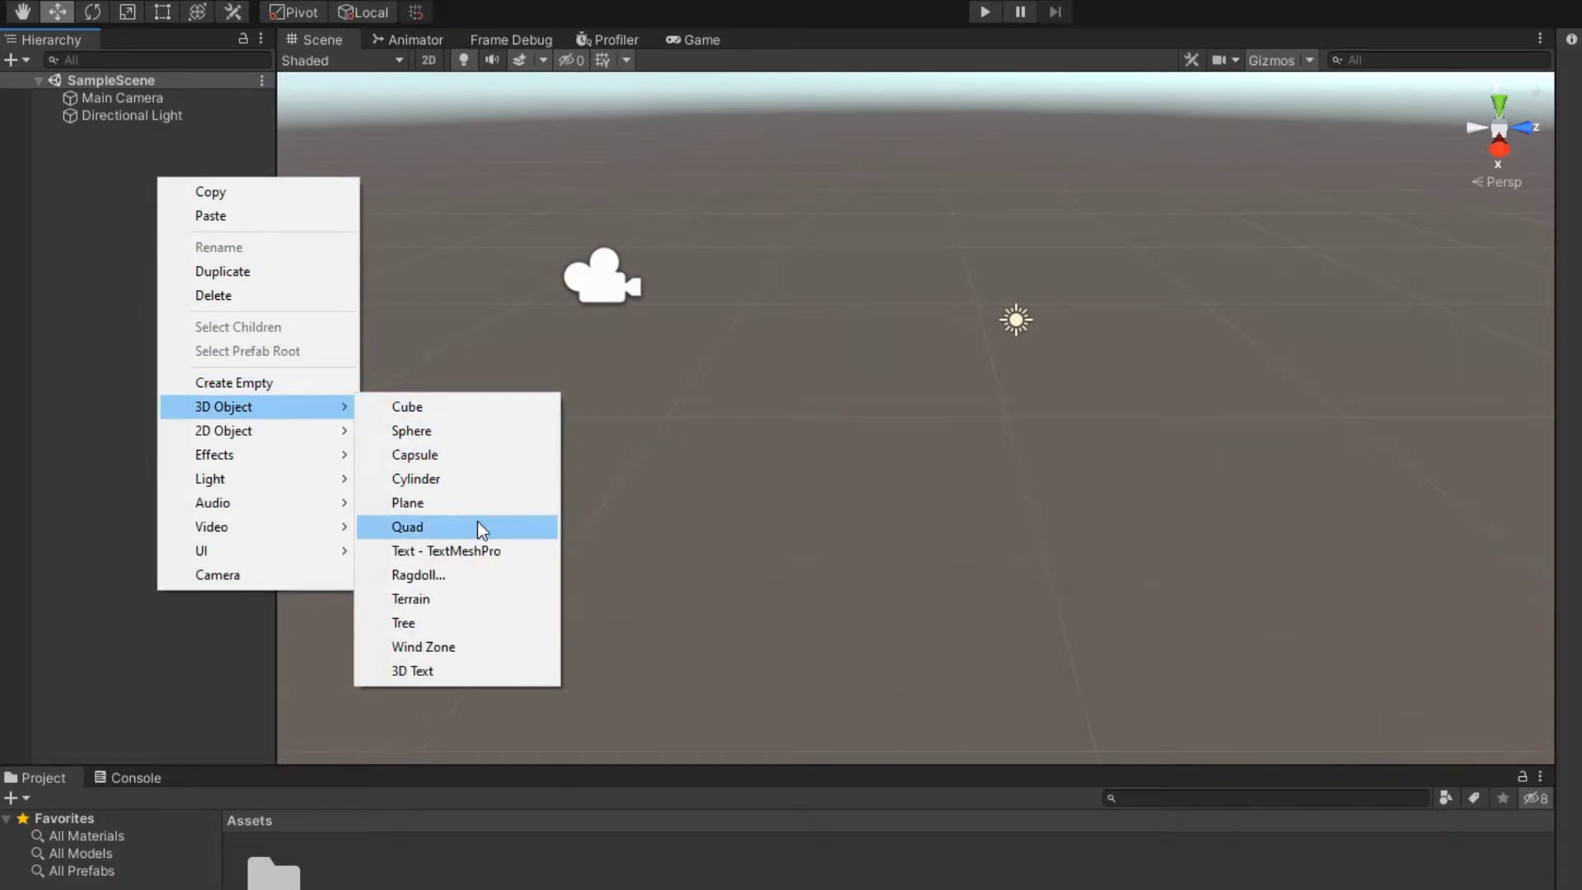
click(462, 504)
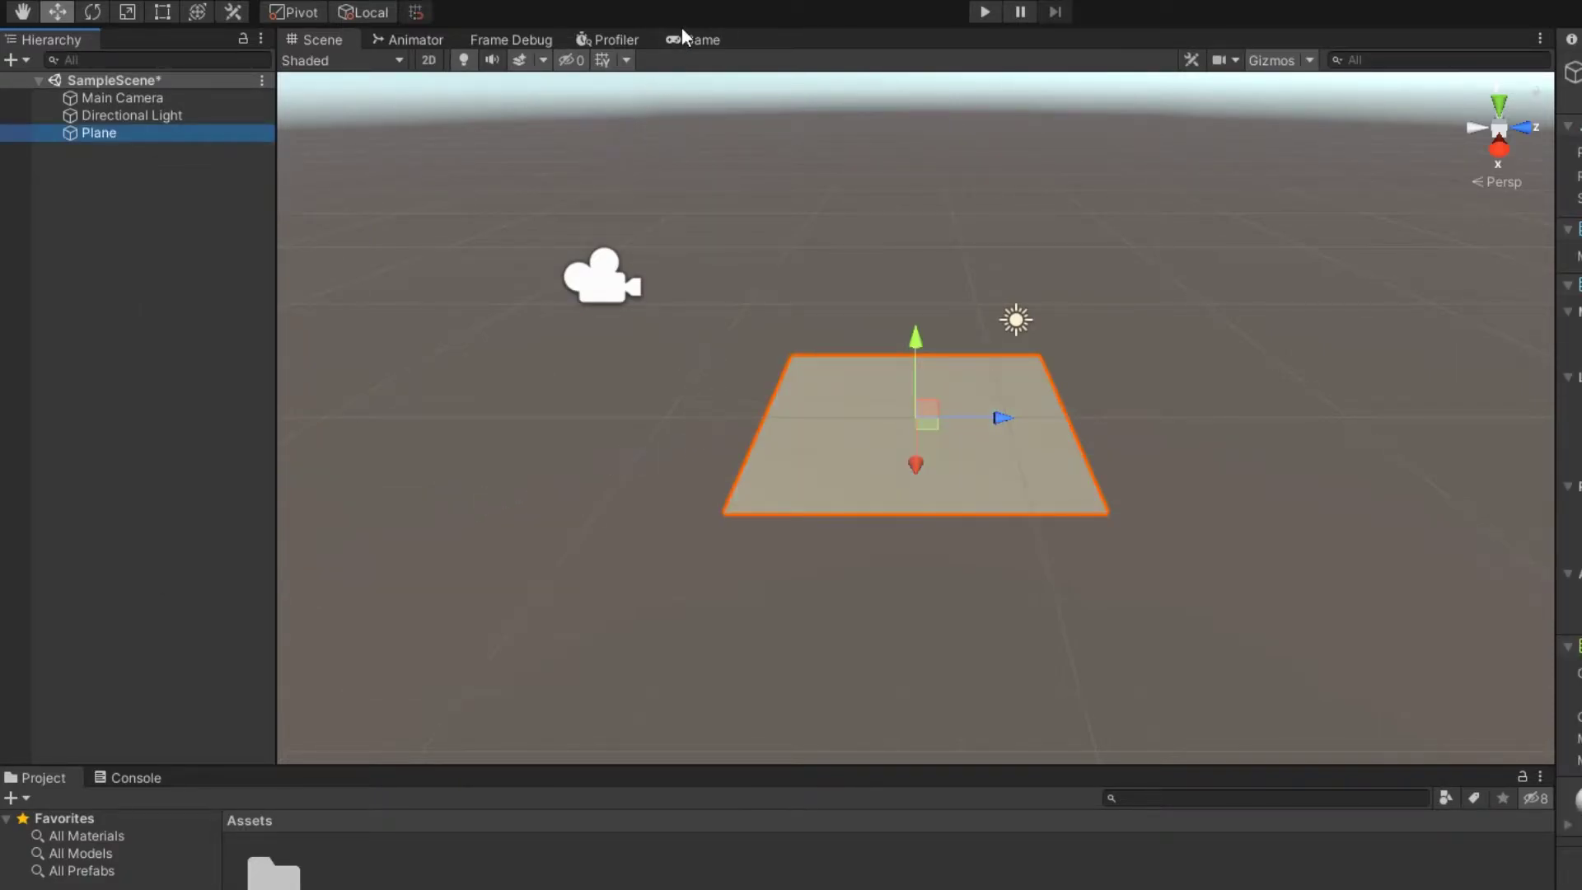
- Preview the plane in the Game view, toggling back to the Scene view
click(693, 40)
click(321, 40)
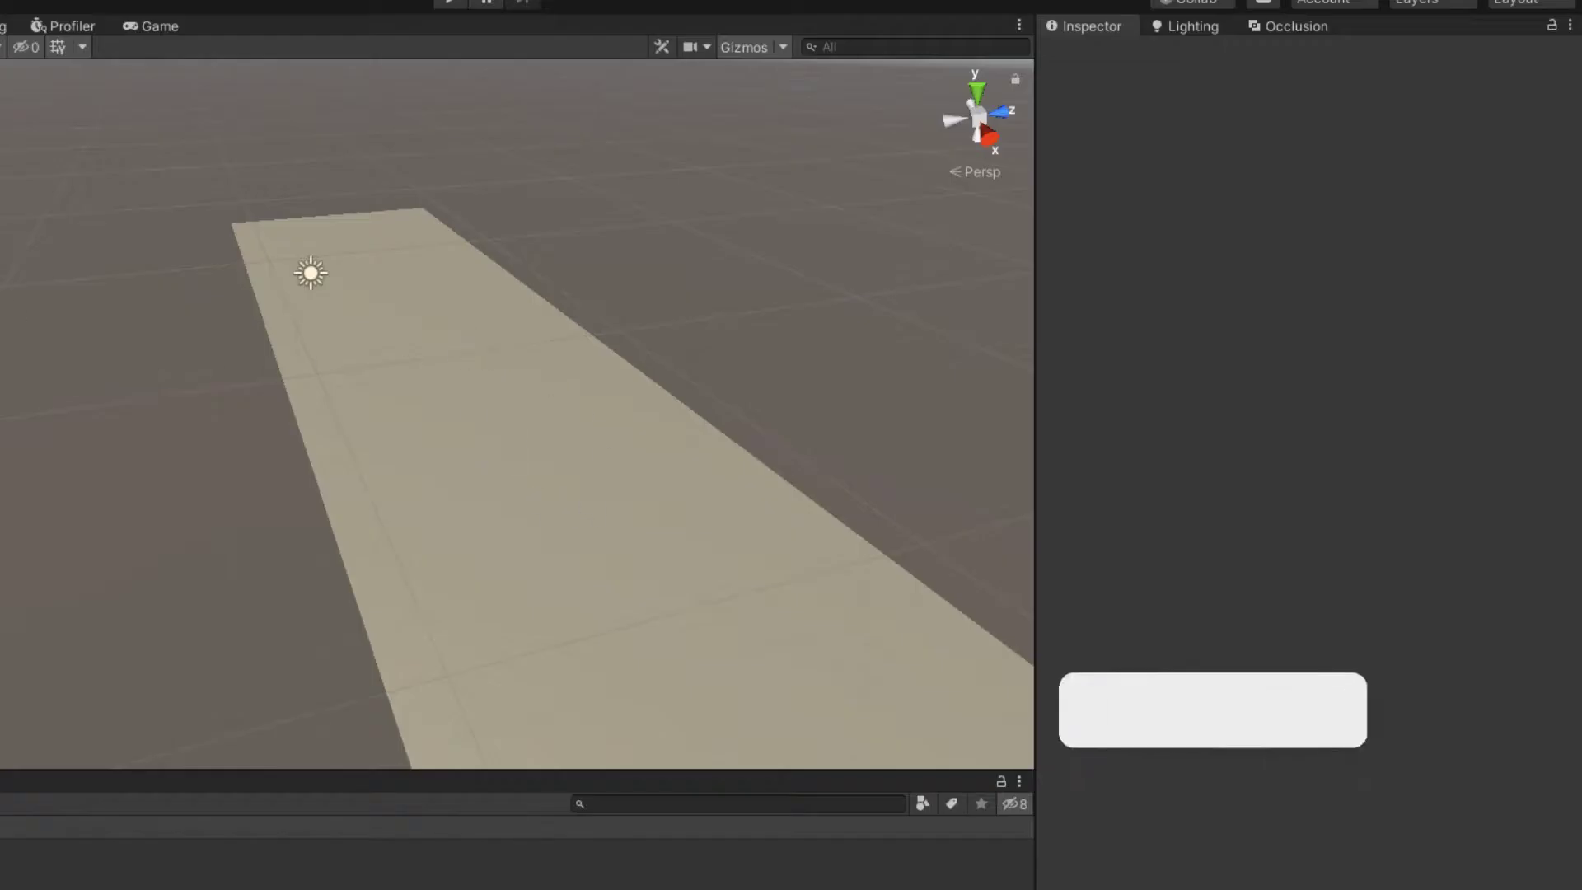
click(159, 26)
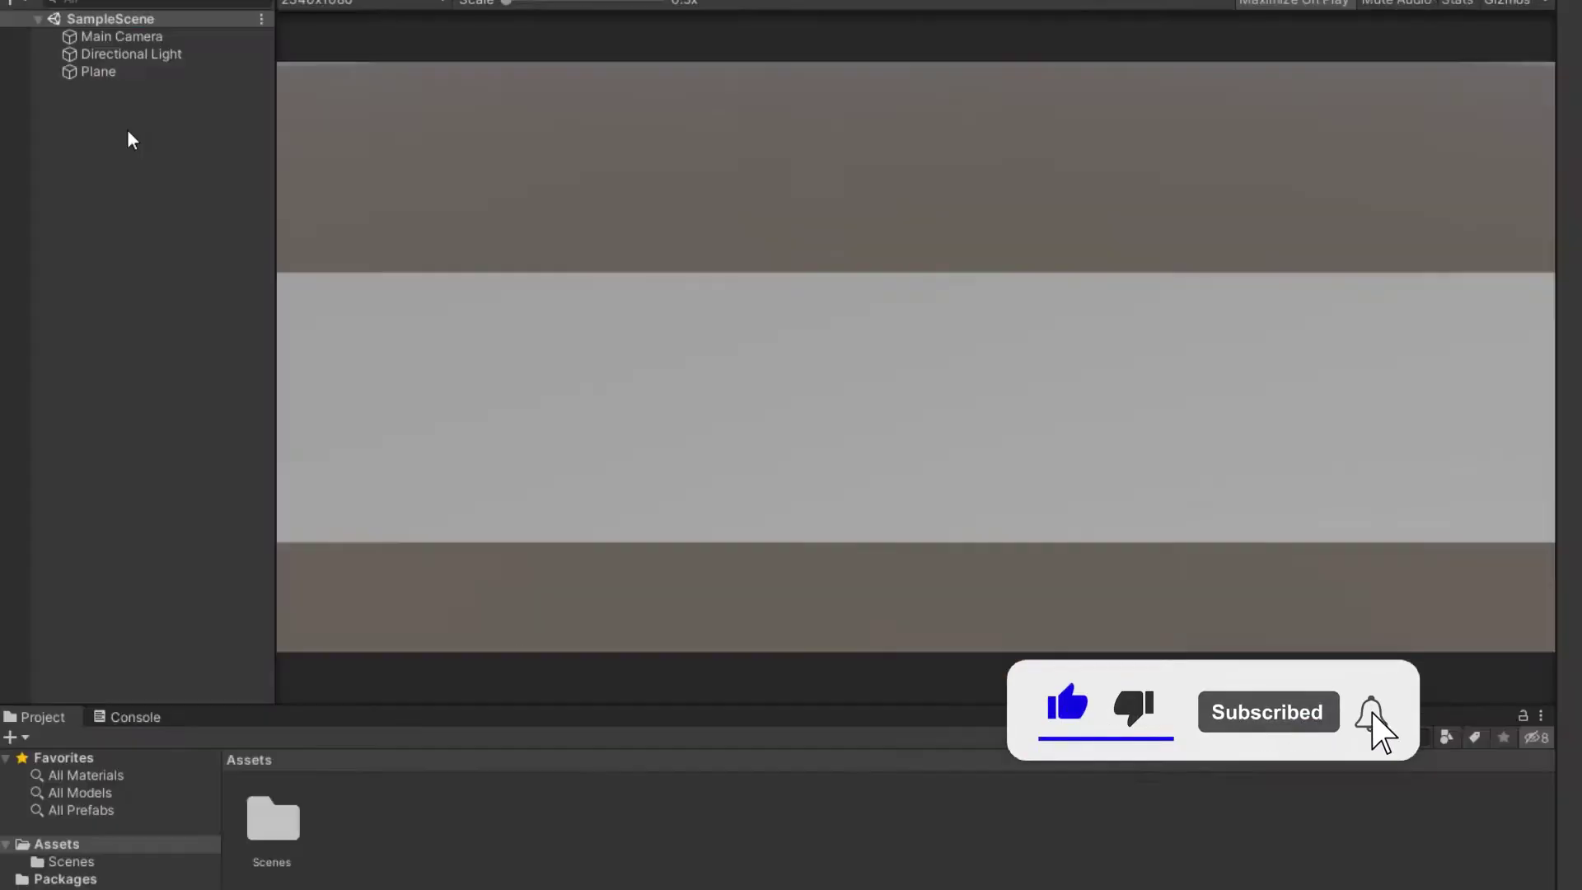
right_click(127, 133)
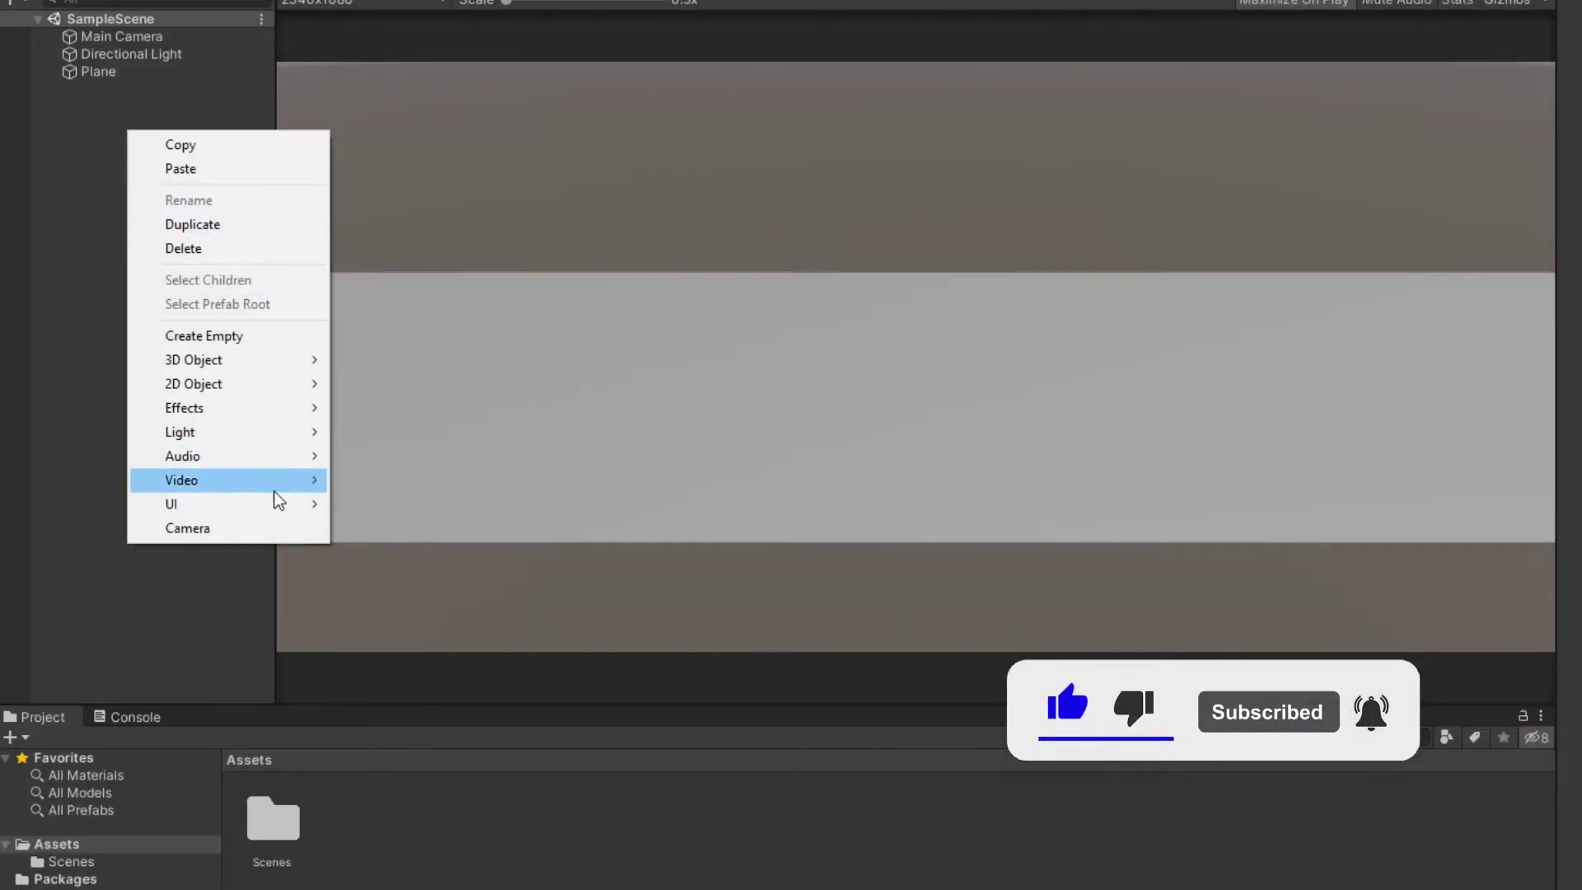
- Add a UI Canvas to the scene and orbit the Scene view around it
mouse_move(285, 502)
click(401, 814)
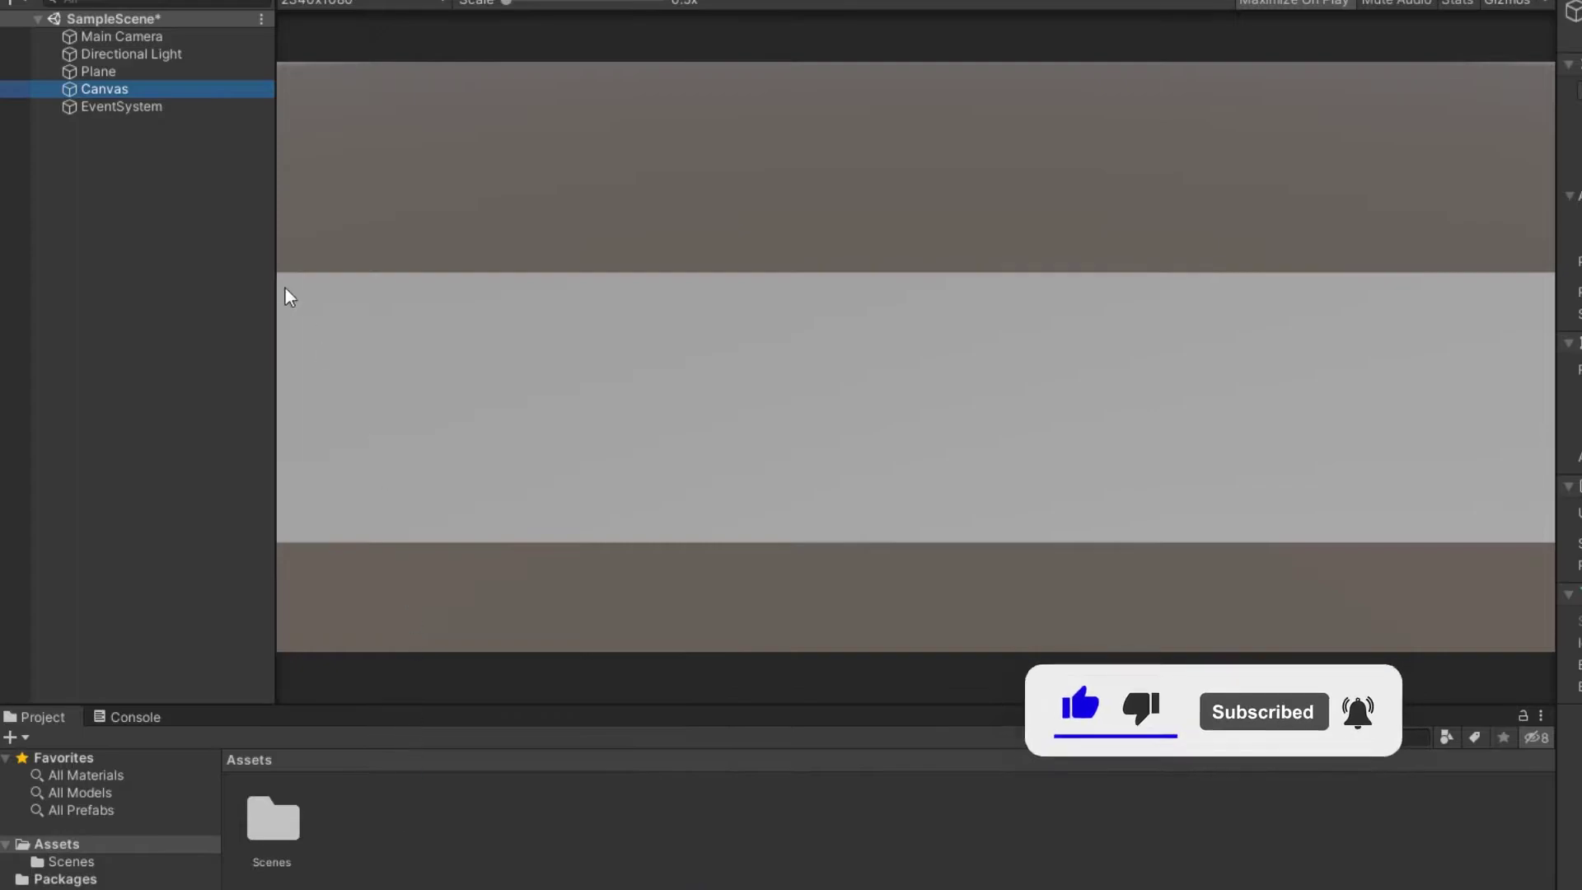
click(305, 2)
right_drag(771, 165, 1258, 163)
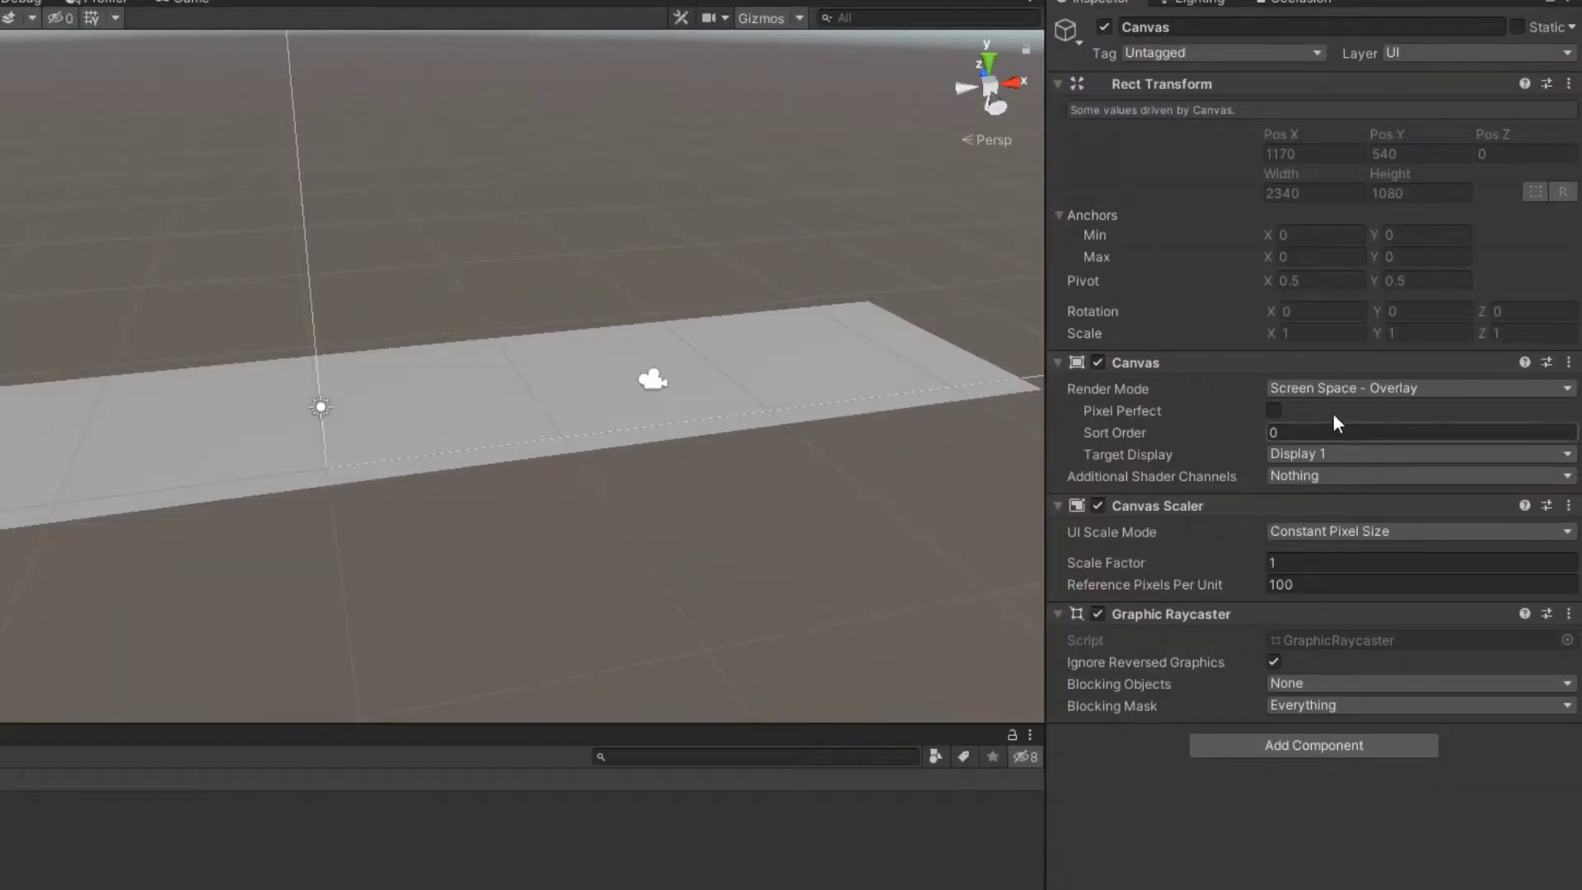
- Render the Canvas in Screen Space - Camera with Main Camera at plane distance 10
click(1343, 387)
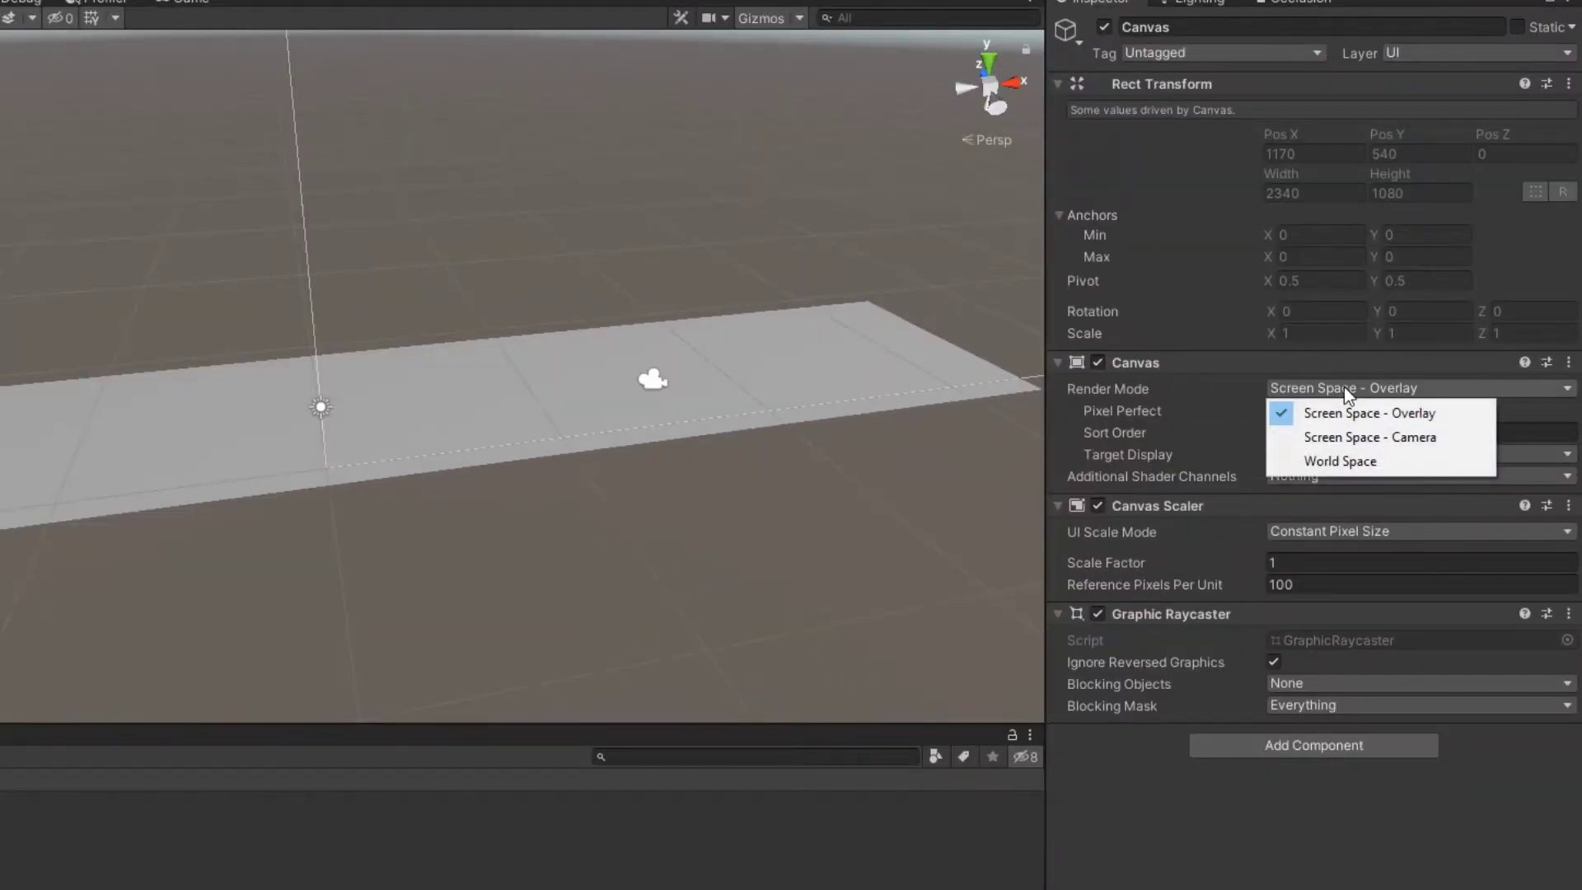
click(1340, 434)
drag(962, 354, 1339, 434)
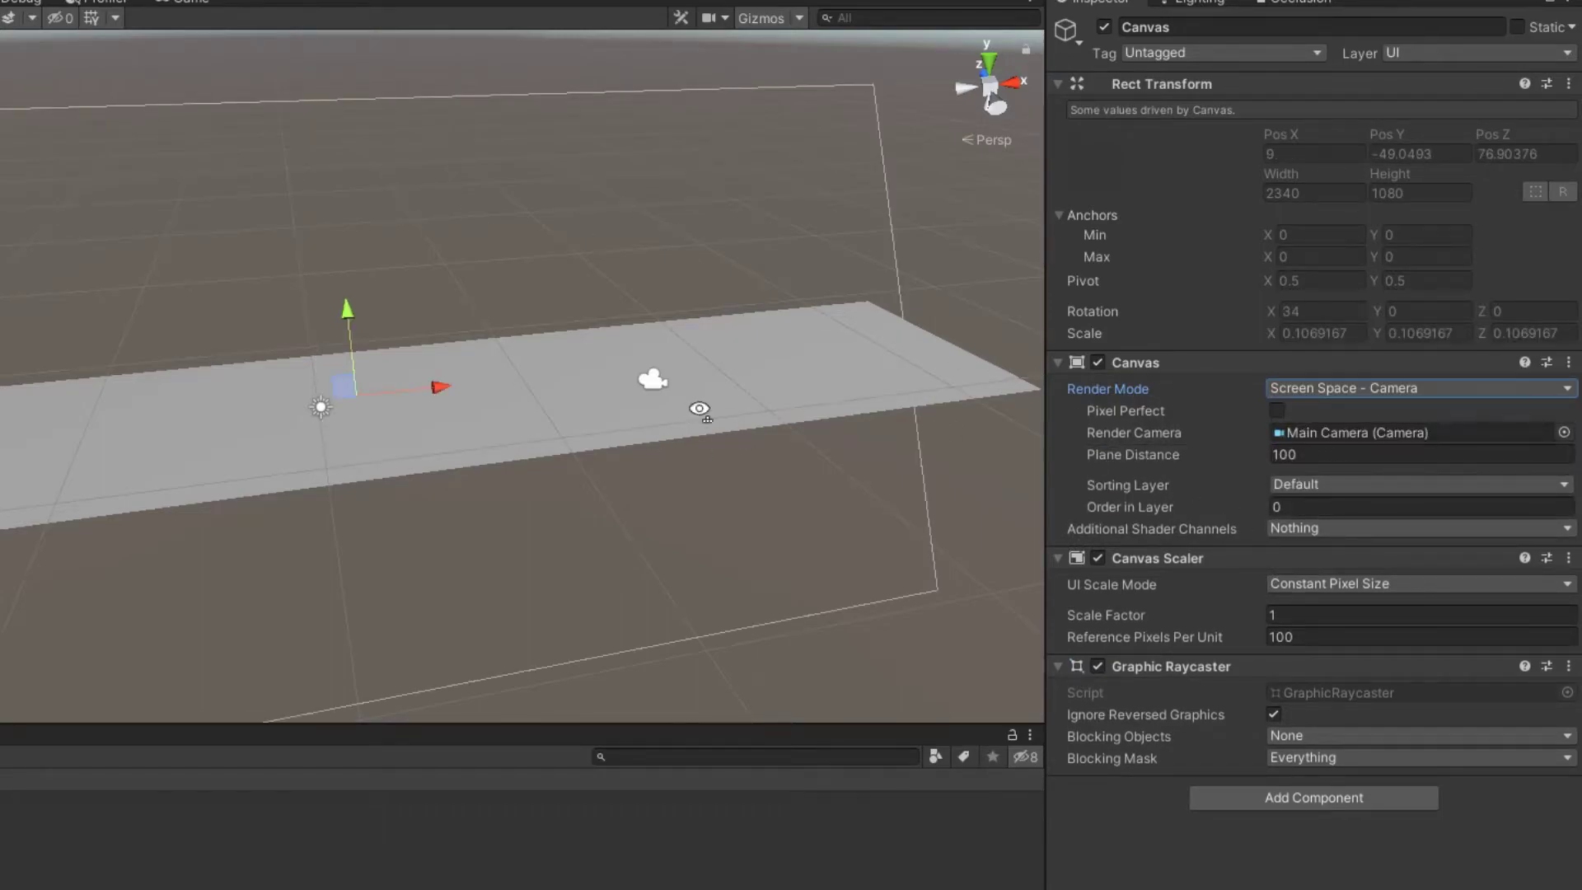
scroll(694, 398, down, 5)
right_drag(651, 424, 581, 470)
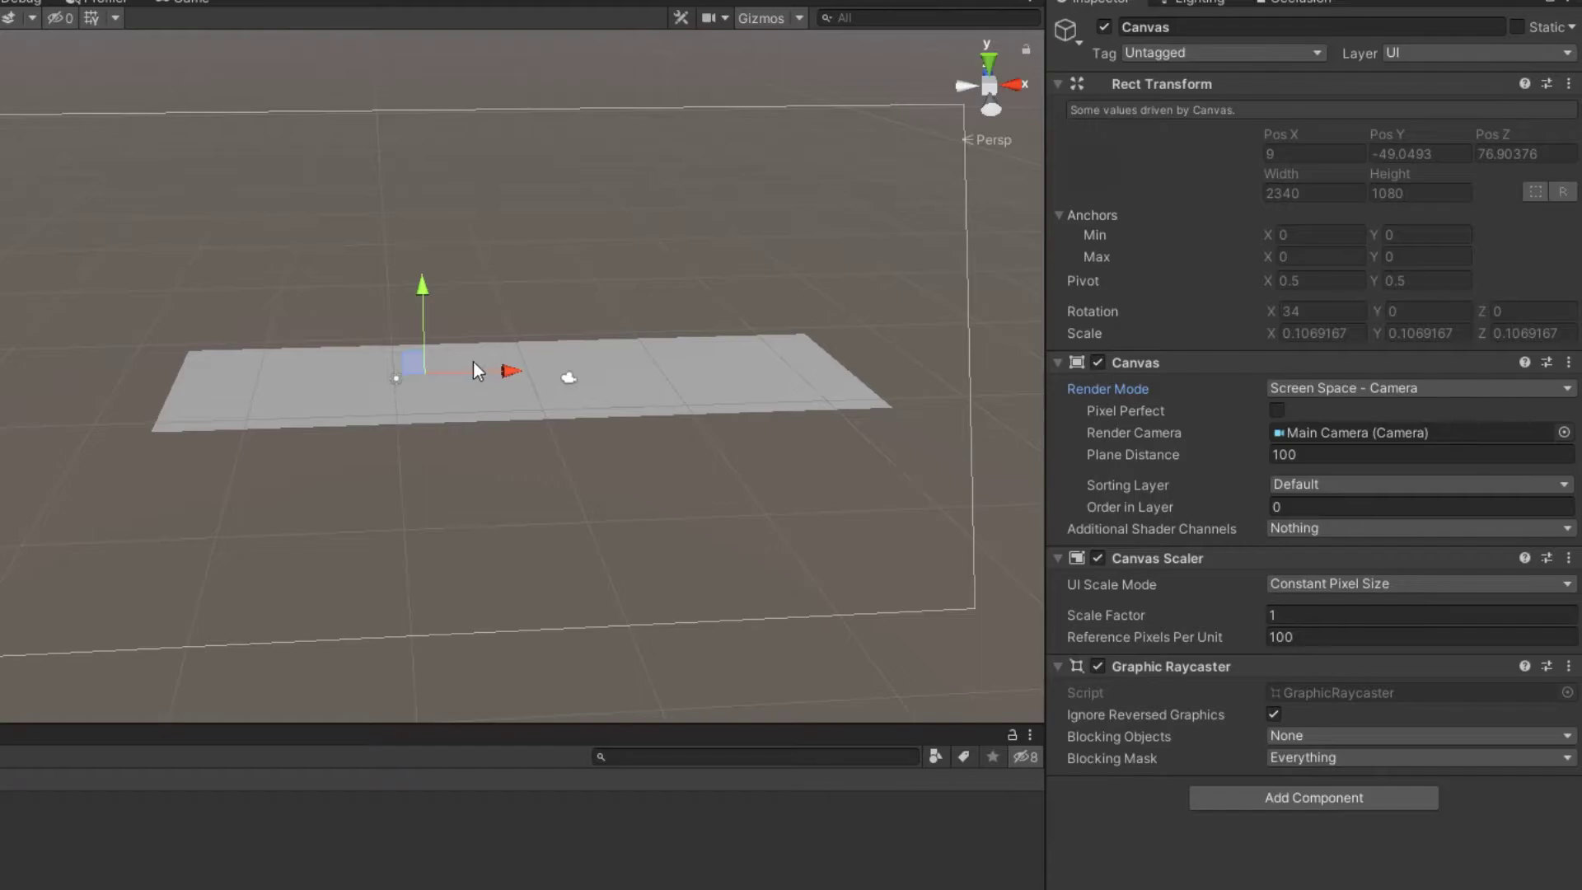
click(1270, 454)
text(10)
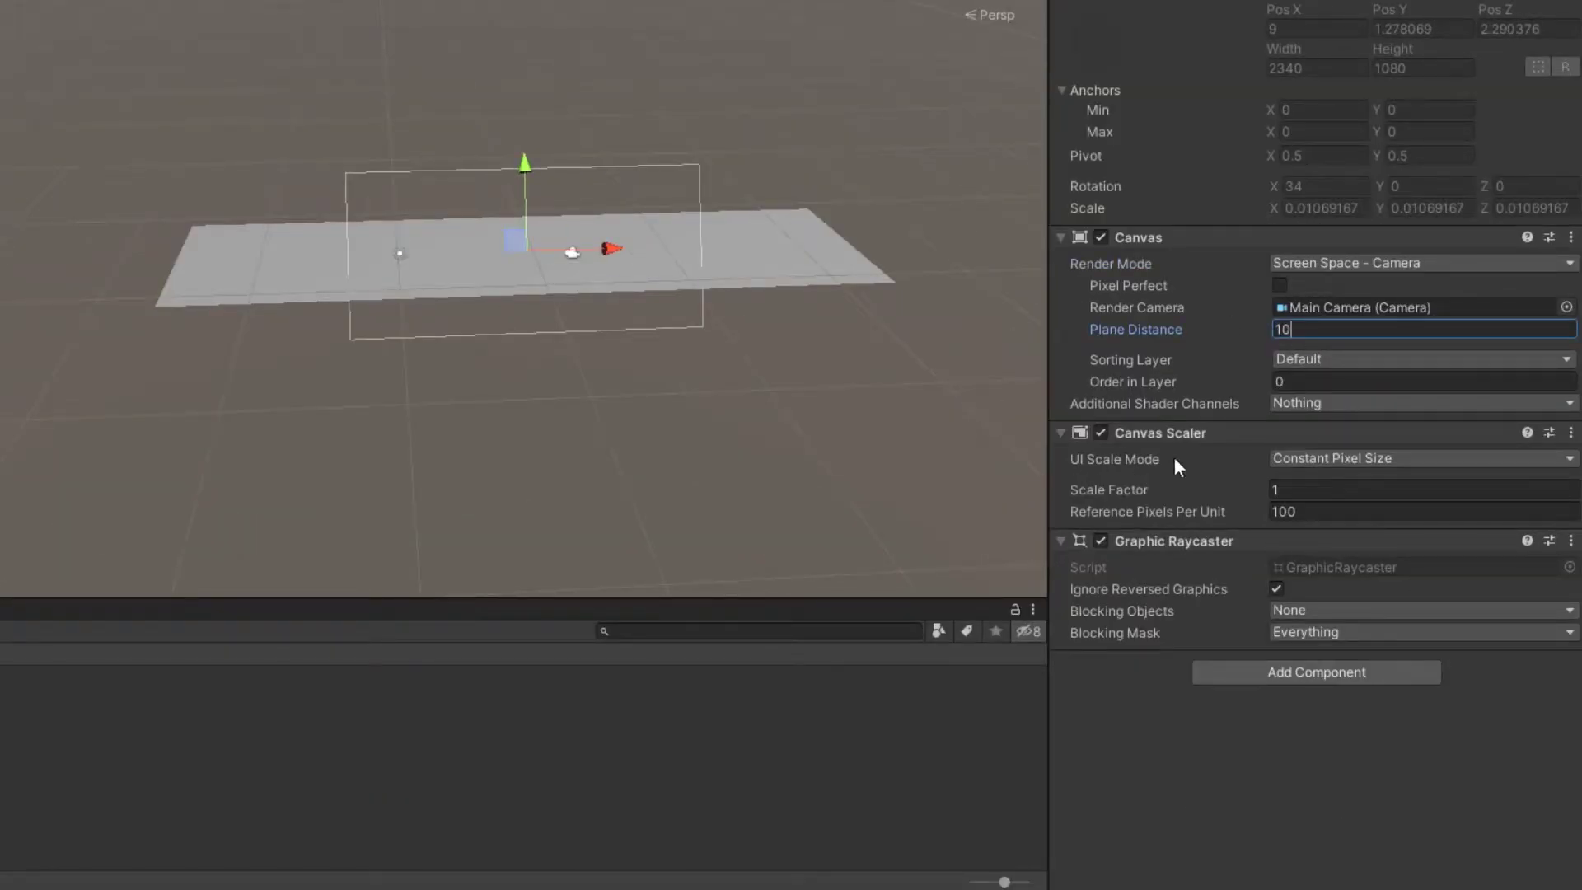
- Set the Canvas to Scale With Screen Size with reference resolution 2340×1080
click(1300, 457)
click(1308, 507)
click(1307, 489)
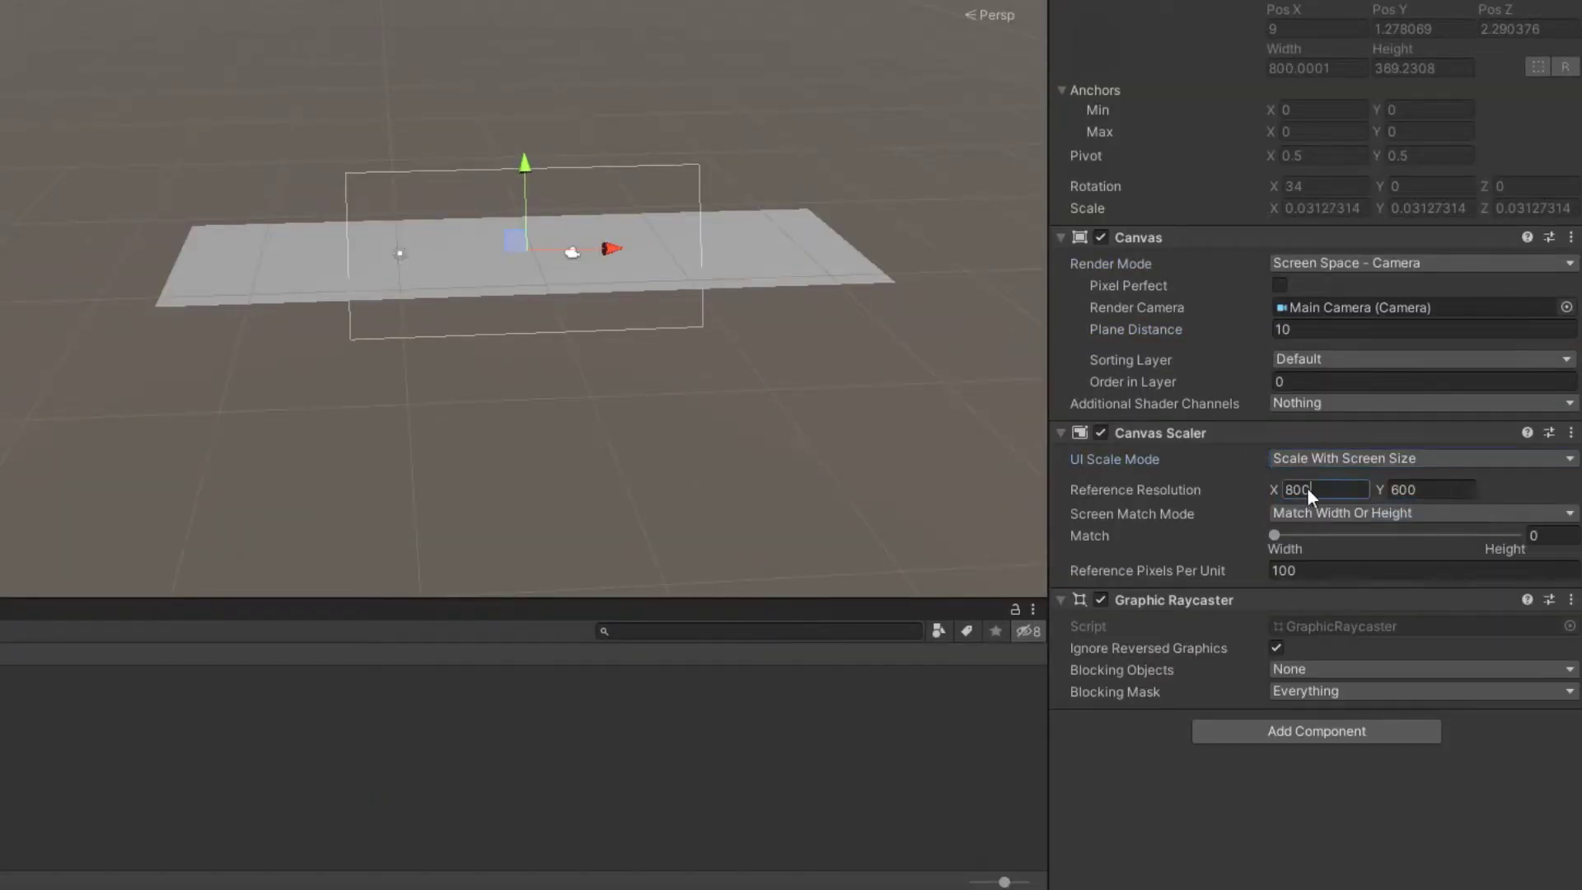
key(ctrl+a)
text(2340)
click(1437, 493)
text(1080)
key(Return)
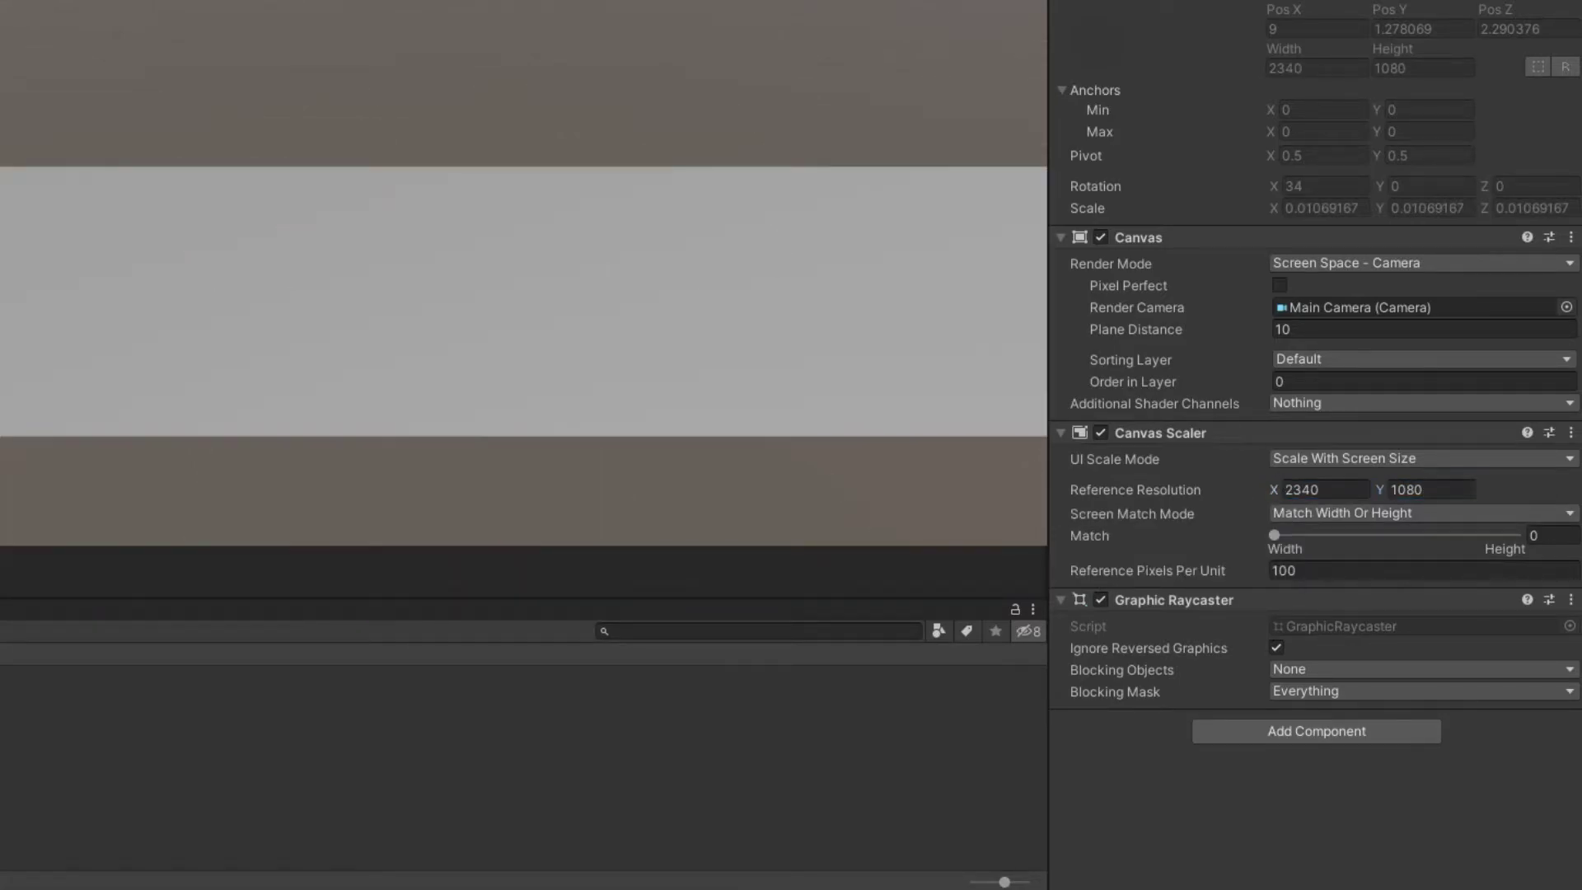
- Add a Panel inside the Canvas
right_click(63, 152)
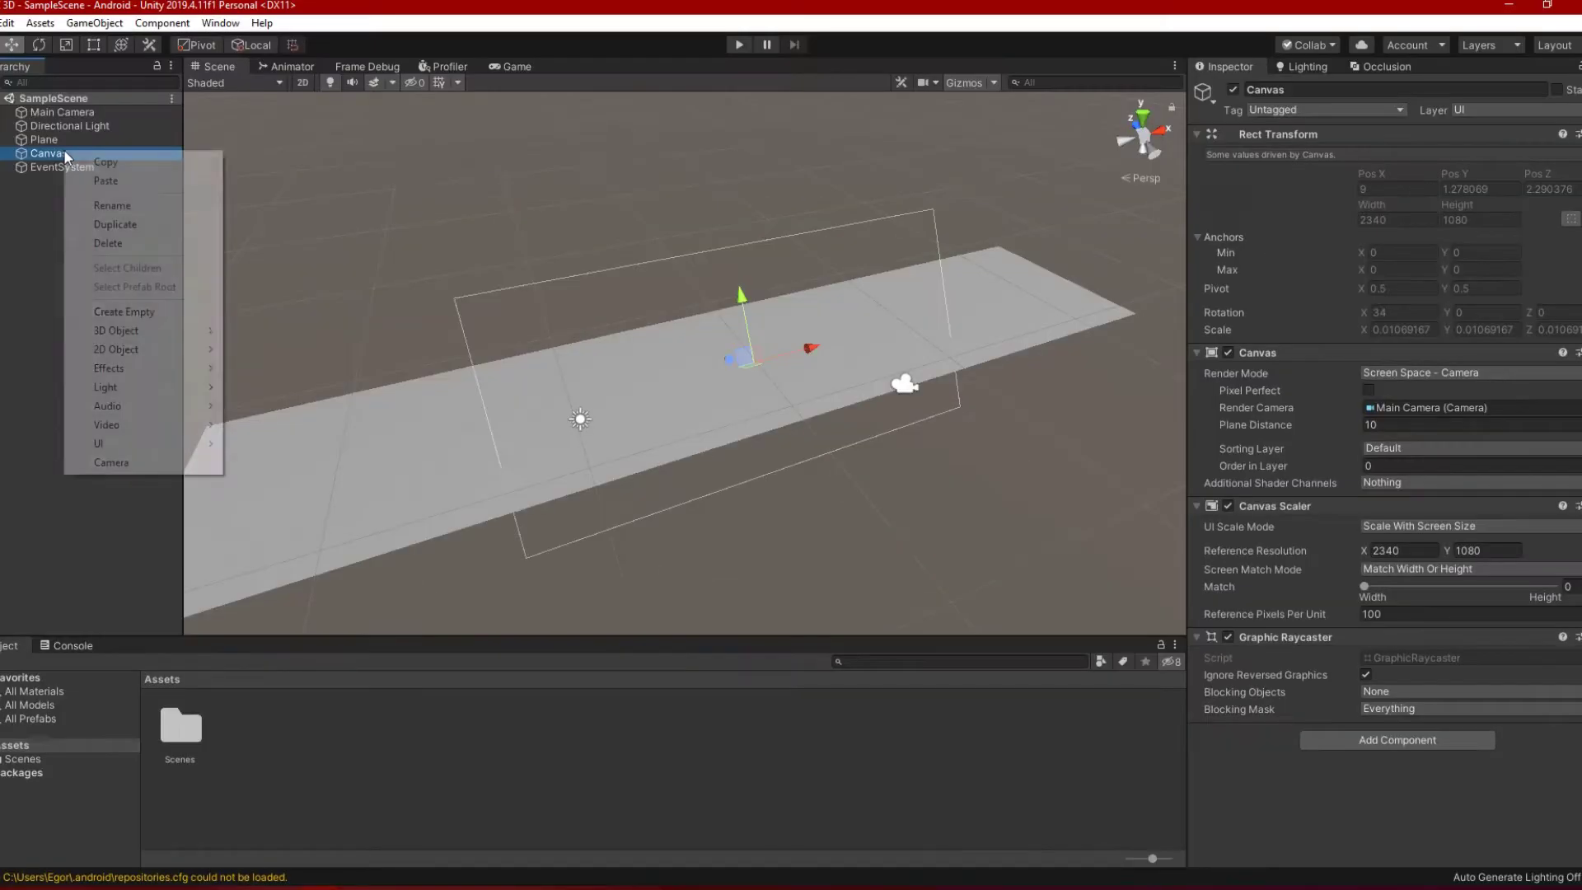
mouse_move(189, 449)
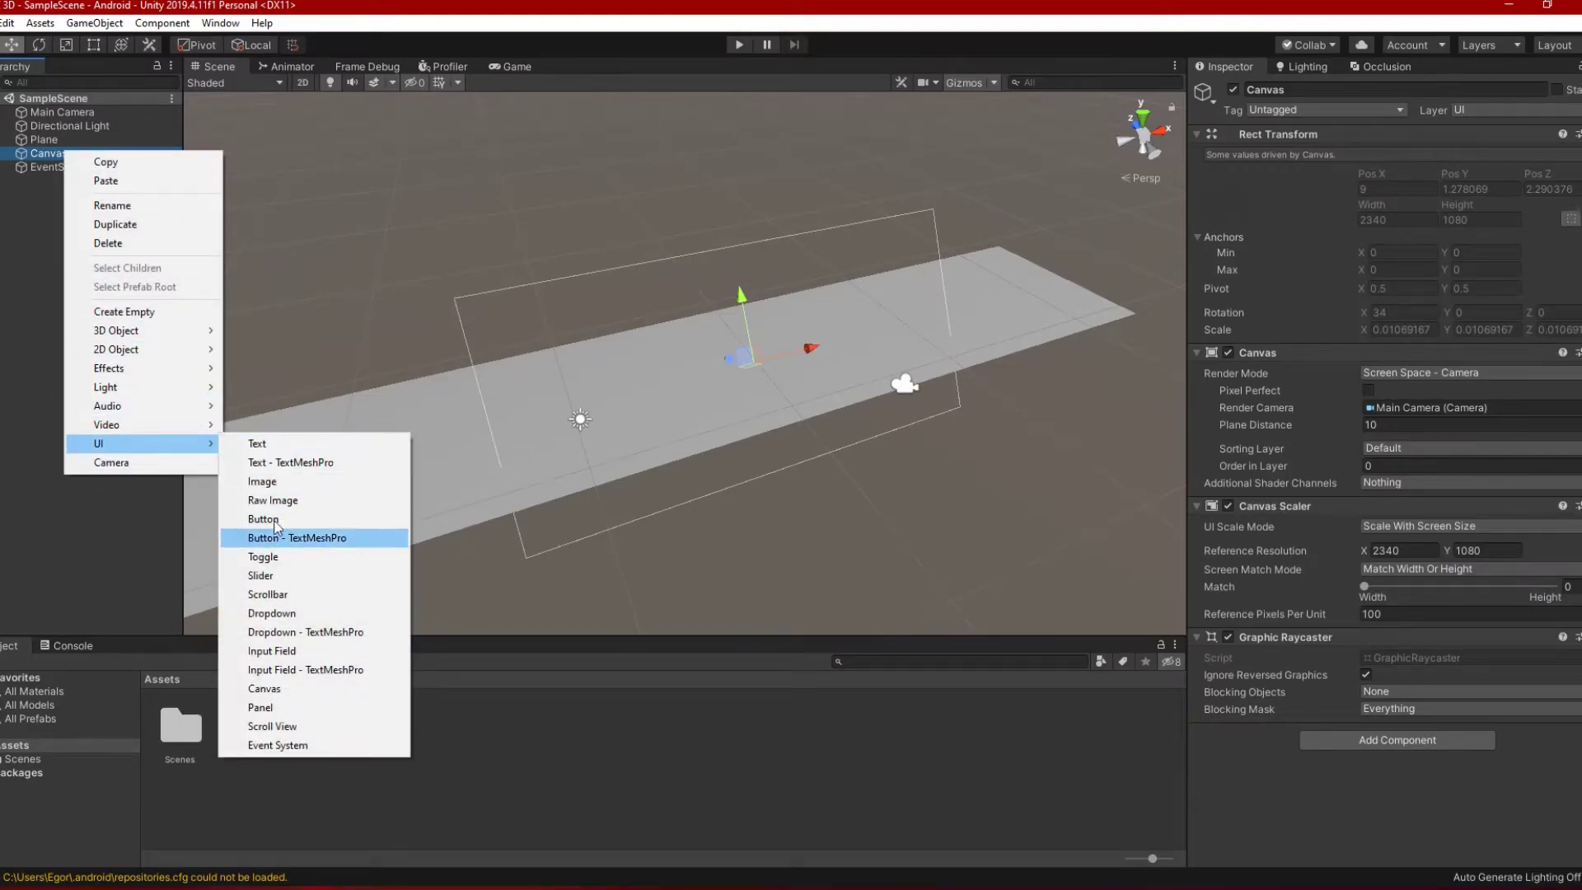
click(288, 691)
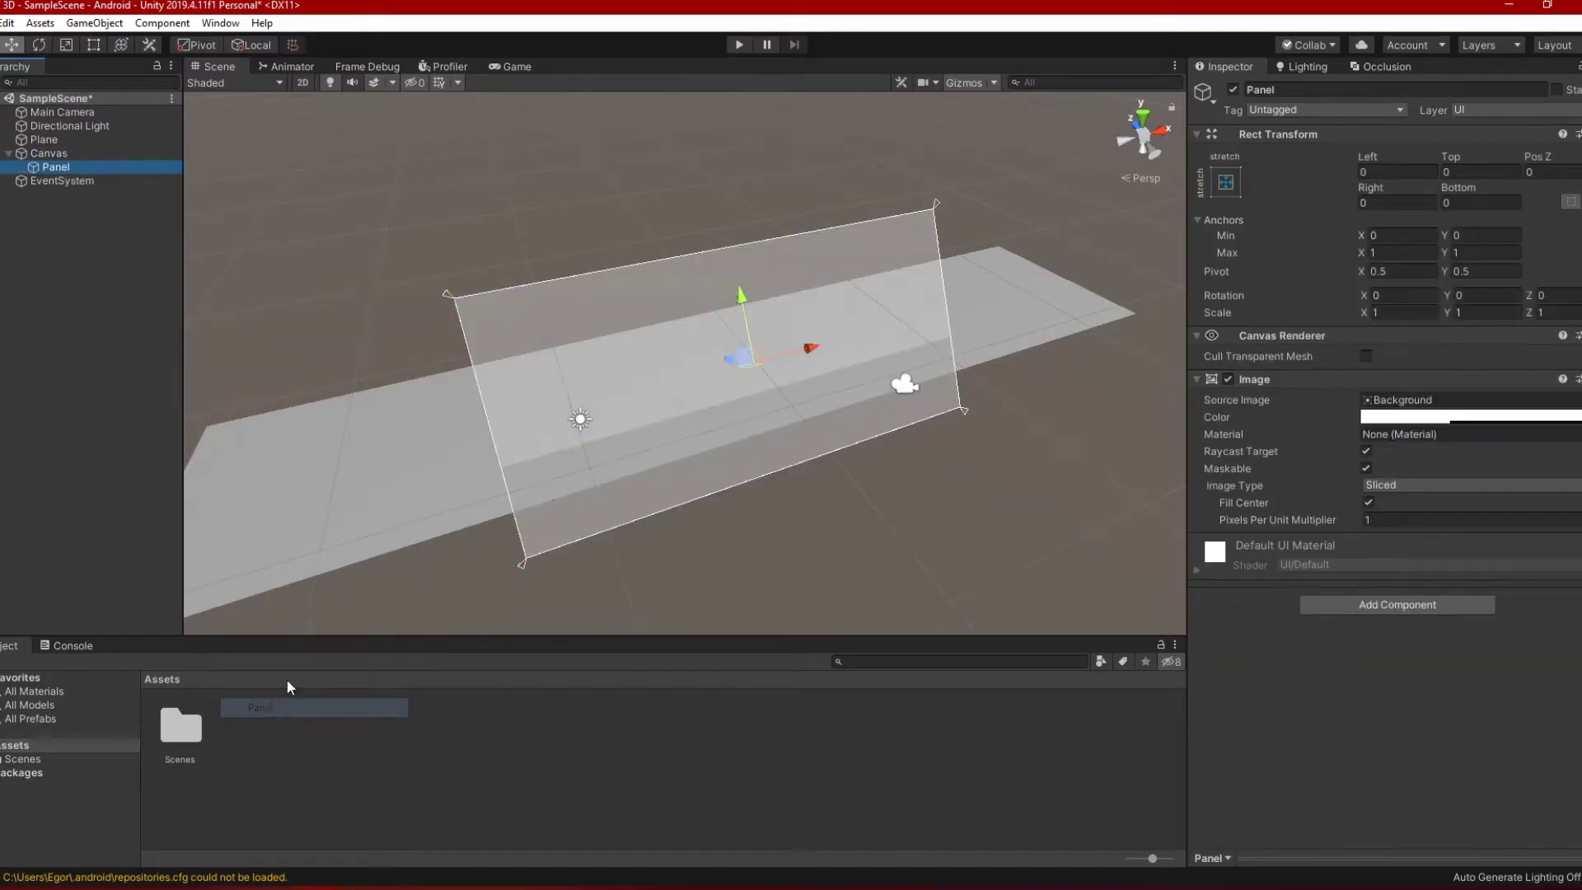
- Make the Panel colour black and turn off its Raycast Target
click(1436, 422)
drag(890, 305, 804, 363)
click(998, 134)
click(1276, 414)
drag(904, 477, 913, 478)
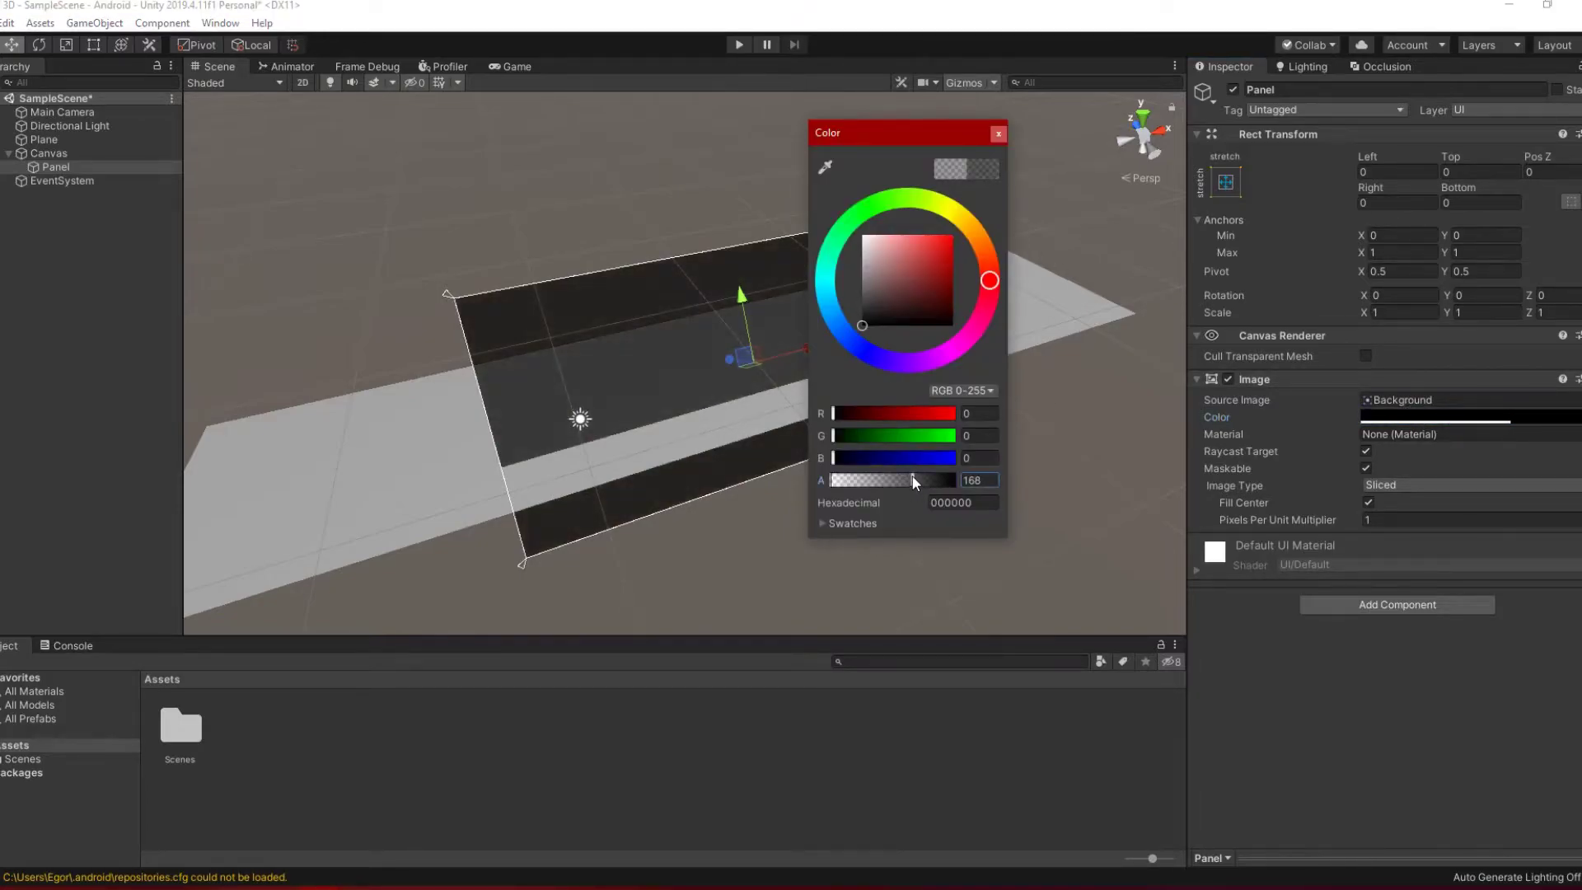
click(999, 134)
click(1367, 452)
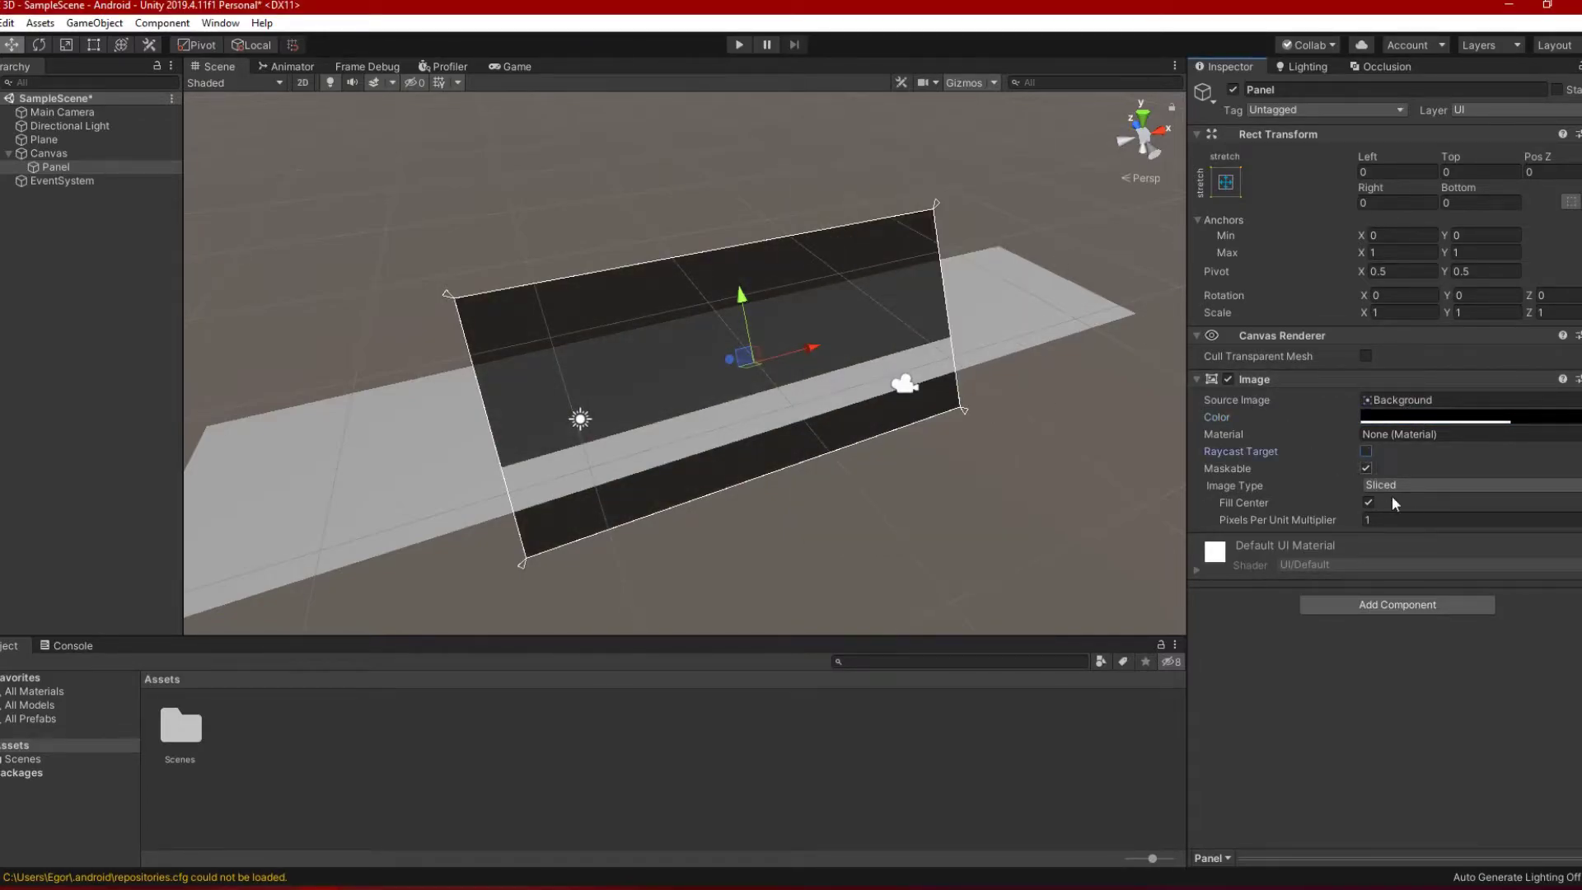
- Shrink the Panel with the Rect tool, set its alpha to 130, and anchor it top-left
click(93, 44)
drag(751, 488, 721, 324)
drag(929, 242, 646, 270)
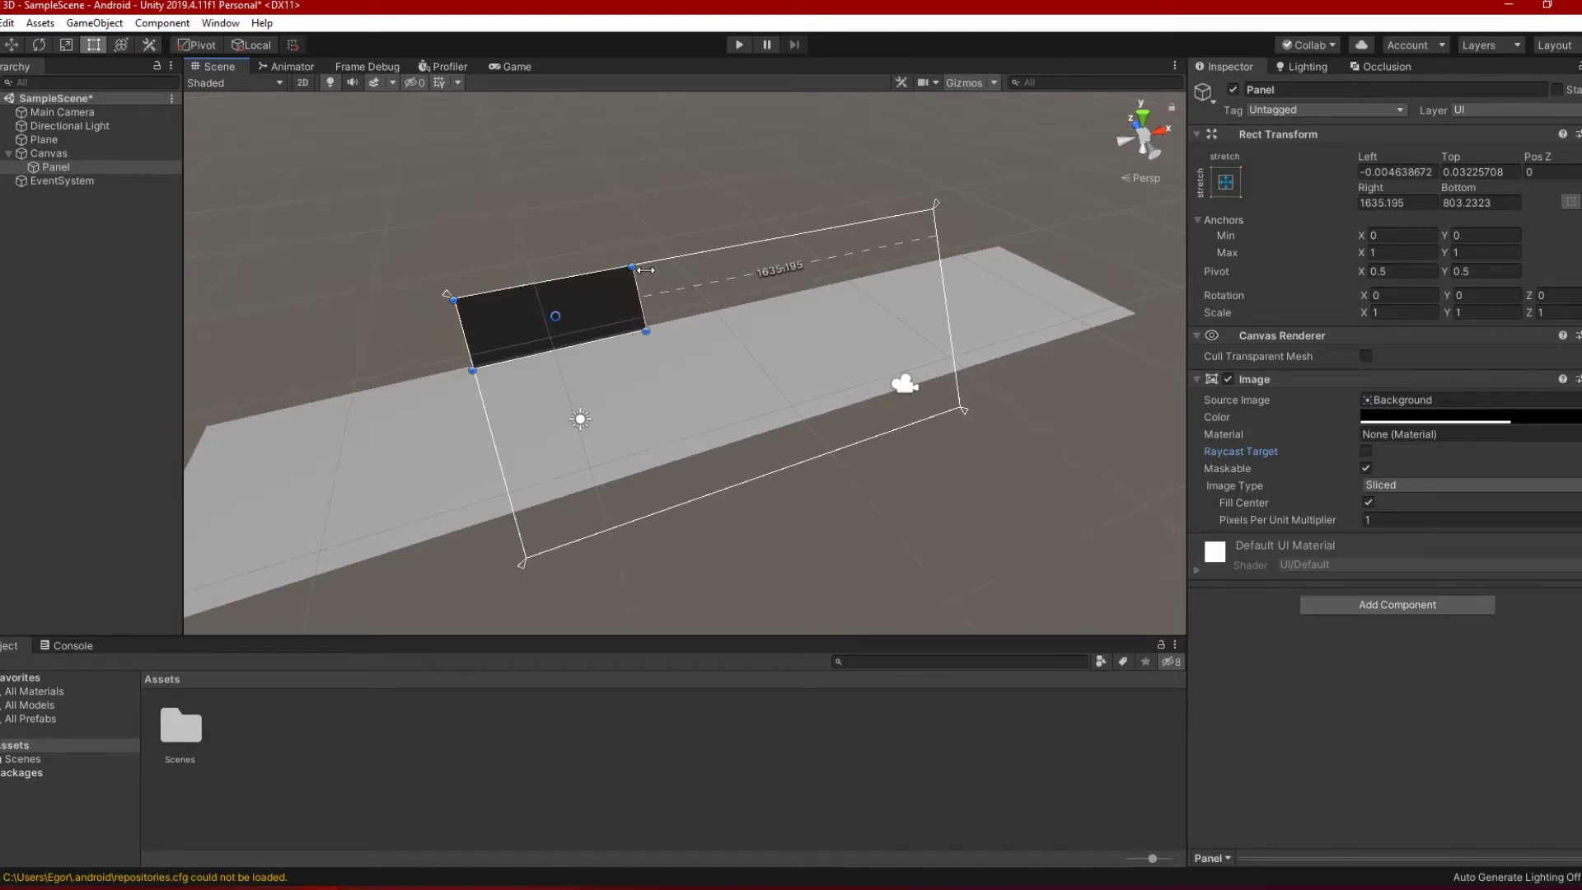
click(1435, 417)
drag(918, 478, 895, 478)
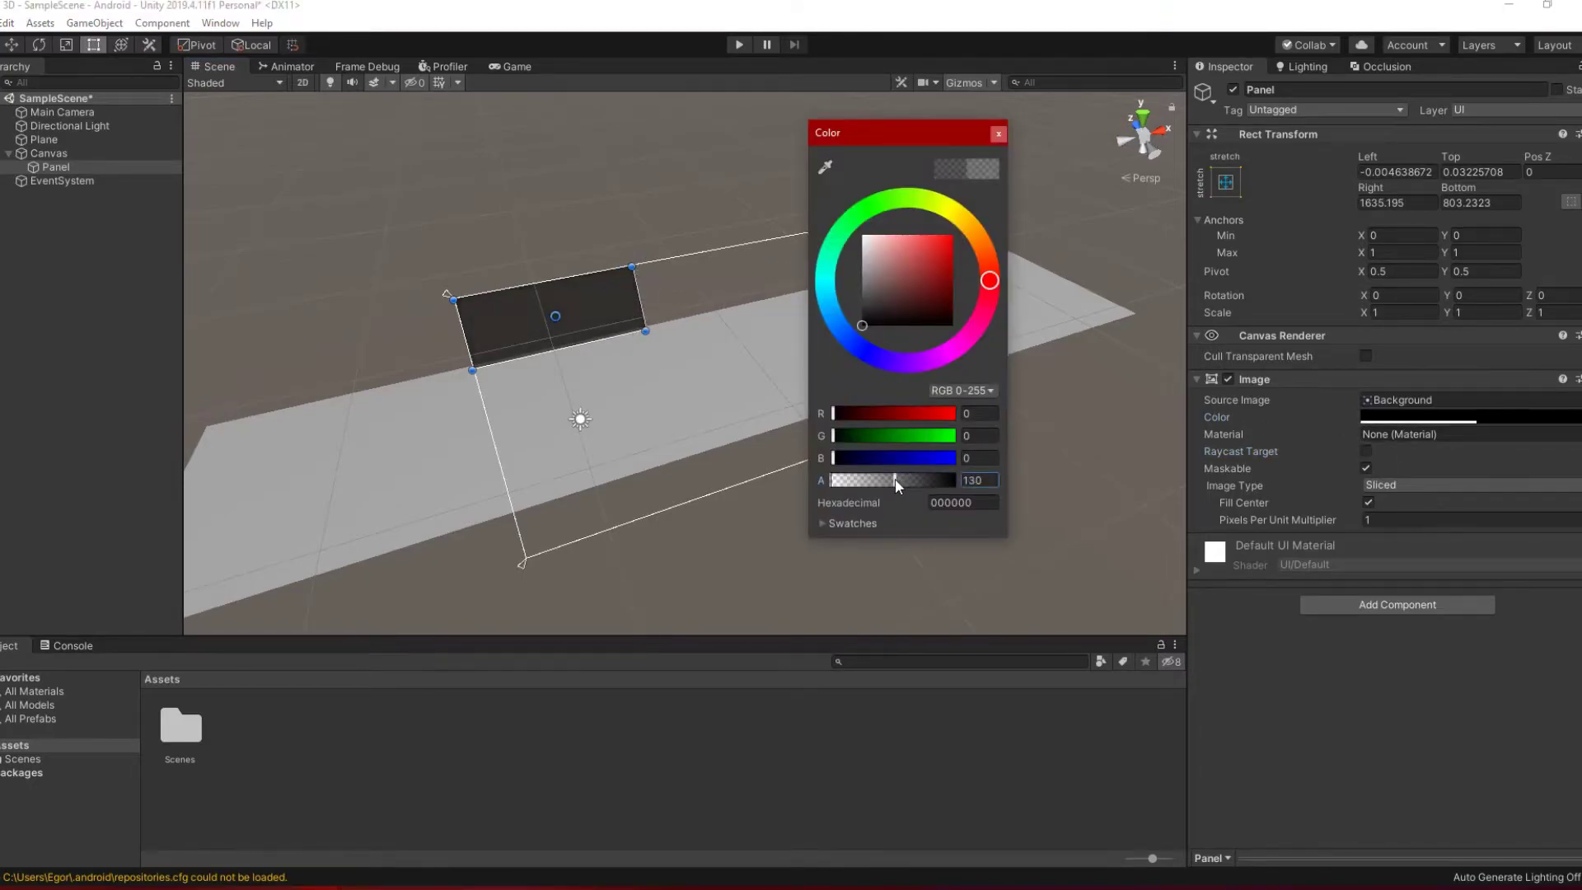
click(997, 134)
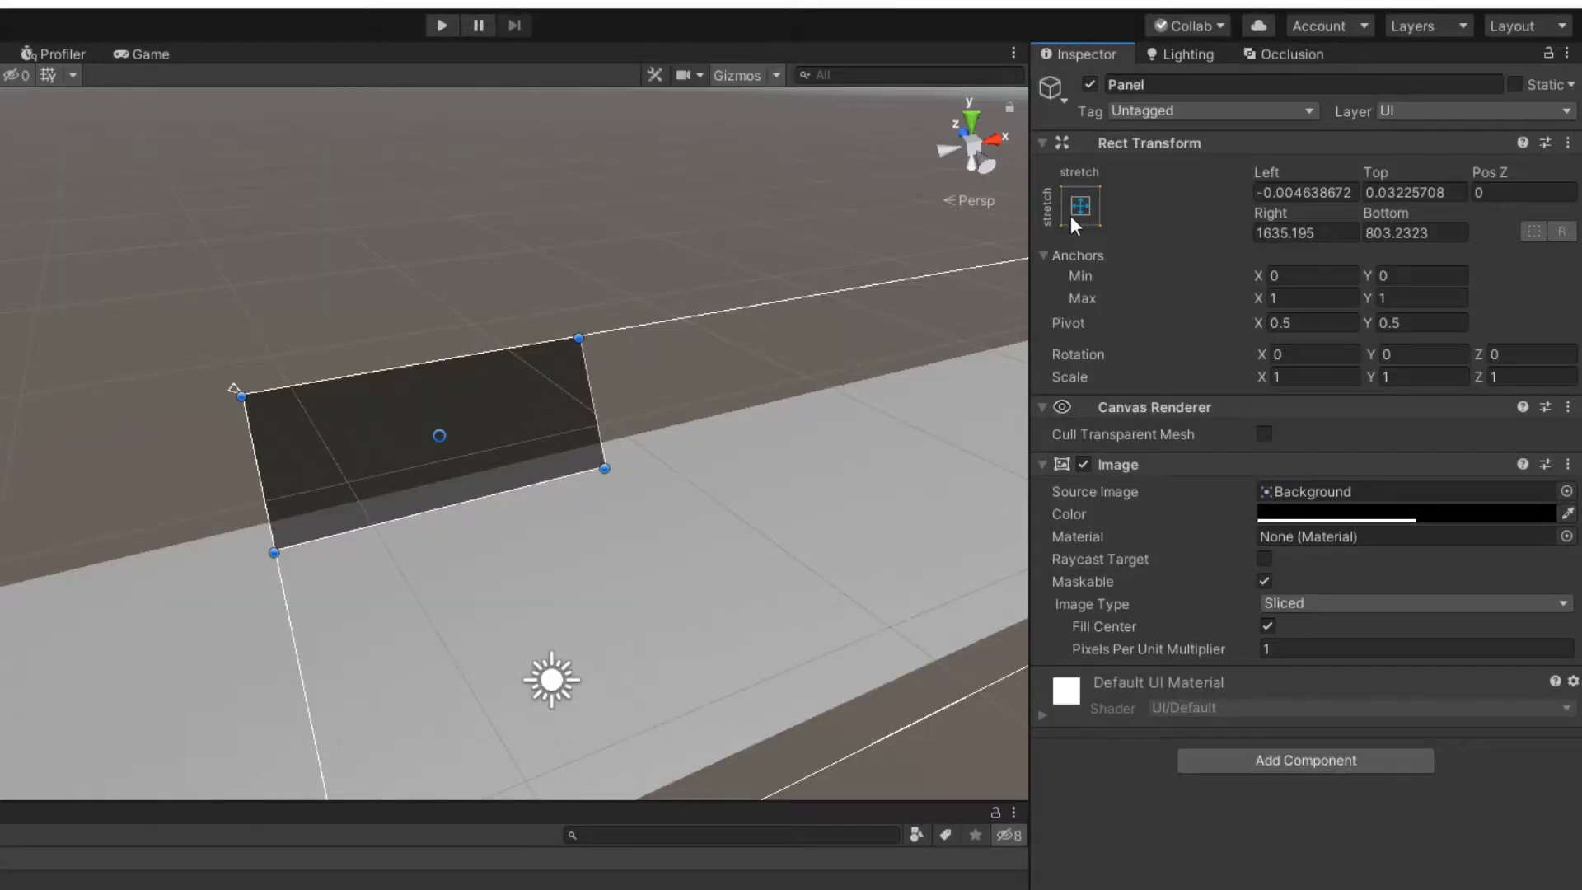
click(1081, 207)
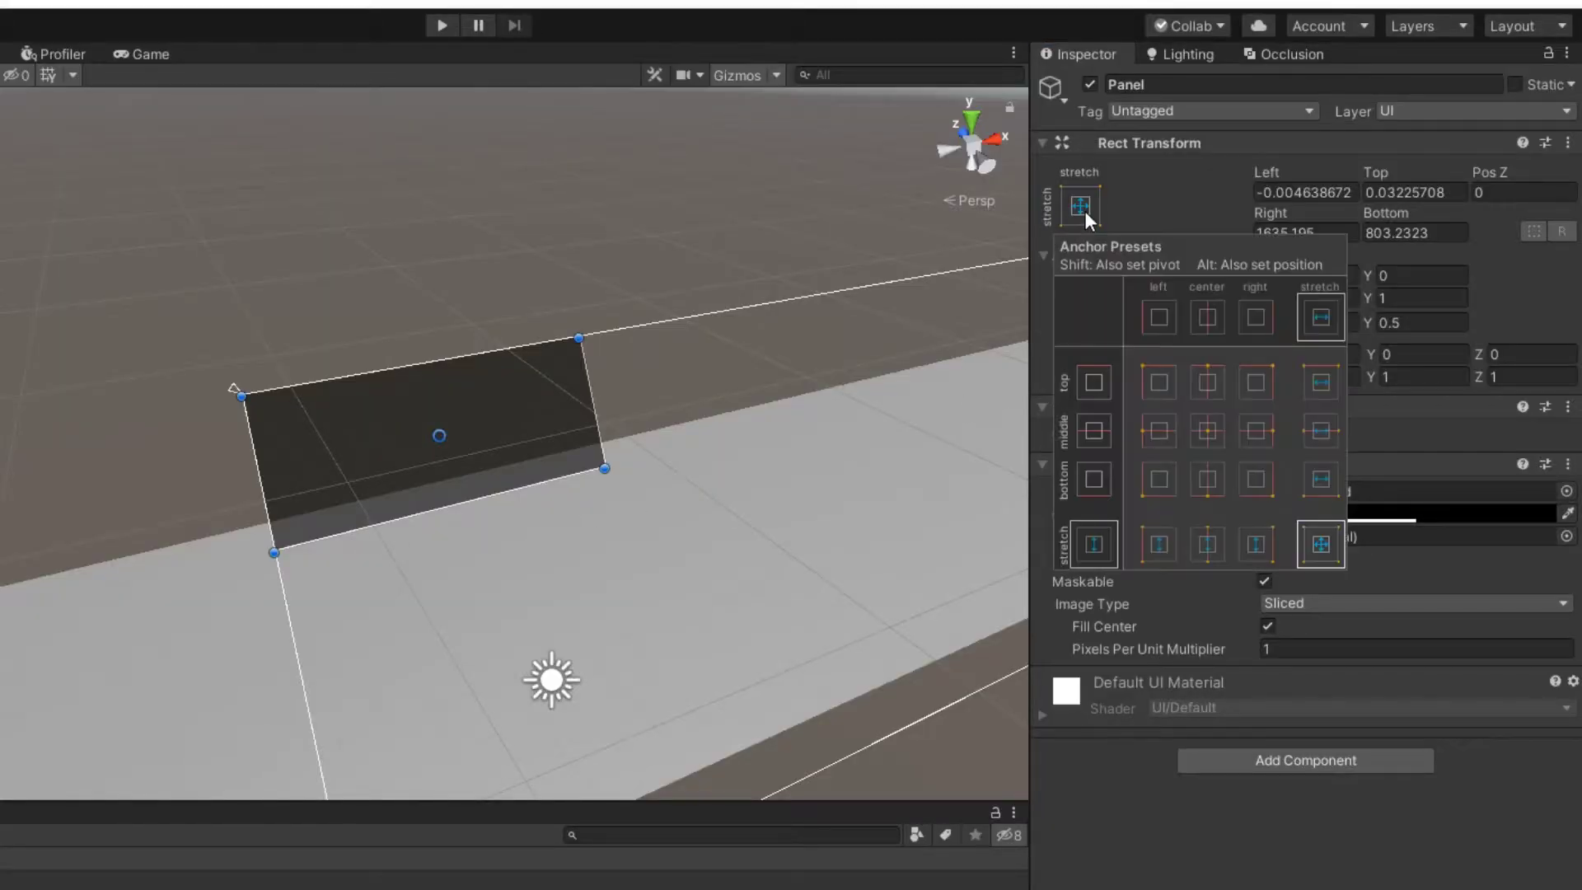
click(1160, 382)
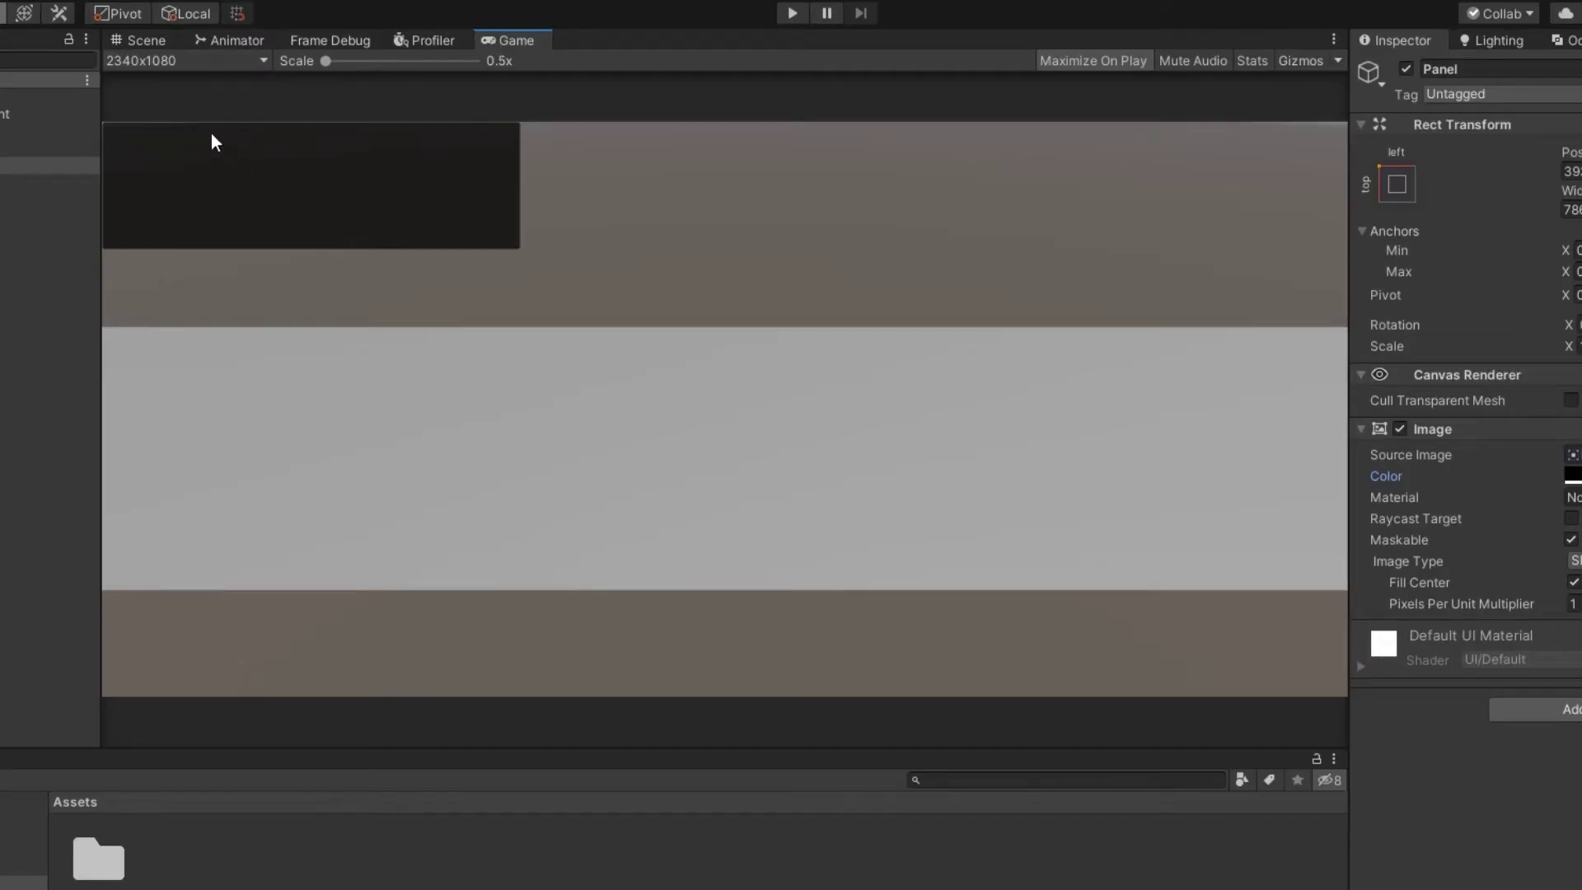
- Try several Game view resolutions, settling on 2340x1080
click(225, 61)
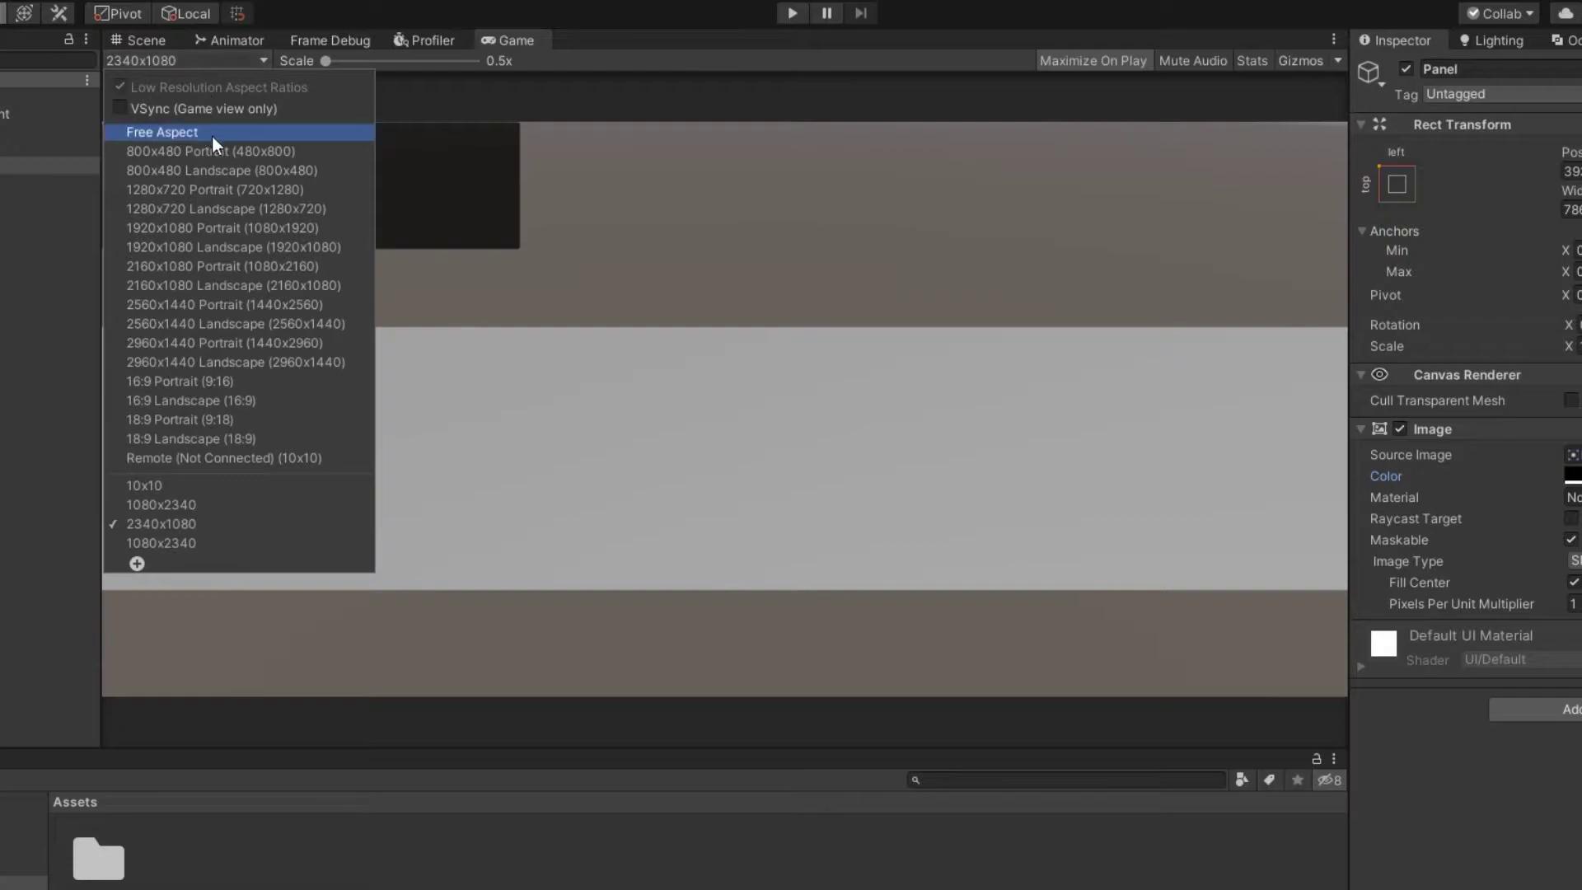
click(219, 151)
click(224, 61)
click(218, 168)
click(224, 61)
click(219, 208)
click(224, 61)
click(217, 169)
click(224, 61)
click(229, 139)
click(224, 61)
click(237, 310)
click(224, 61)
click(231, 326)
click(246, 67)
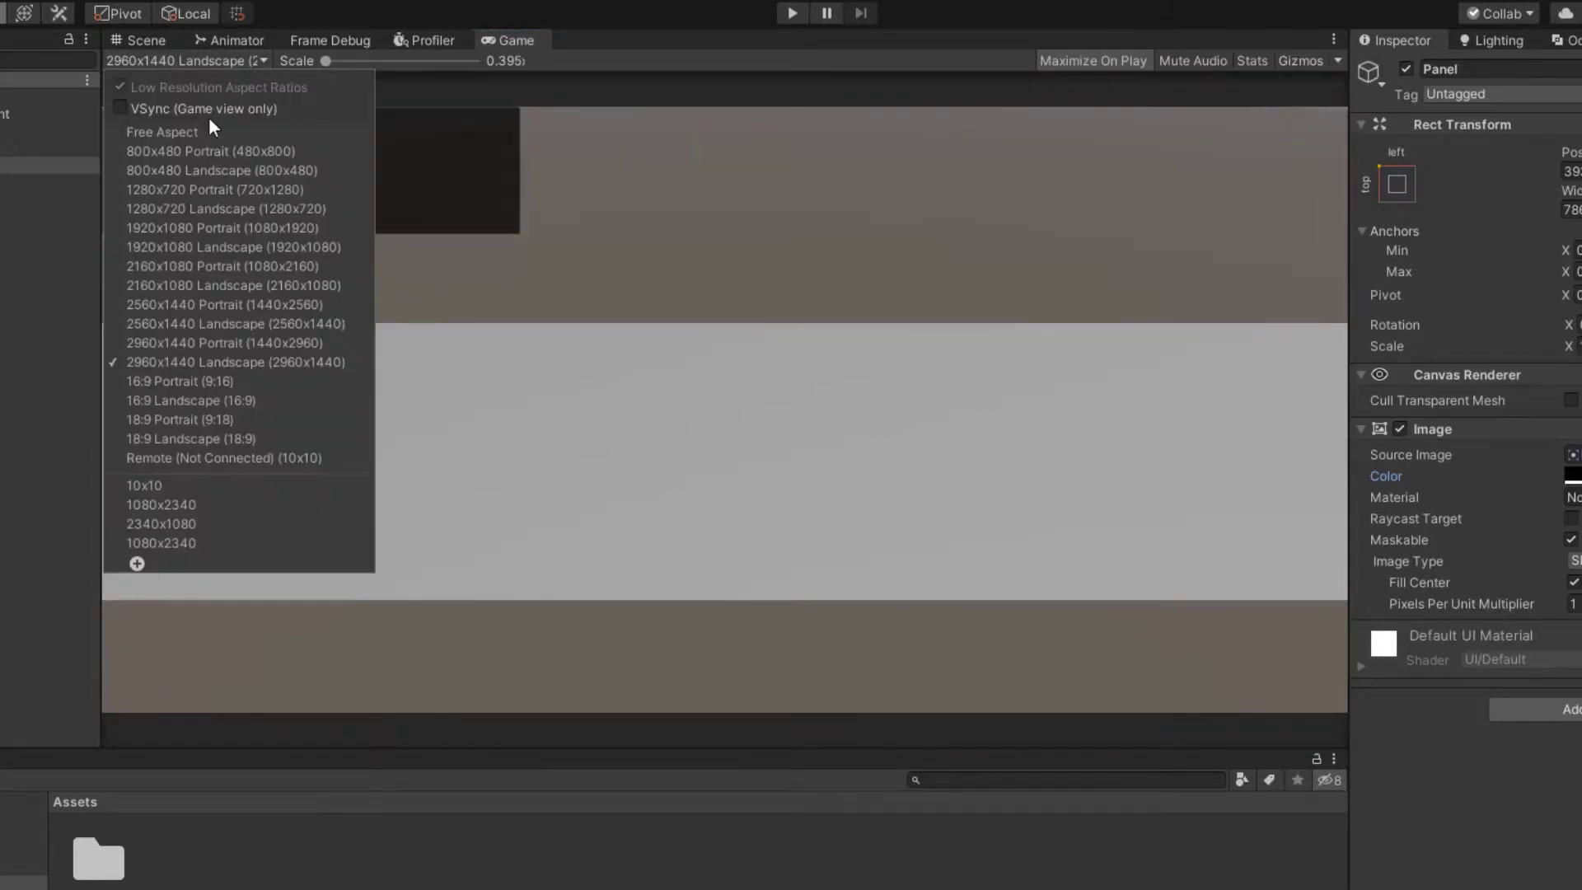
click(191, 523)
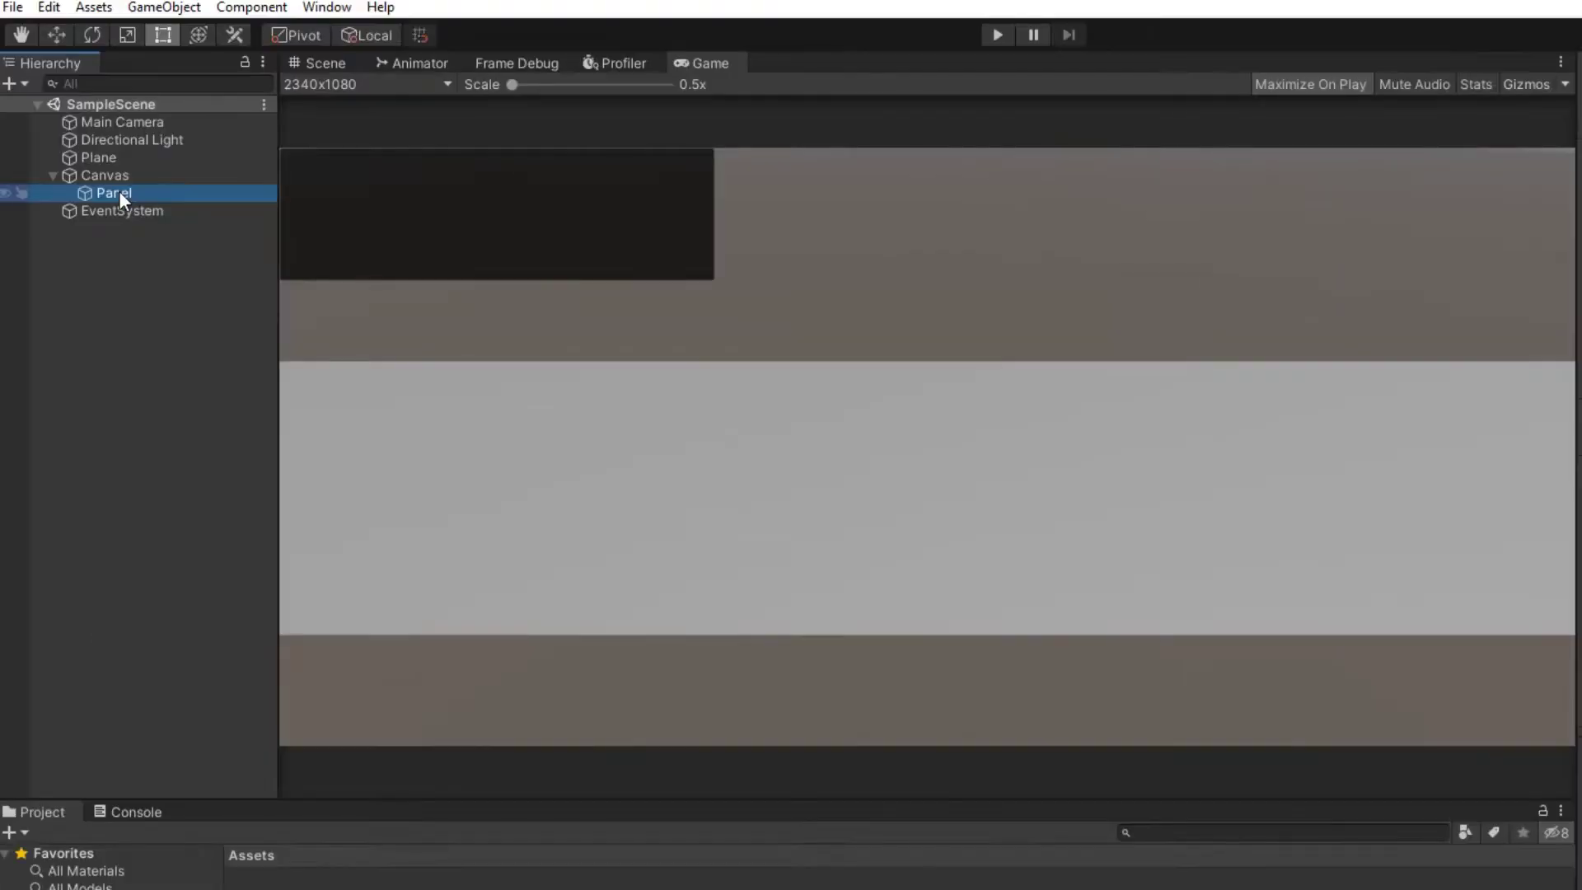
- Create an empty child of Panel named 'Resource Holder'
right_click(116, 193)
click(265, 401)
right_click(156, 211)
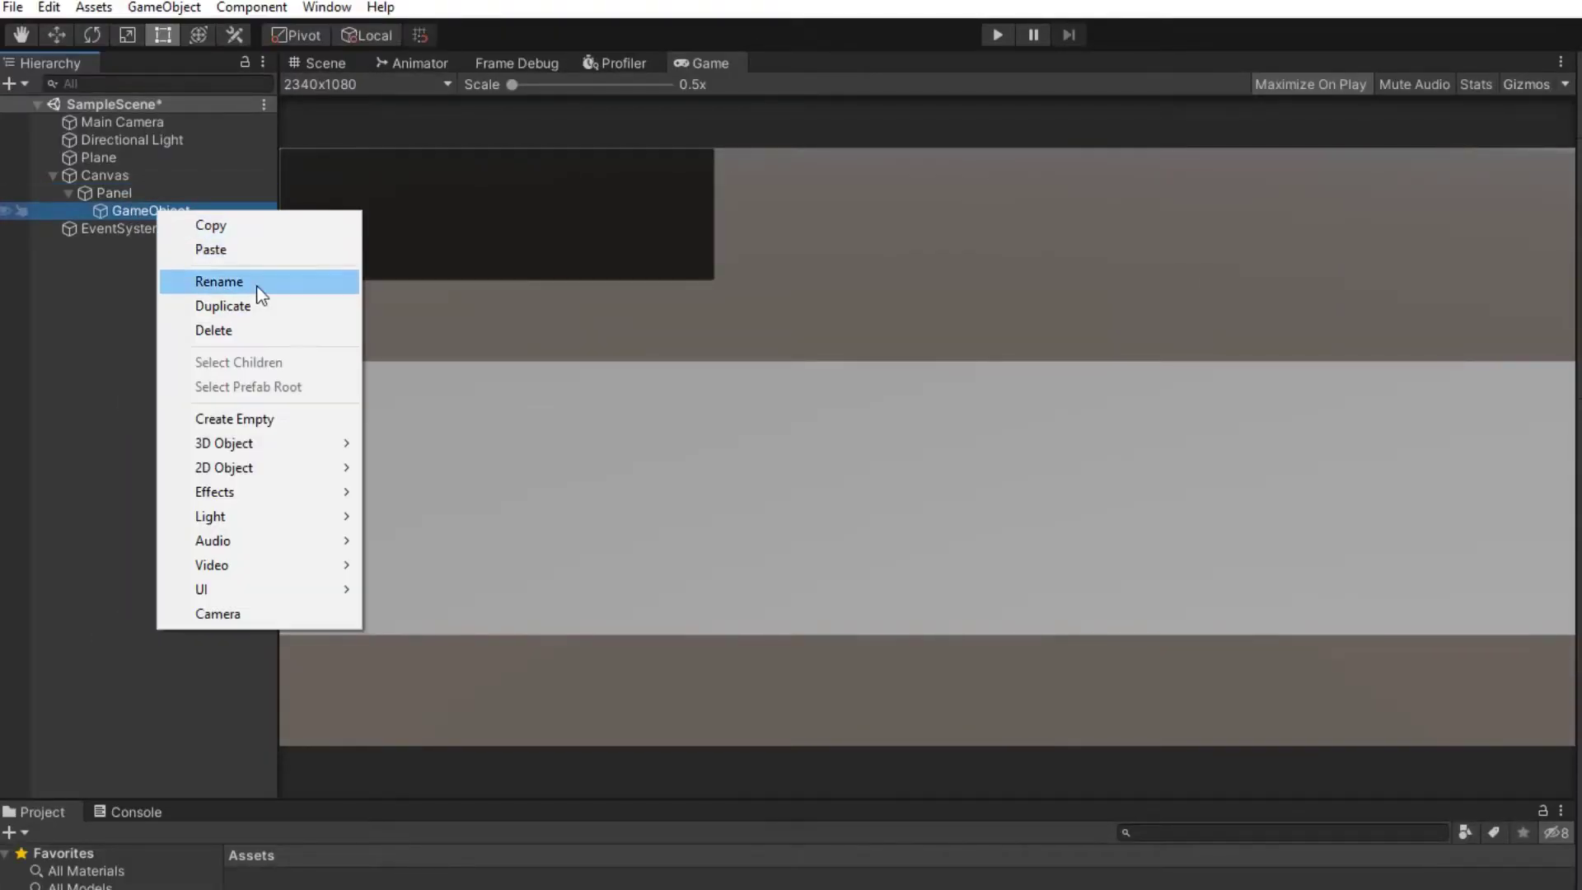
click(256, 282)
key(BackSpace)
text(Re)
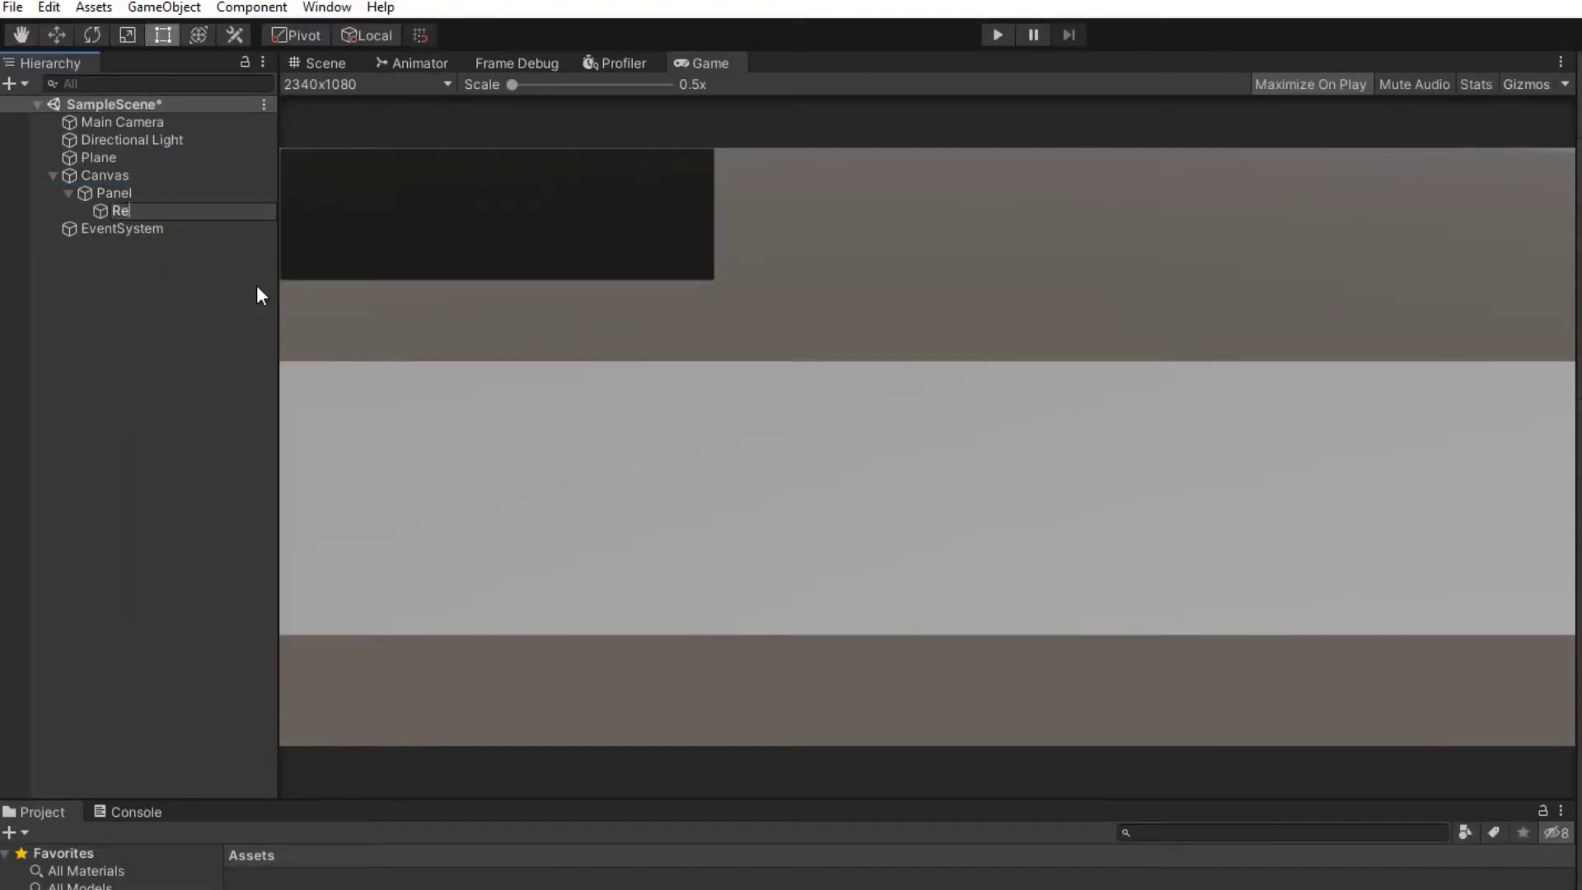
text(source Holder)
key(Return)
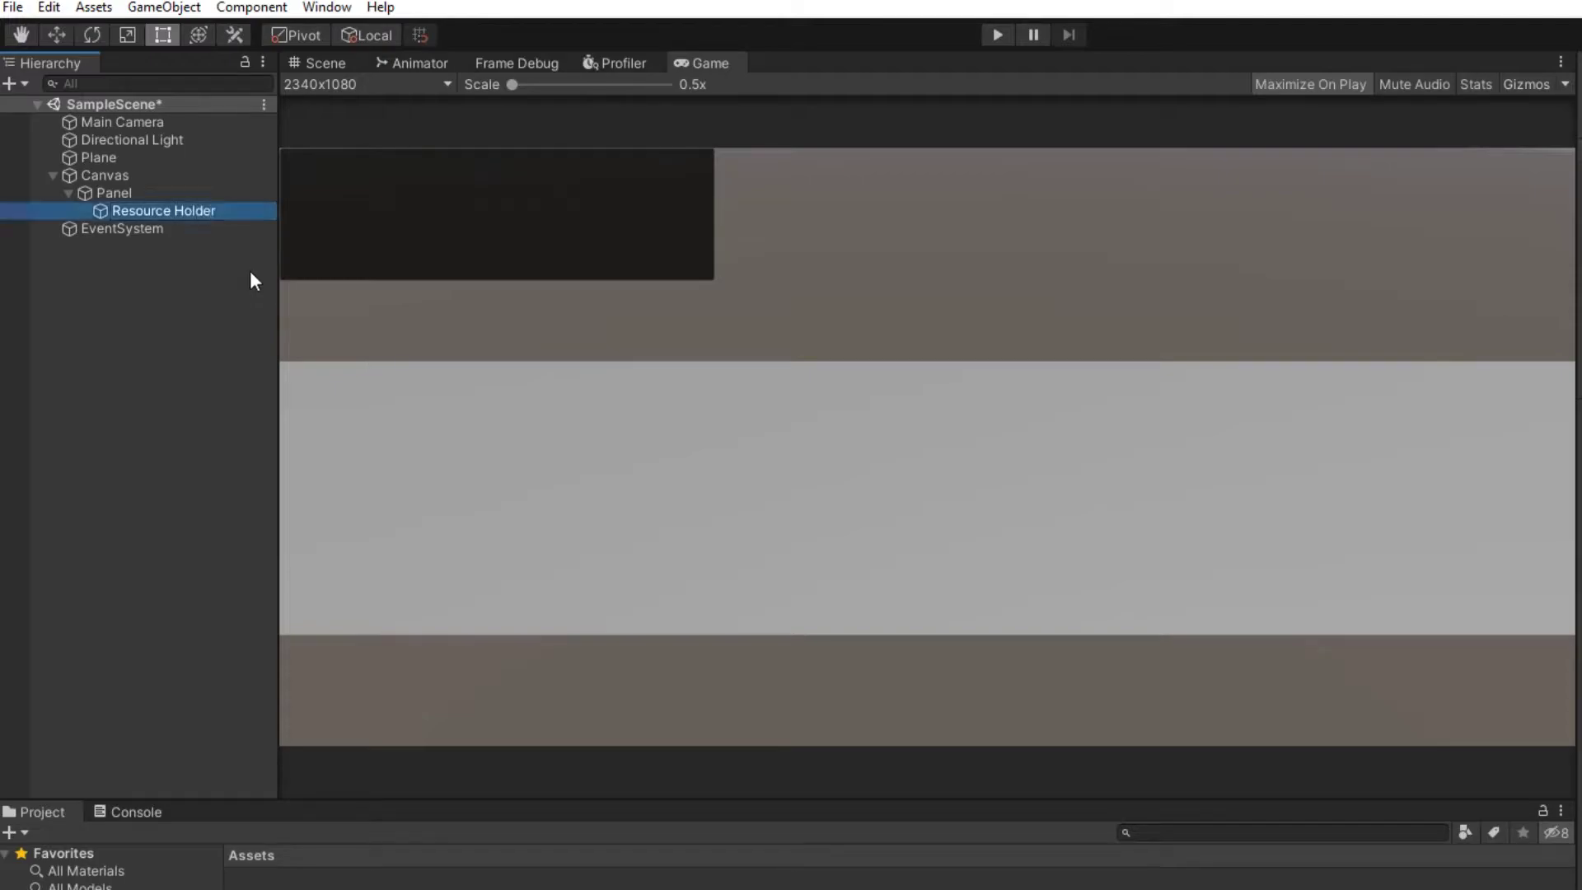
- Create a second empty child of Panel named 'Cards Holder'
right_click(124, 192)
click(239, 402)
right_click(182, 229)
click(256, 300)
key(BackSpace)
text(Cards Holder)
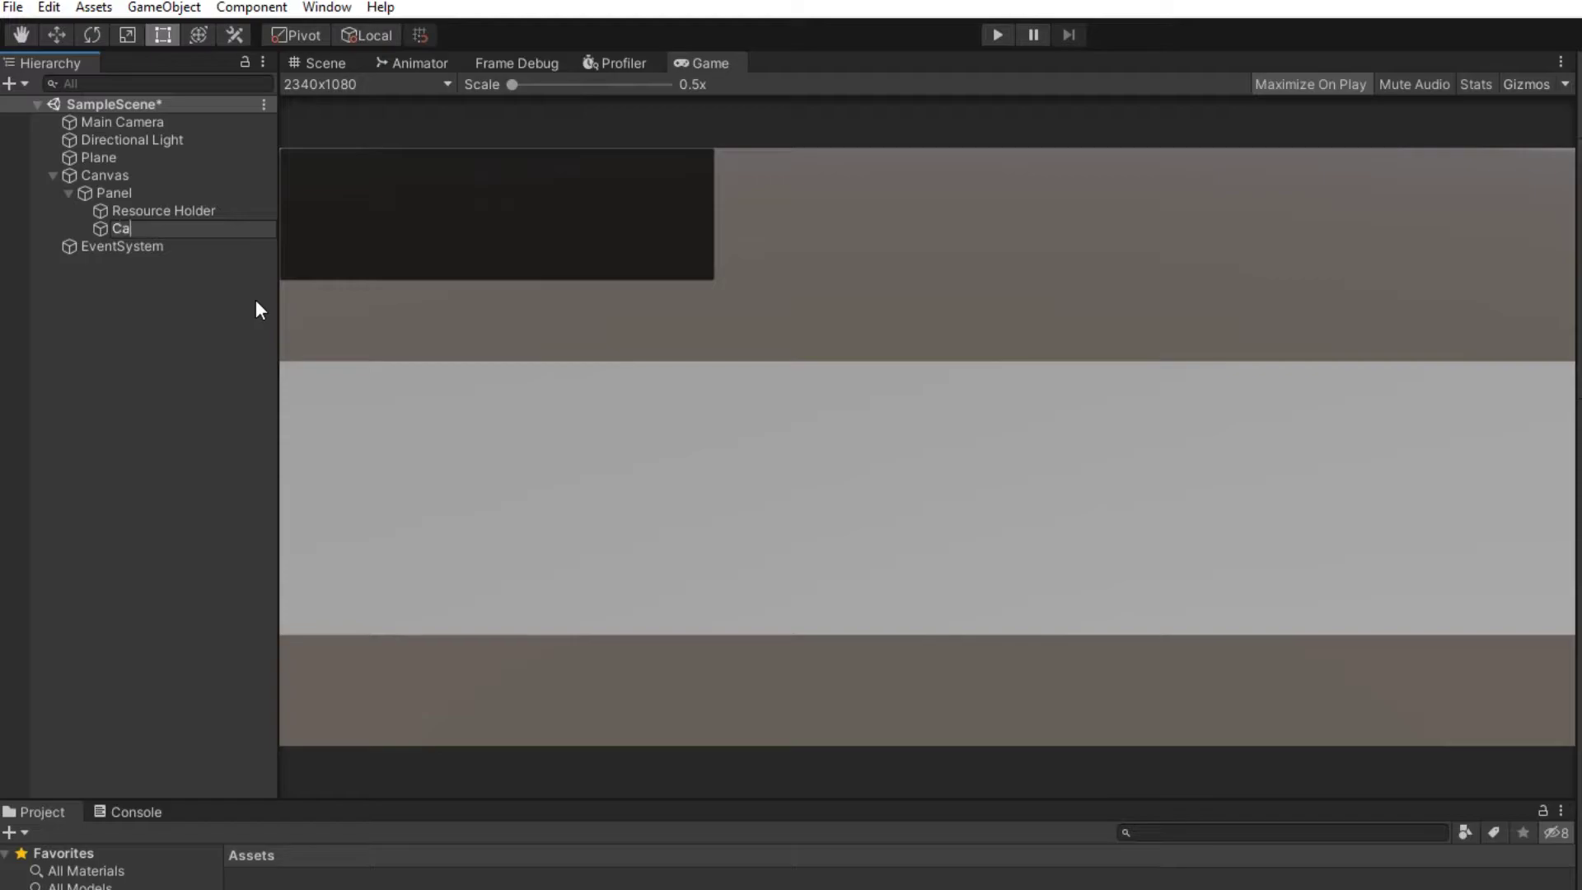
key(Return)
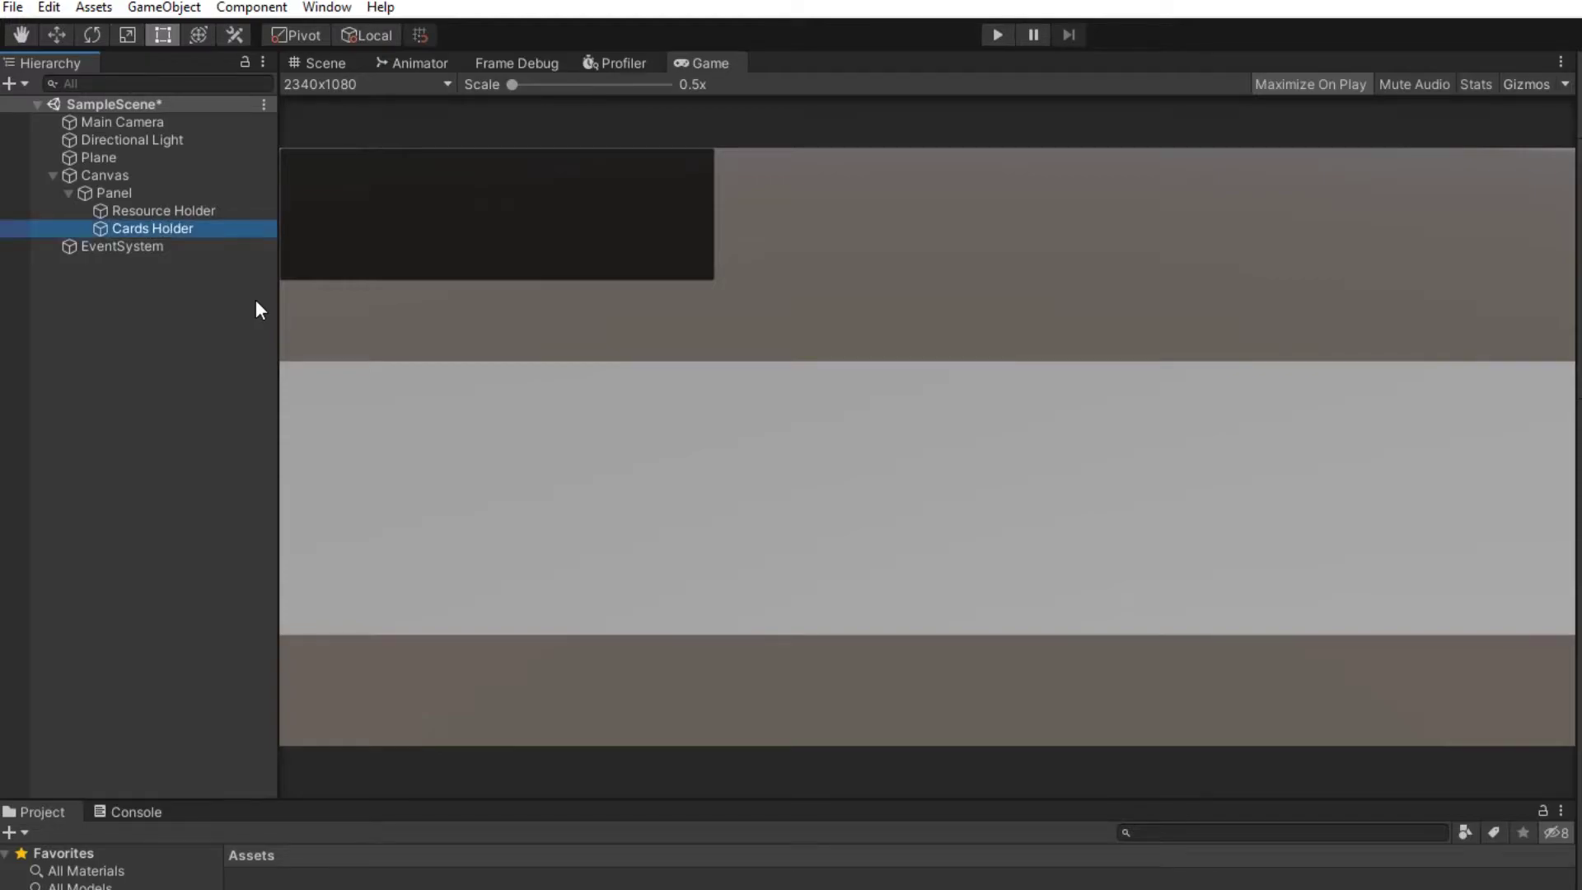
- Position Resource Holder at the panel's left and resize Cards Holder across the right half
click(326, 63)
click(852, 343)
drag(852, 344, 664, 528)
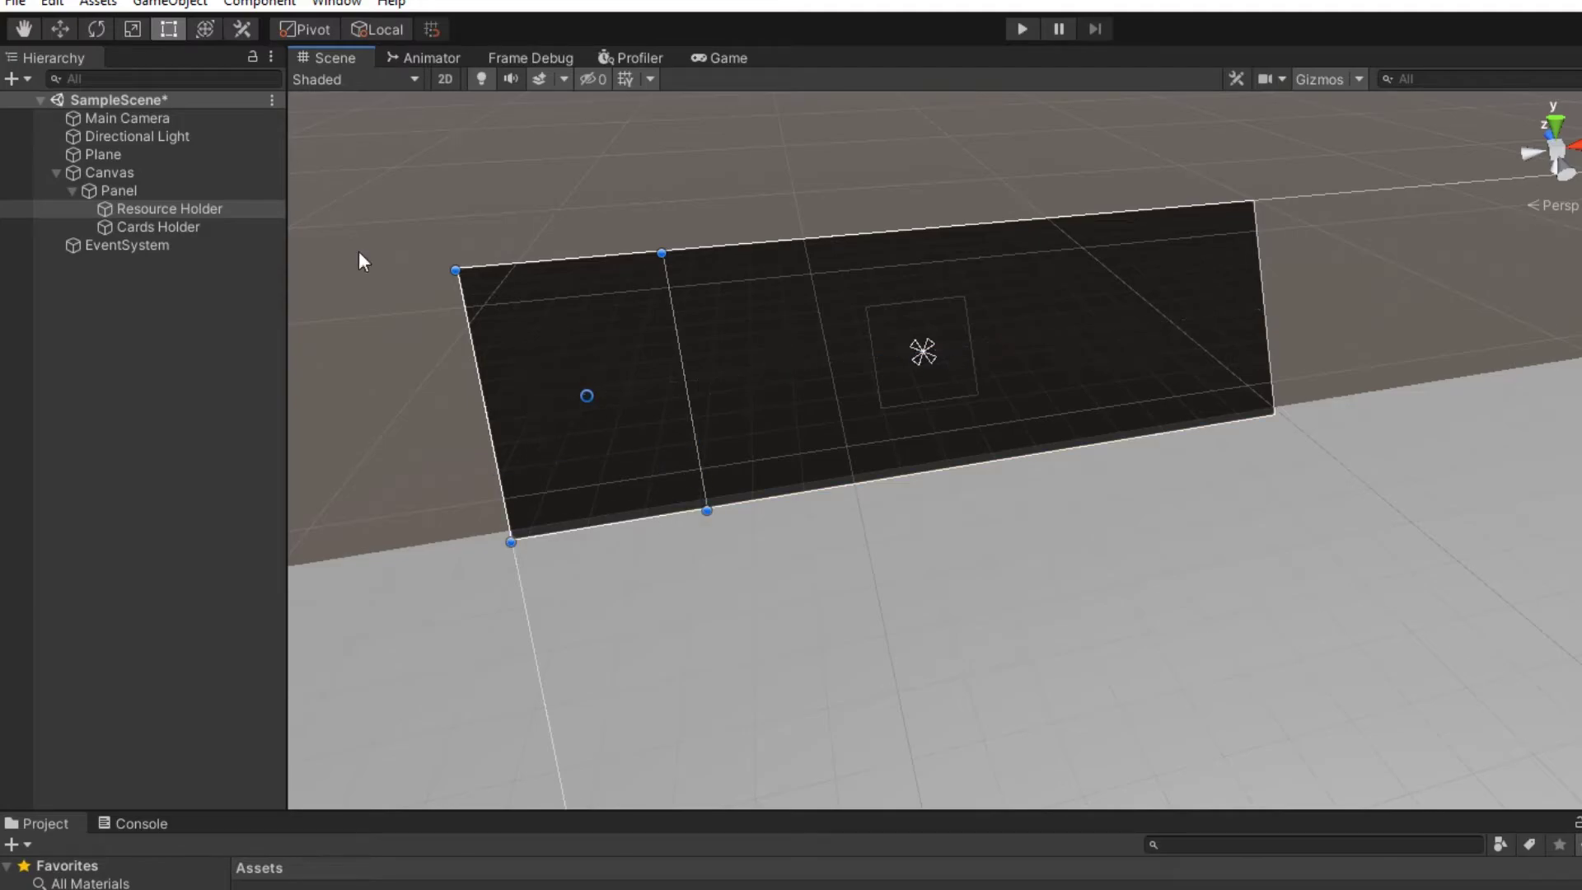
click(954, 360)
drag(954, 360, 1230, 253)
drag(1164, 318, 723, 518)
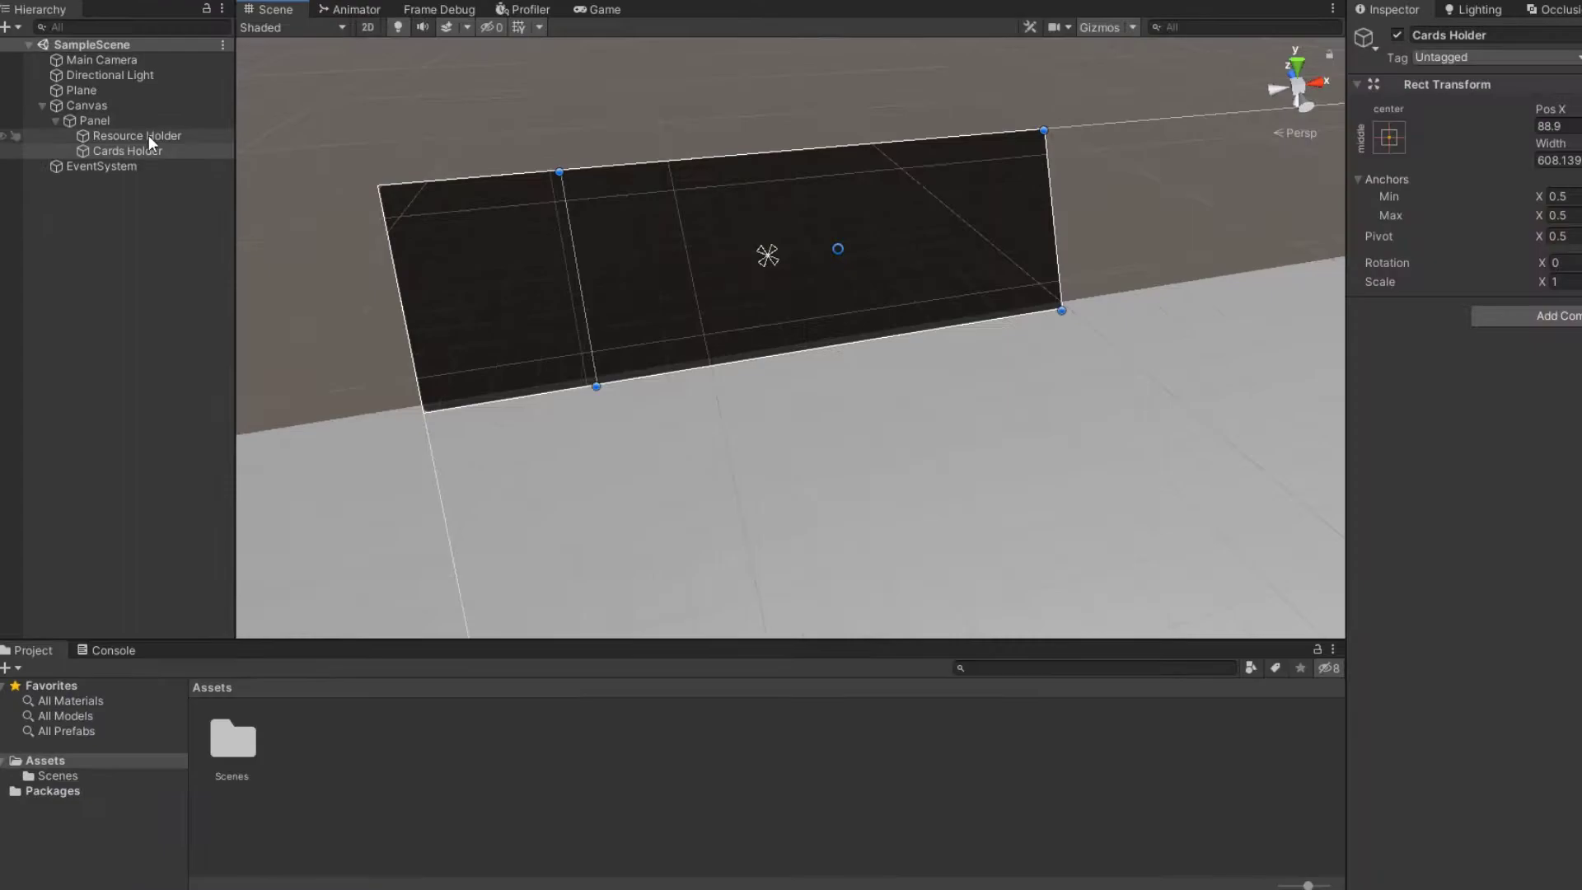
- Anchor Resource Holder middle-left and Cards Holder middle-right
click(140, 136)
click(1388, 138)
click(1457, 330)
click(125, 151)
key(f)
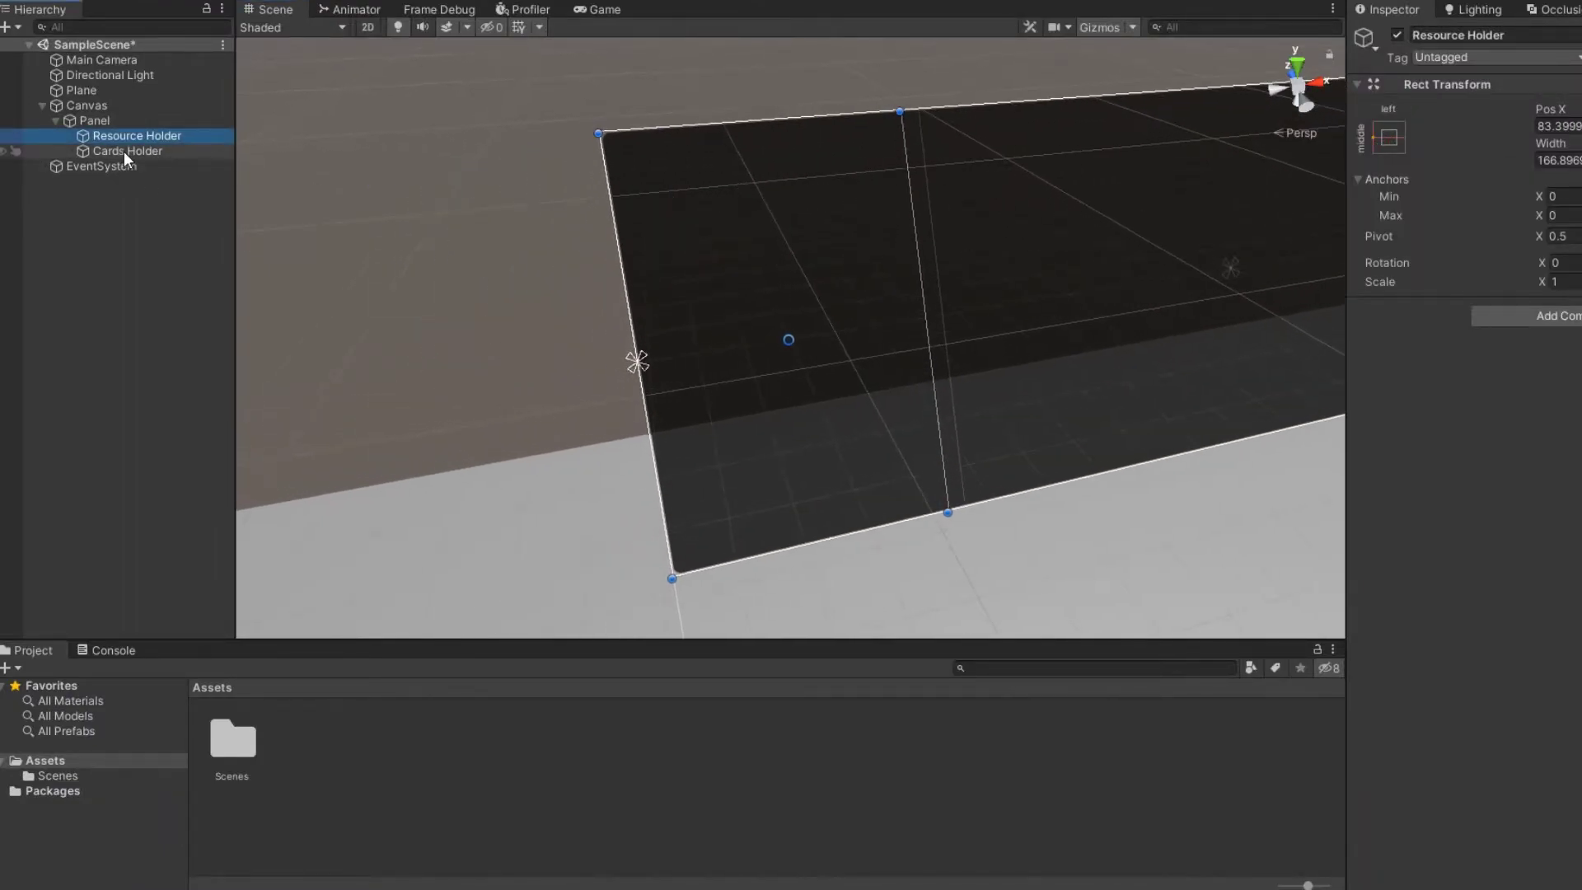
click(123, 151)
click(1396, 139)
click(1538, 328)
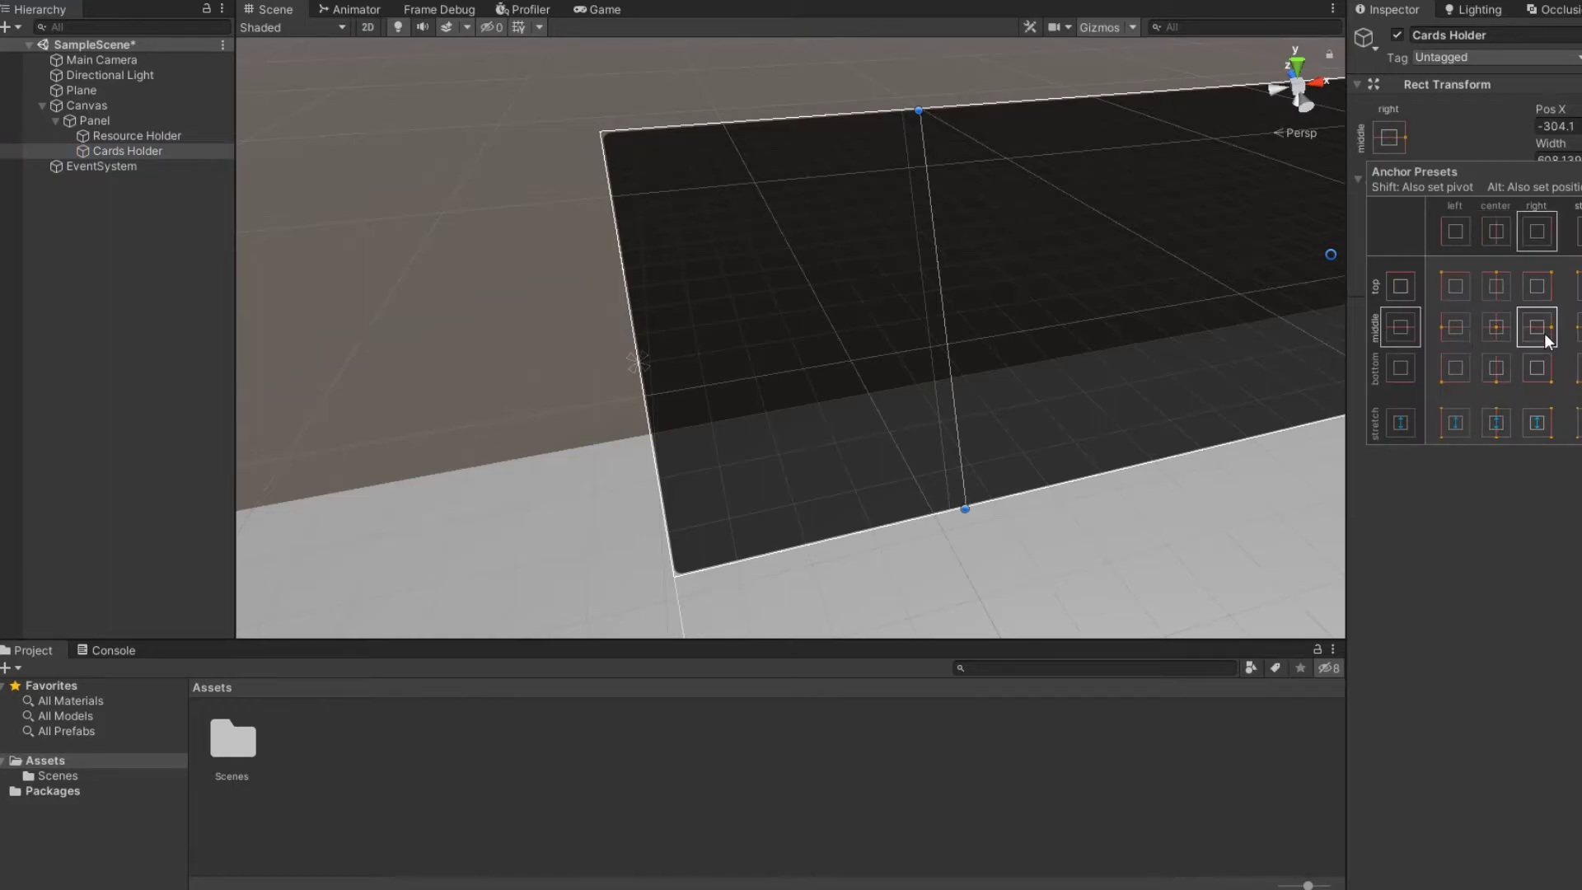
click(1156, 432)
key(f)
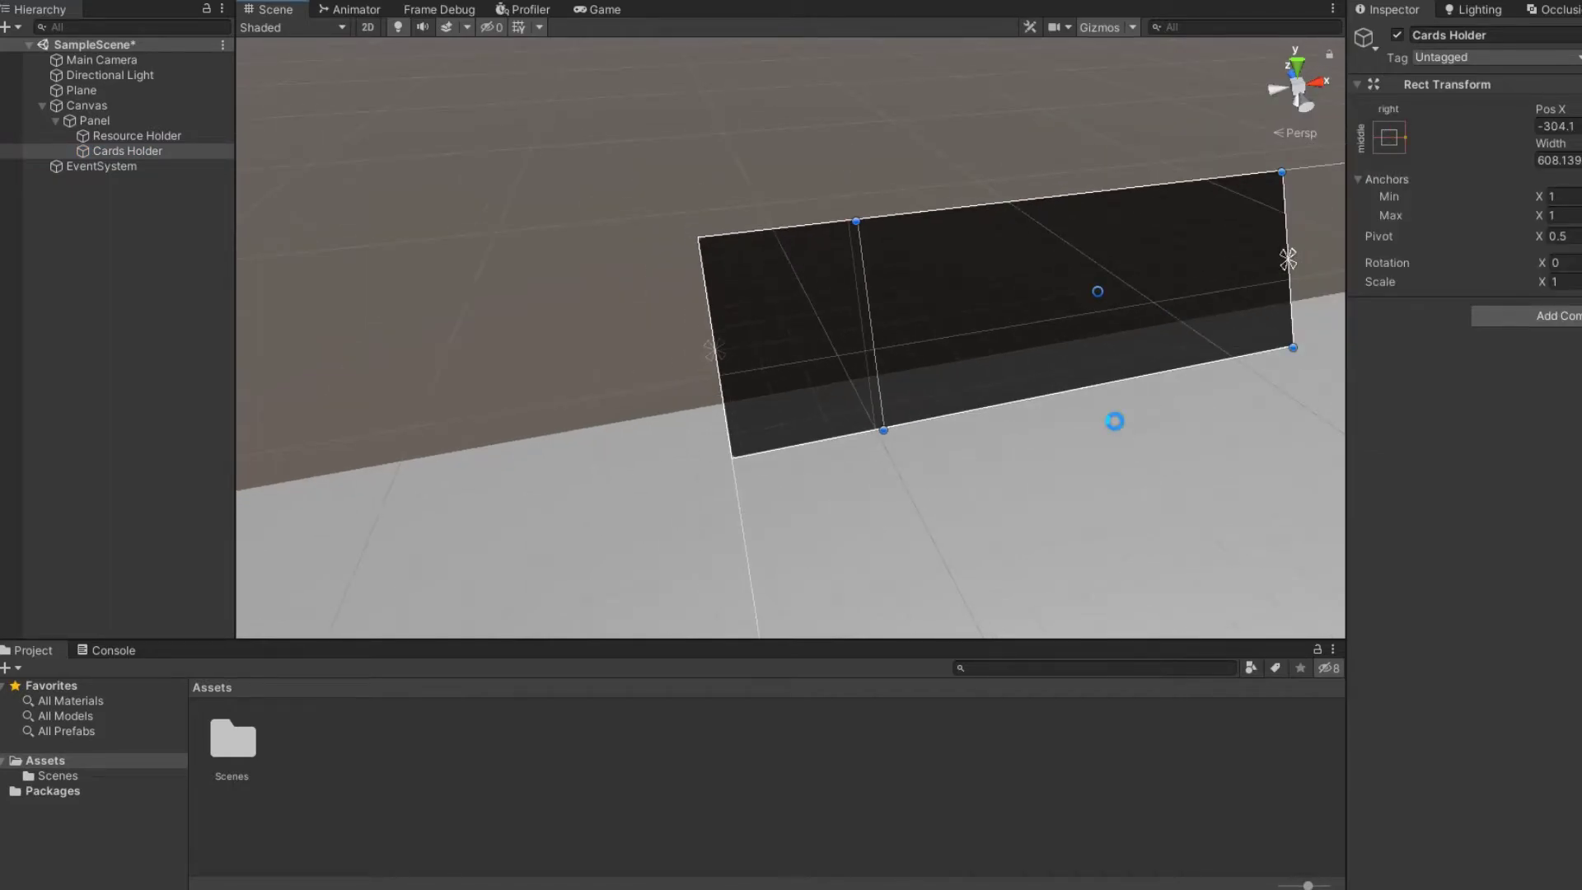
click(128, 137)
right_click(125, 133)
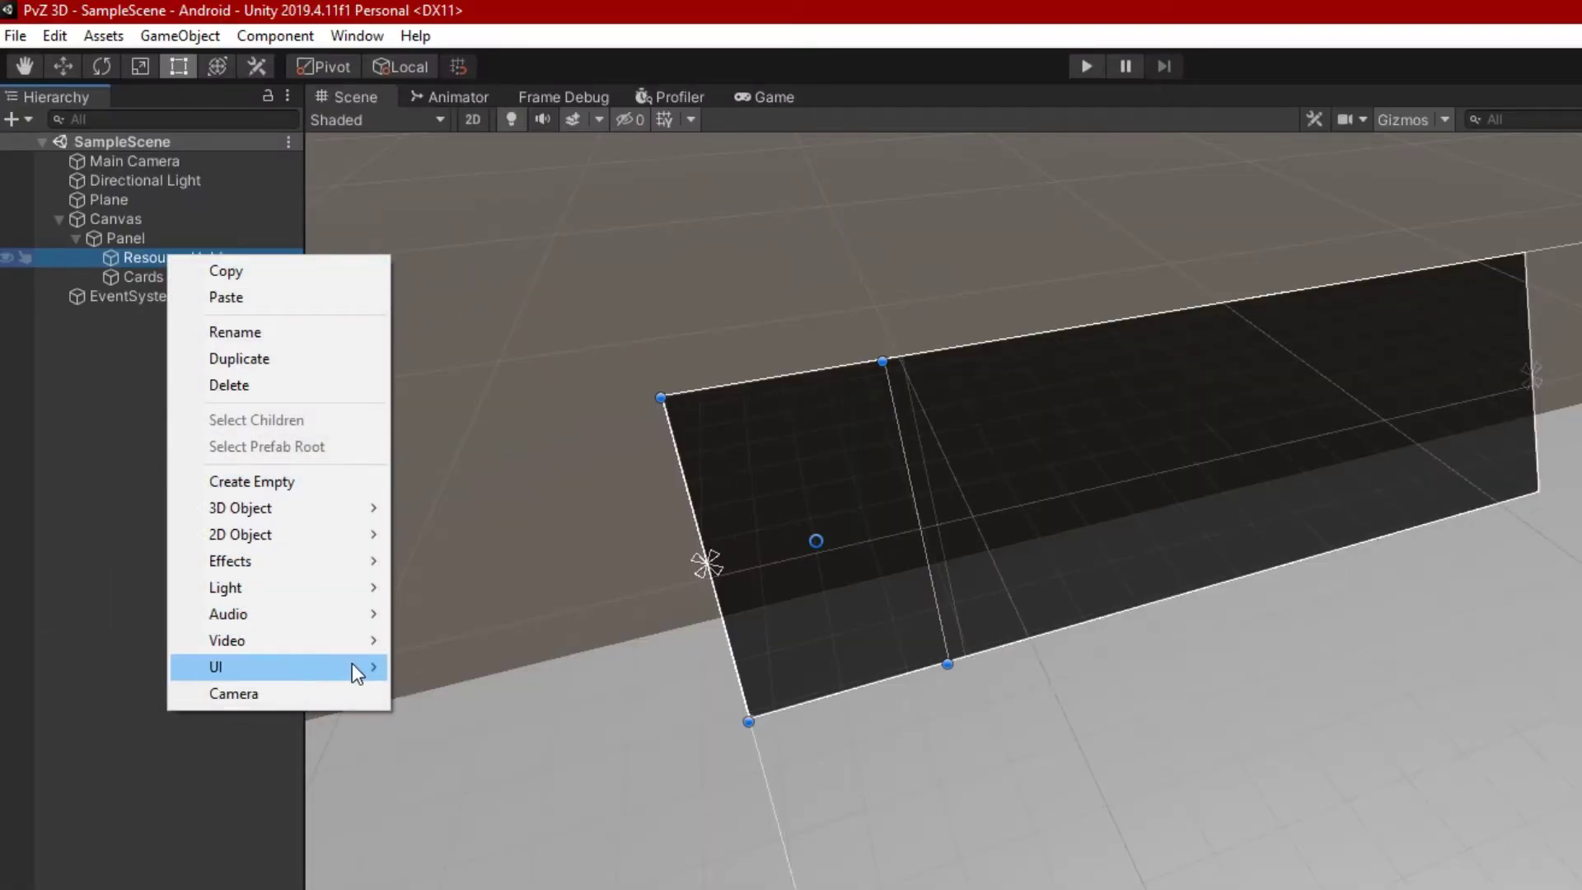
- Add a Text - TextMeshPro inside Resource Holder and import TMP Essentials and Examples & Extras
mouse_move(356, 666)
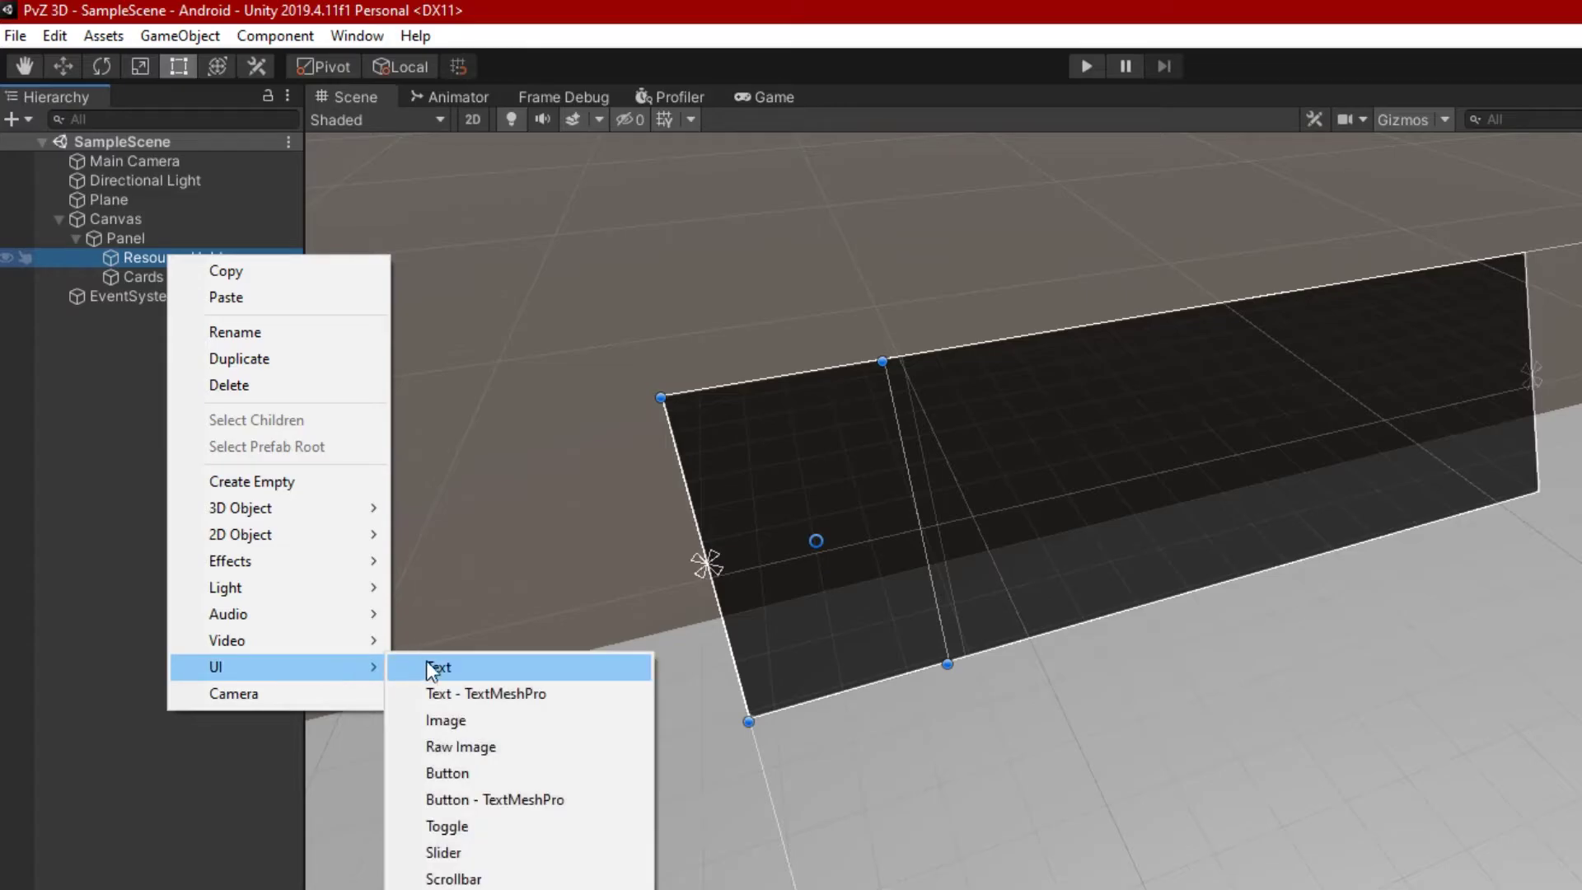
click(465, 694)
click(363, 124)
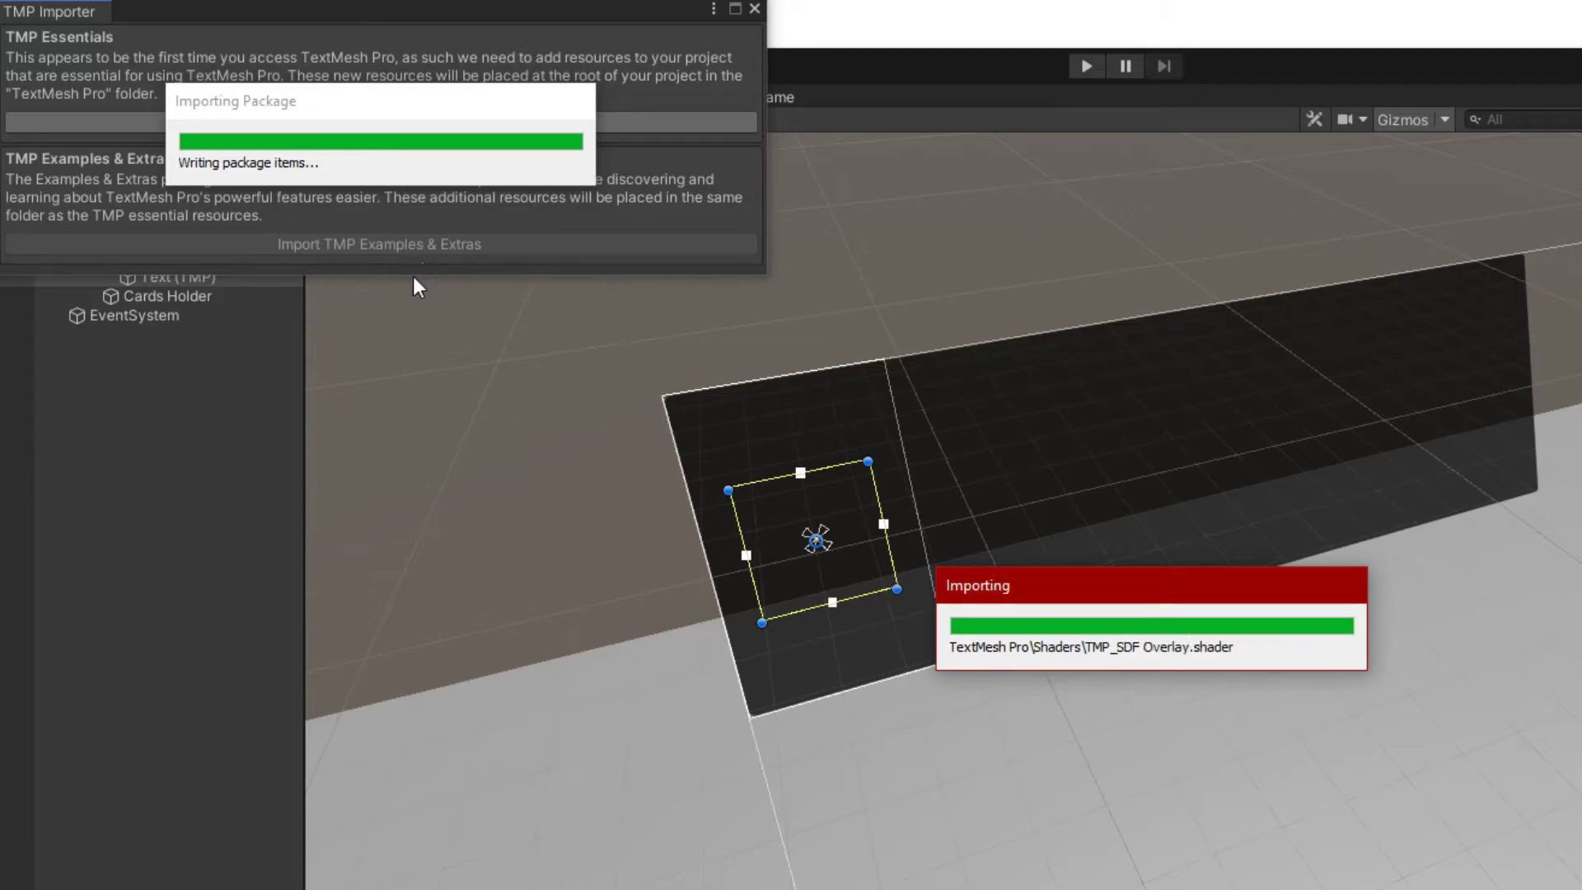
click(422, 242)
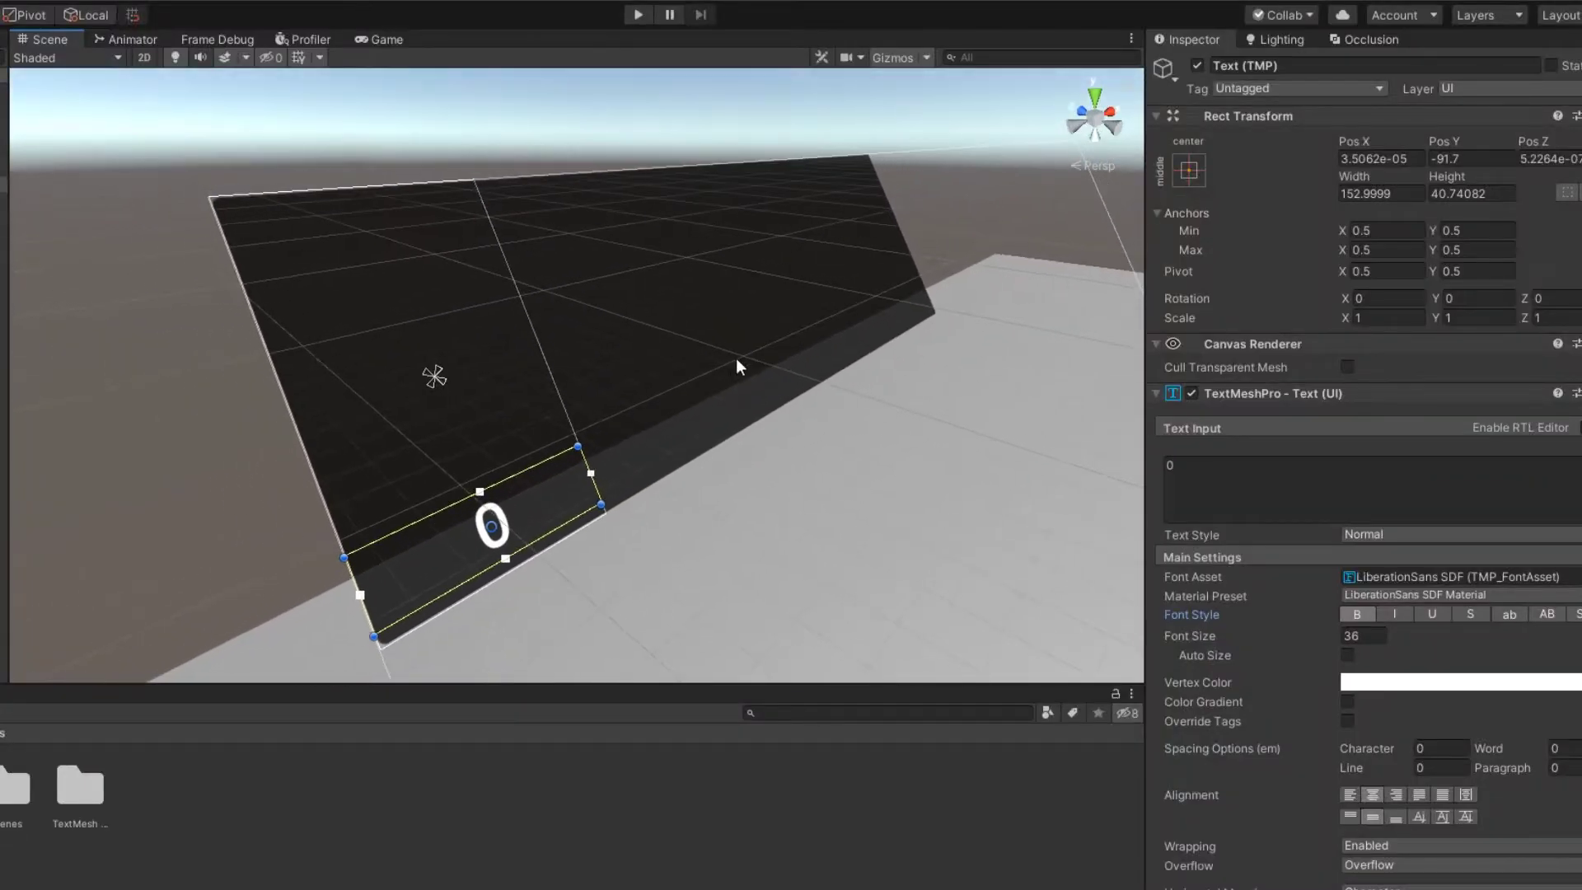
- Anchor the text with the bottom-stretch preset
click(1190, 171)
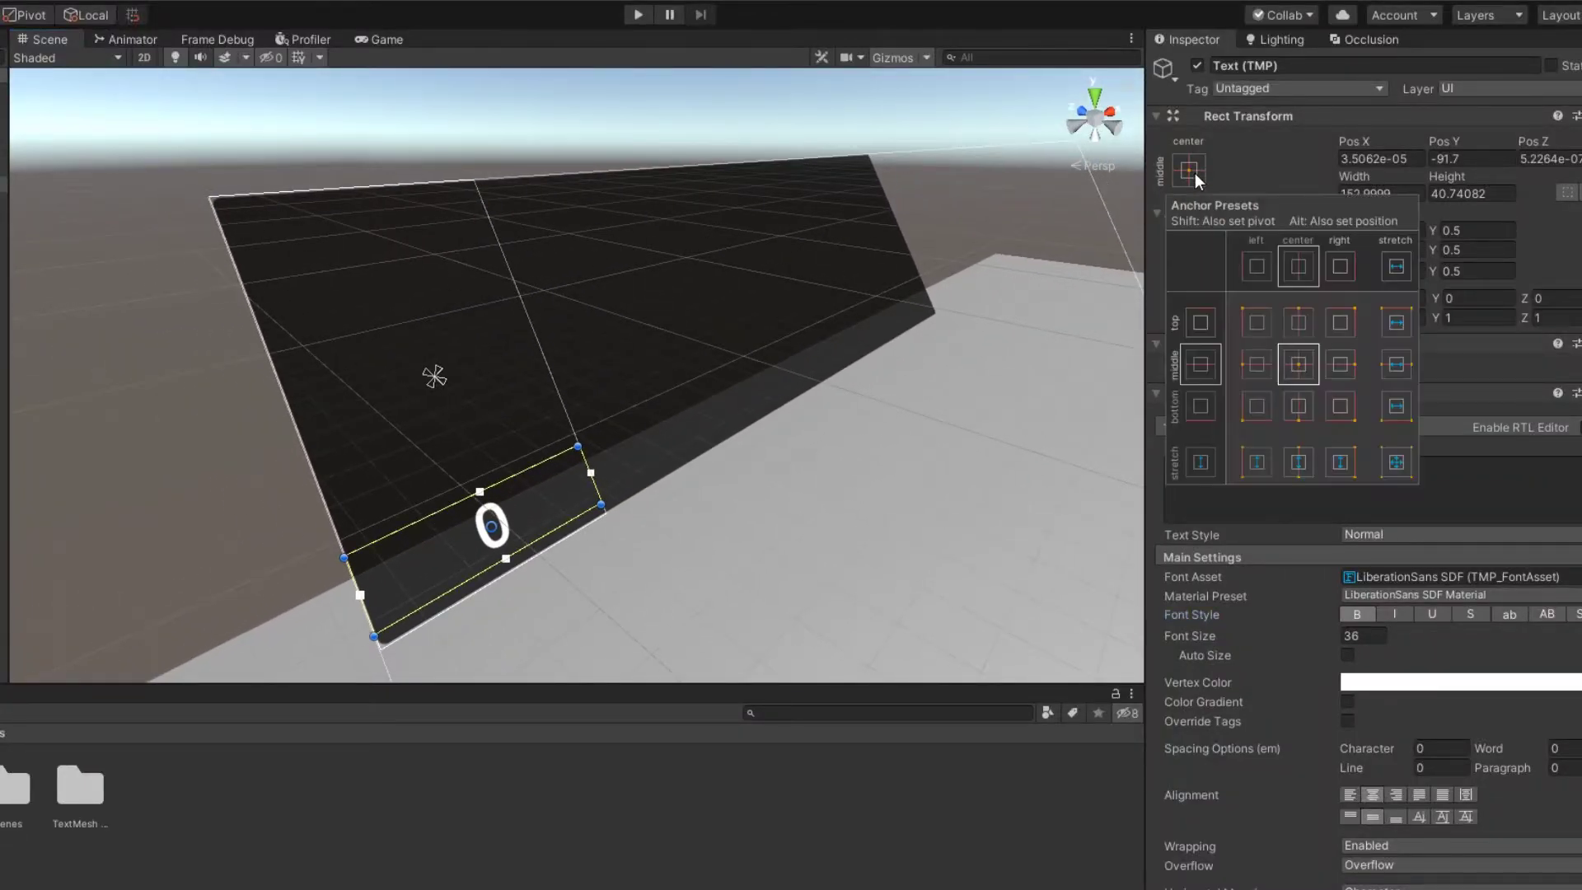
click(1398, 408)
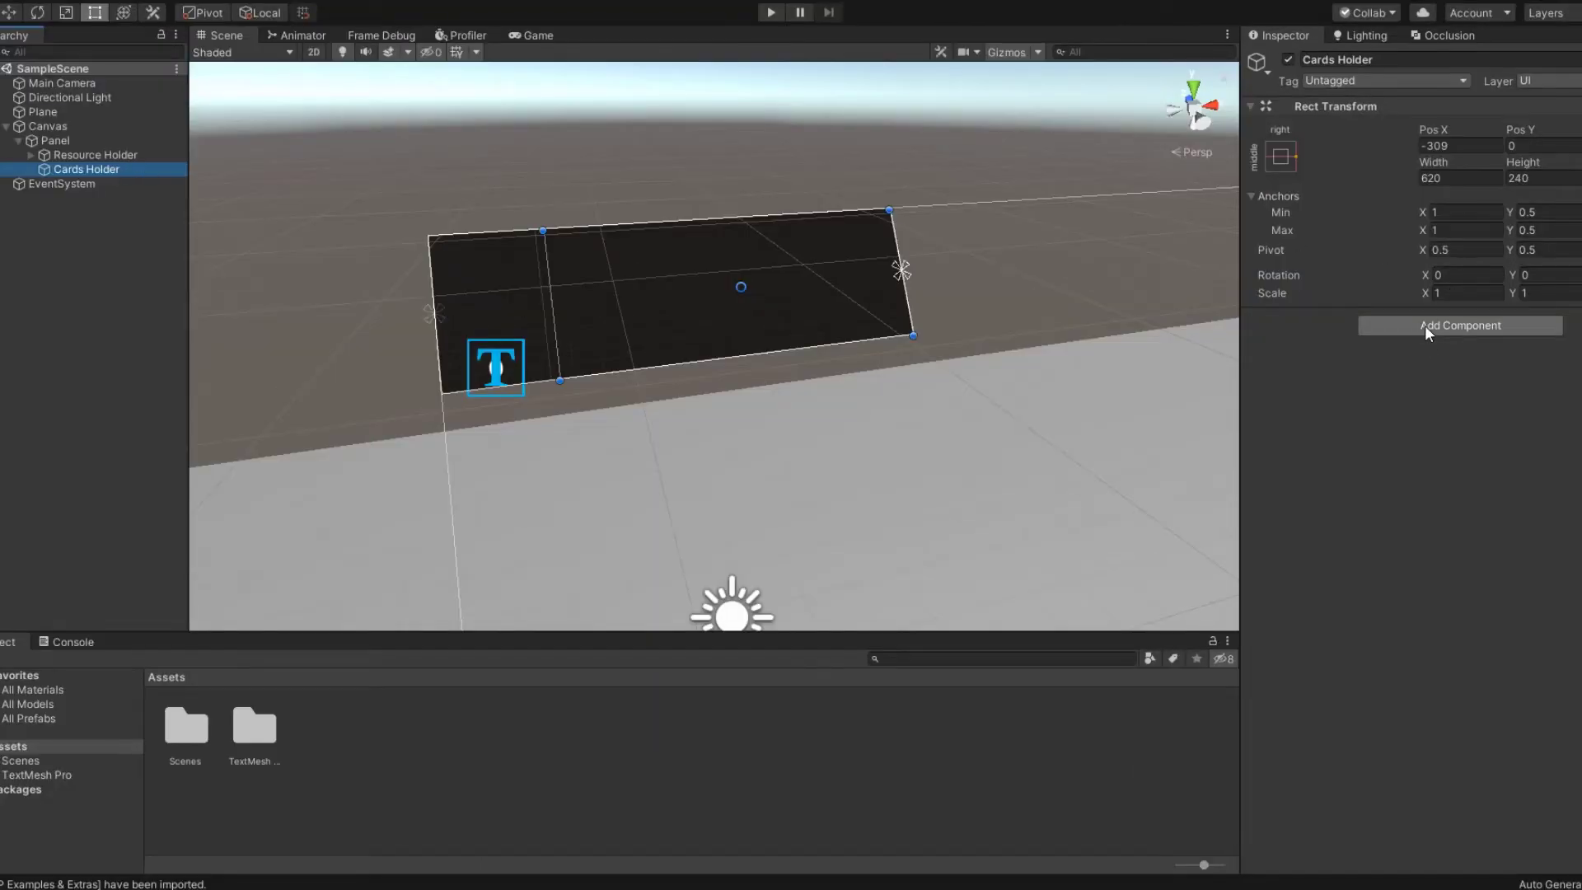
click(1426, 324)
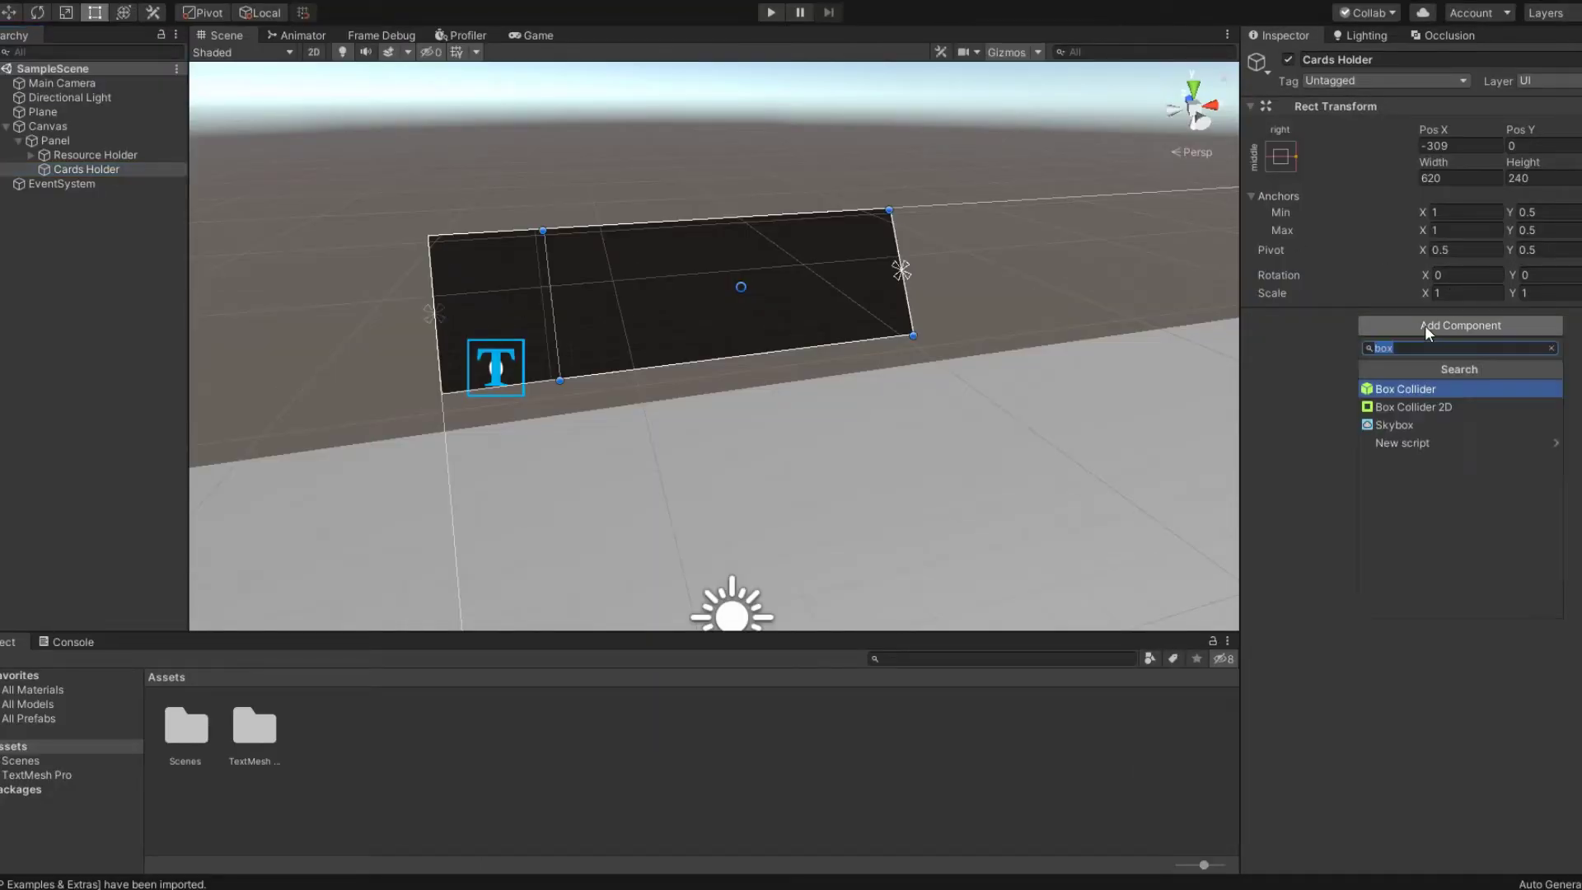
- Add a Horizontal Layout Group to Cards Holder with padding 10/10/5/5 and spacing 5
text(horizontal)
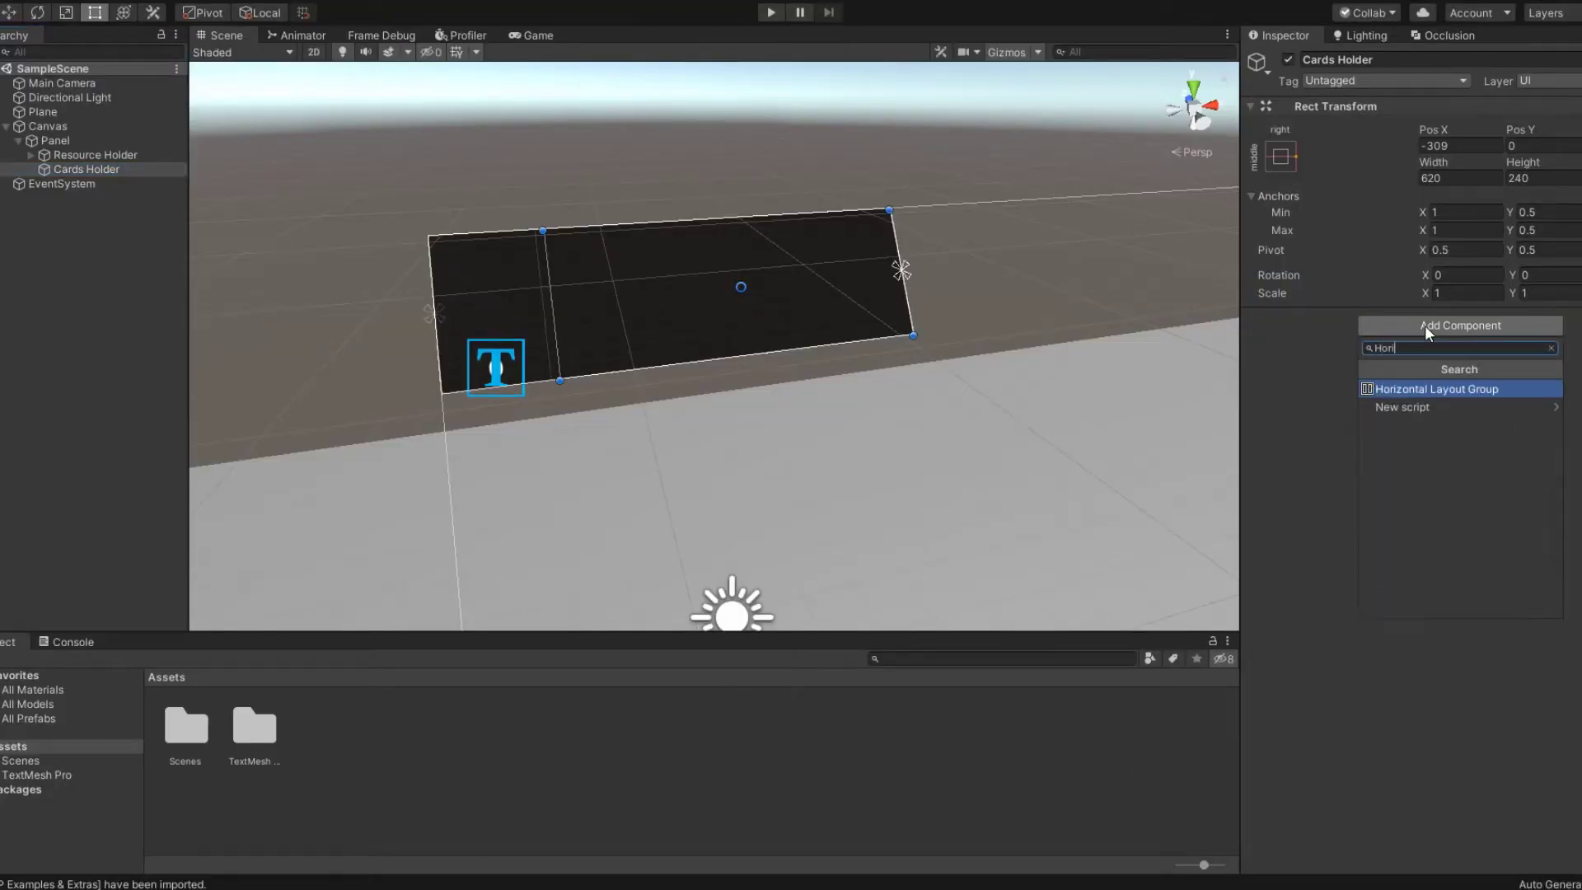
key(Return)
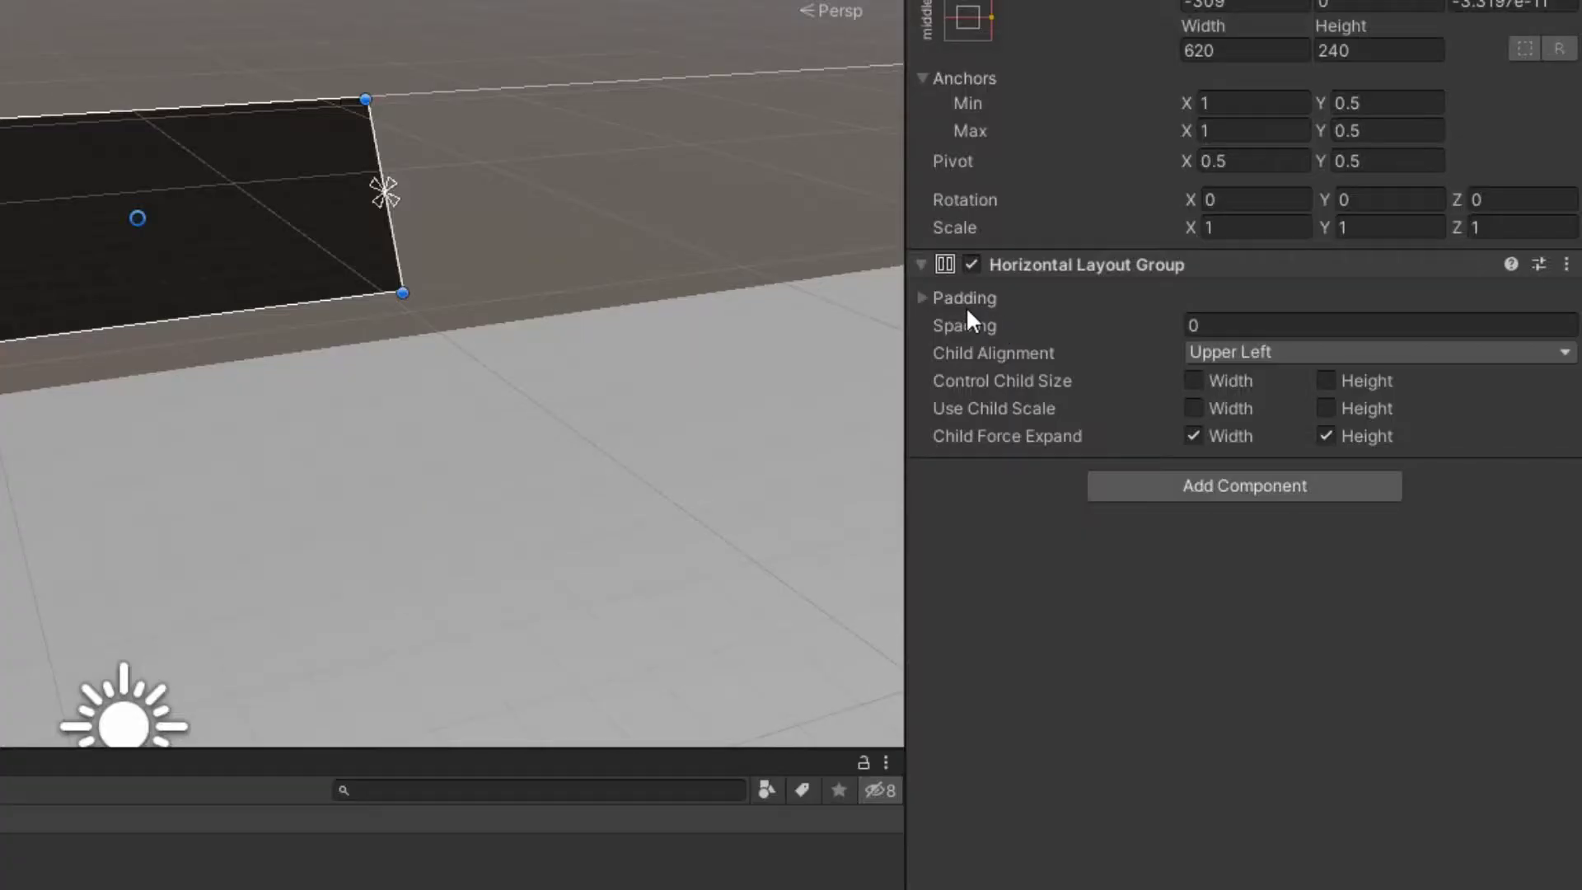
click(1251, 339)
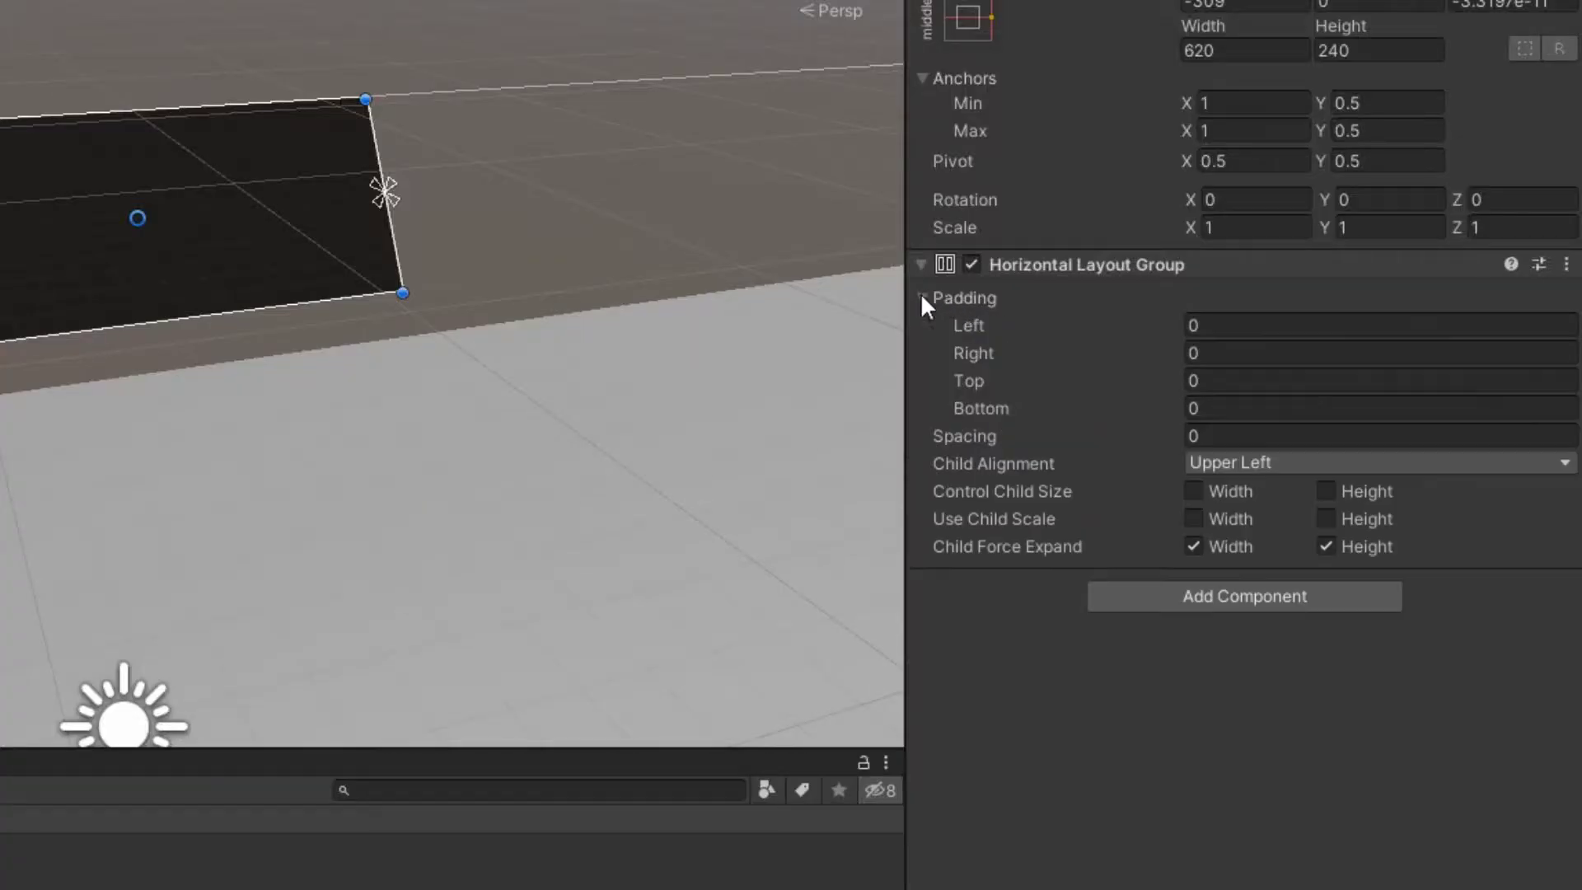
text(10)
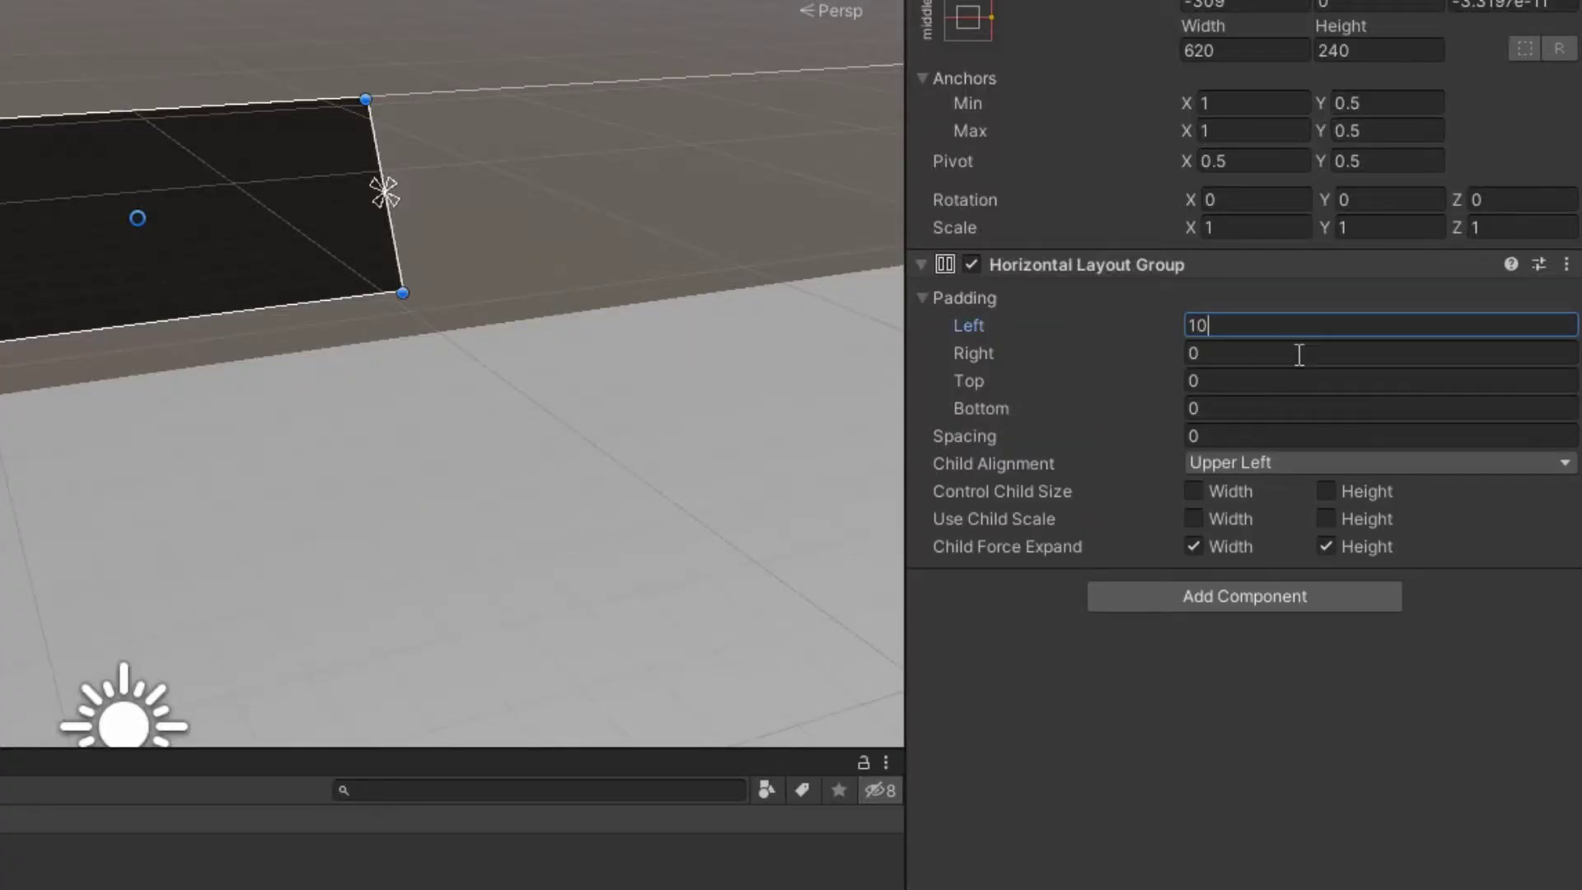
key(Tab)
text(10)
key(Tab)
text(5)
key(Tab)
text(5)
key(Tab)
text(5)
- Set child alignment to Middle Left and enable Use Child Scale for width and height
click(1207, 462)
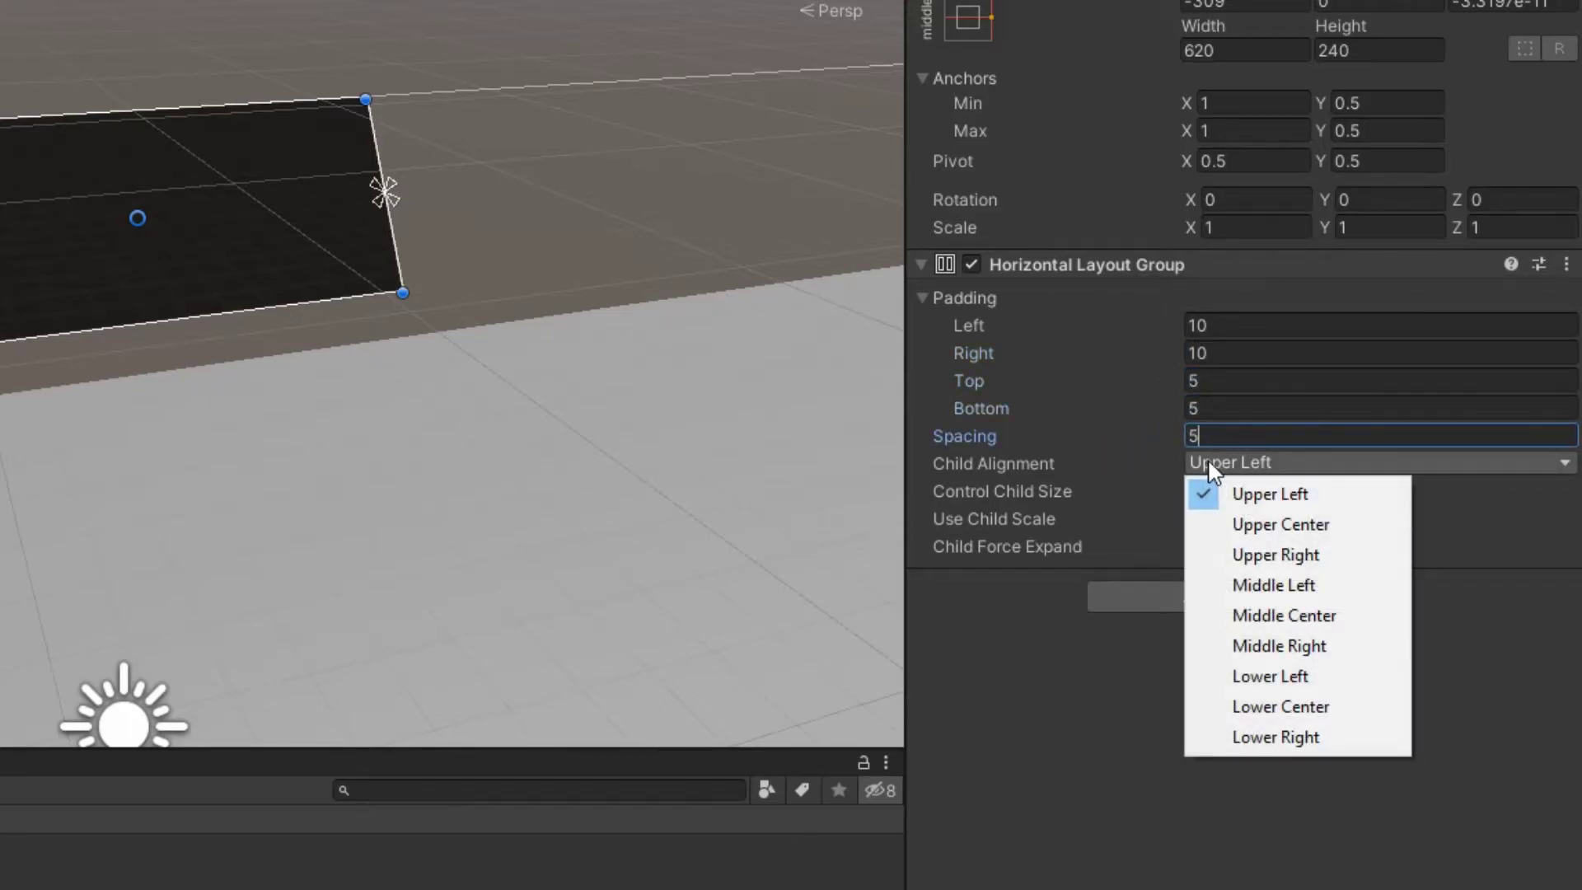
click(1274, 581)
click(1193, 519)
click(1326, 518)
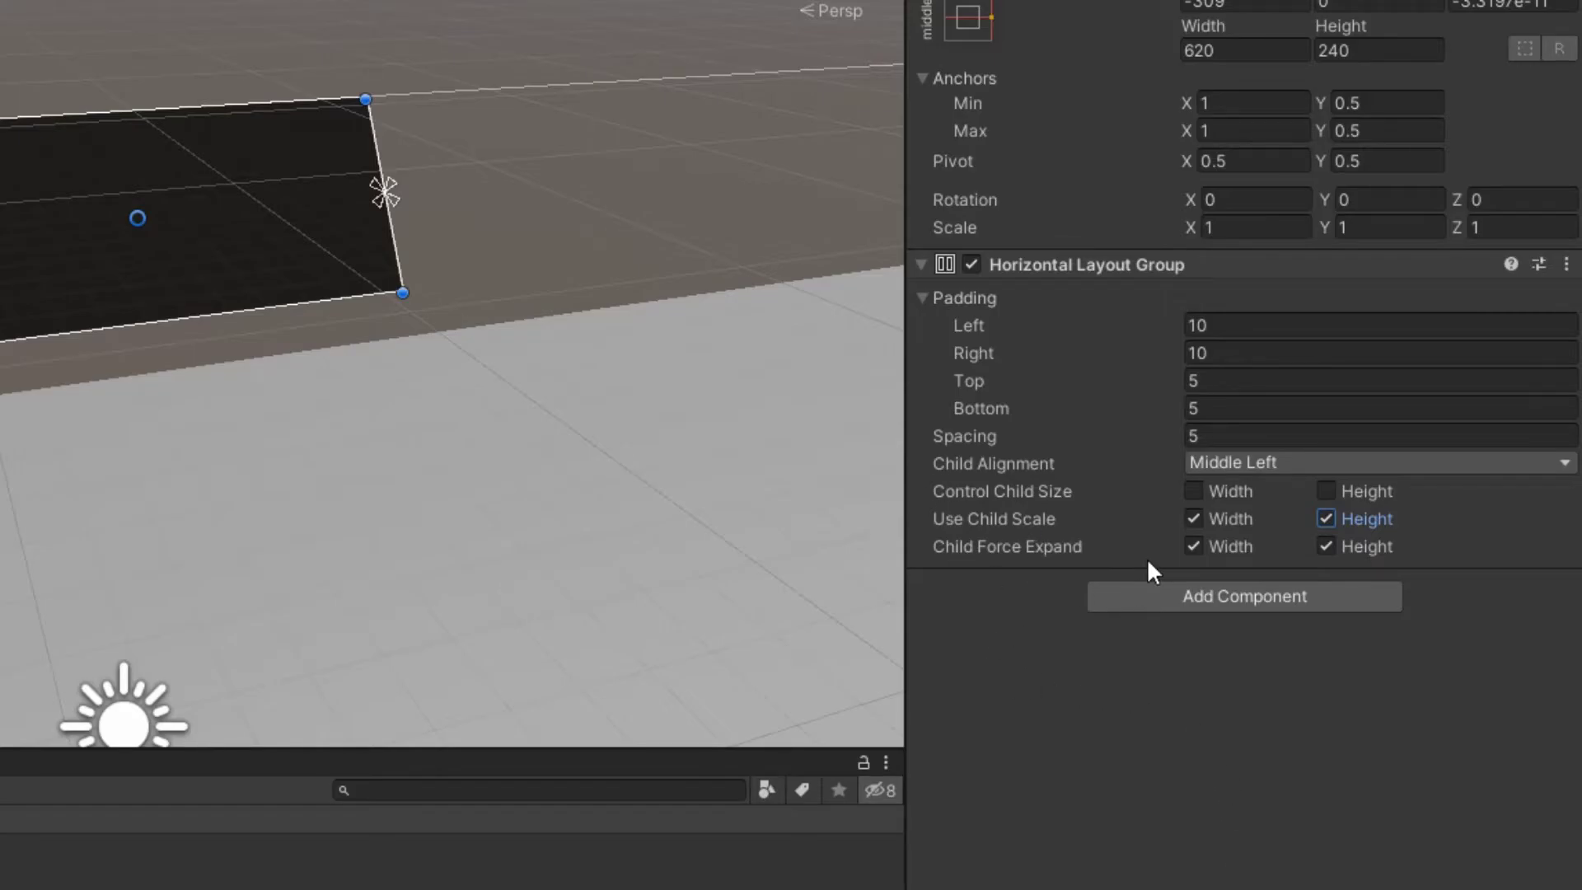
- Add a UI Image under Cards Holder, then test a duplicate and undo it
right_click(145, 170)
mouse_move(245, 490)
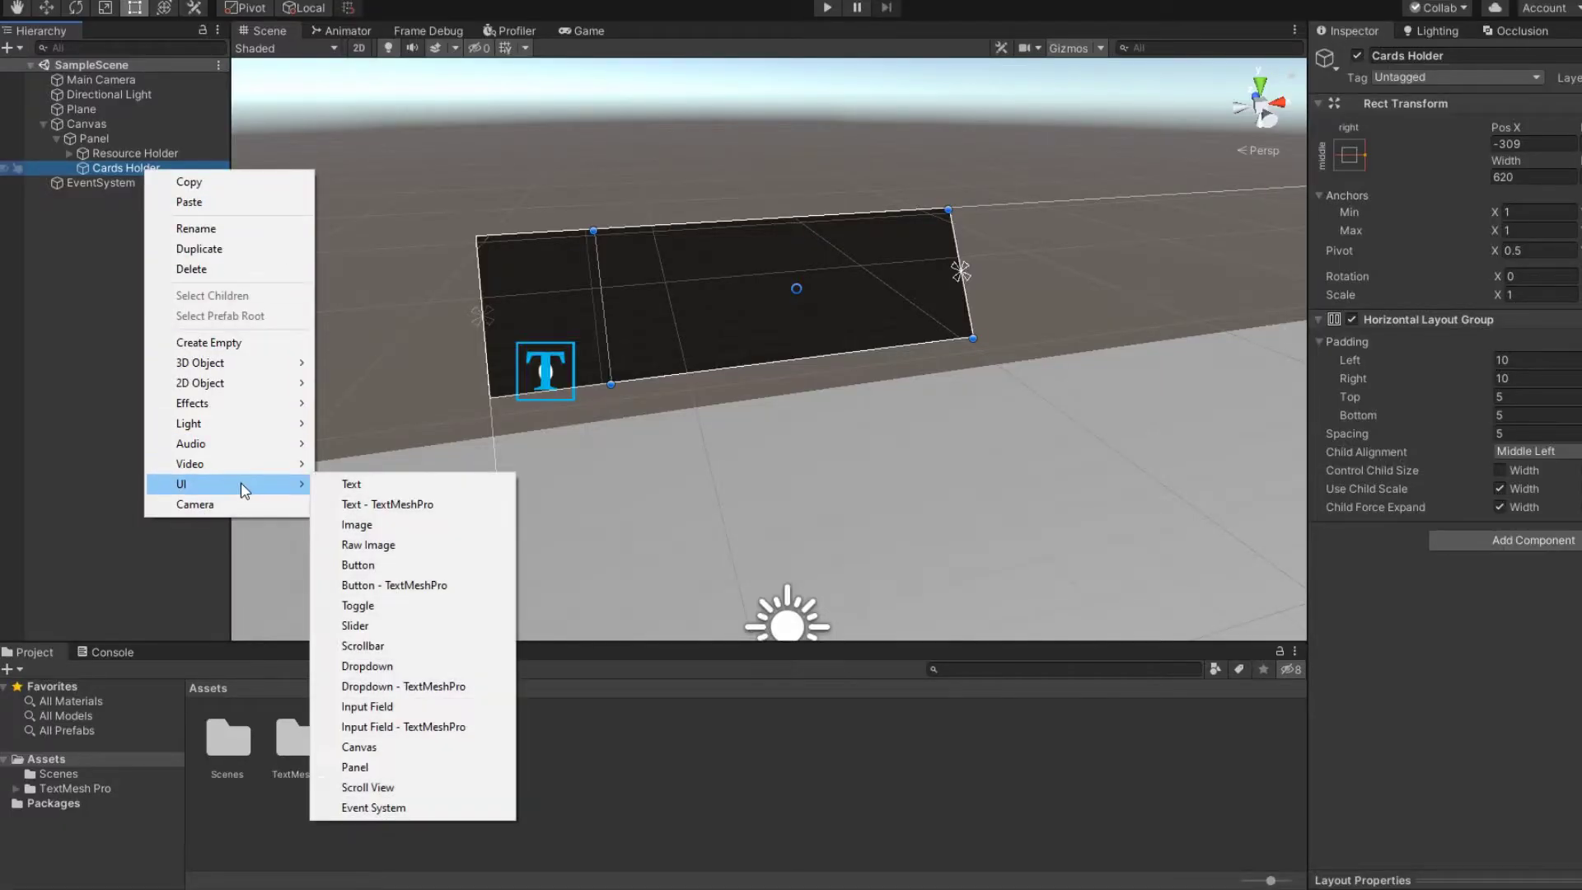
click(413, 524)
click(46, 8)
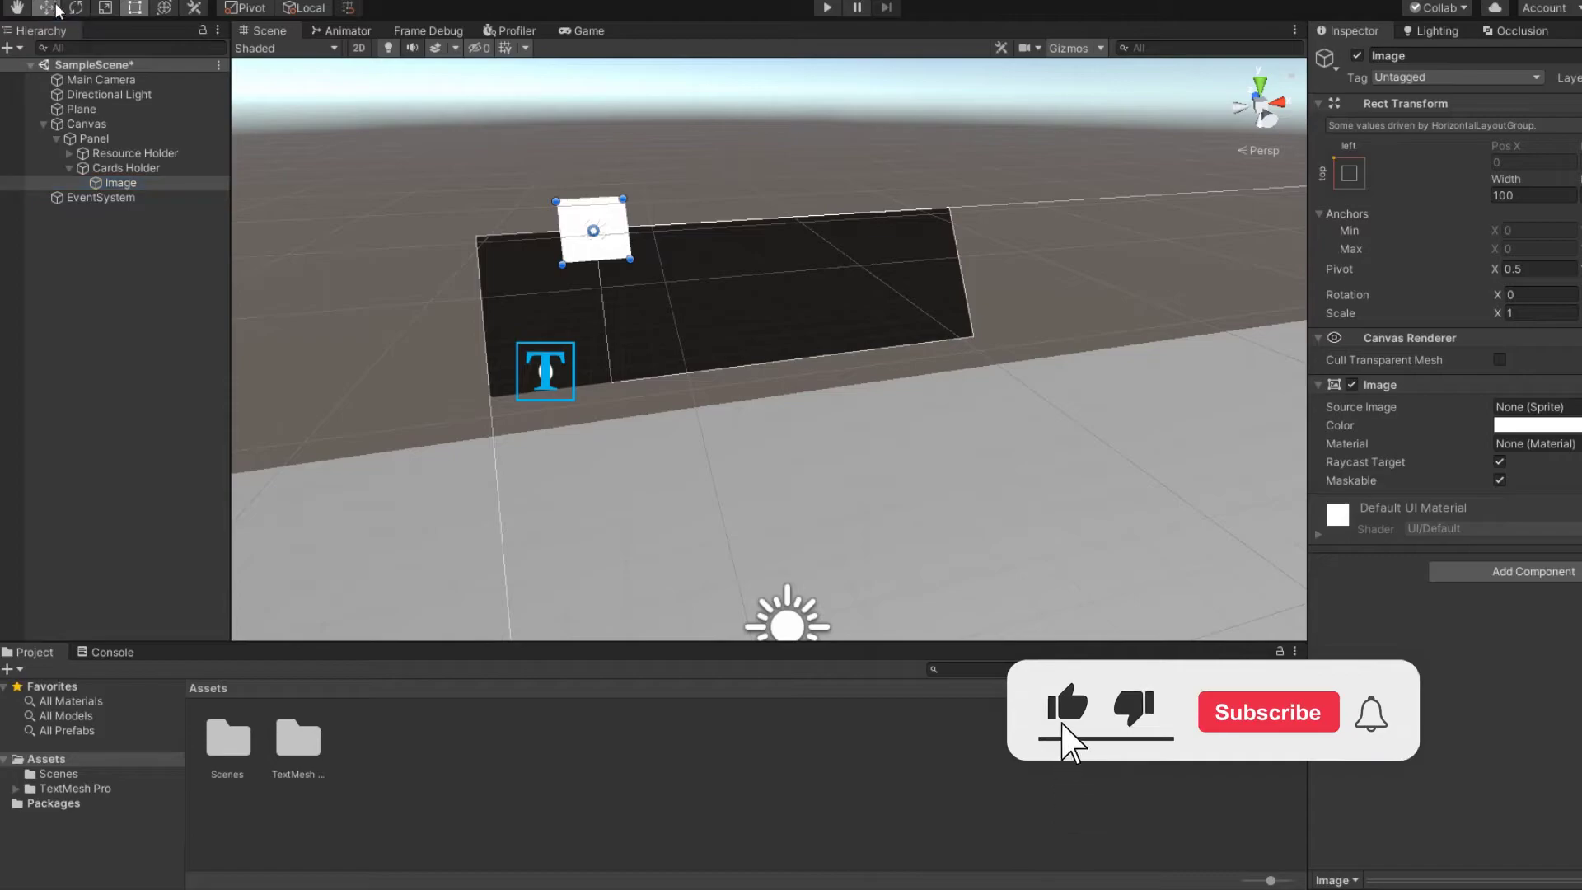
click(132, 183)
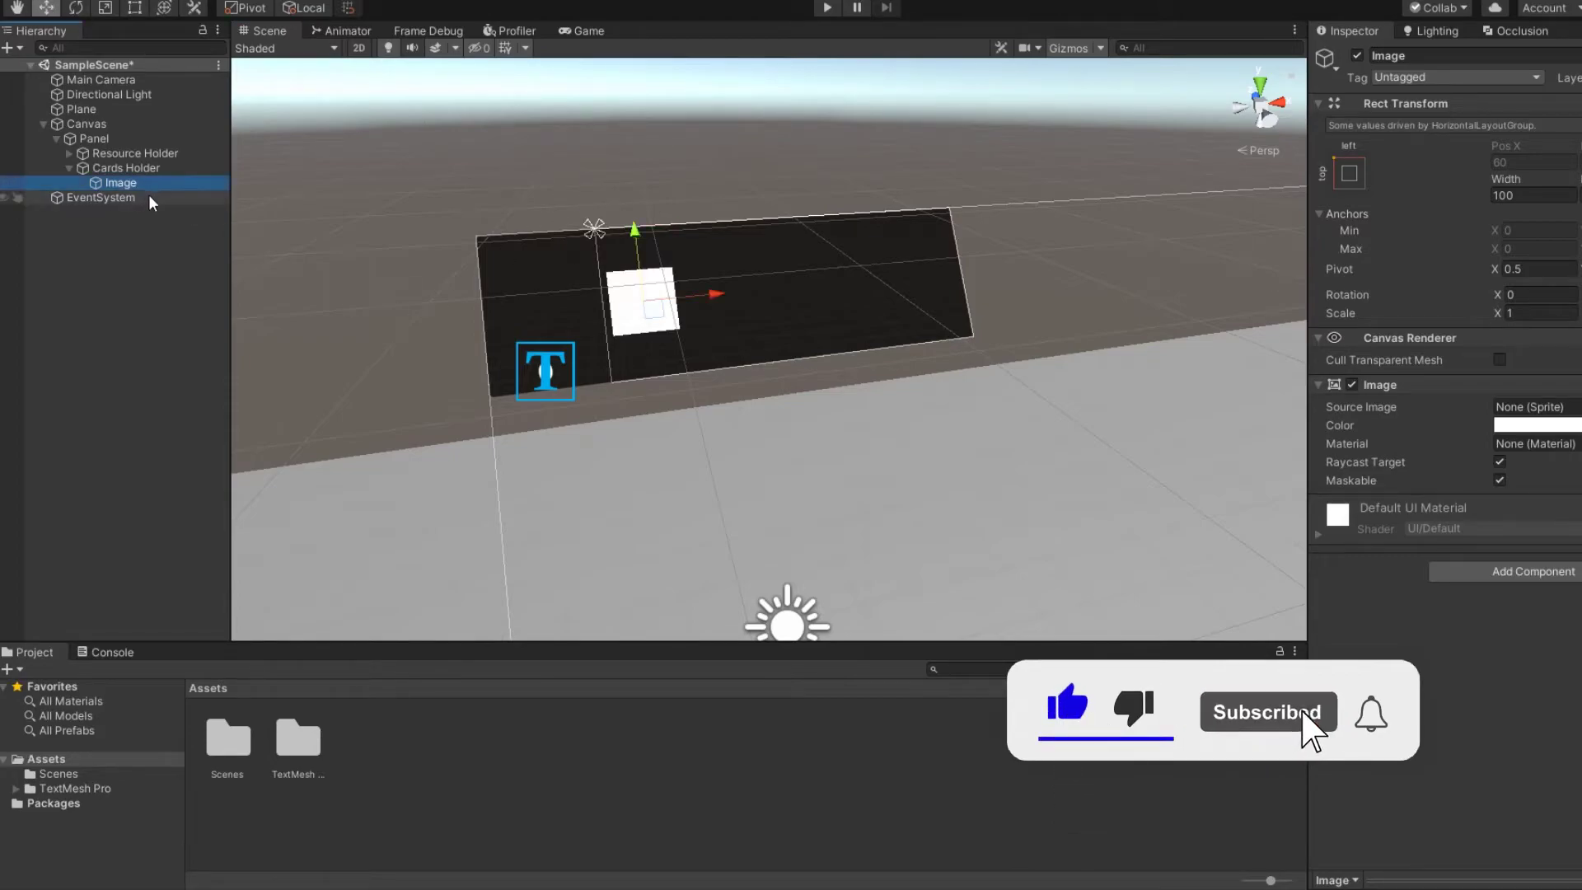
key(ctrl+d)
key(ctrl+d)
key(ctrl+d)
key(ctrl+d)
key(ctrl+d)
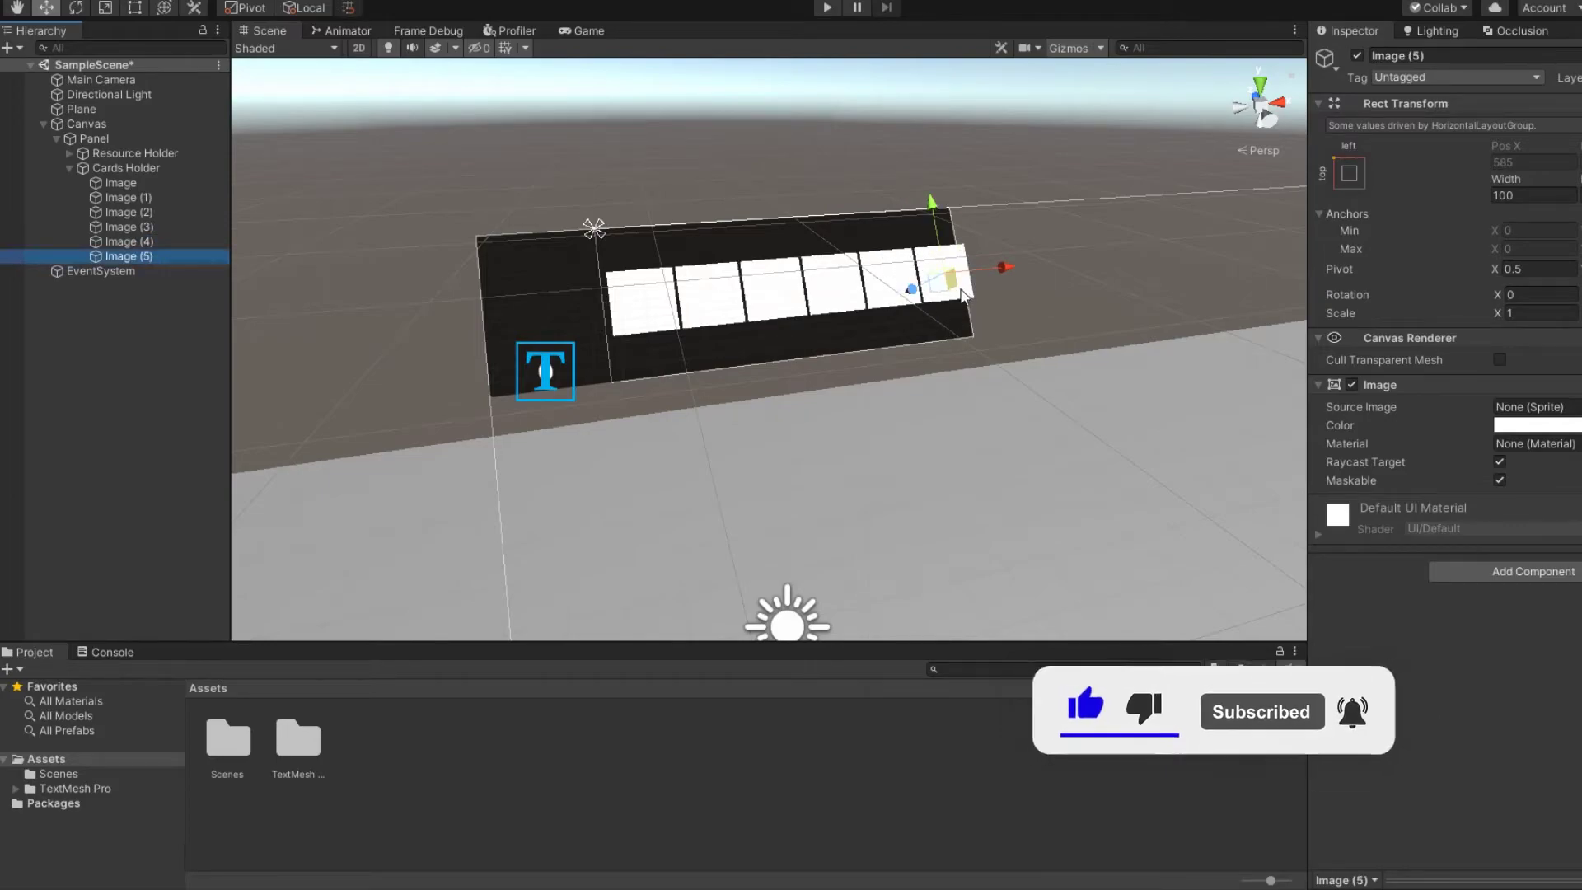
key(ctrl+z)
key(ctrl+z)
key(ctrl+z)
key(ctrl+z)
key(ctrl+z)
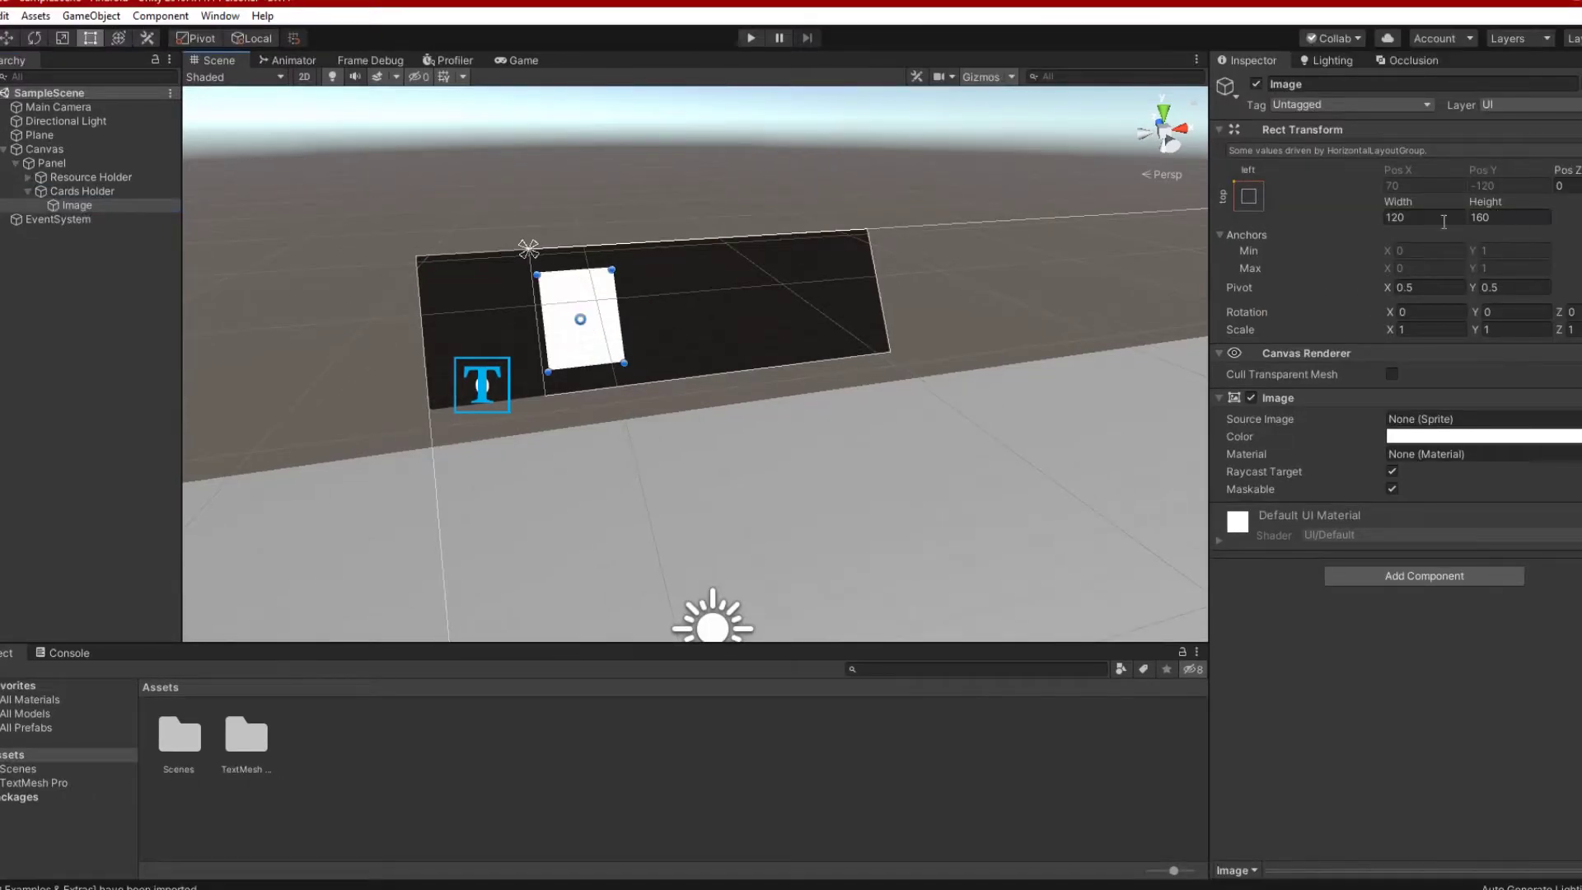
- Rename the Image to 'Card'
right_click(82, 205)
click(163, 260)
text(Card)
key(Return)
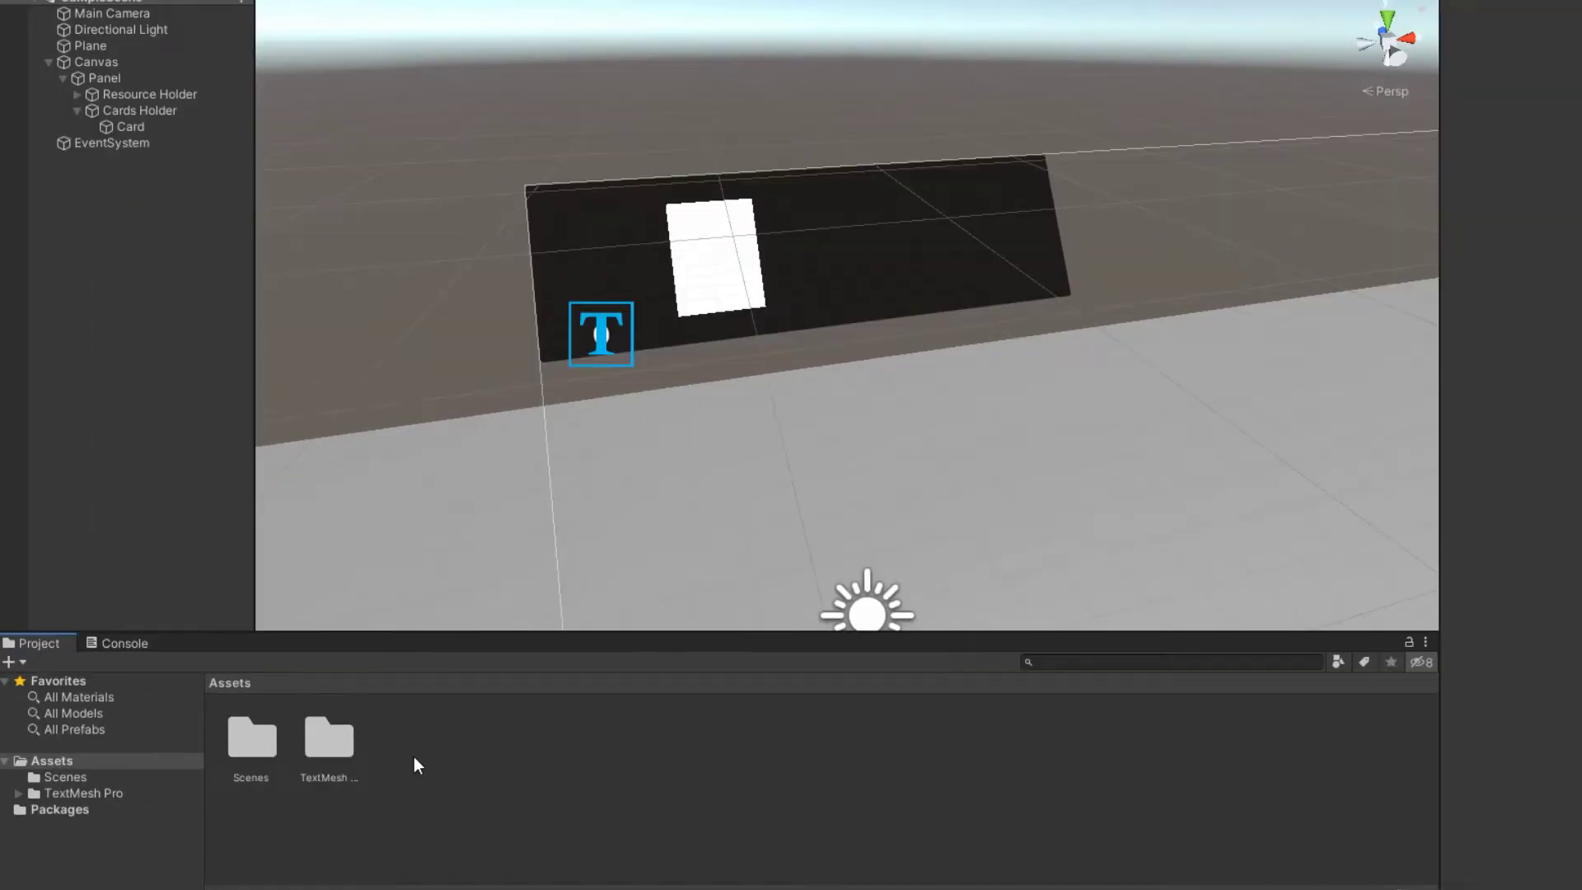
- Create a Prefabs folder in Assets and make Card a prefab inside it
right_click(320, 751)
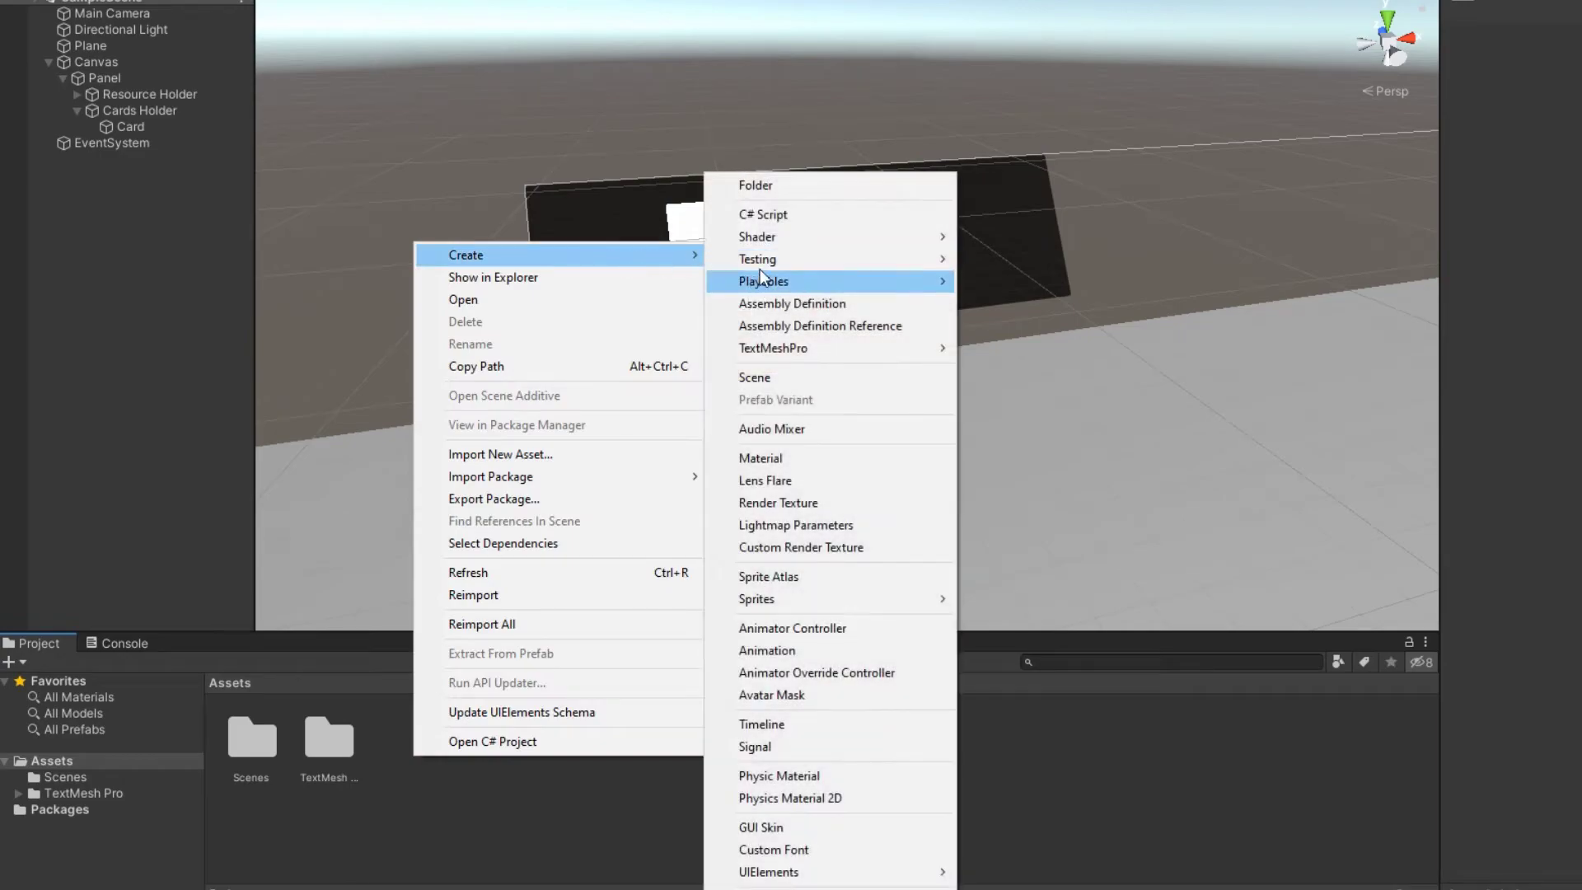
click(780, 184)
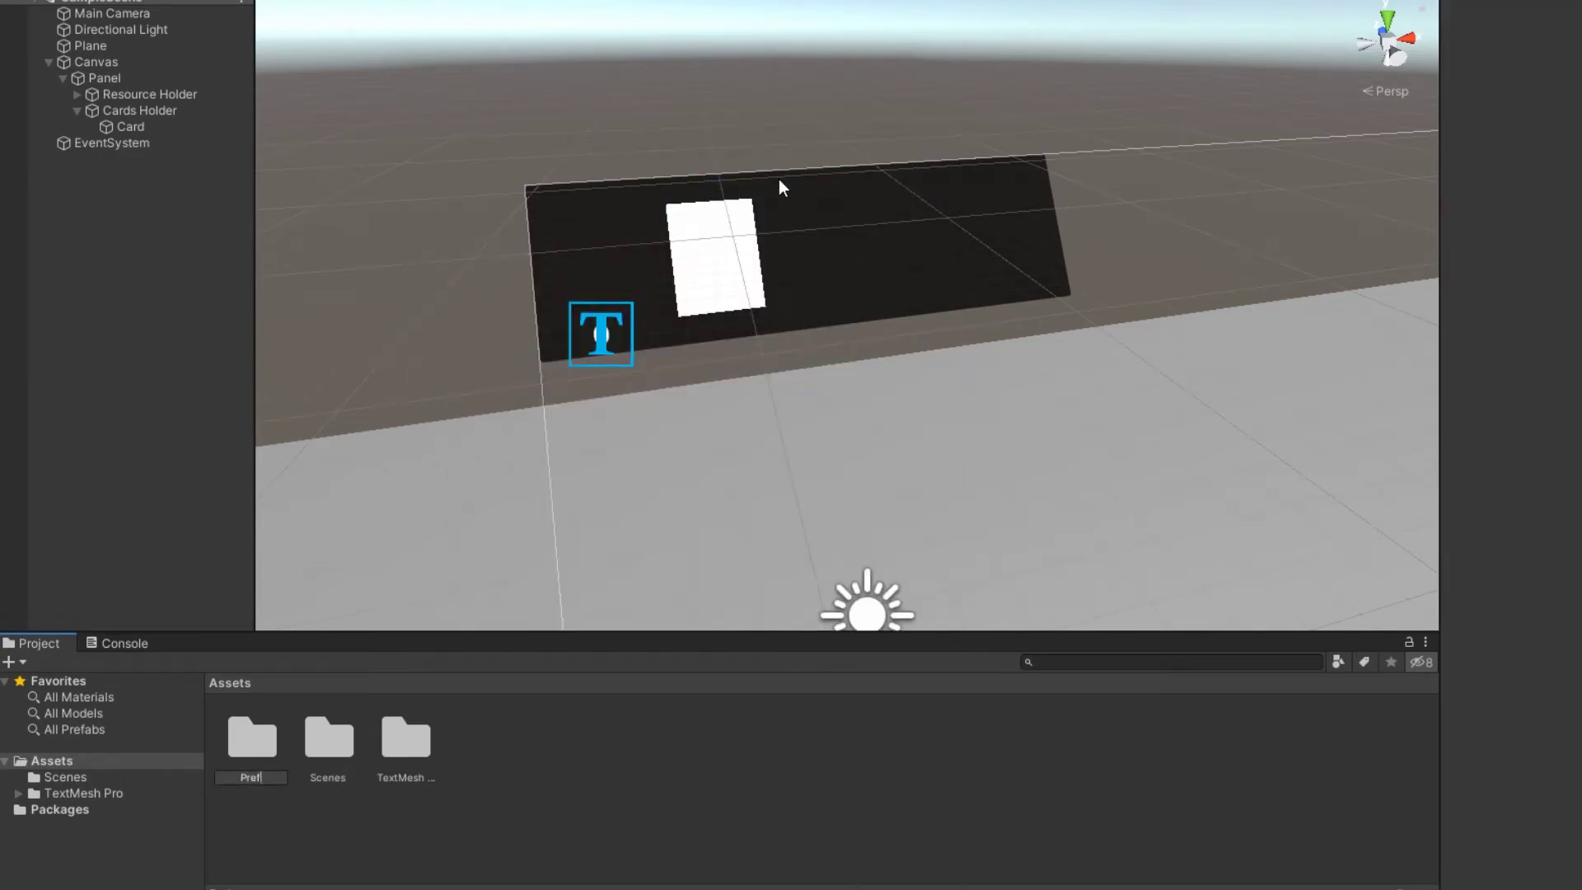
key(Return)
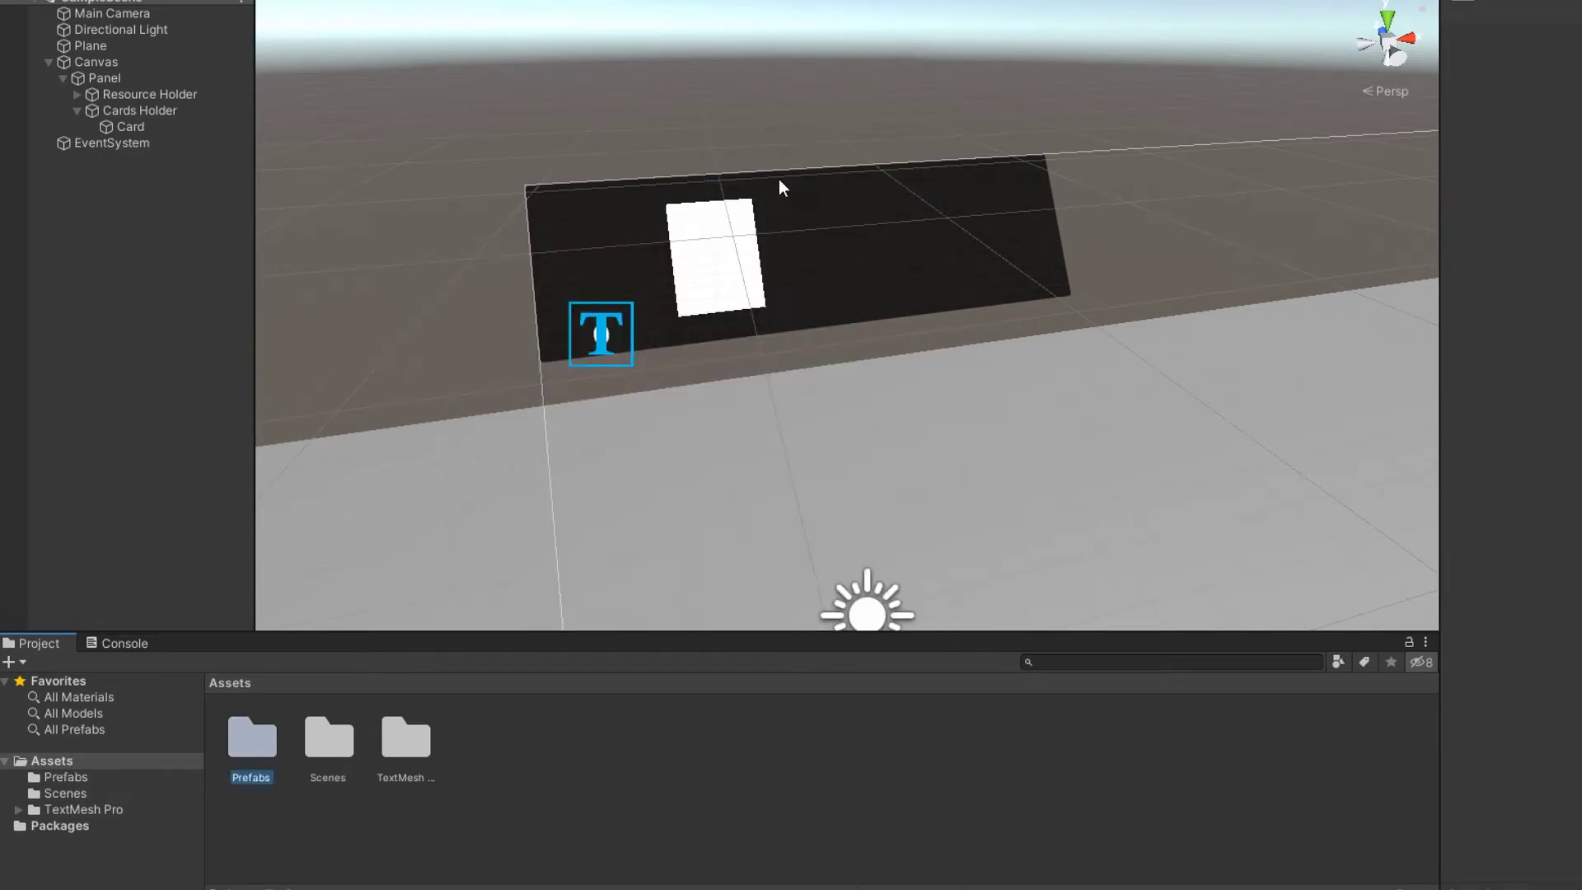
double_click(254, 734)
drag(138, 129, 319, 739)
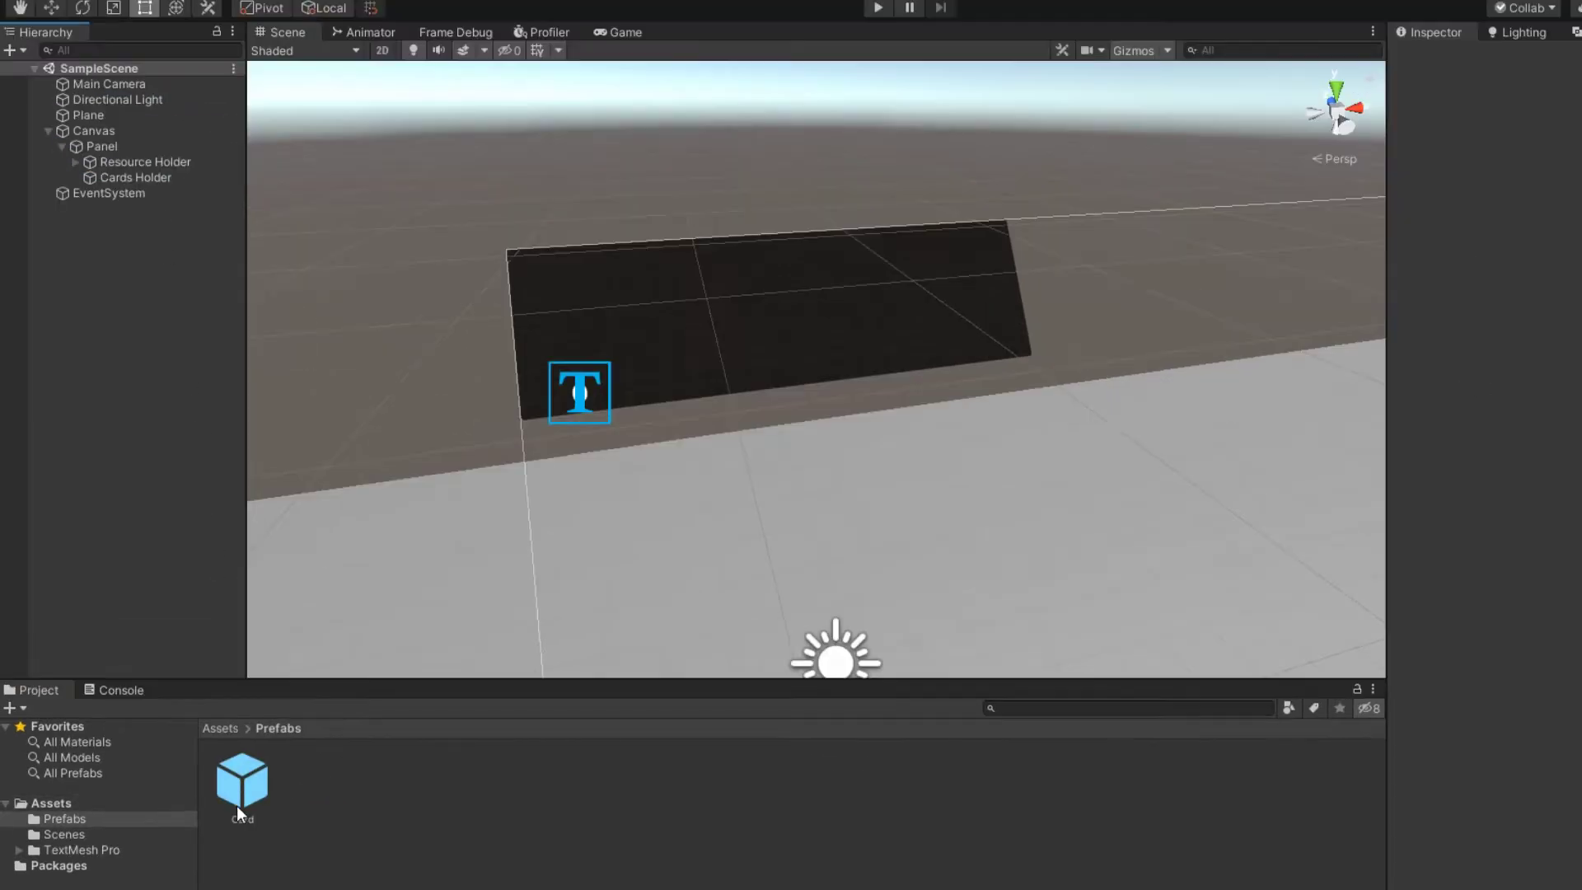
- Preview and undo Card copies, leaving Cards Holder empty, then open the Card prefab for editing
click(227, 122)
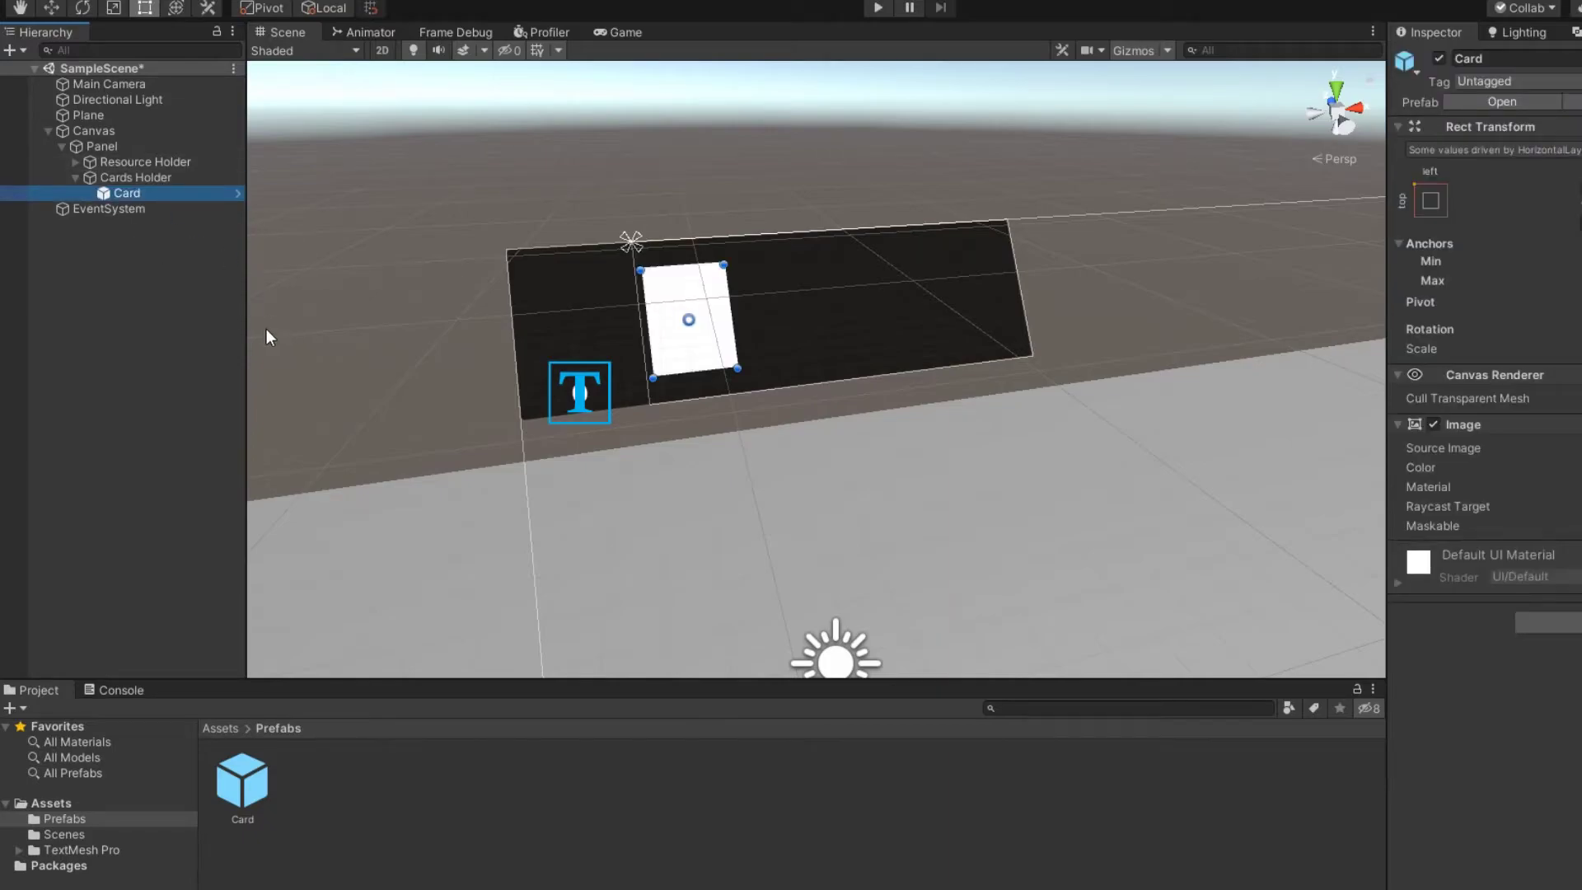
key(ctrl+d)
key(ctrl+d)
key(ctrl+d)
key(ctrl+z)
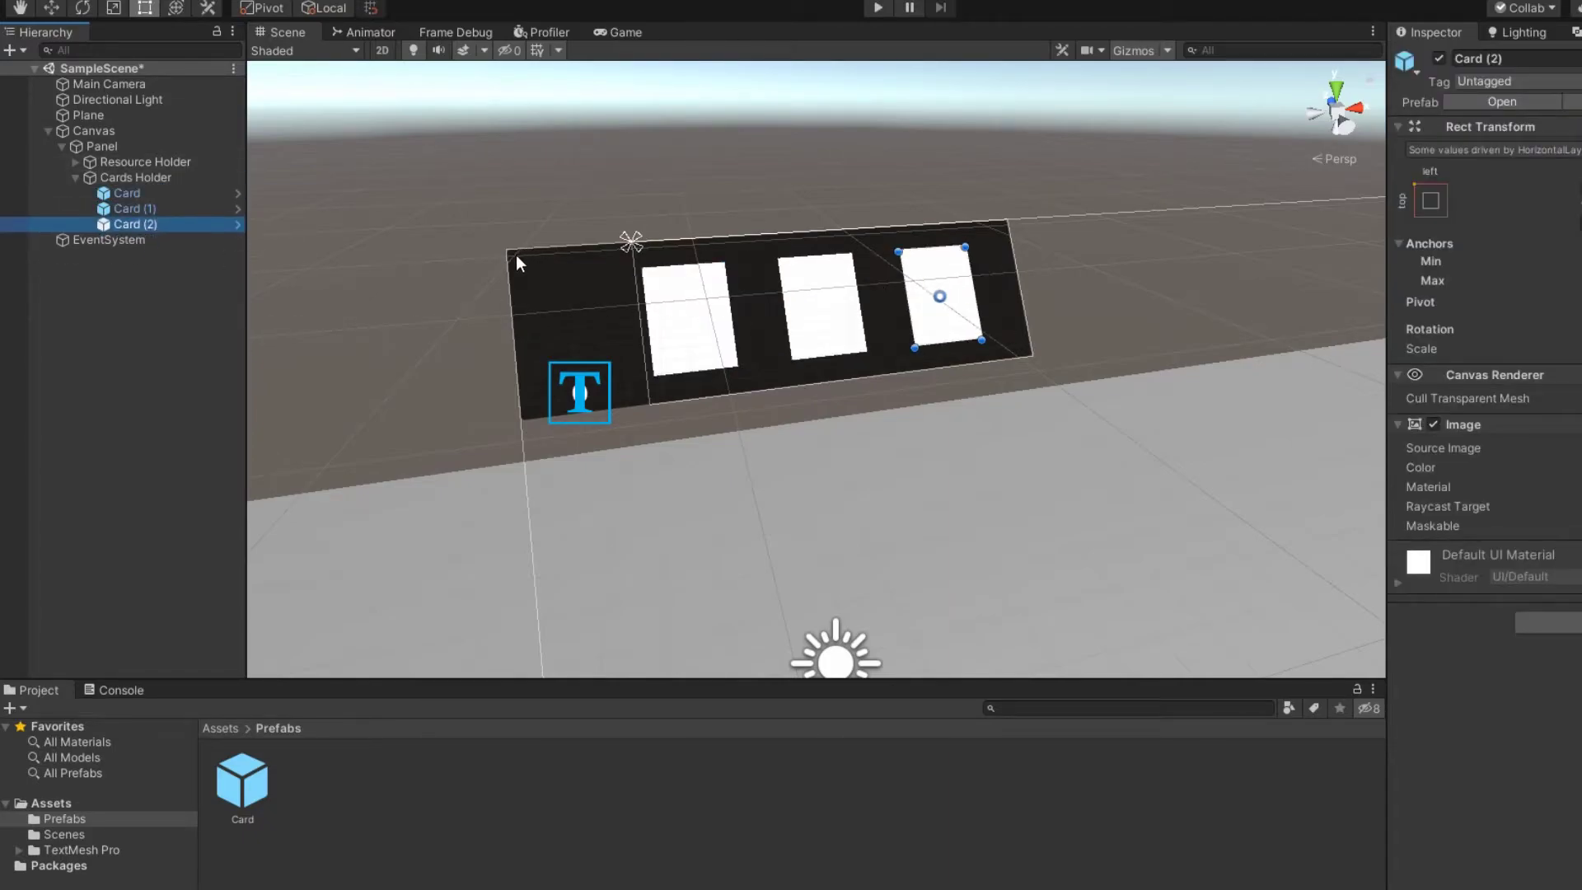
key(ctrl+z)
key(ctrl+z)
key(ctrl+z)
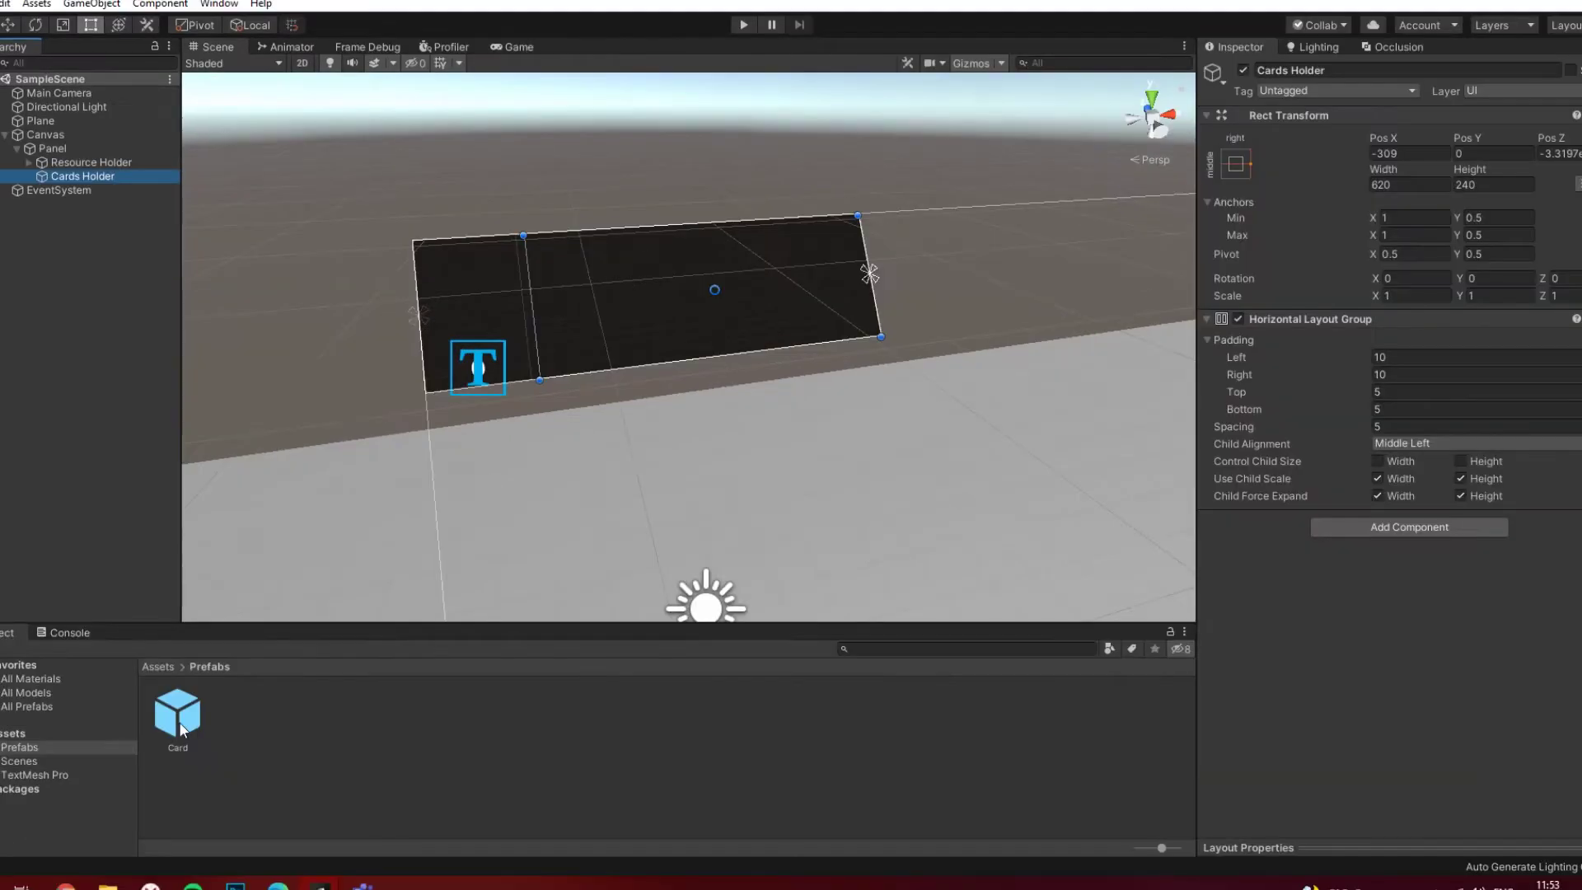
double_click(246, 792)
- In 2D view, add a sprite child to the Card prefab and name it 'Icon'
click(302, 65)
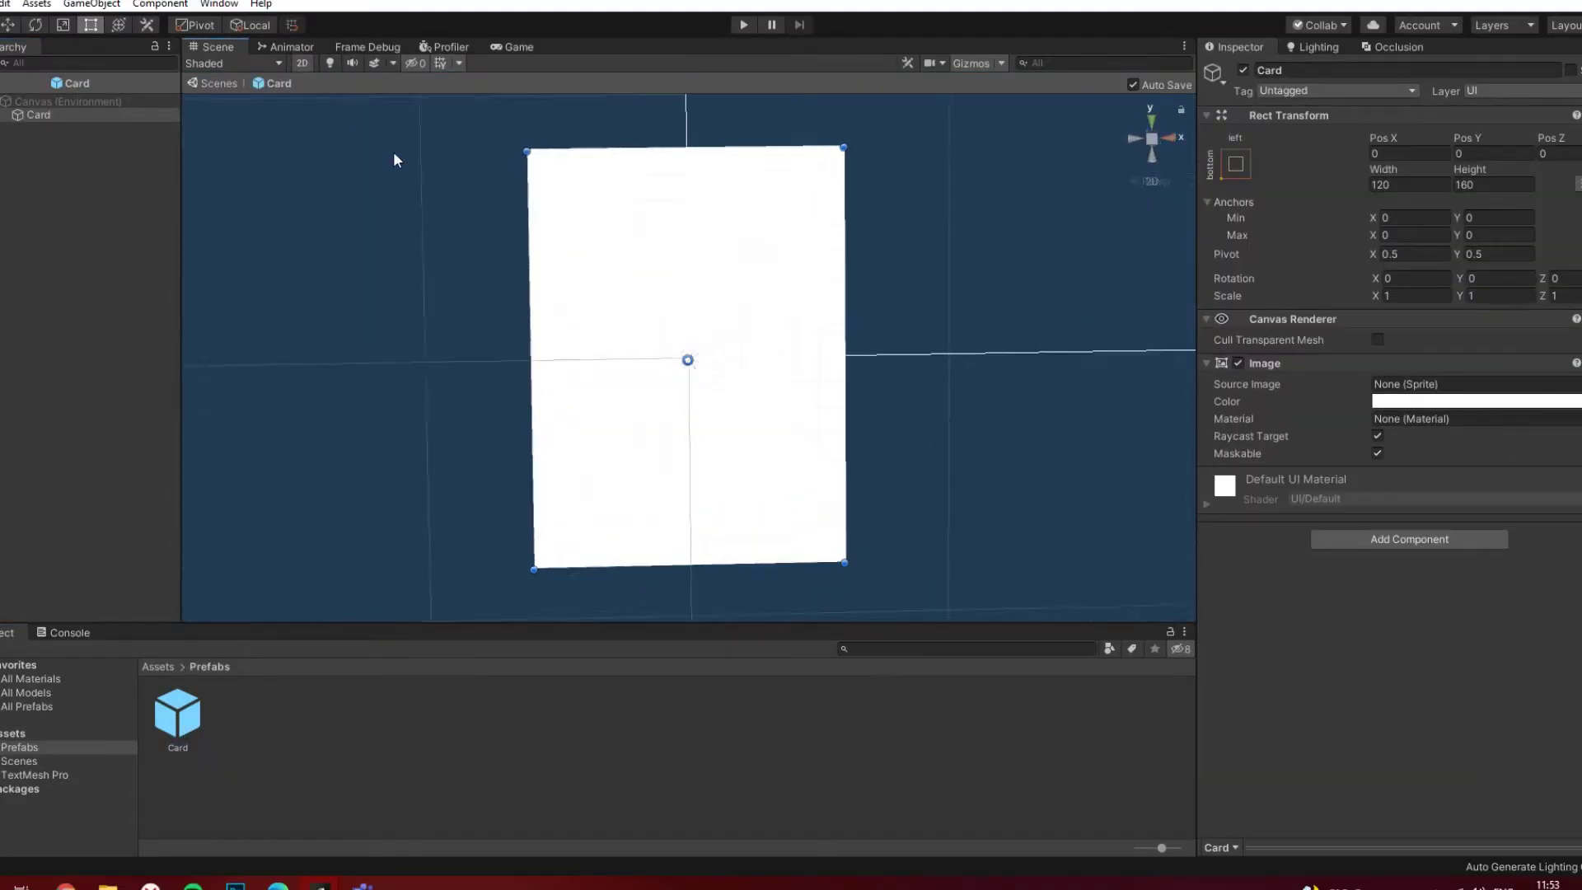
scroll(758, 331, down, 2)
middle_drag(321, 211, 306, 183)
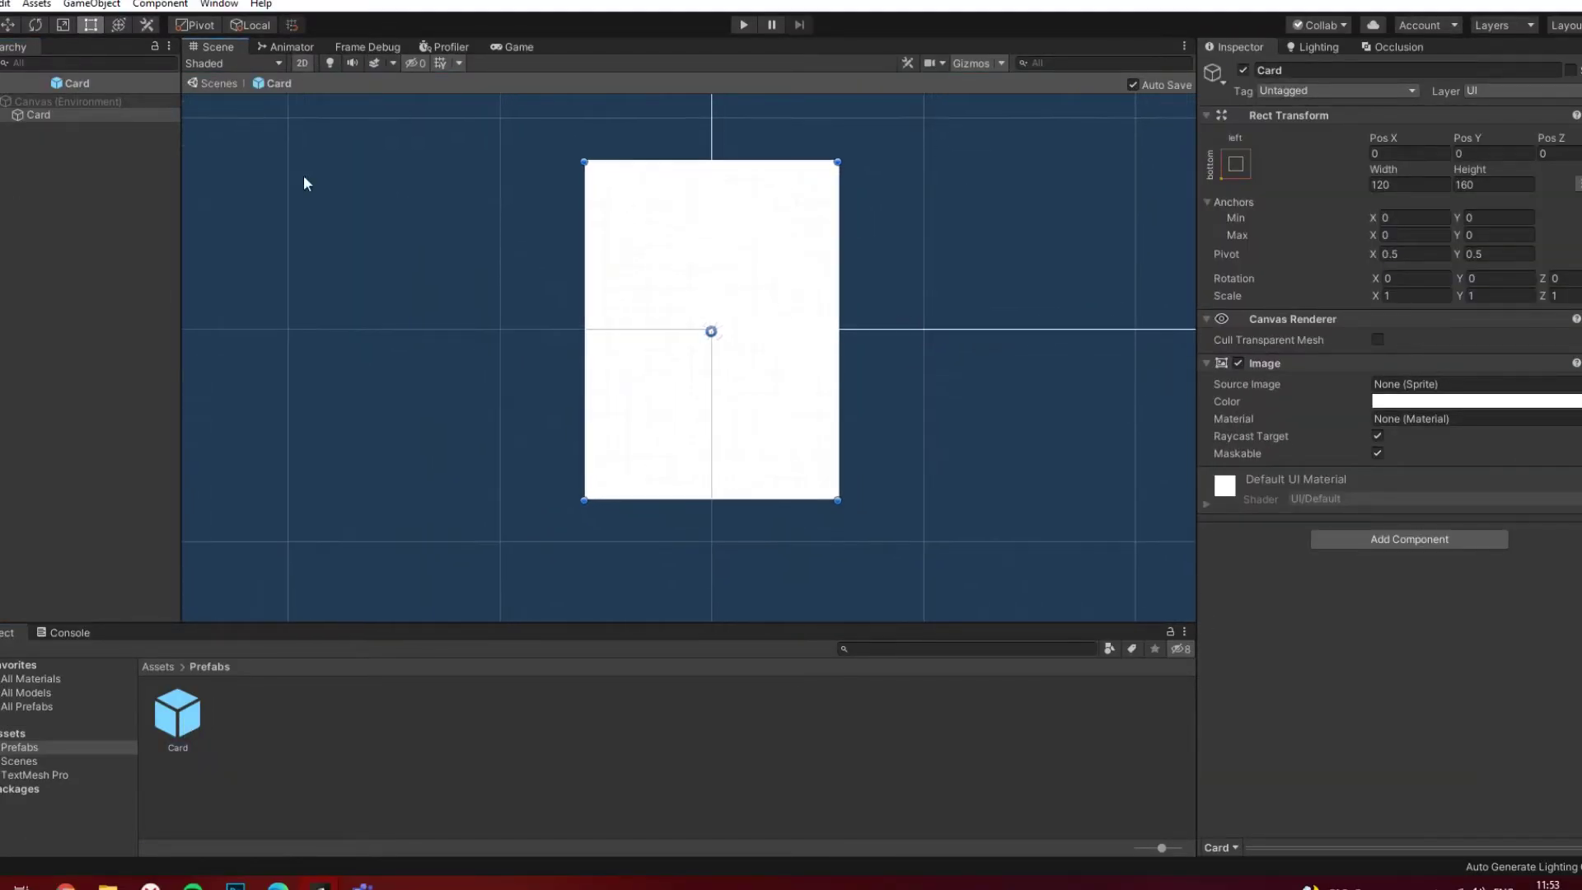
right_click(43, 120)
mouse_move(173, 322)
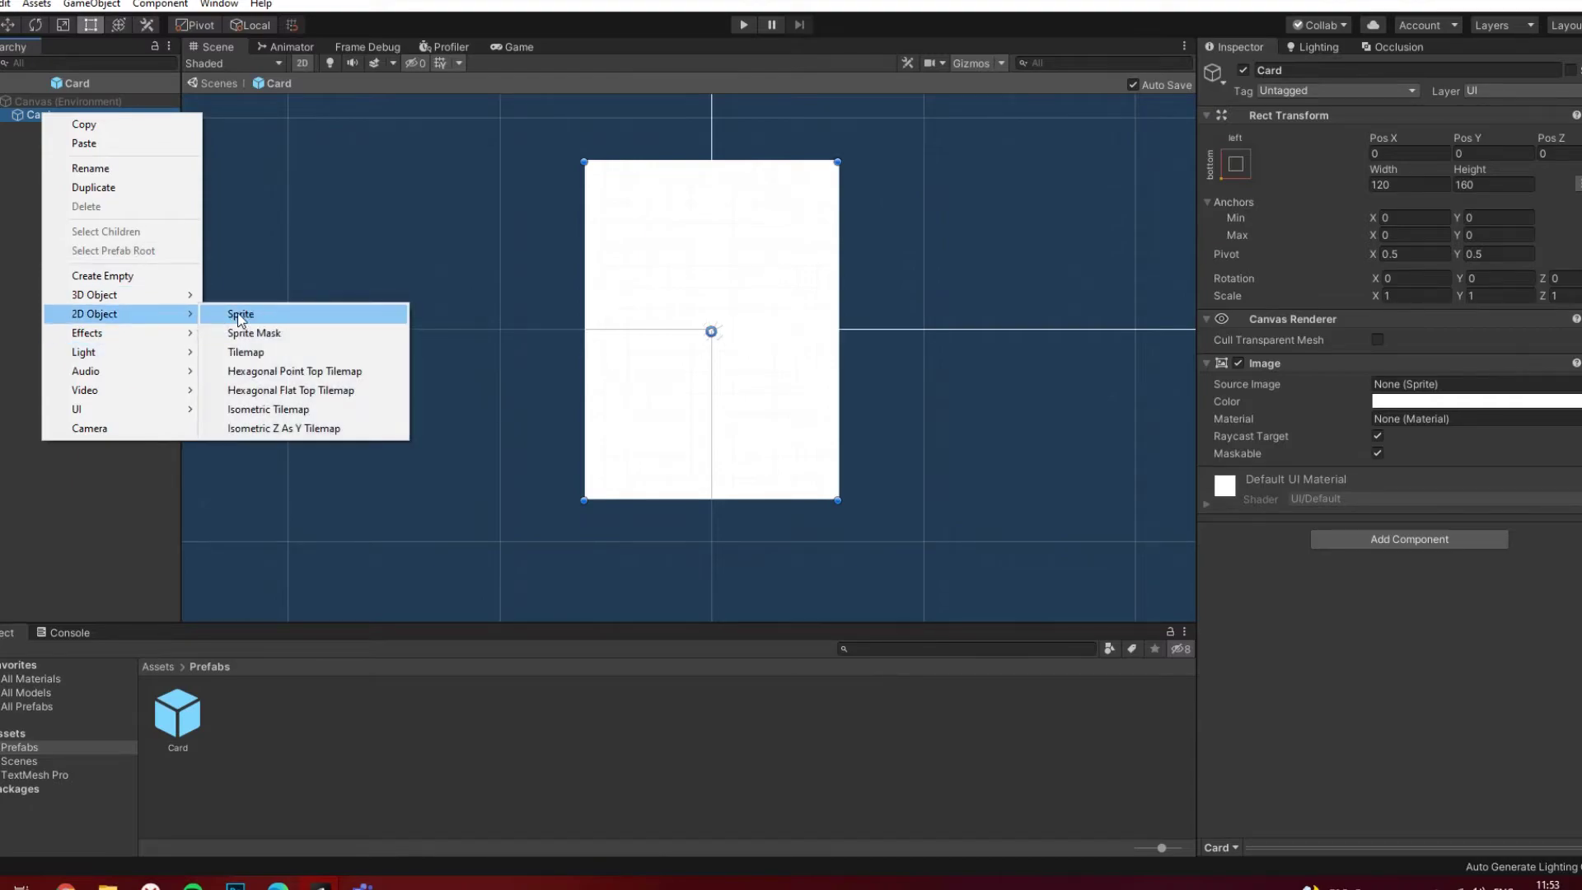
click(239, 311)
right_click(75, 127)
click(132, 181)
key(BackSpace)
text(Icon)
key(Return)
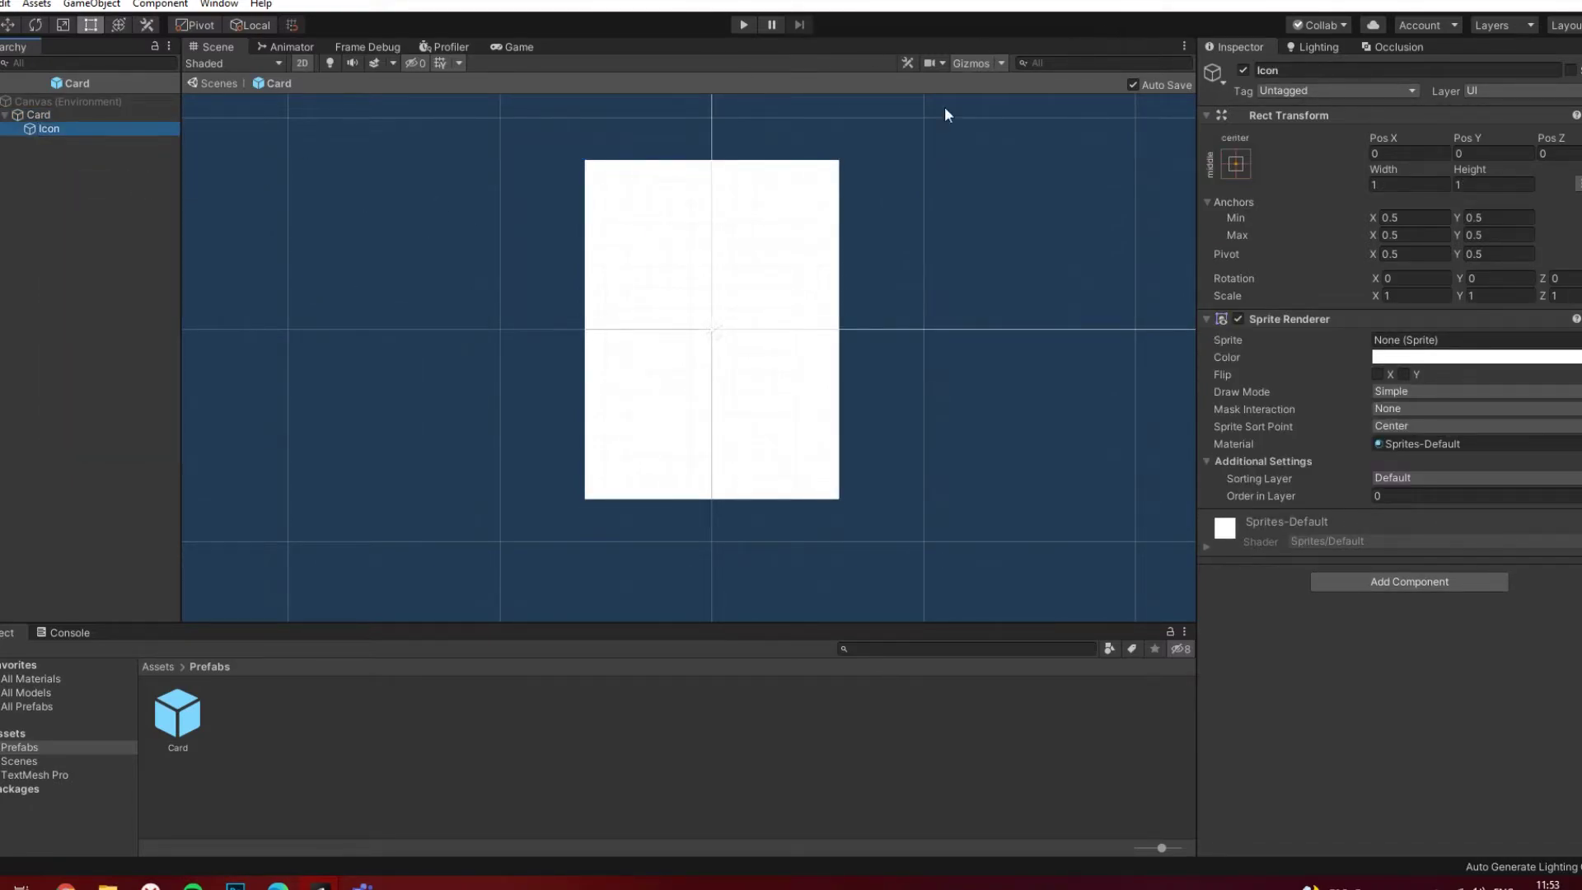
- Size the Icon 120 by 120 and anchor it stretched across the card's top
text(120)
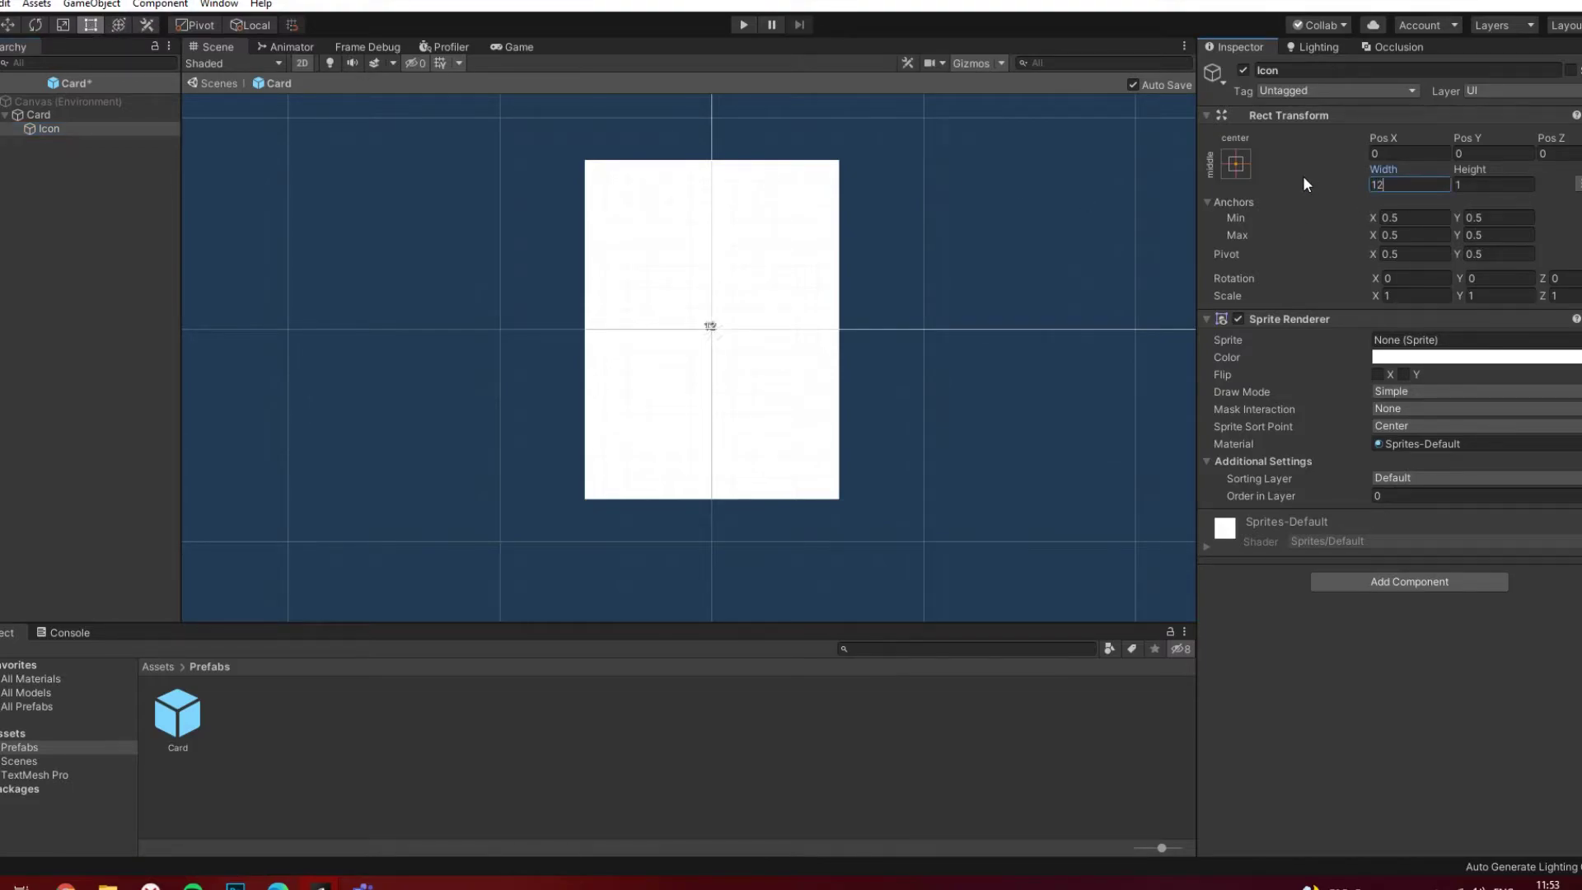
click(1483, 185)
text(120)
click(8, 25)
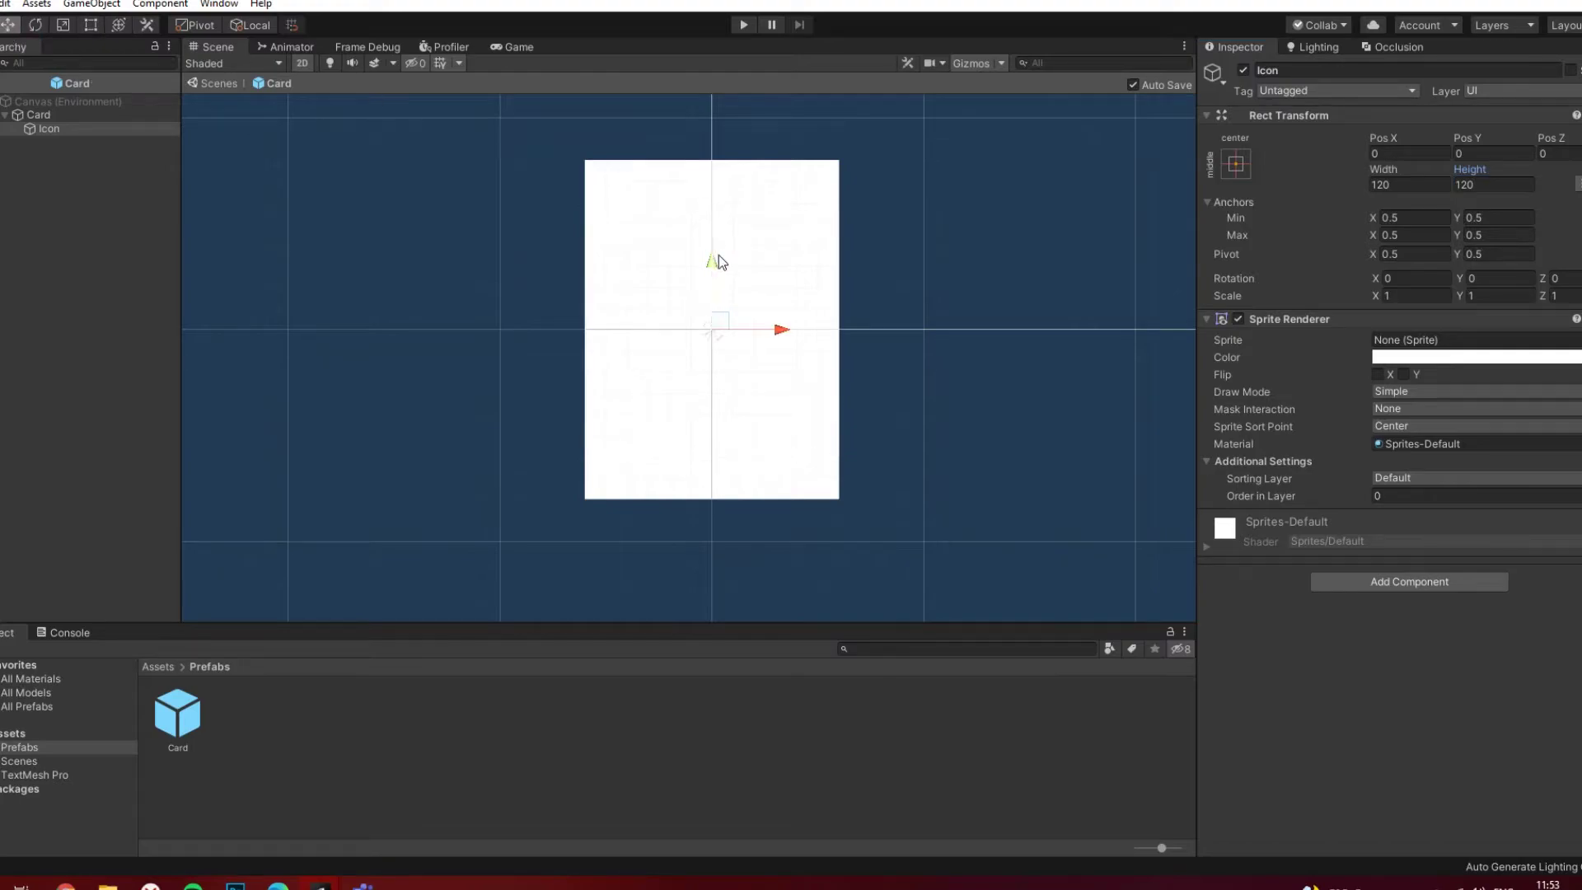
key(t)
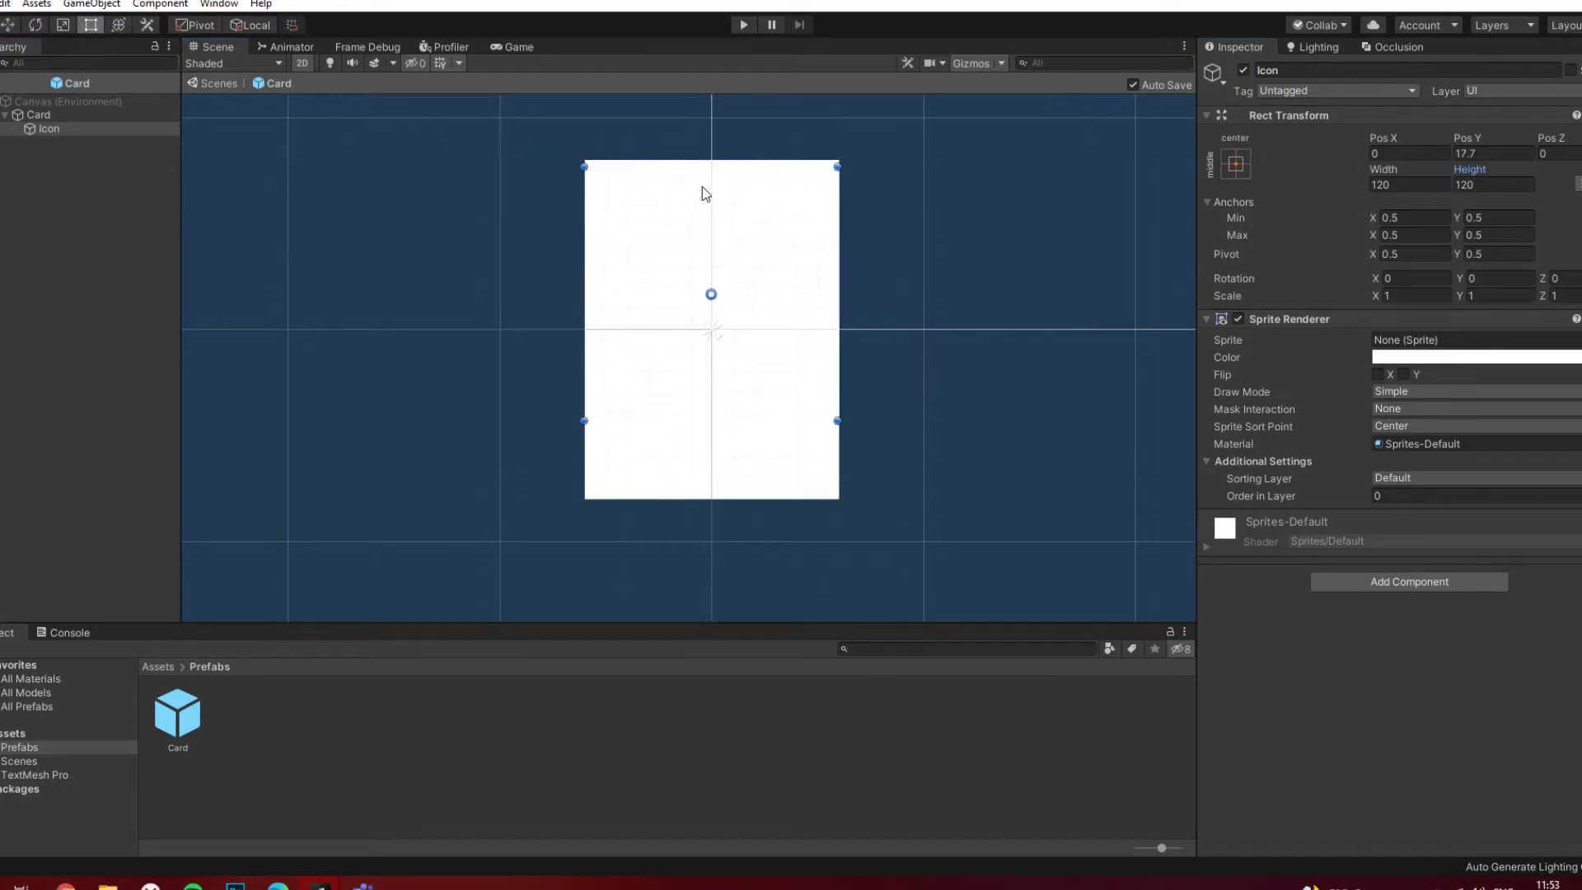
drag(734, 173, 739, 169)
drag(816, 430, 819, 425)
click(1496, 185)
key(BackSpace)
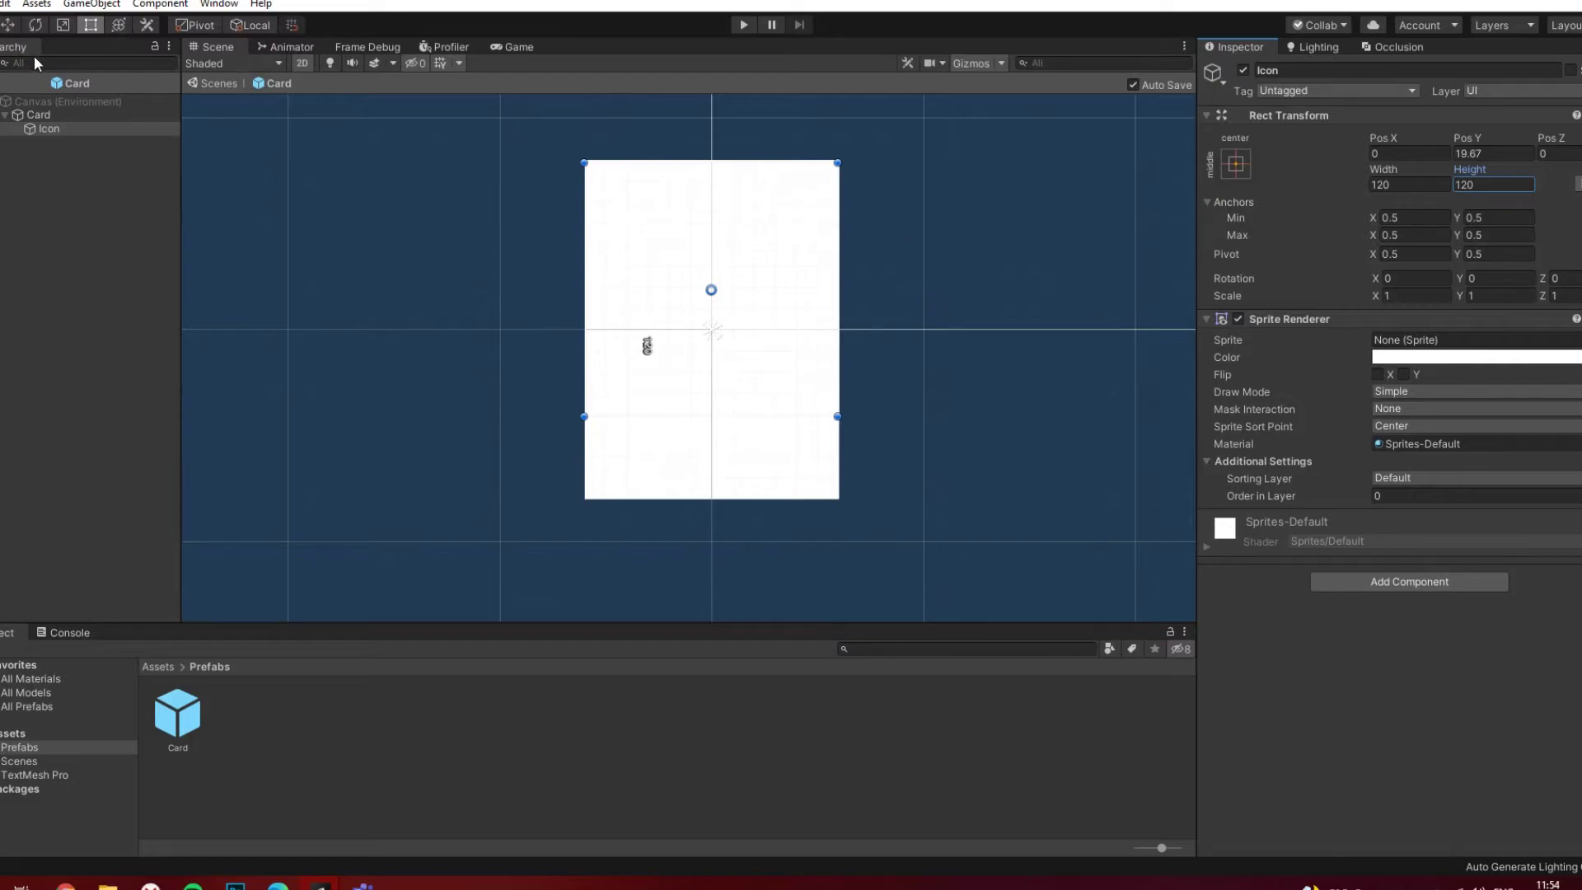
click(1237, 167)
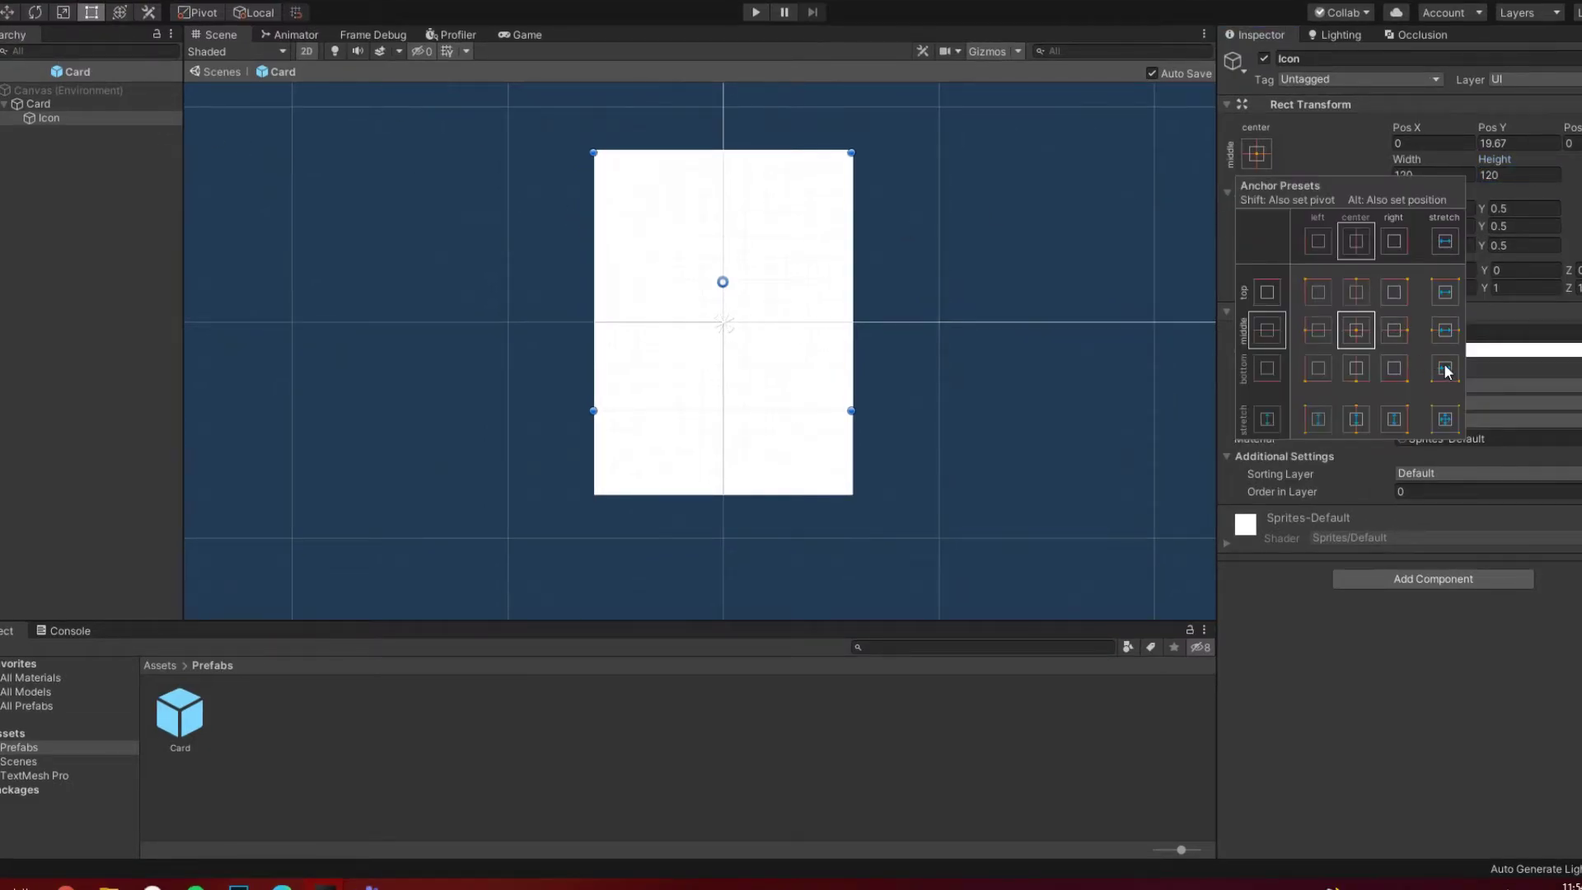
click(1446, 369)
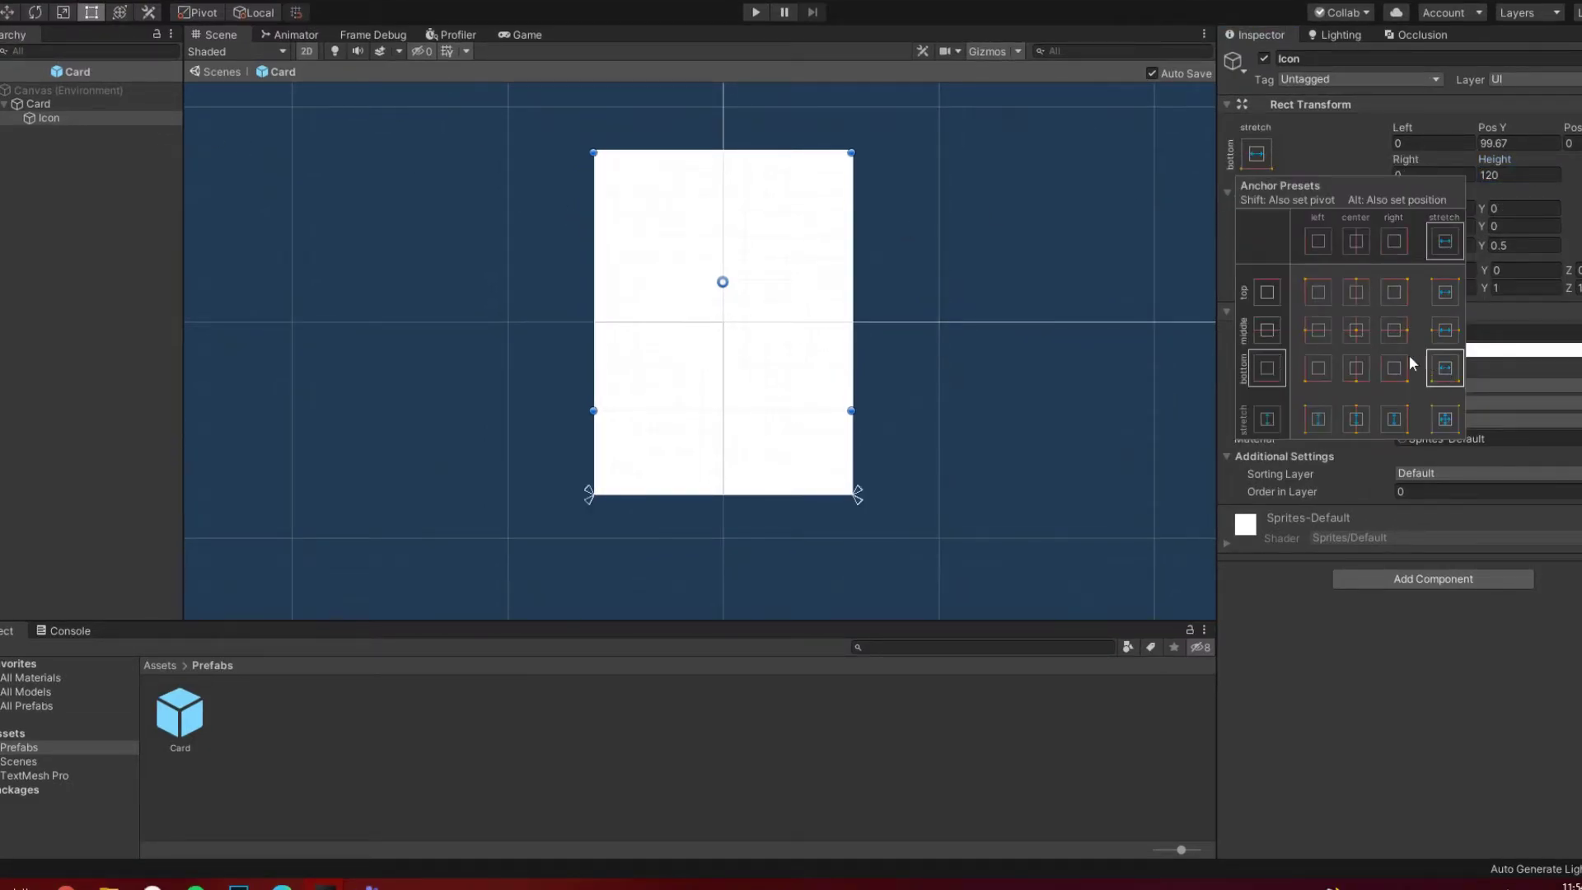
click(1445, 295)
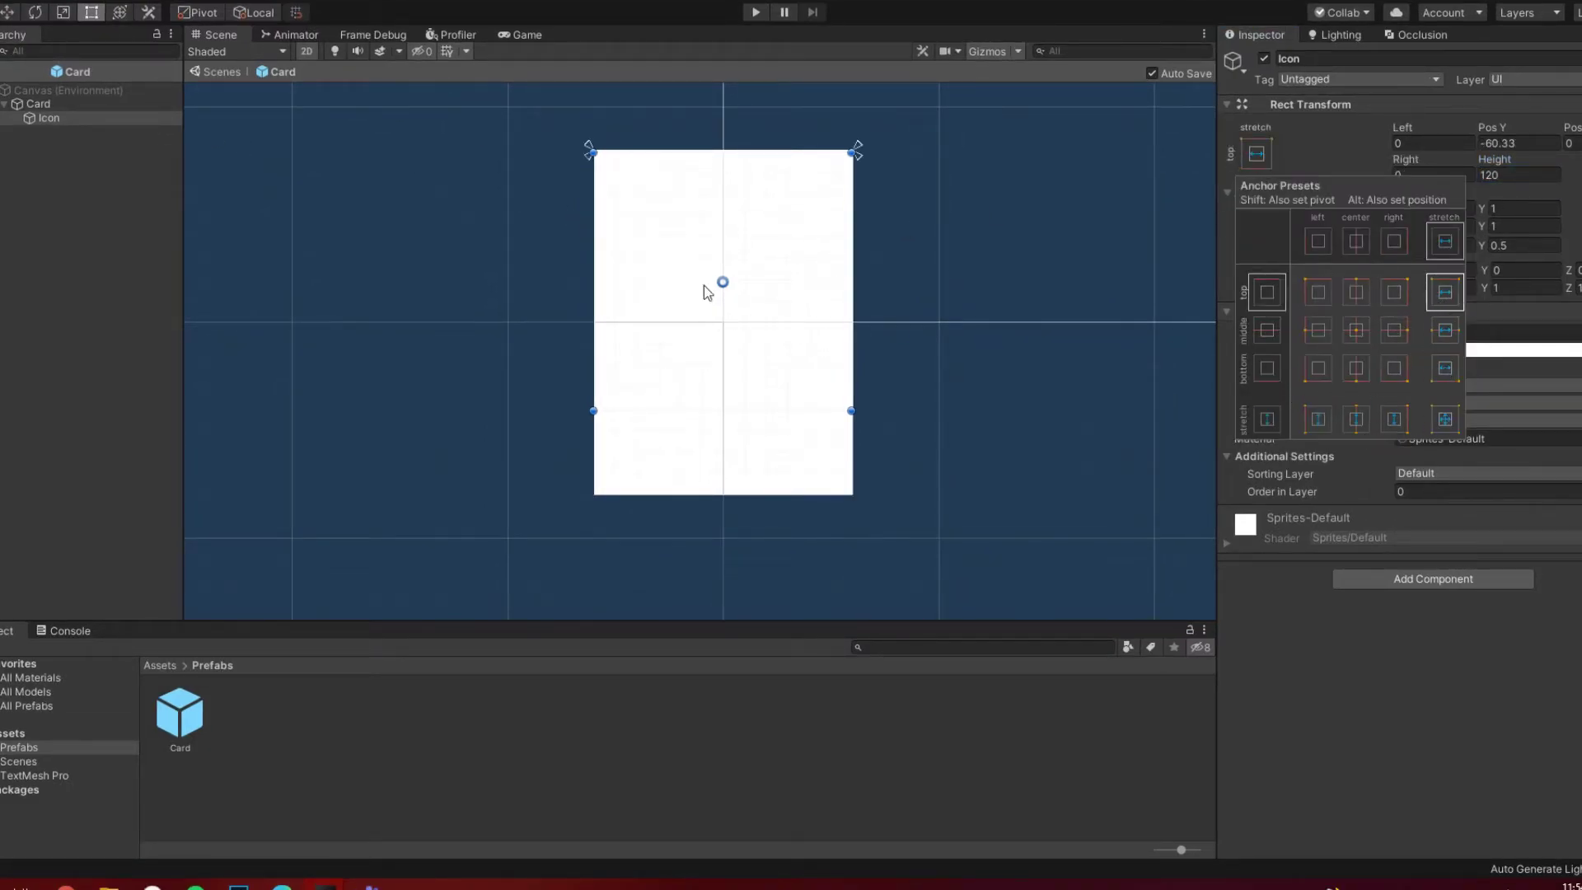
- Add a TextMeshPro text child to the card and name it 'Cost'
right_click(58, 119)
mouse_move(183, 446)
click(289, 459)
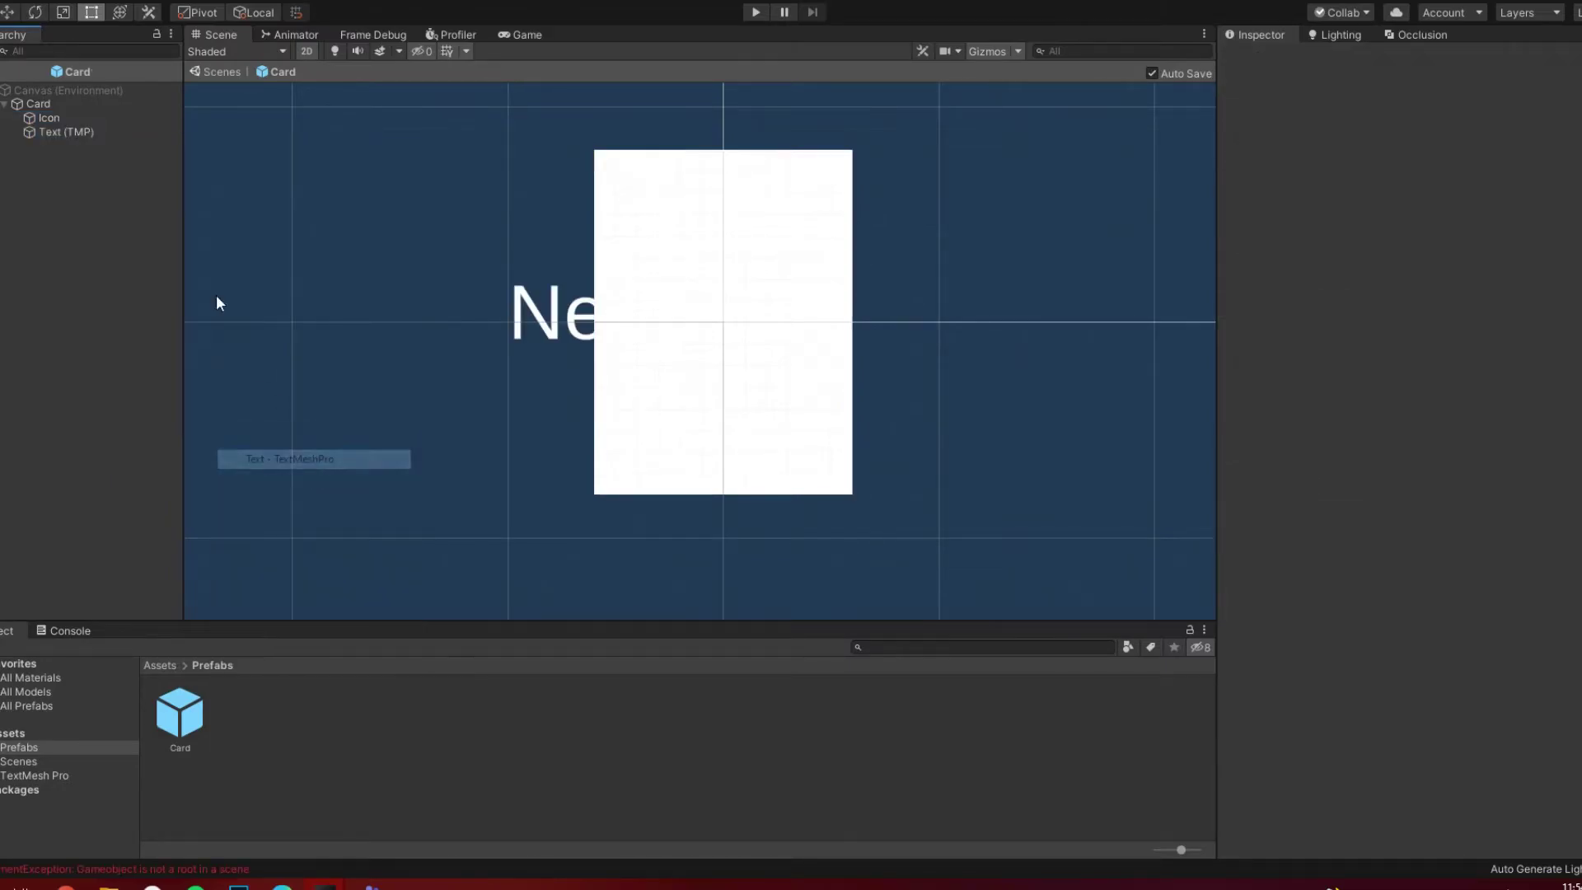
right_click(68, 131)
click(136, 195)
text(Cost)
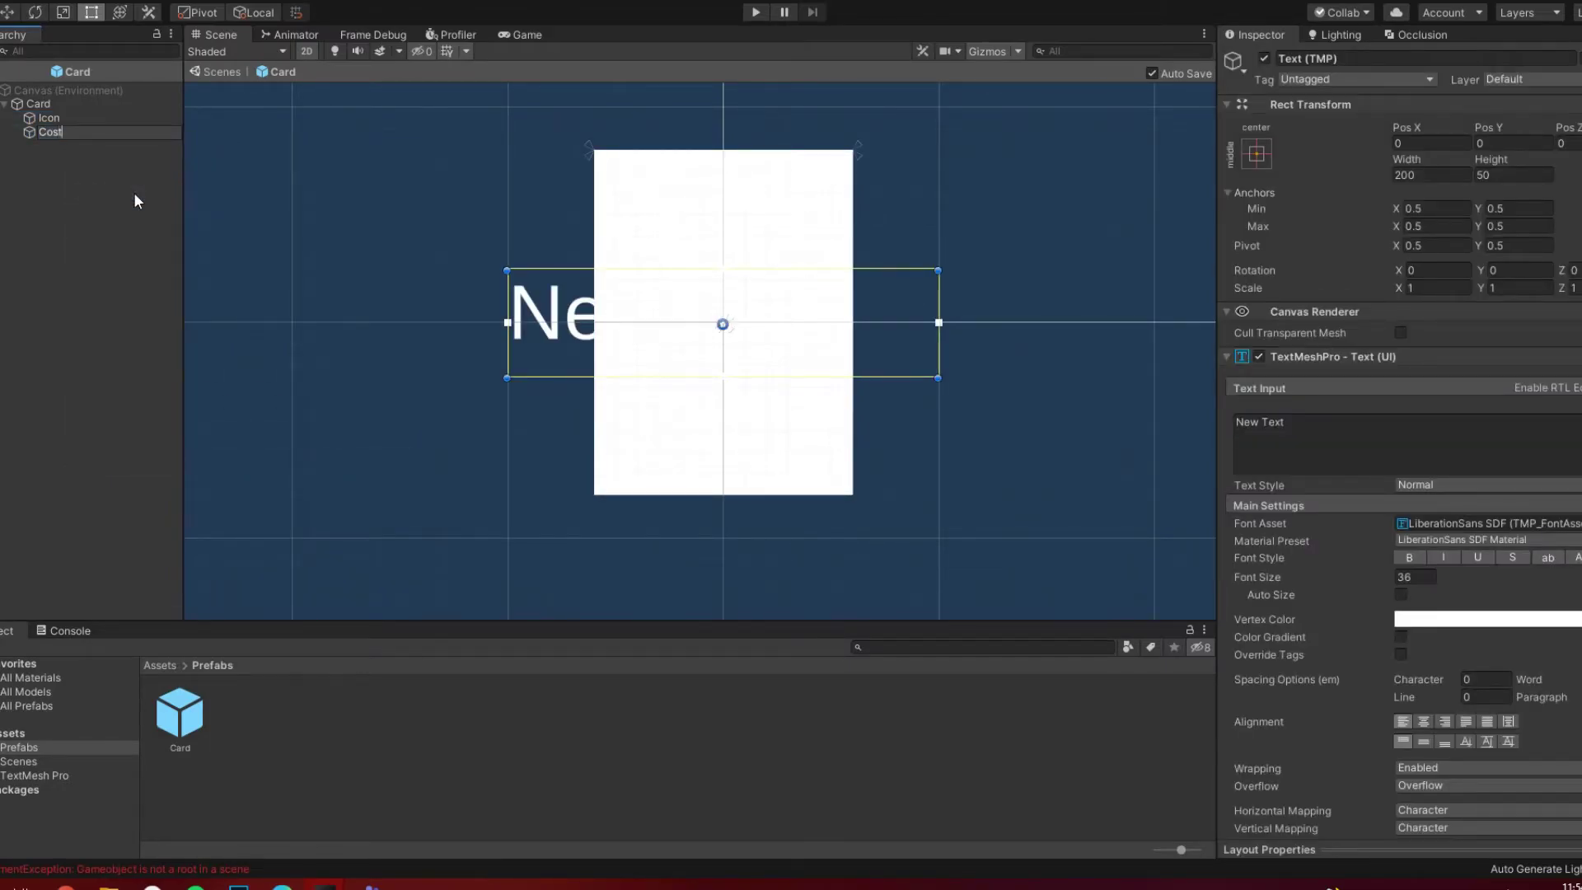
key(Return)
- Narrow the Cost box to 120 wide, move it lower, and make its text black
drag(922, 320, 845, 321)
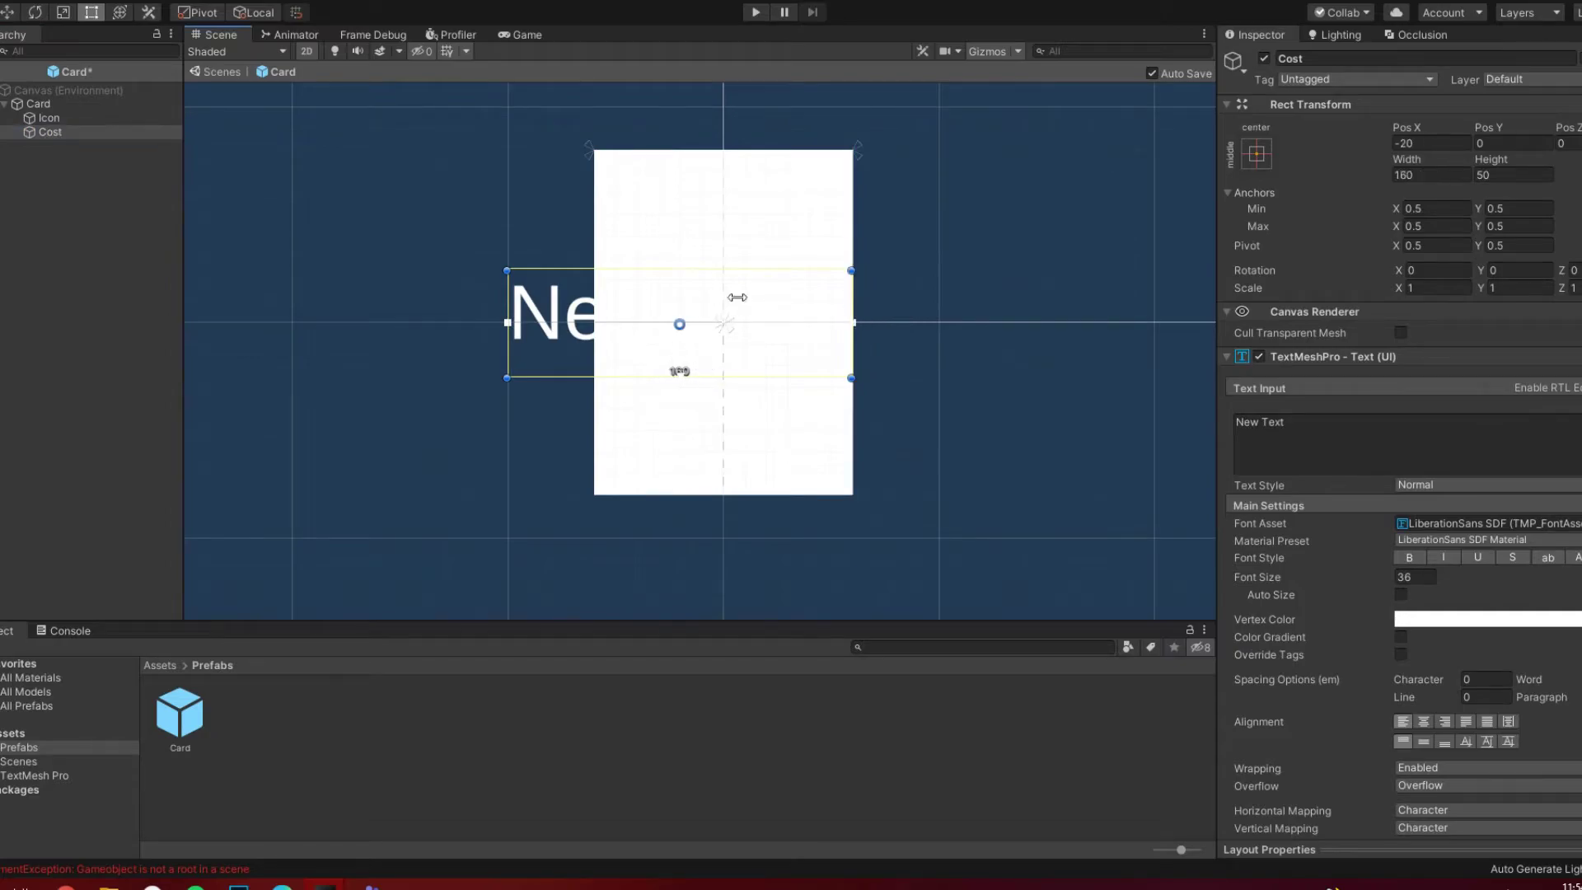
drag(518, 303, 593, 307)
drag(750, 313, 754, 417)
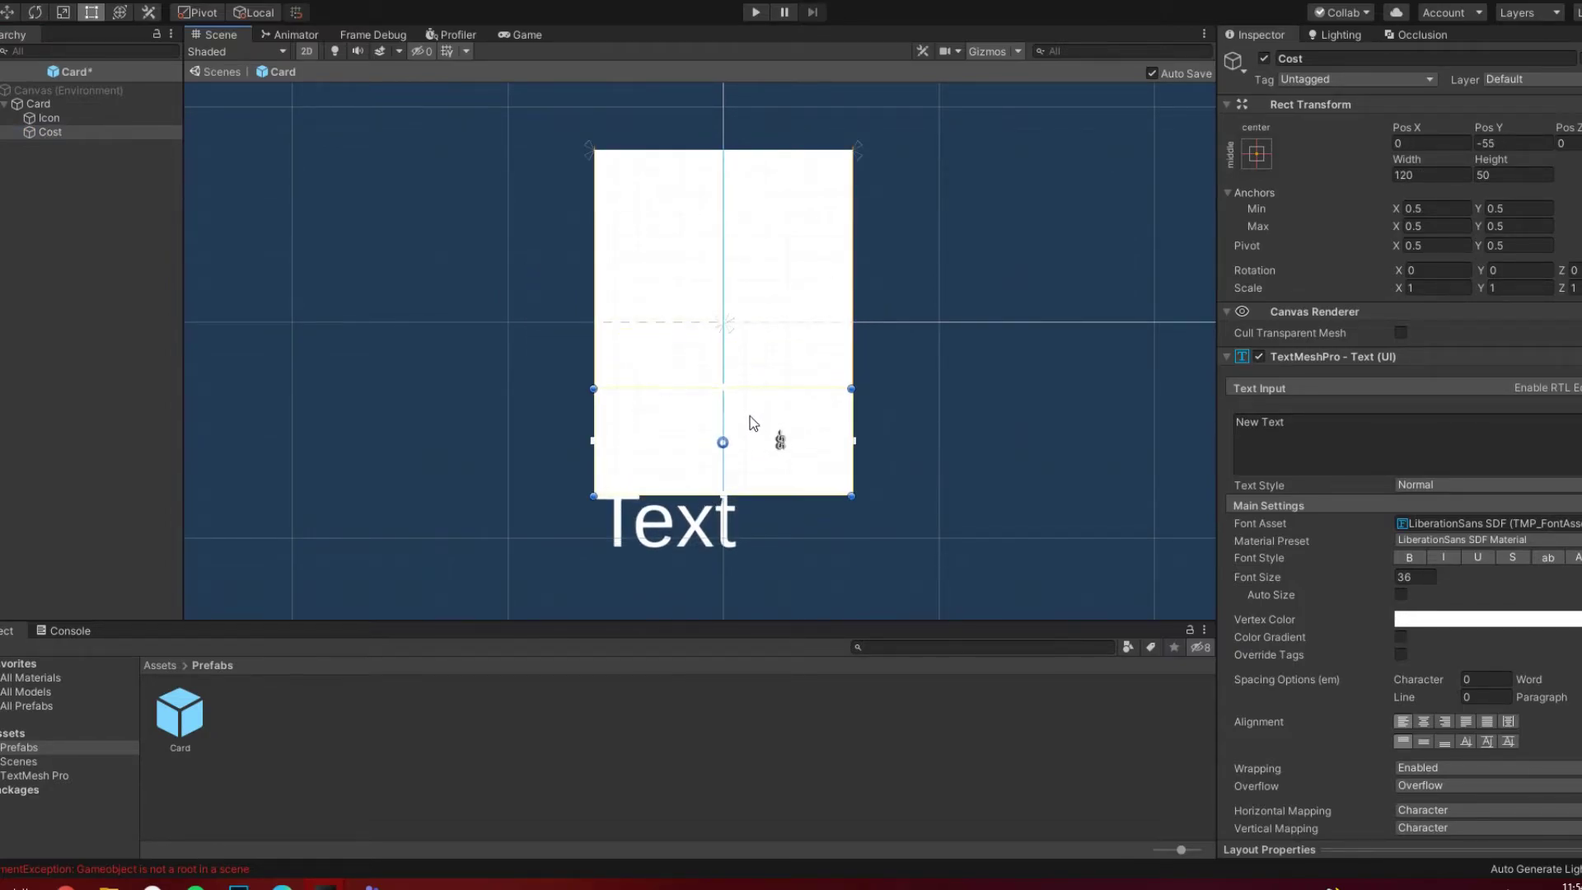
click(1431, 624)
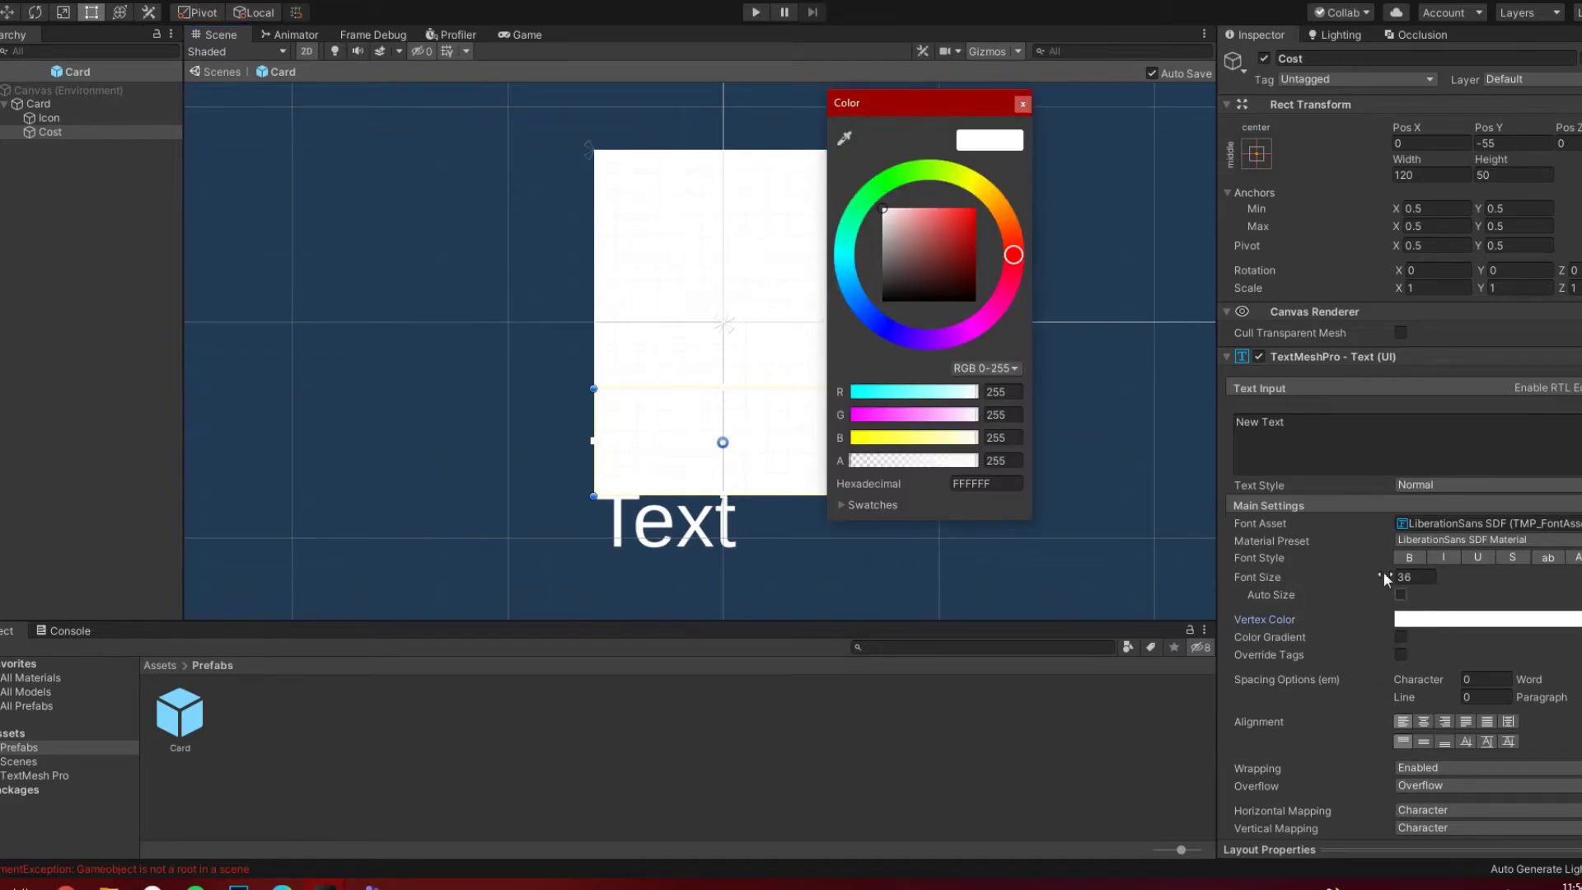
drag(919, 275, 866, 320)
- Set the Cost font size to 20, centre it both ways, and shrink it toward the bottom
click(1022, 106)
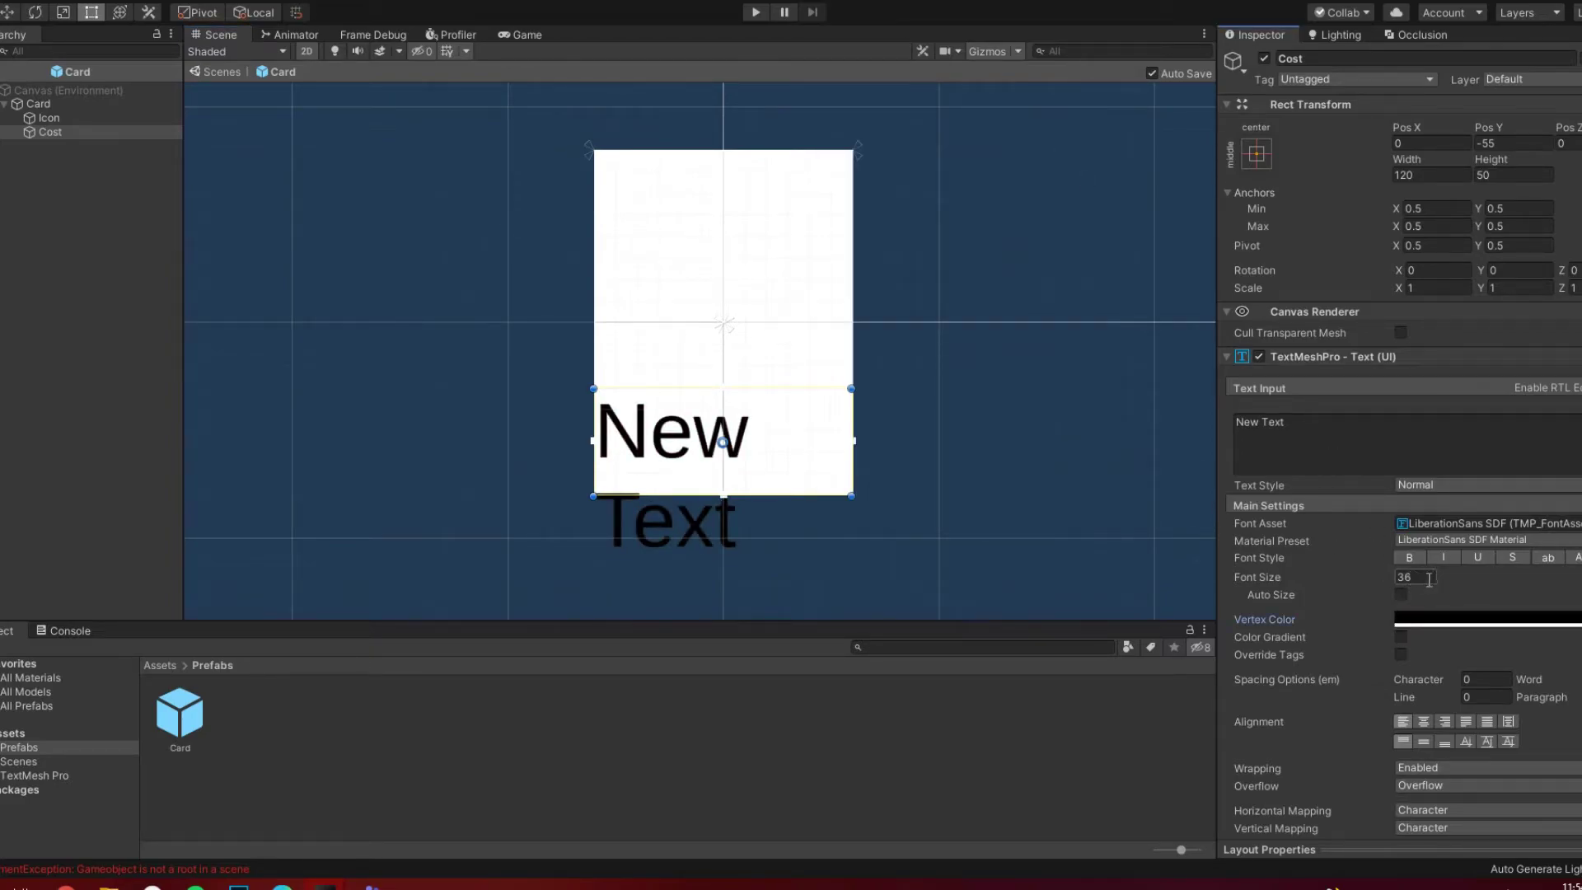
text(20)
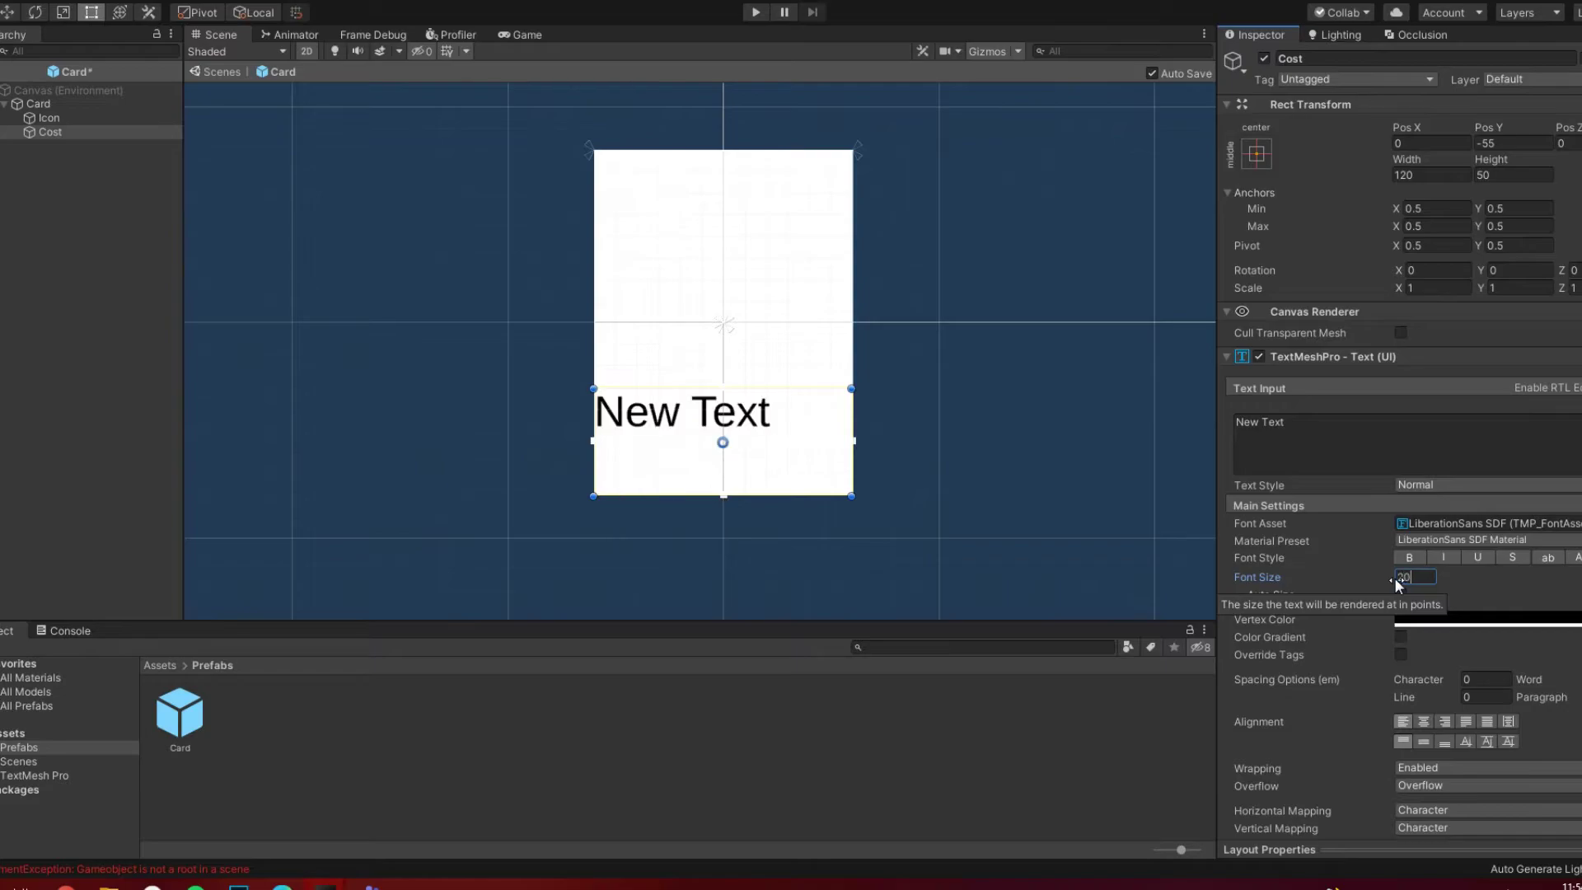
click(1424, 721)
click(1423, 741)
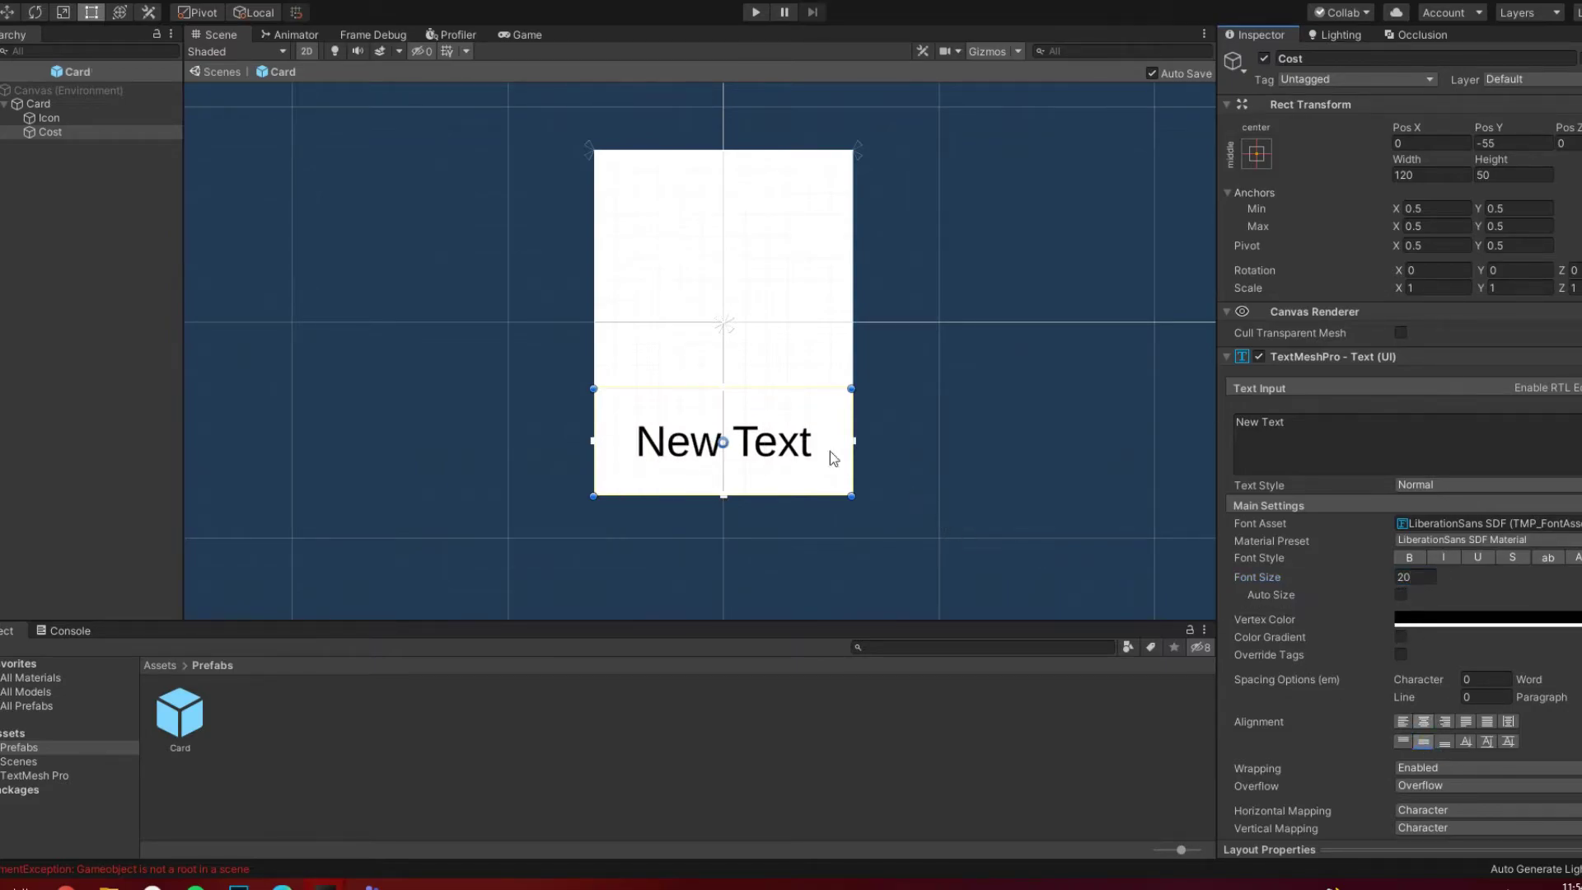
drag(775, 404, 773, 445)
- Make the Cost text a bold '0', then place a Card instance under Cards Holder
click(50, 118)
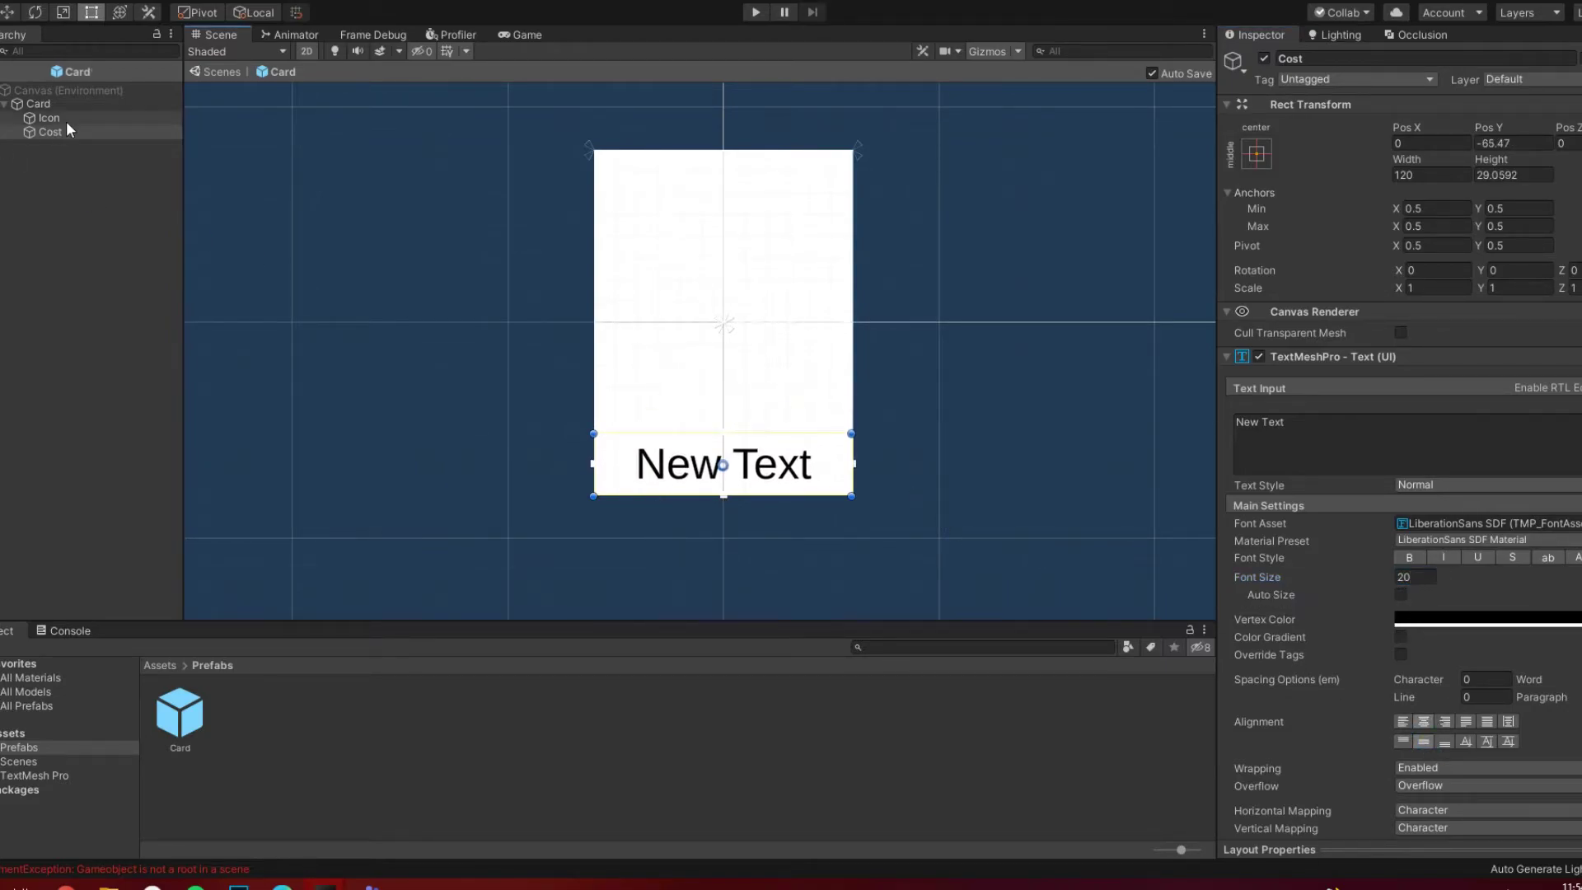
click(51, 132)
click(1251, 427)
text(0)
click(1410, 558)
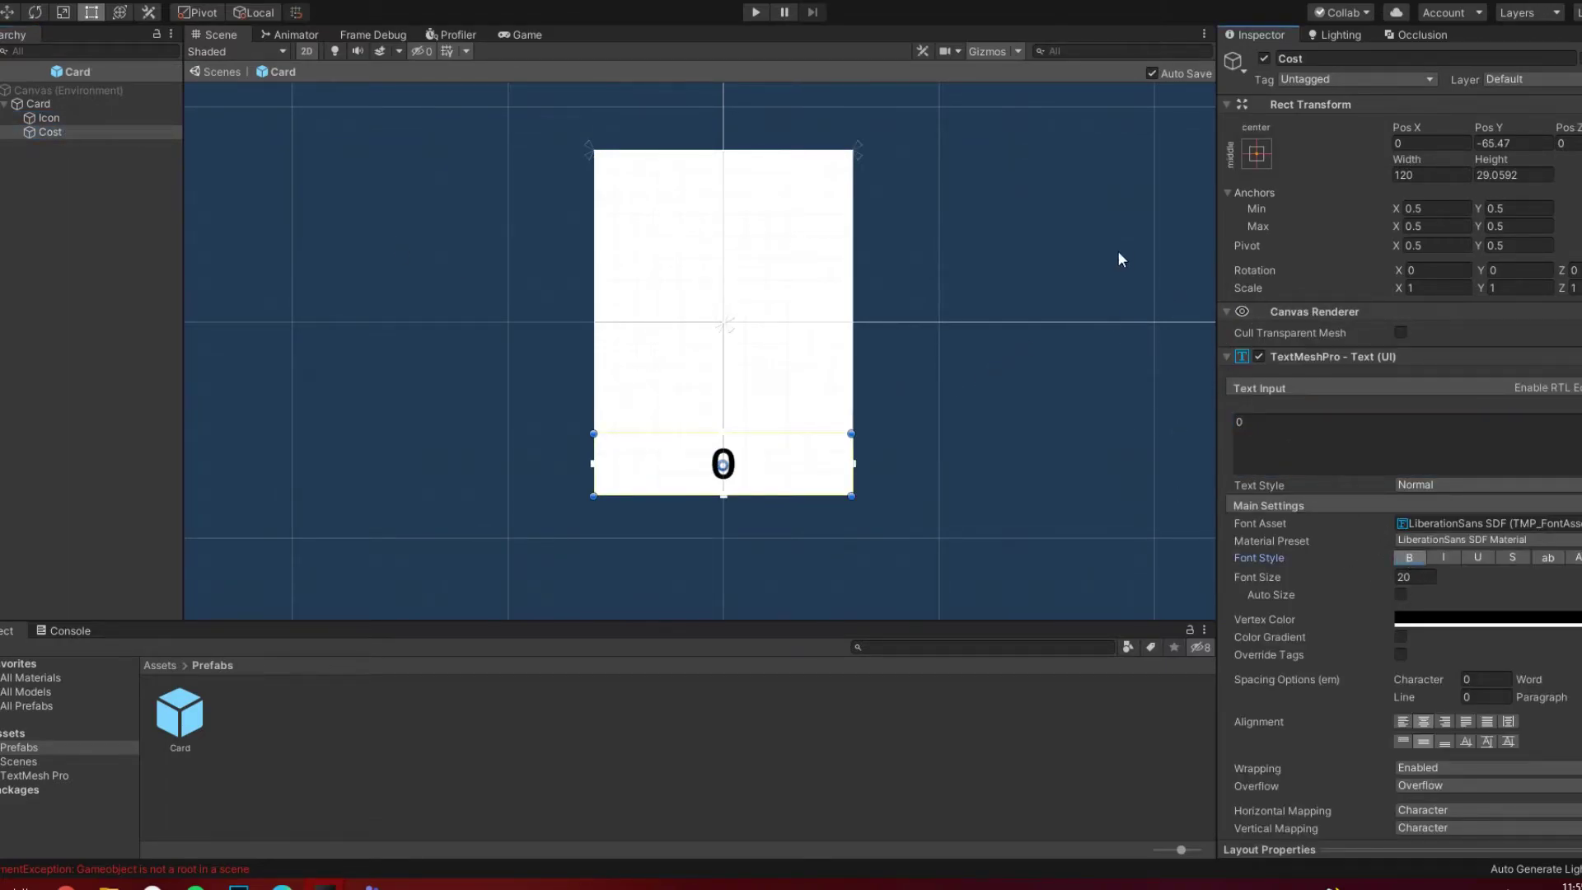
click(1257, 153)
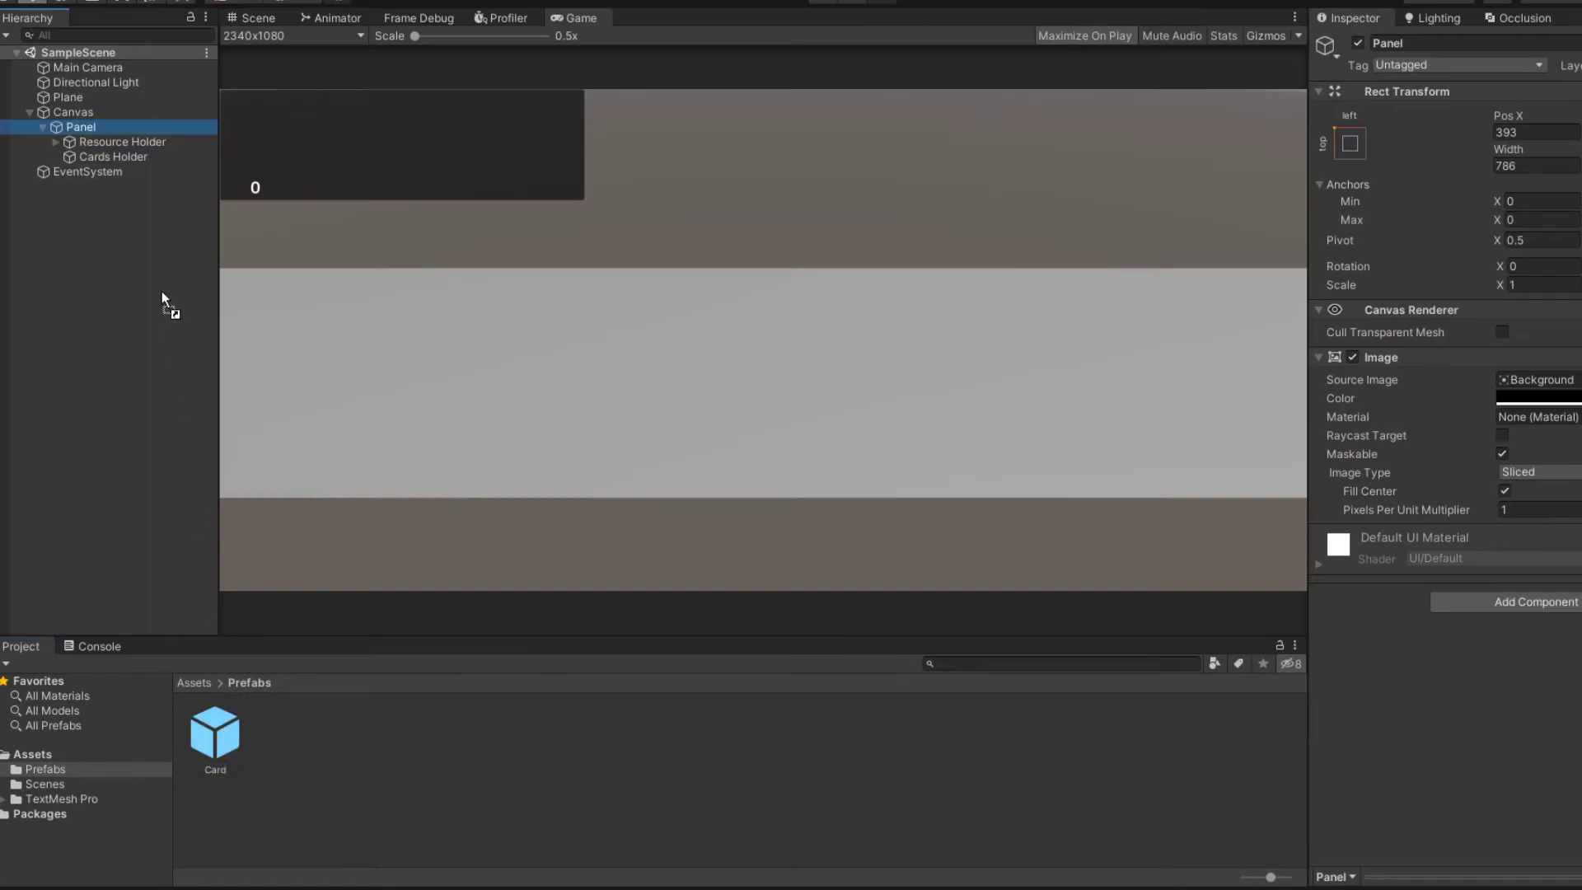
drag(121, 156, 121, 157)
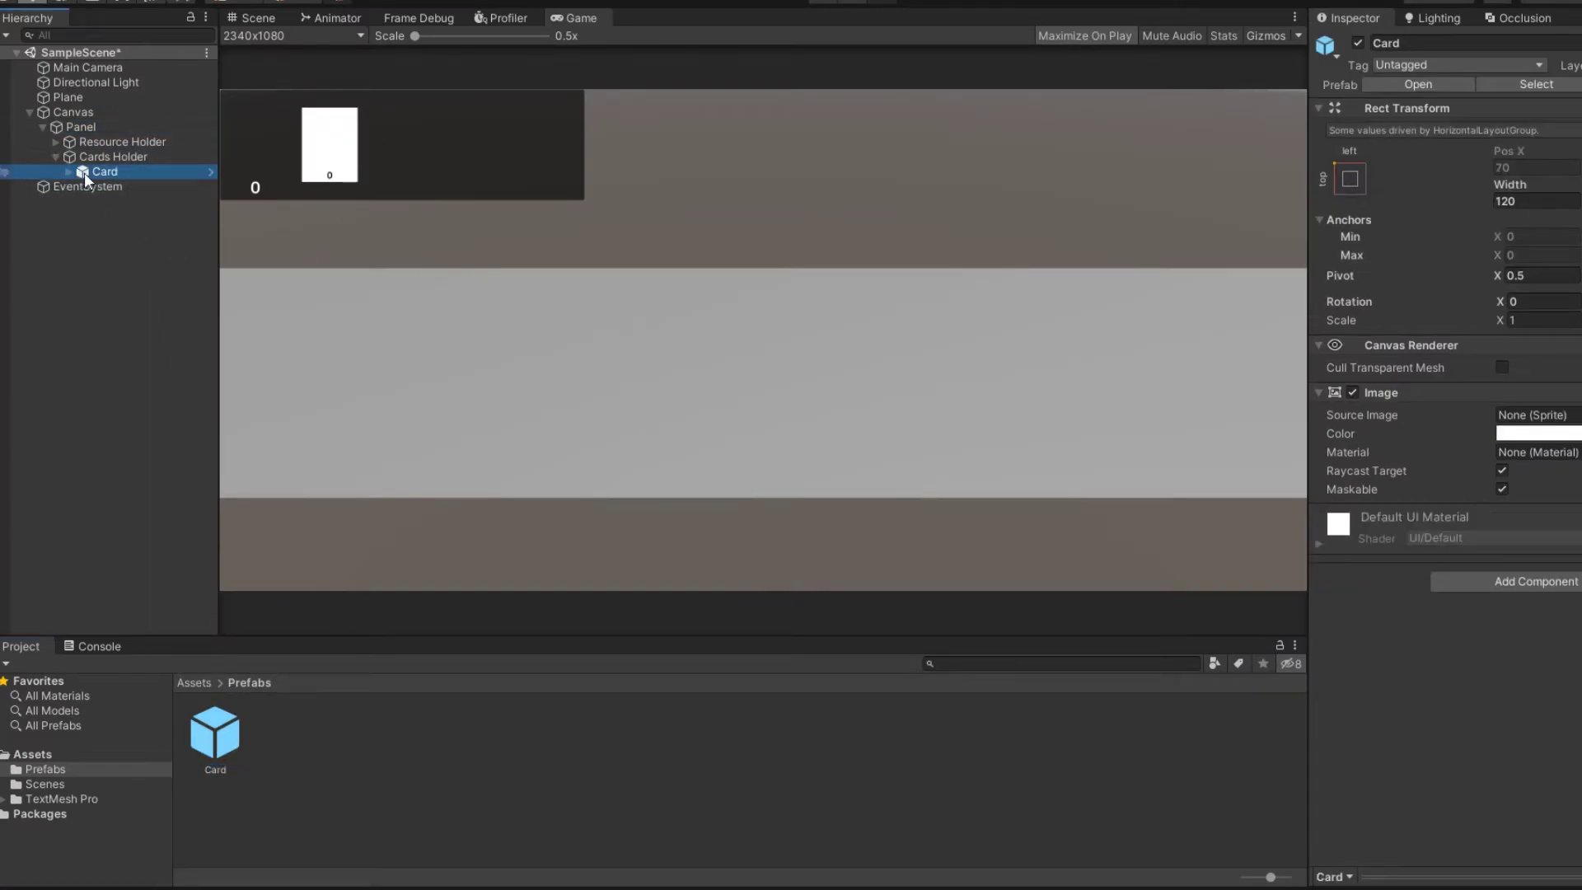
key(ctrl+d)
key(ctrl+d)
key(ctrl+d)
- Delete the test Card instances and create a Scripts folder in Assets
key(Delete)
key(Delete)
key(Delete)
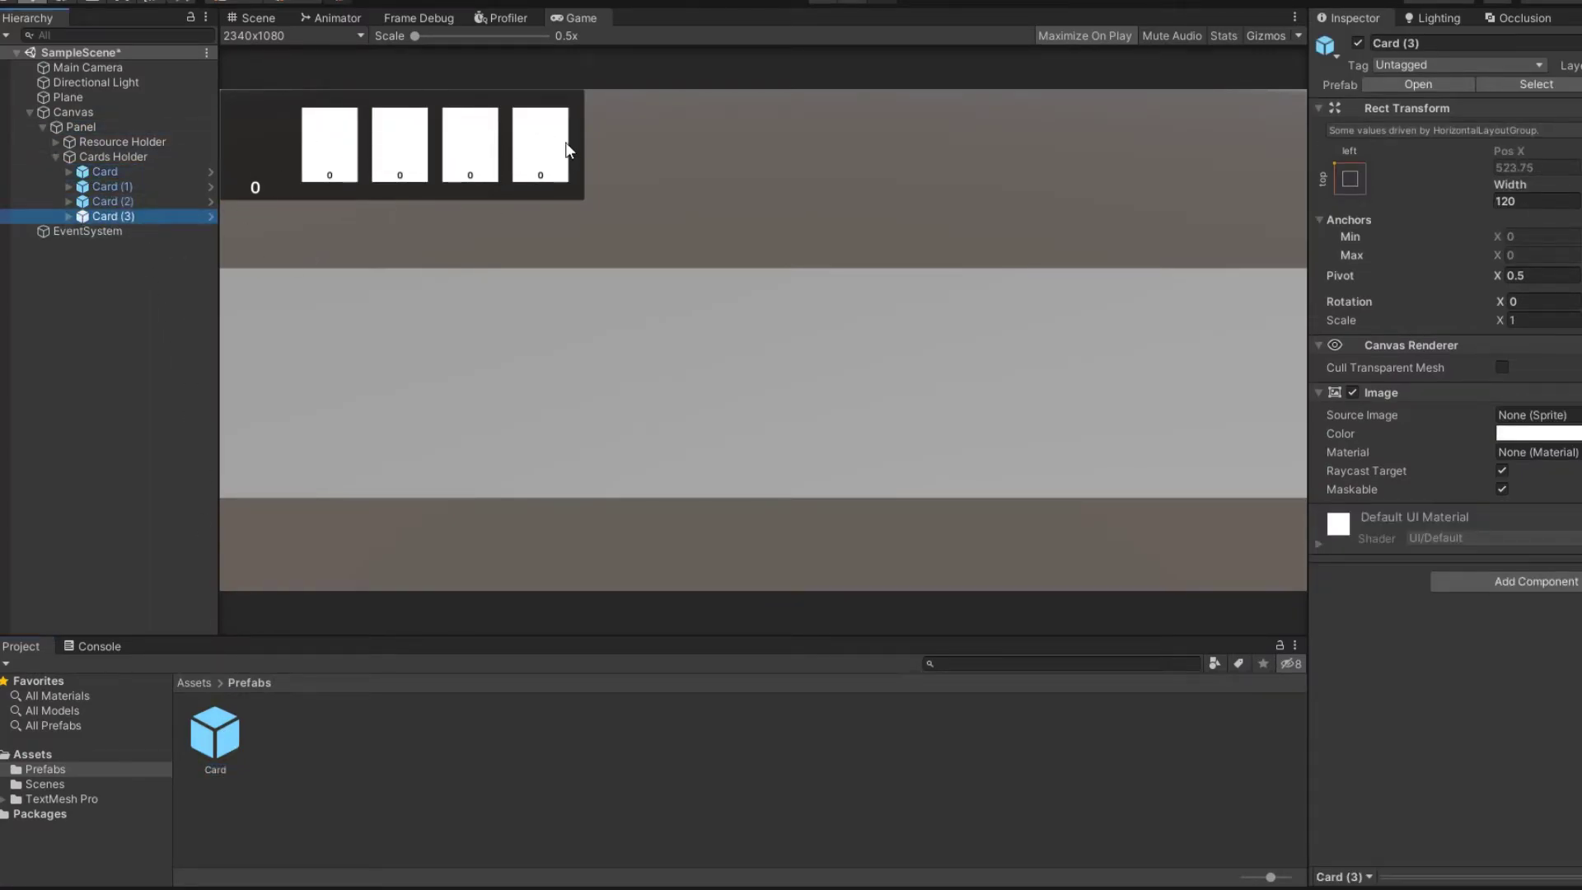
key(Delete)
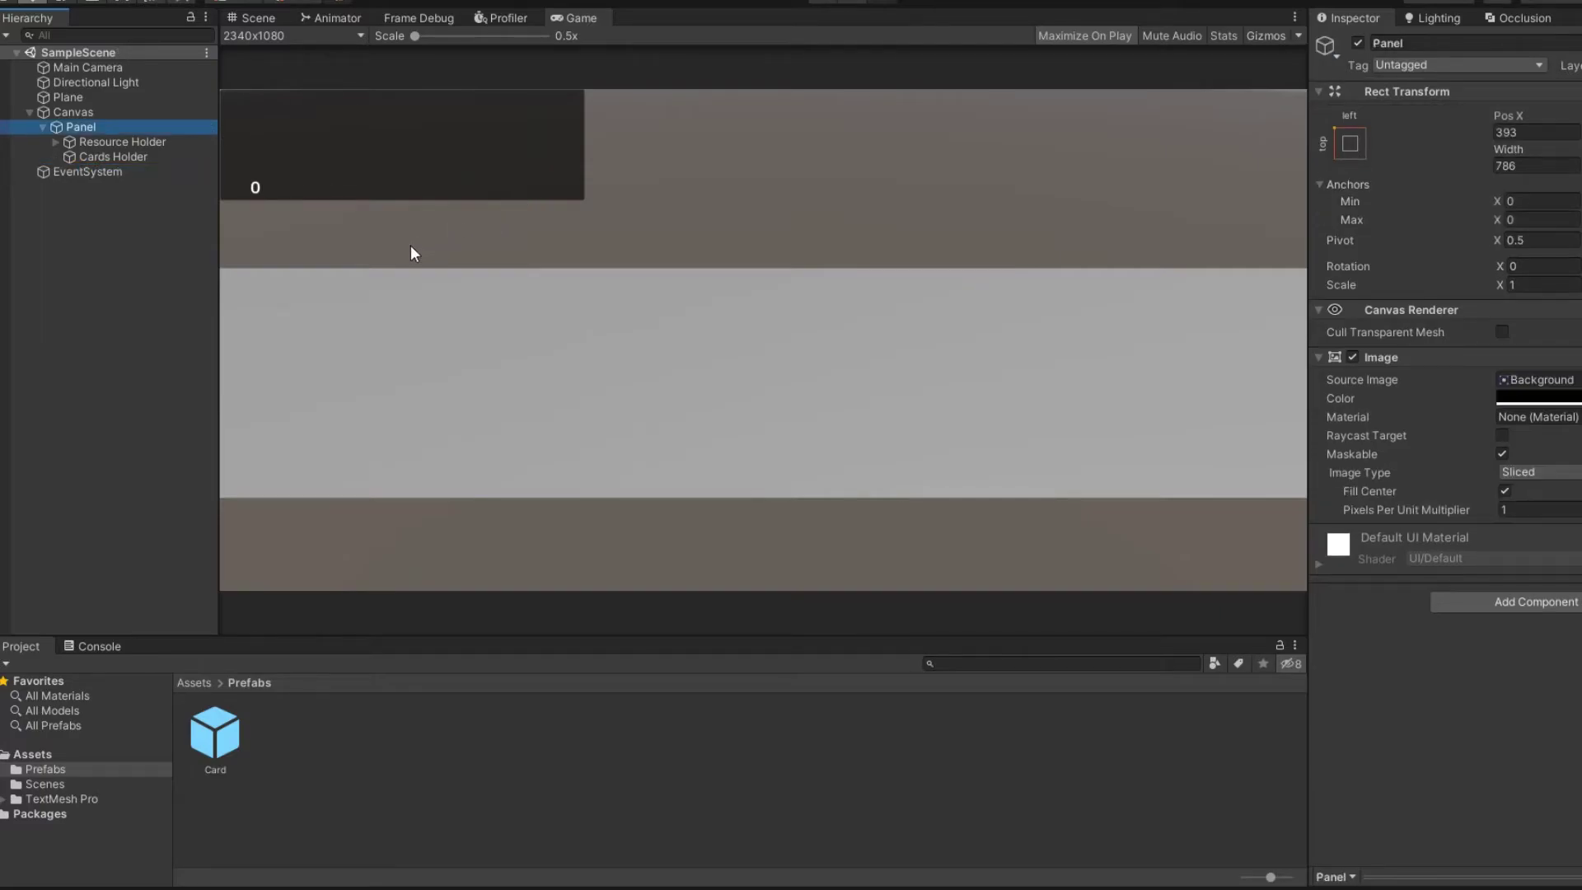
click(194, 682)
right_click(437, 789)
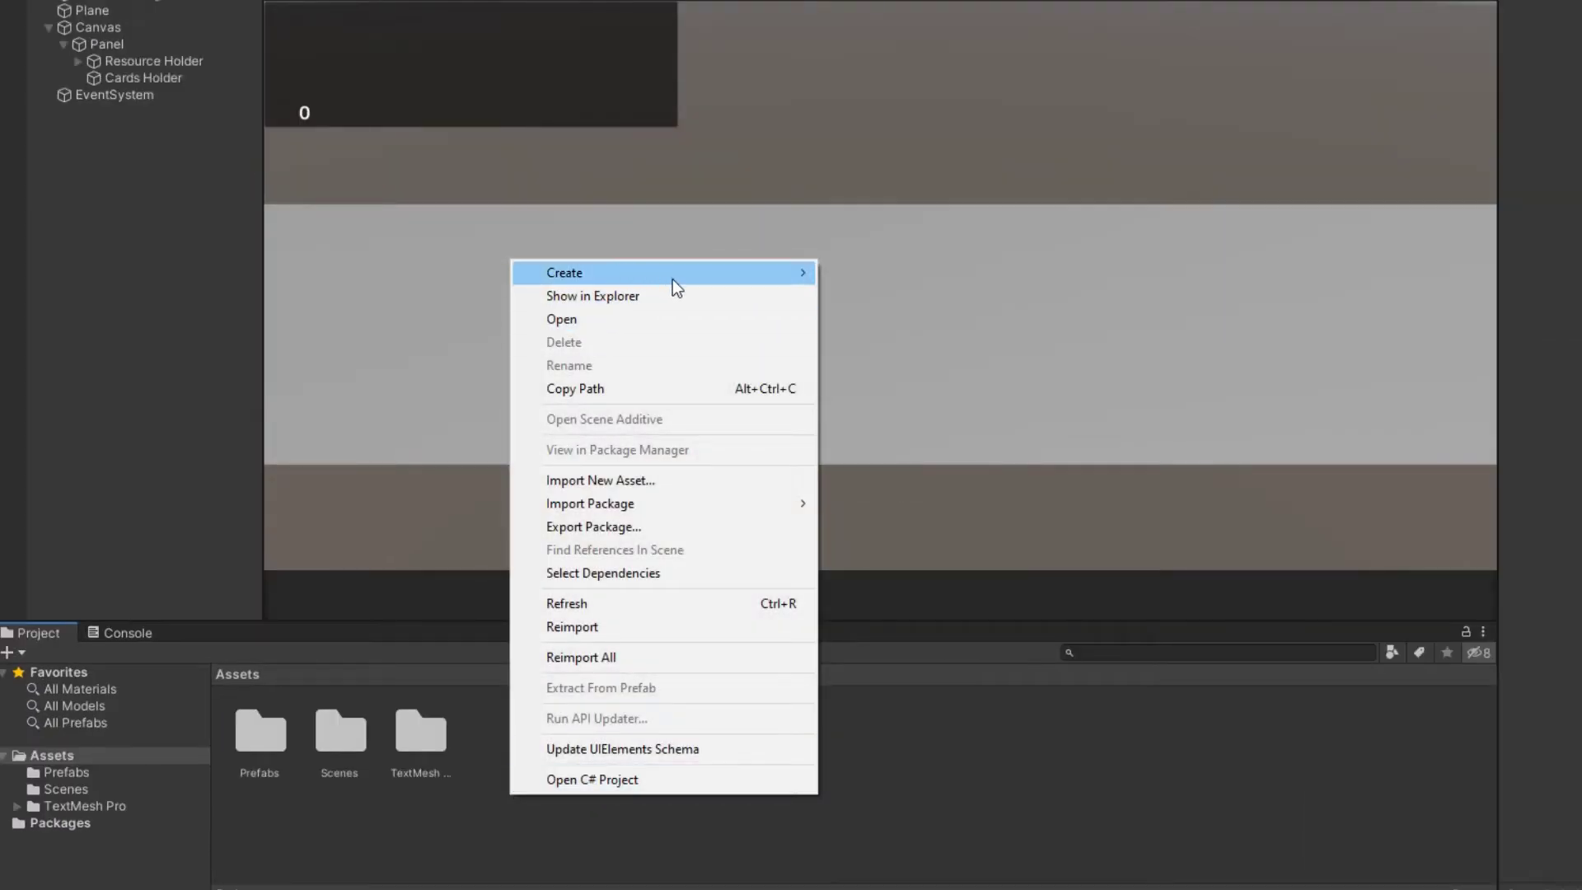
mouse_move(673, 279)
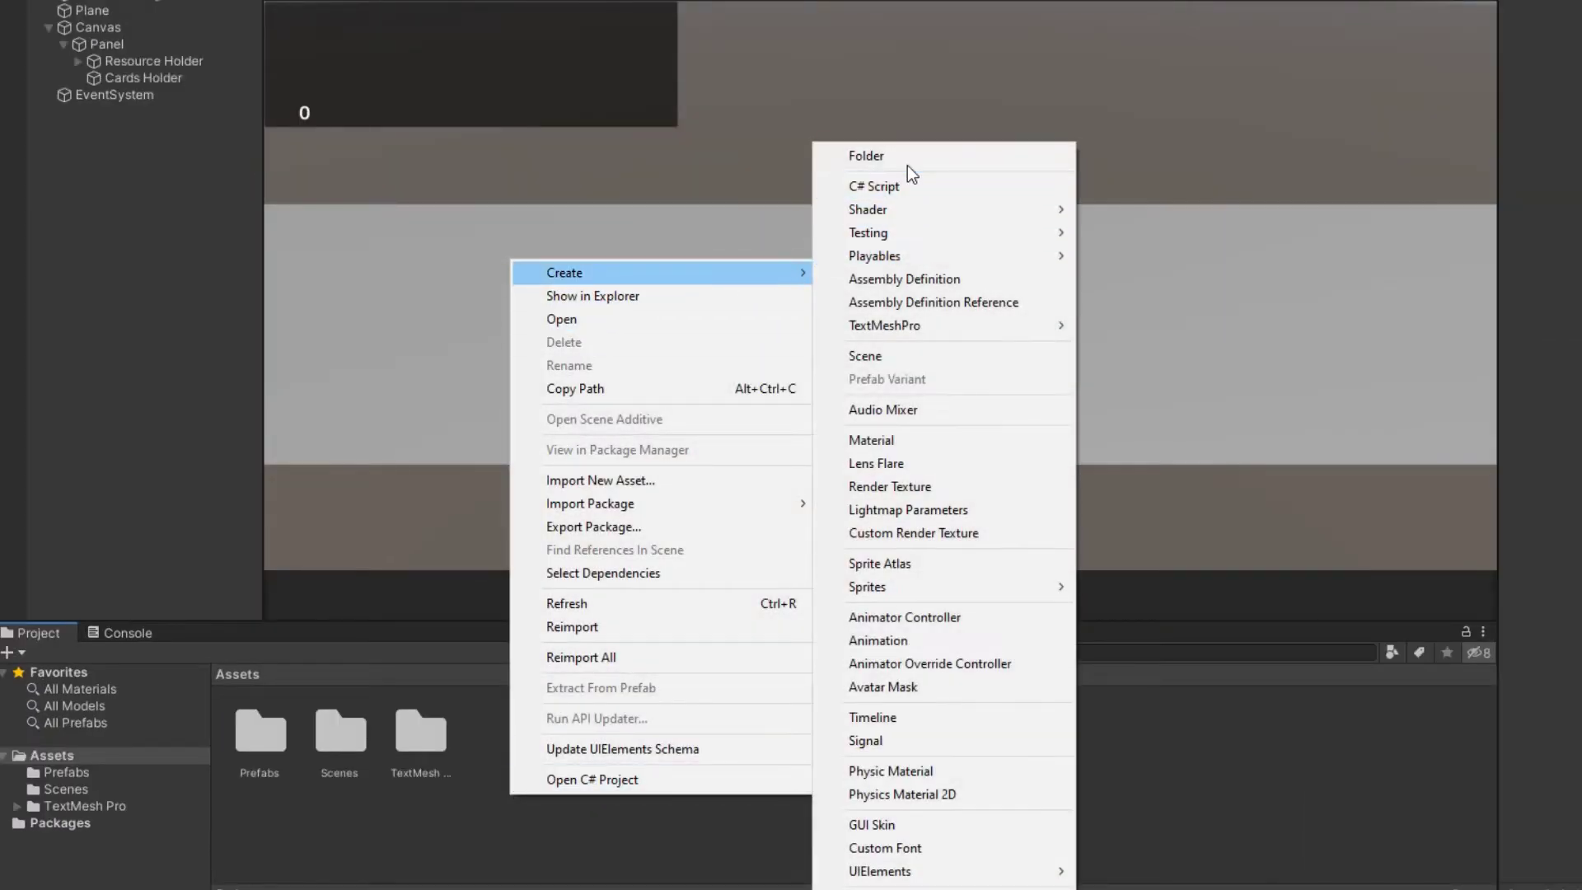
click(904, 162)
text(Script)
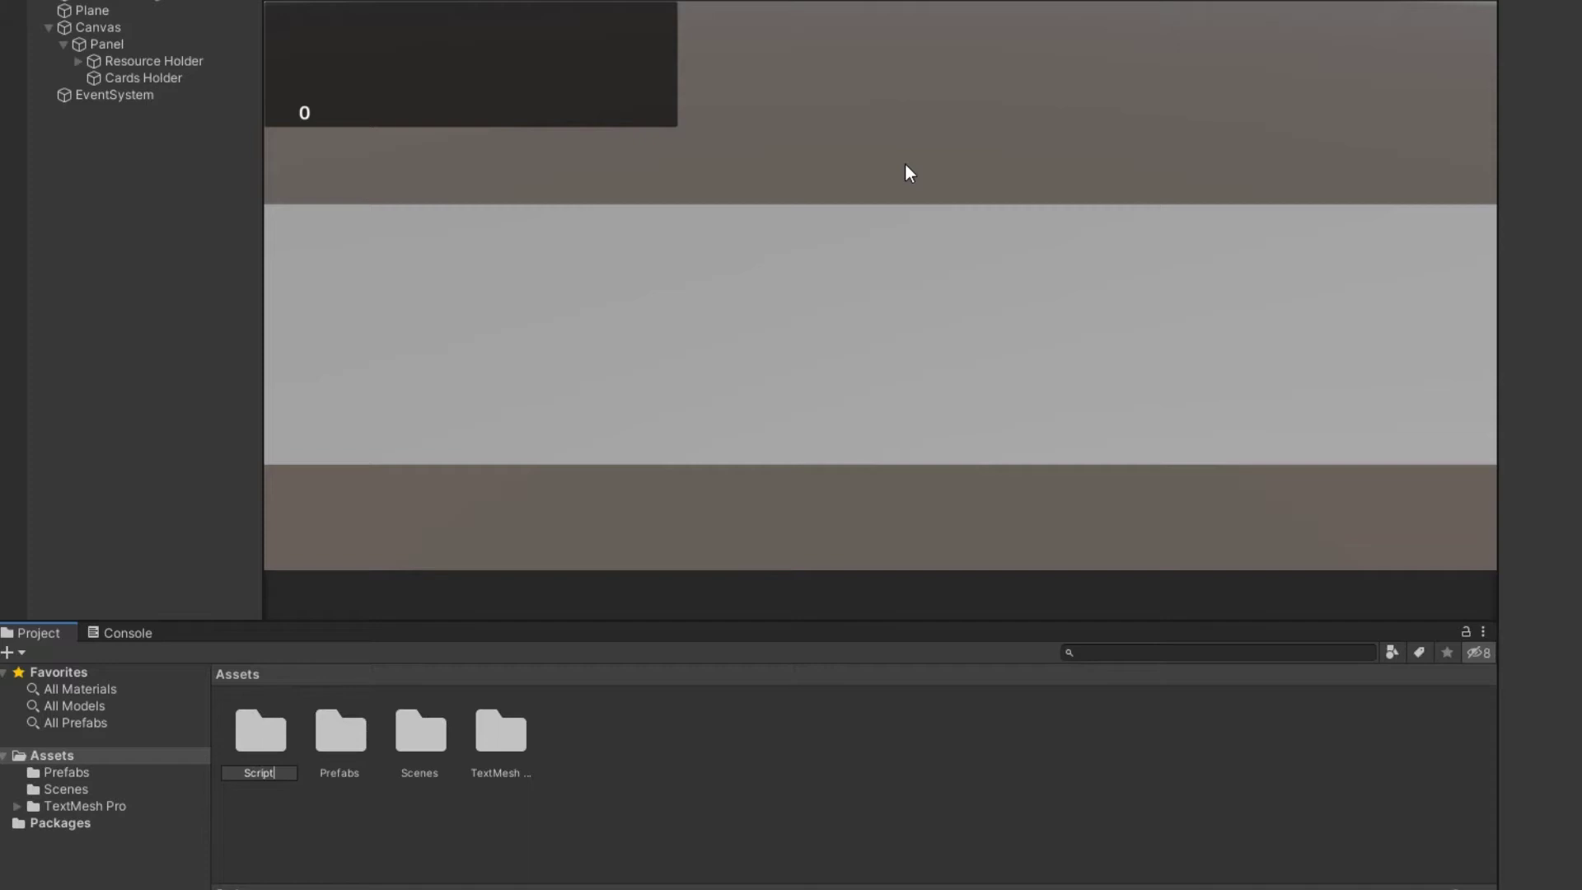
text(s)
key(Return)
double_click(433, 745)
- Create a C# script named 'Card' inside Scripts
right_click(293, 741)
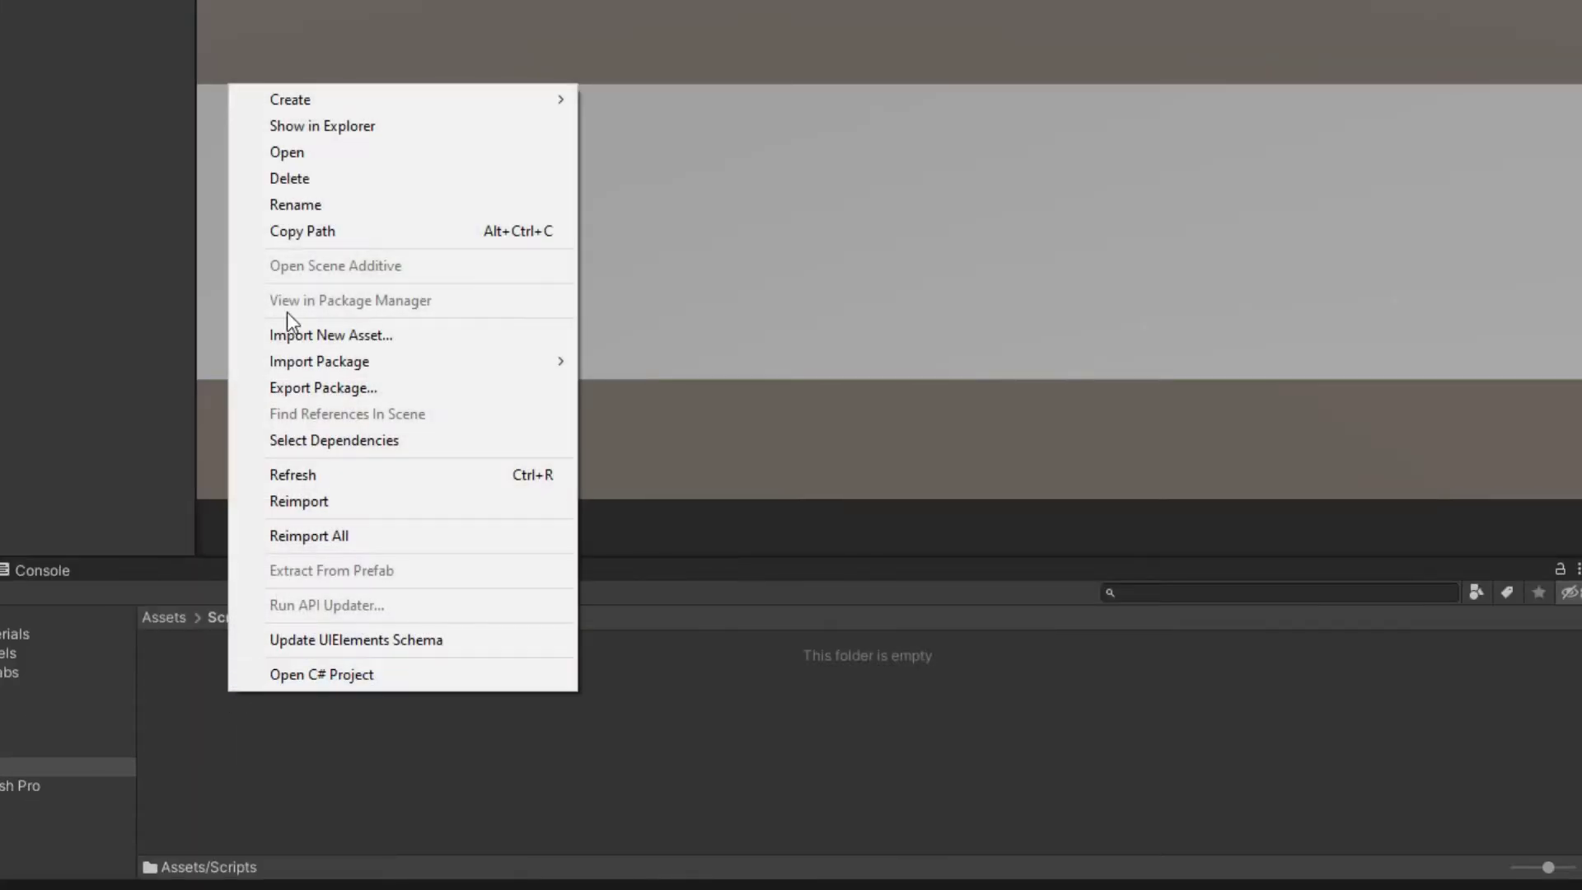
mouse_move(467, 217)
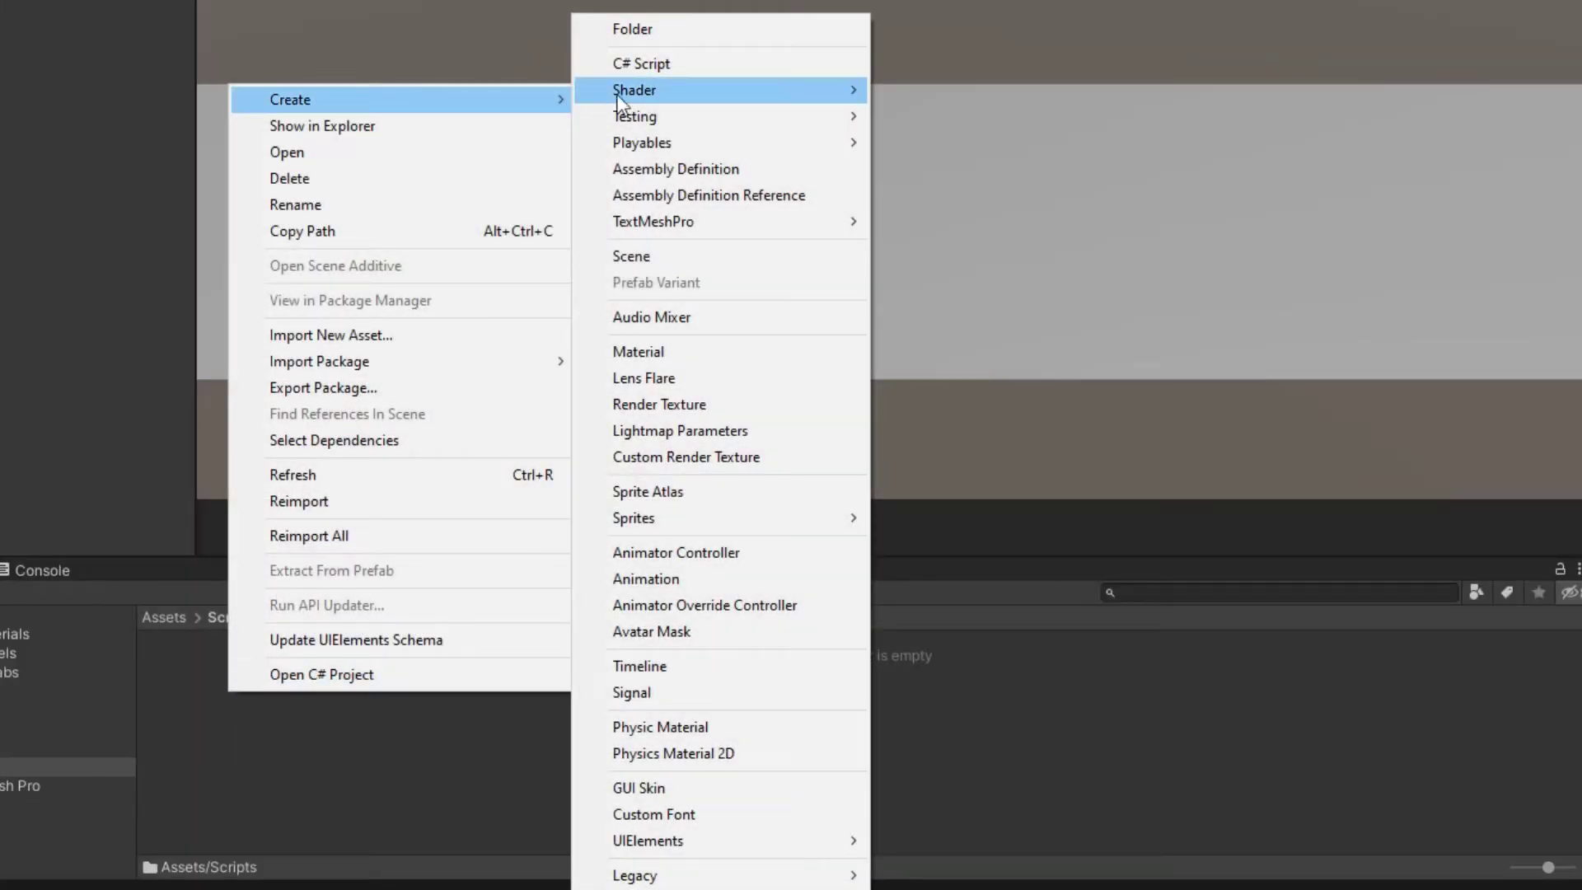
click(685, 61)
text(C)
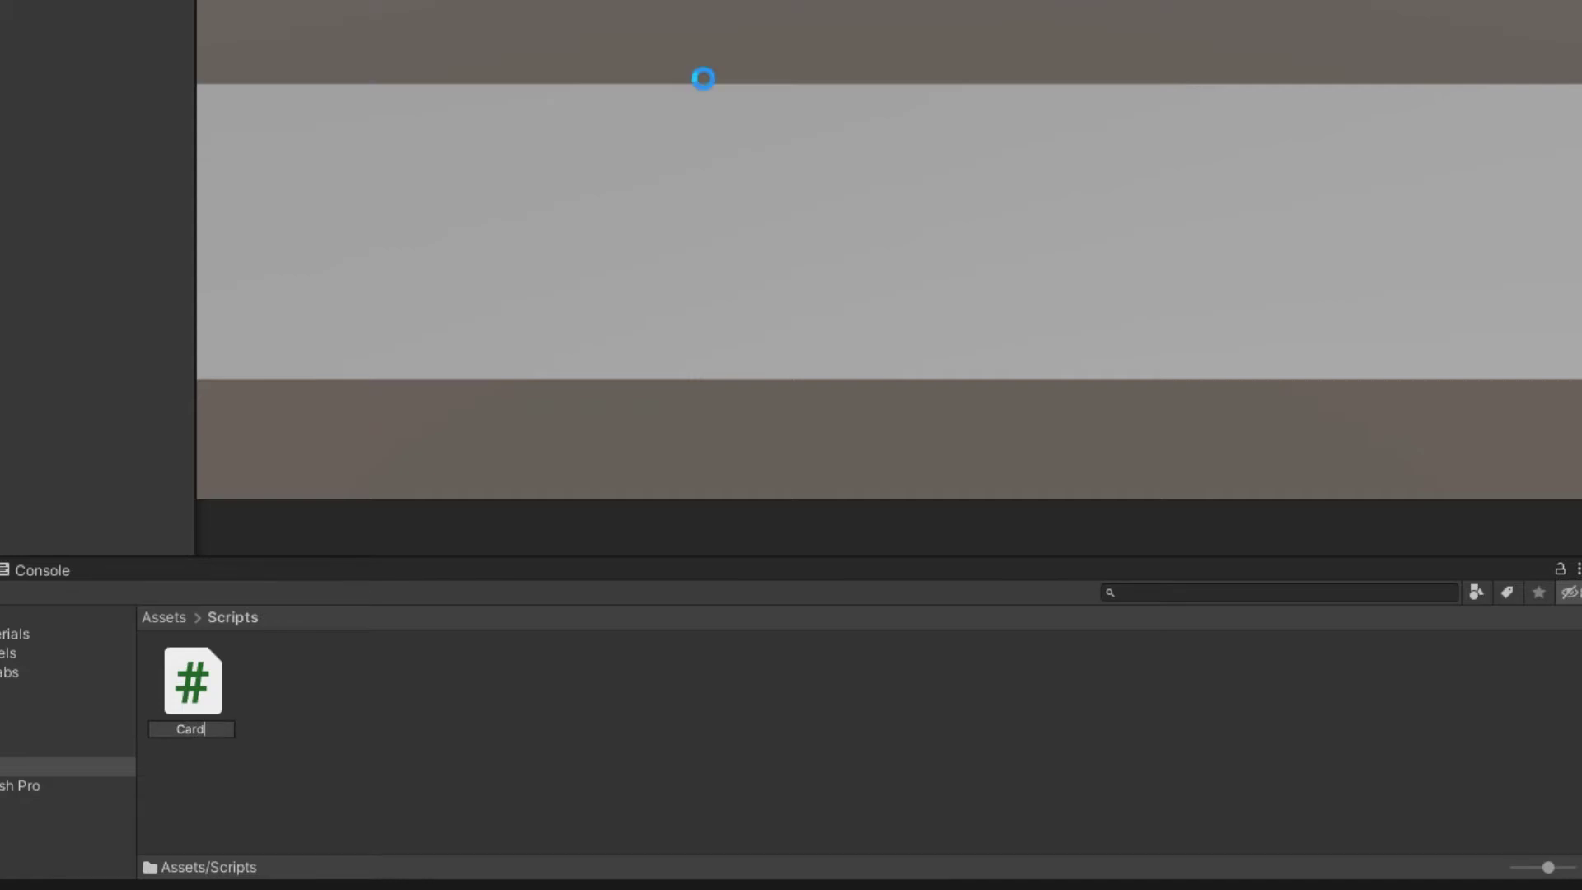
text(ard)
key(Return)
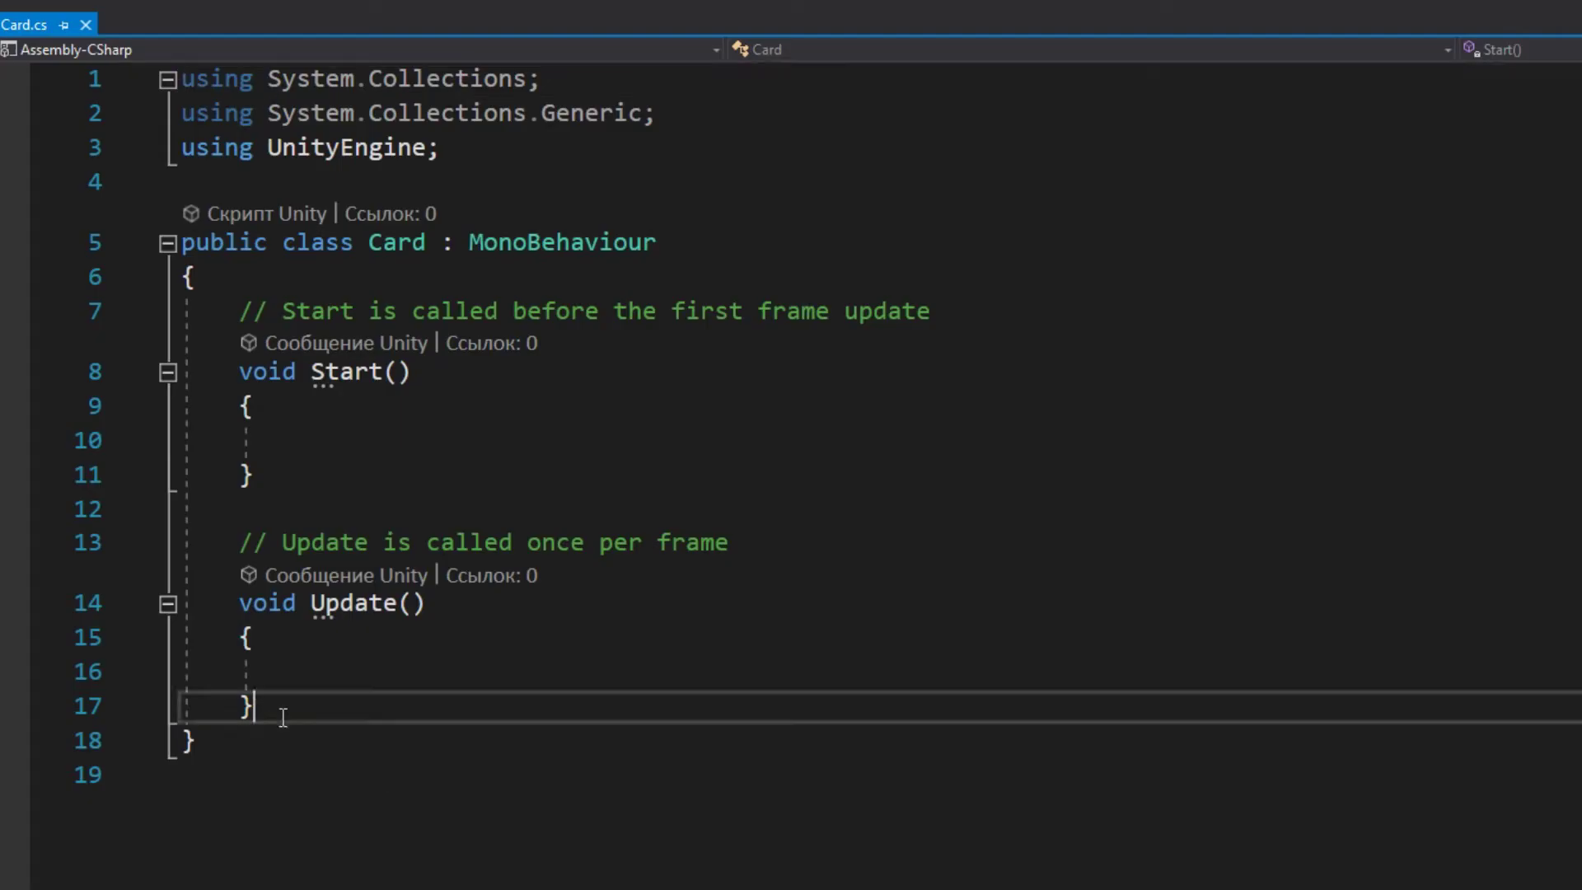
- Remove the default Start/Update methods and change the base class to ScriptableObject
drag(276, 709, 239, 312)
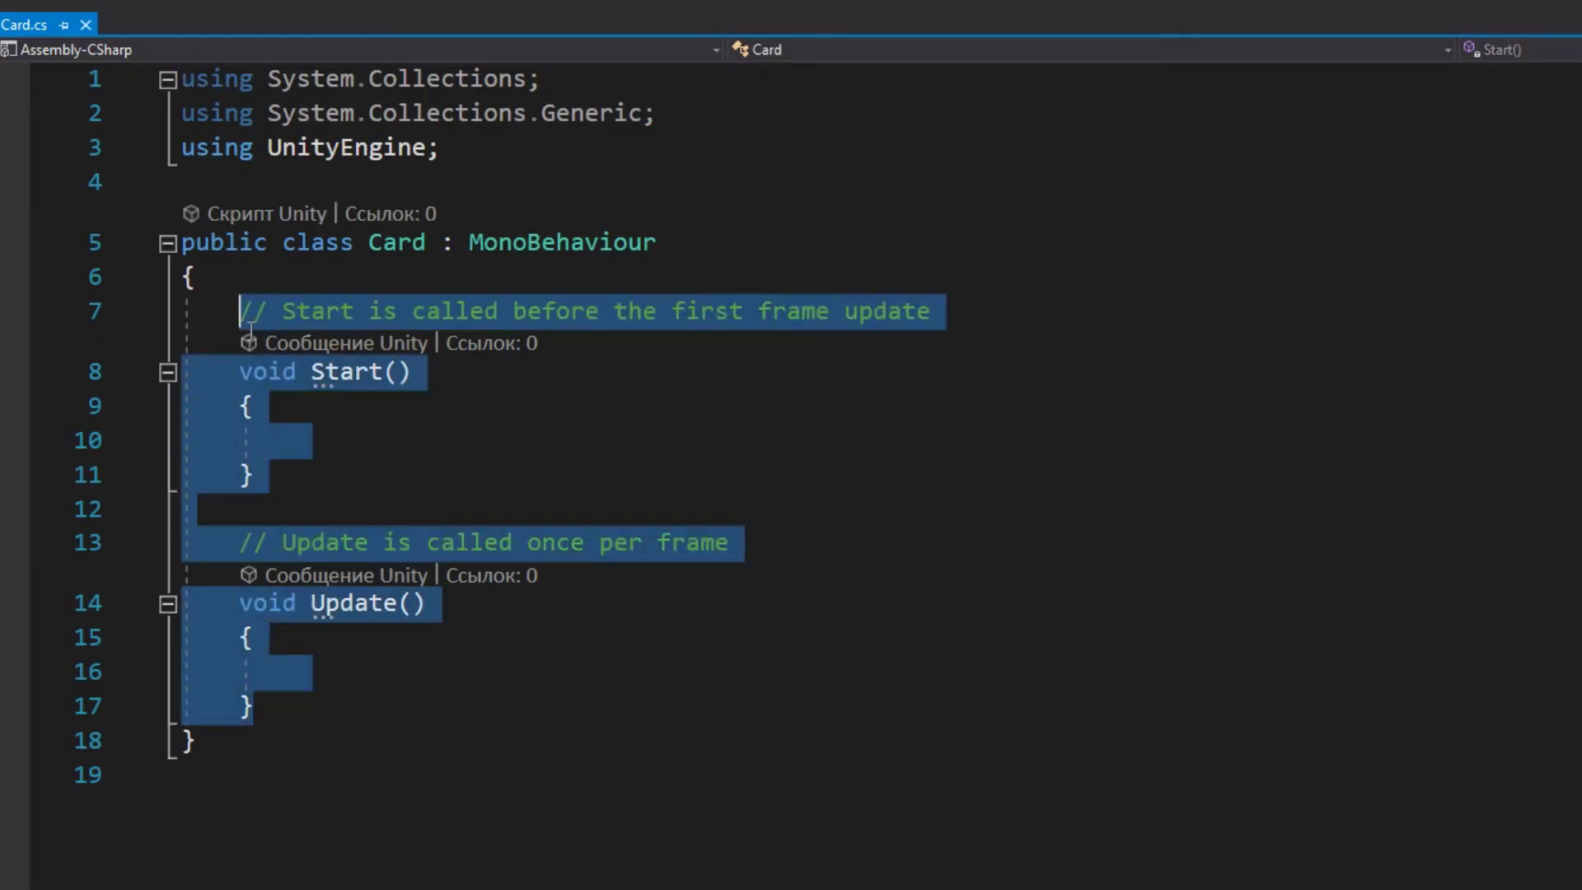
key(BackSpace)
drag(657, 242, 469, 244)
text(ScriptableObject)
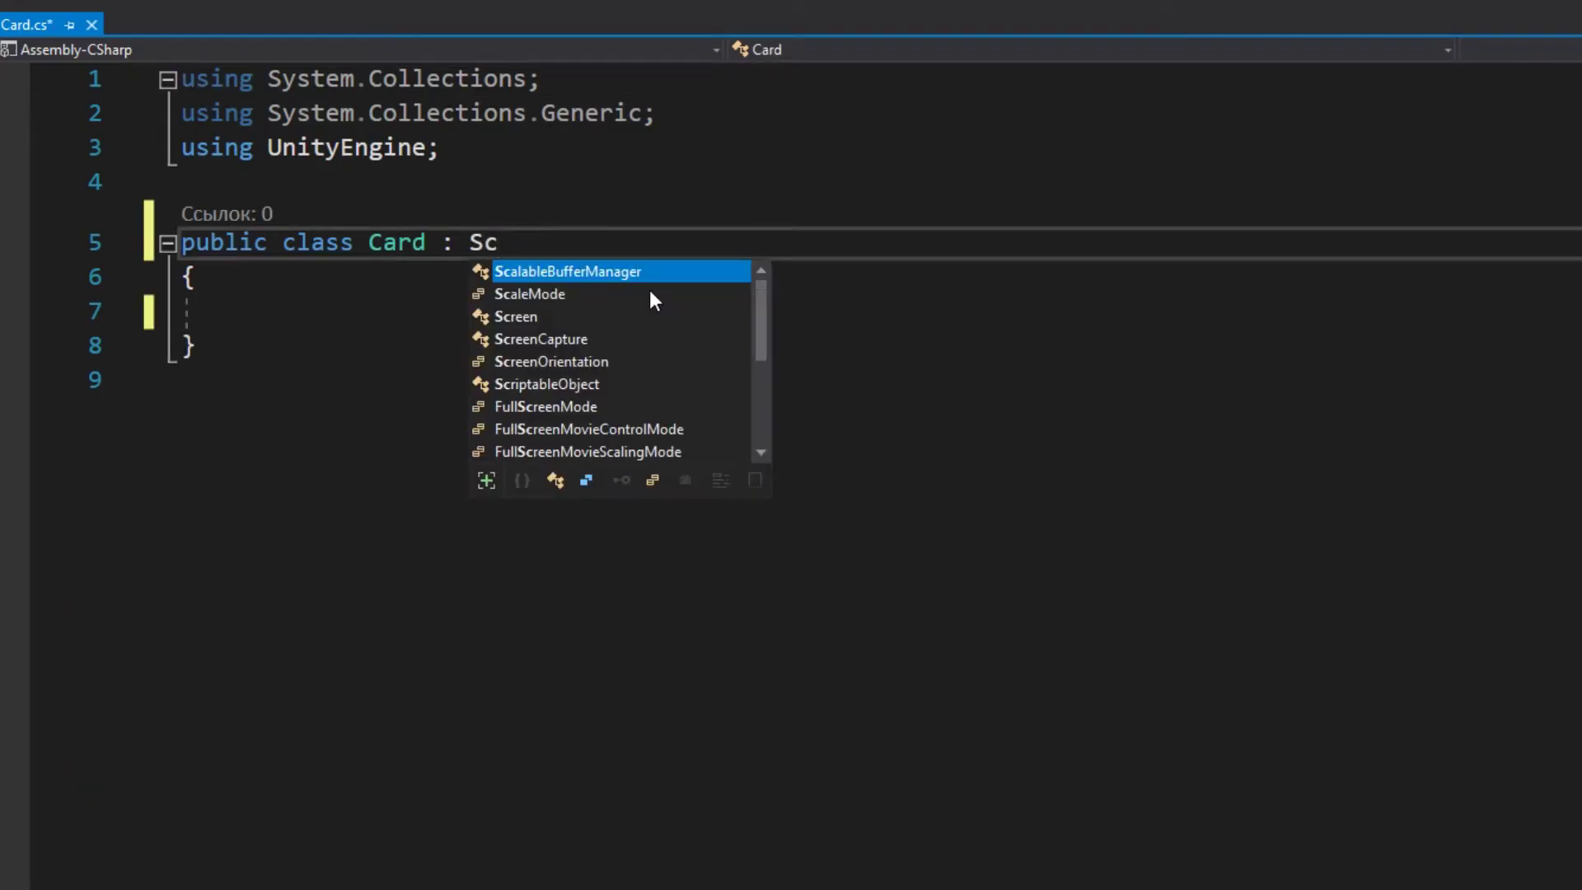
- Add public Sprite Icon, GameObject Prefab and int Cost fields, and save
click(381, 319)
text(public Sprte)
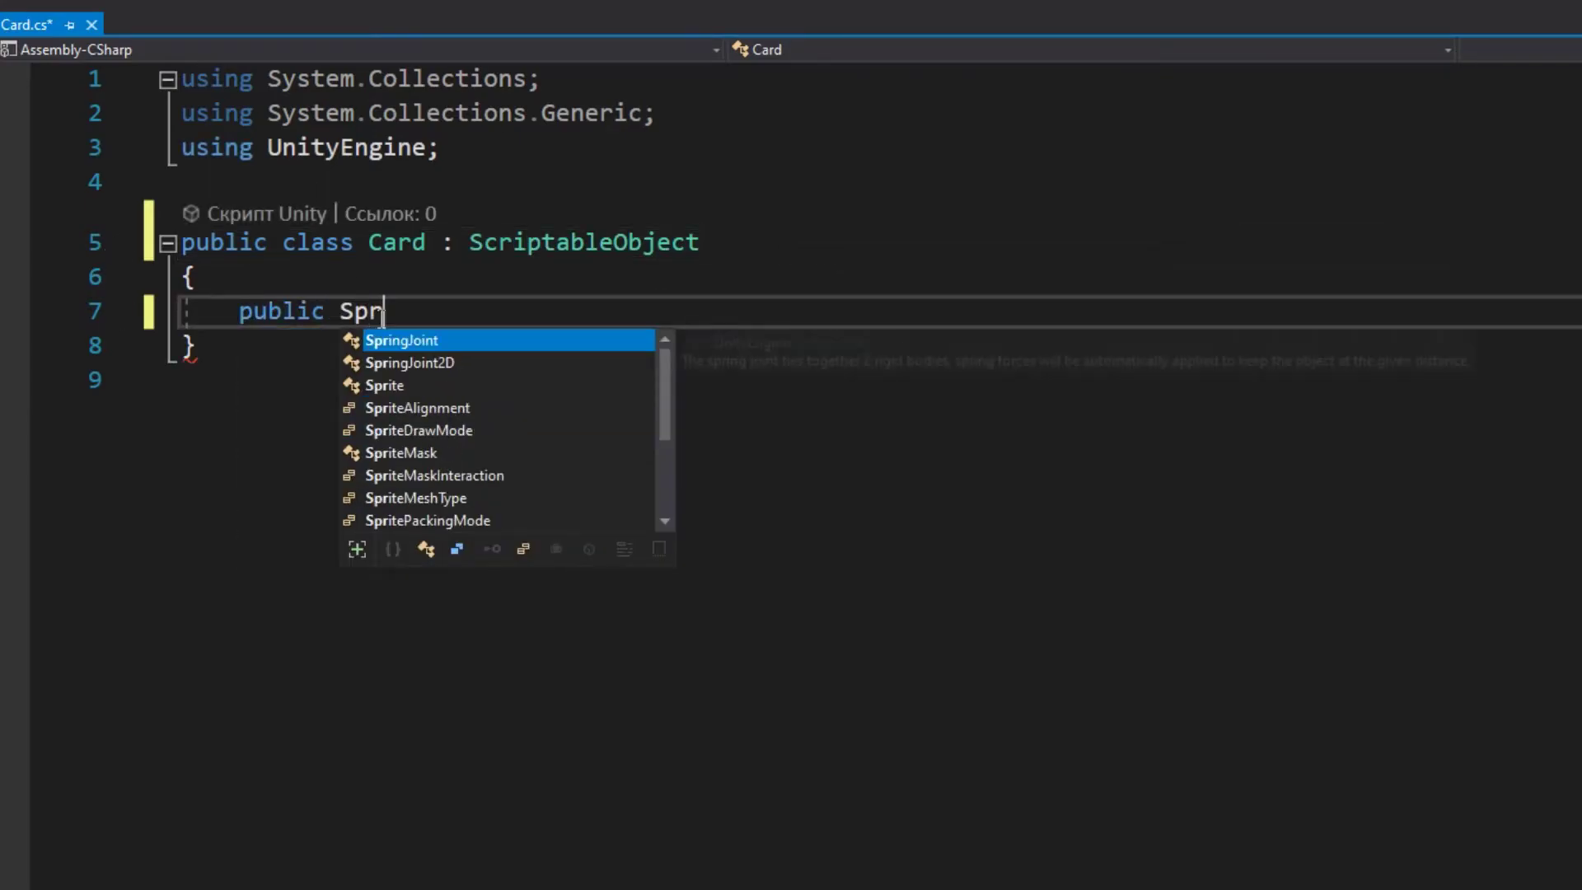
key(BackSpace)
key(BackSpace)
text(ite Icon;)
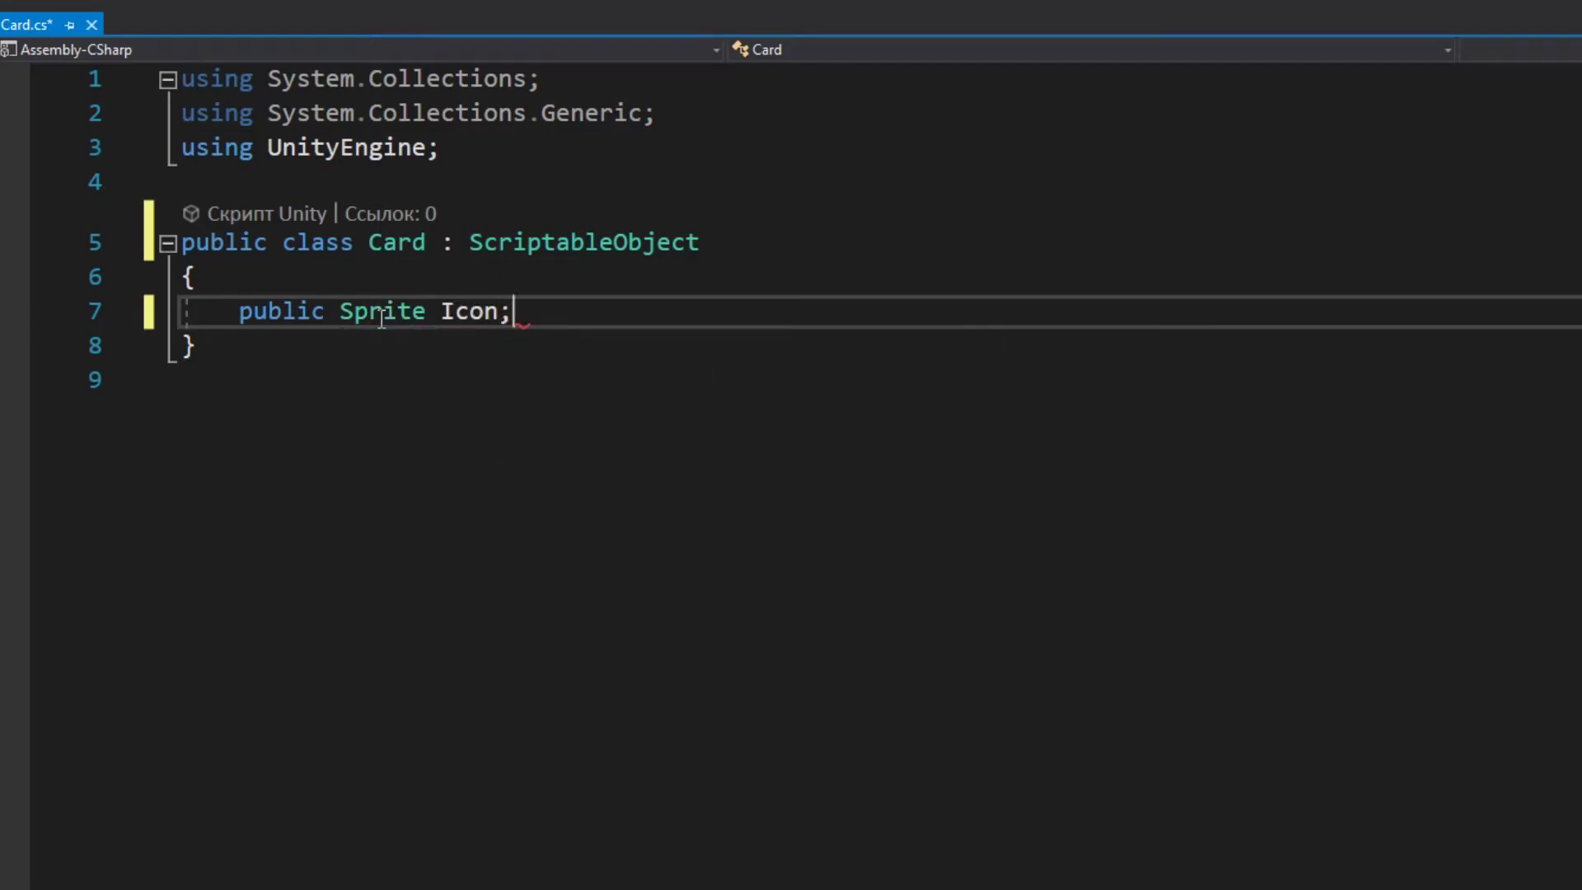
key(Return)
text(public )
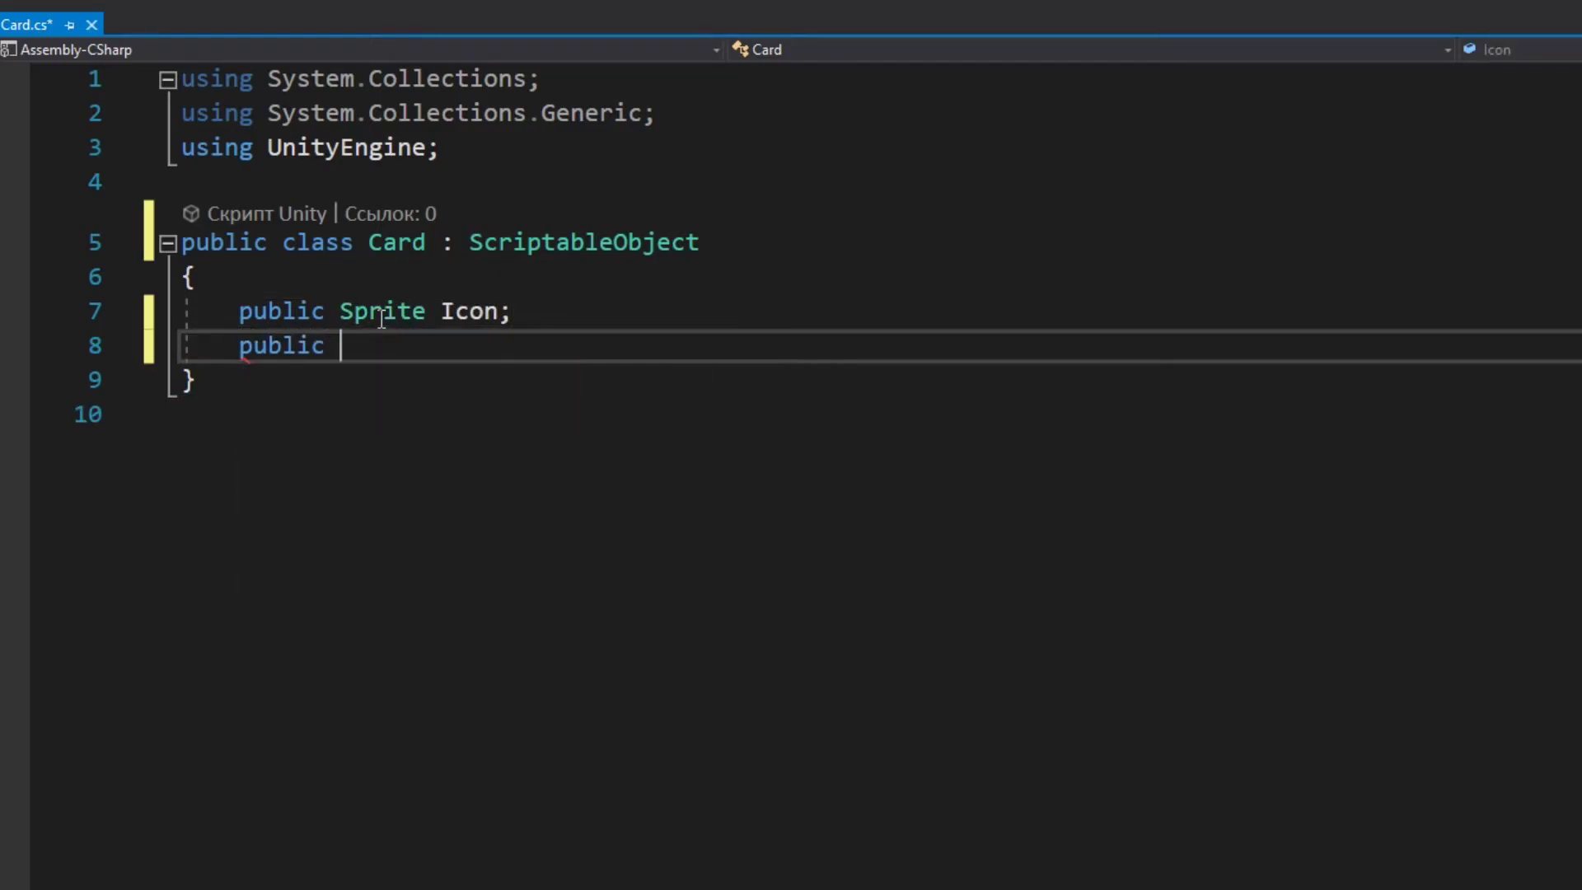
text(GameObject Prefab;)
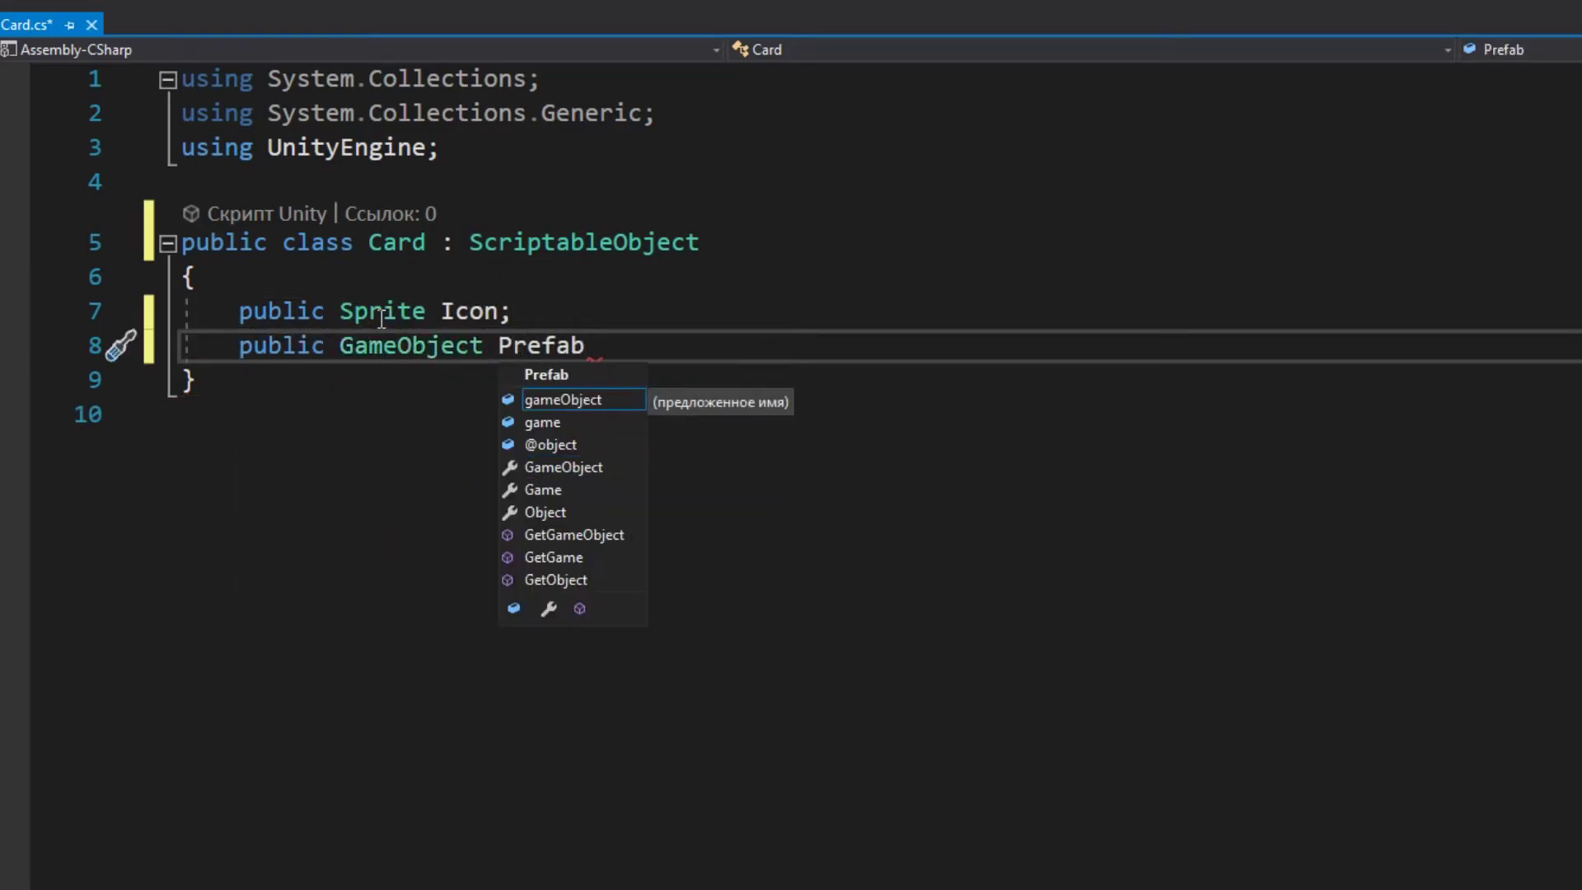
key(Return)
text(public int Cos)
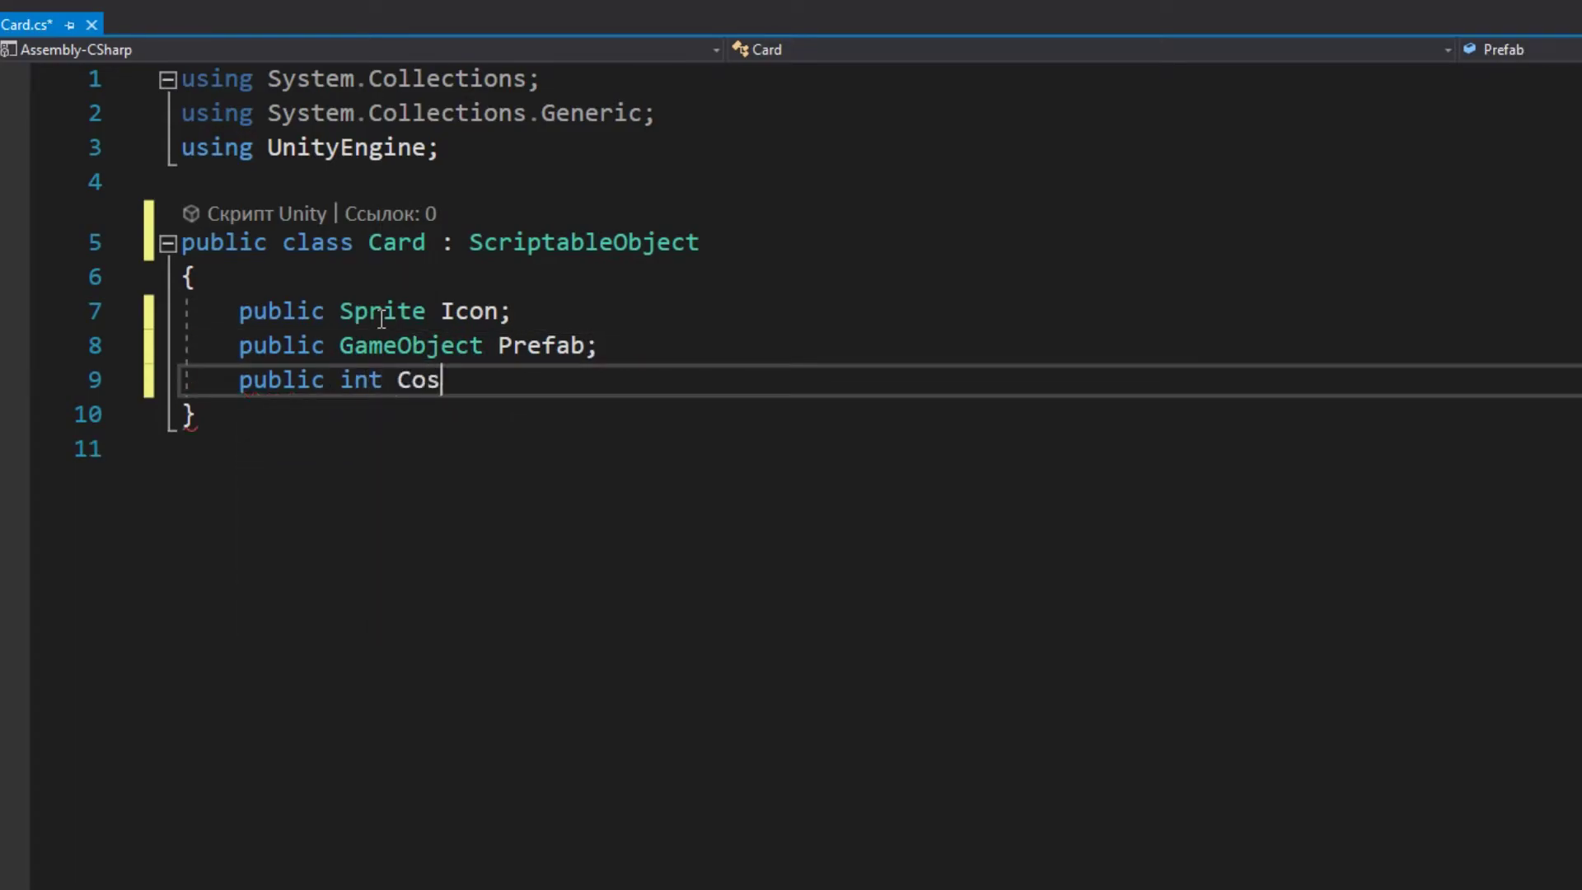
key(ctrl+s)
- Paste the CreateAssetMenu attribute for Card/New card above the class
click(211, 181)
text([CreateAssetMenu(menuName = "Card/New card", fileName = "New card", order = 51)])
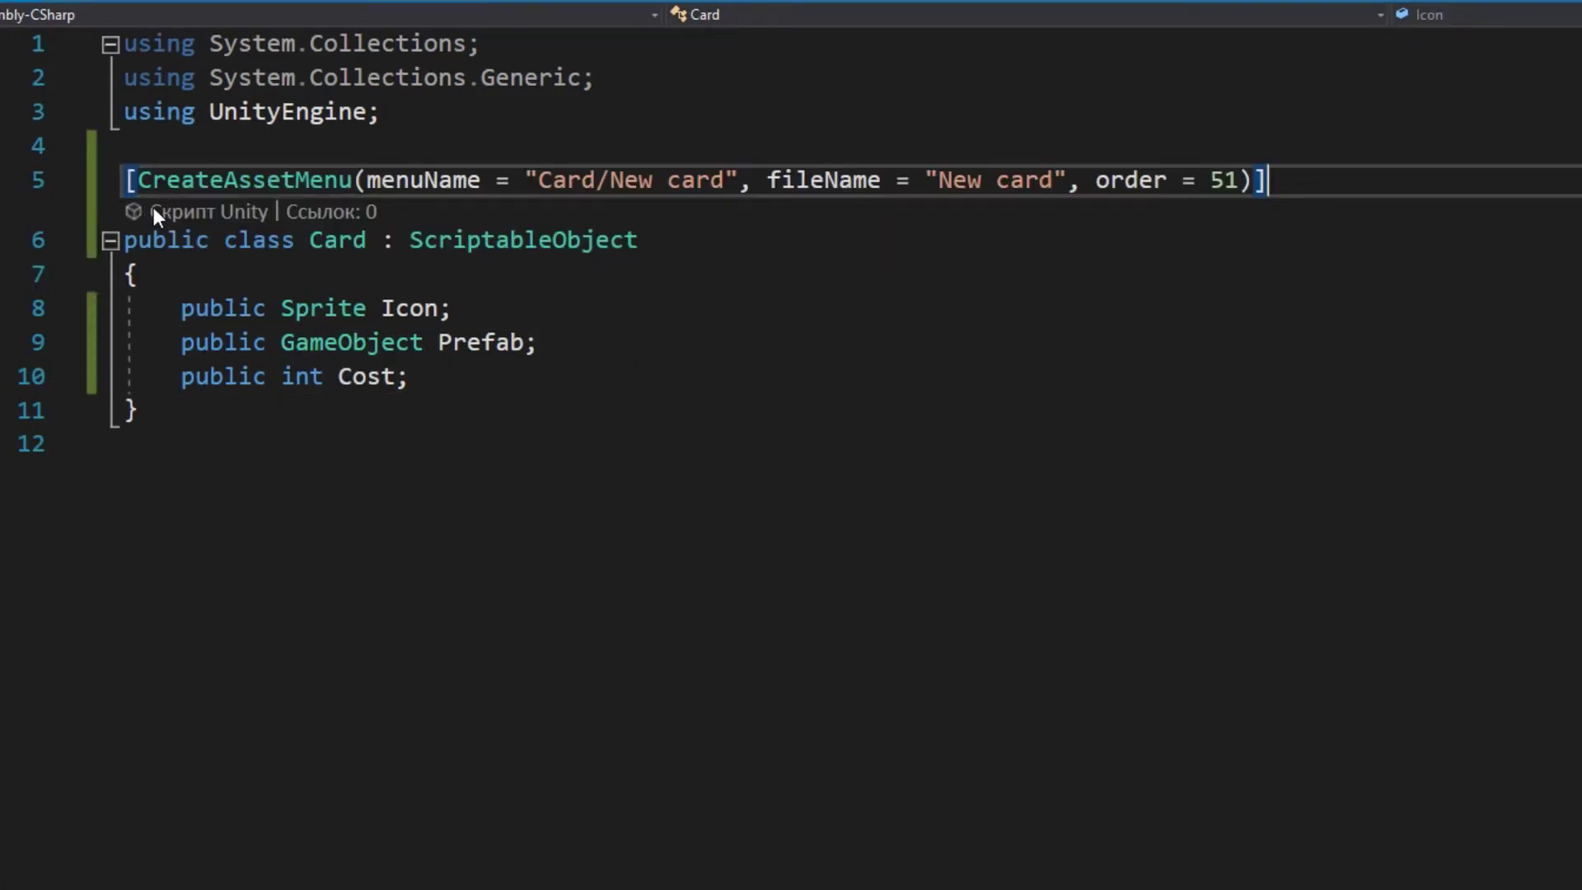
drag(1362, 189, 130, 181)
click(138, 201)
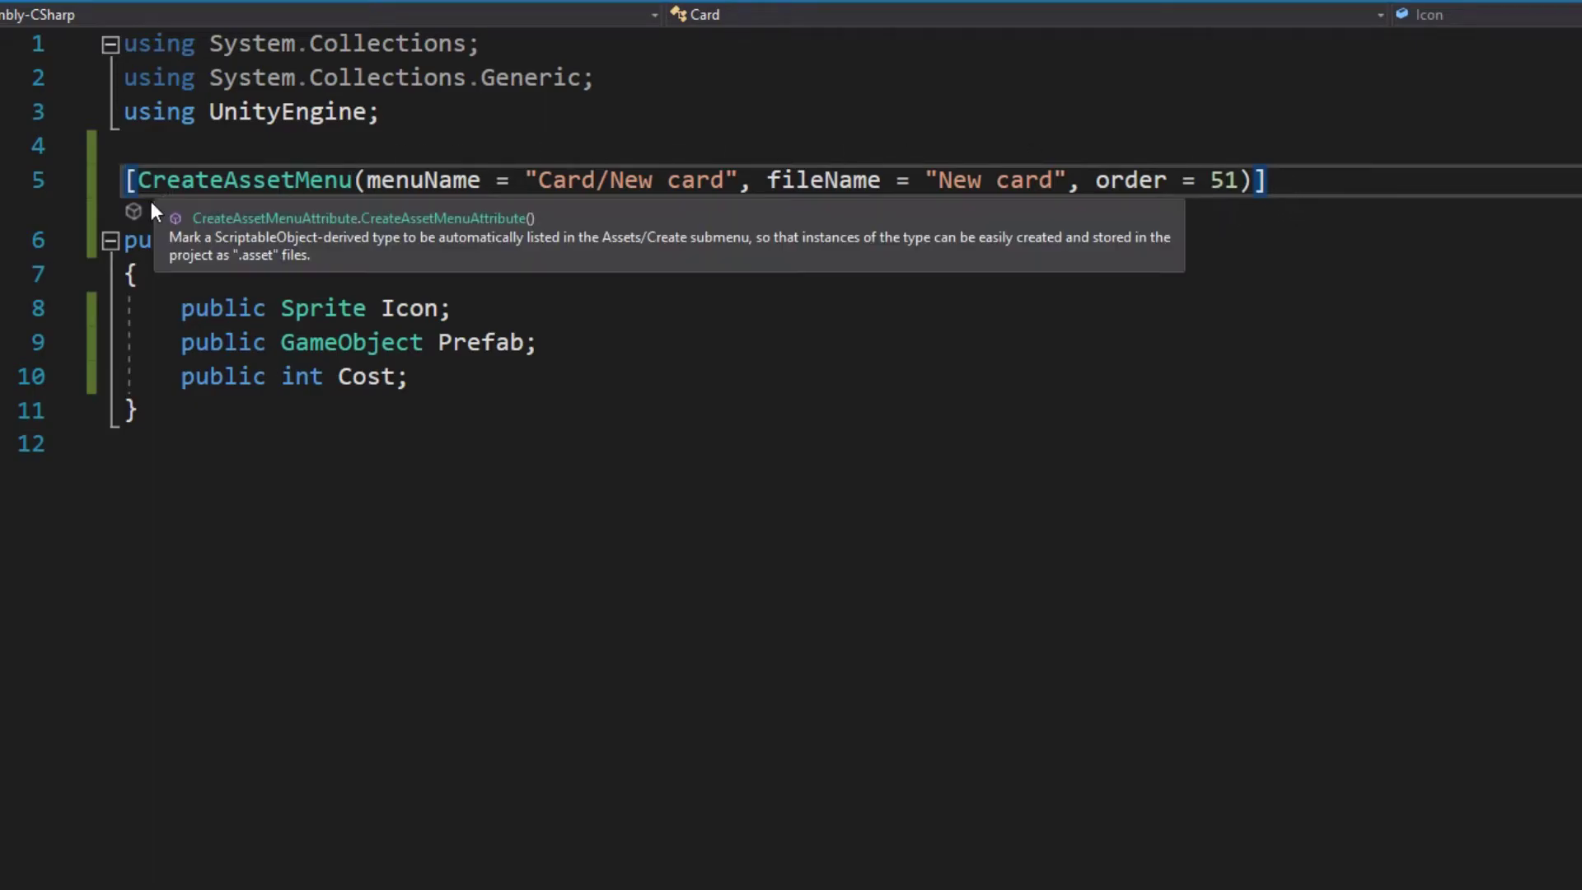
key(alt+Tab)
- Create a Cards folder in Assets and open it
right_click(479, 715)
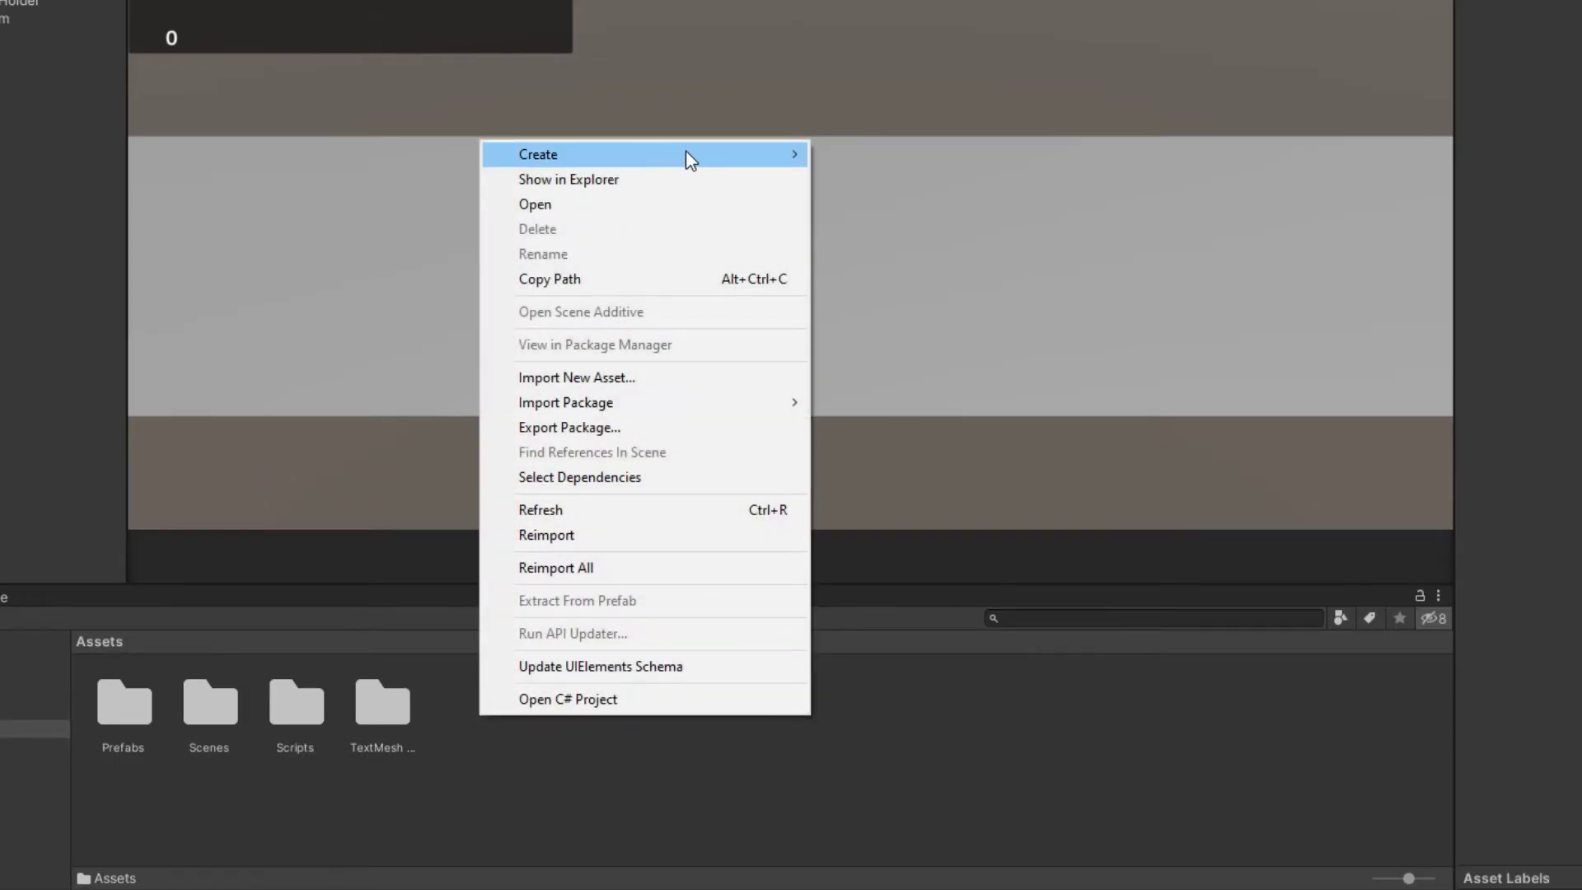
mouse_move(689, 155)
click(908, 54)
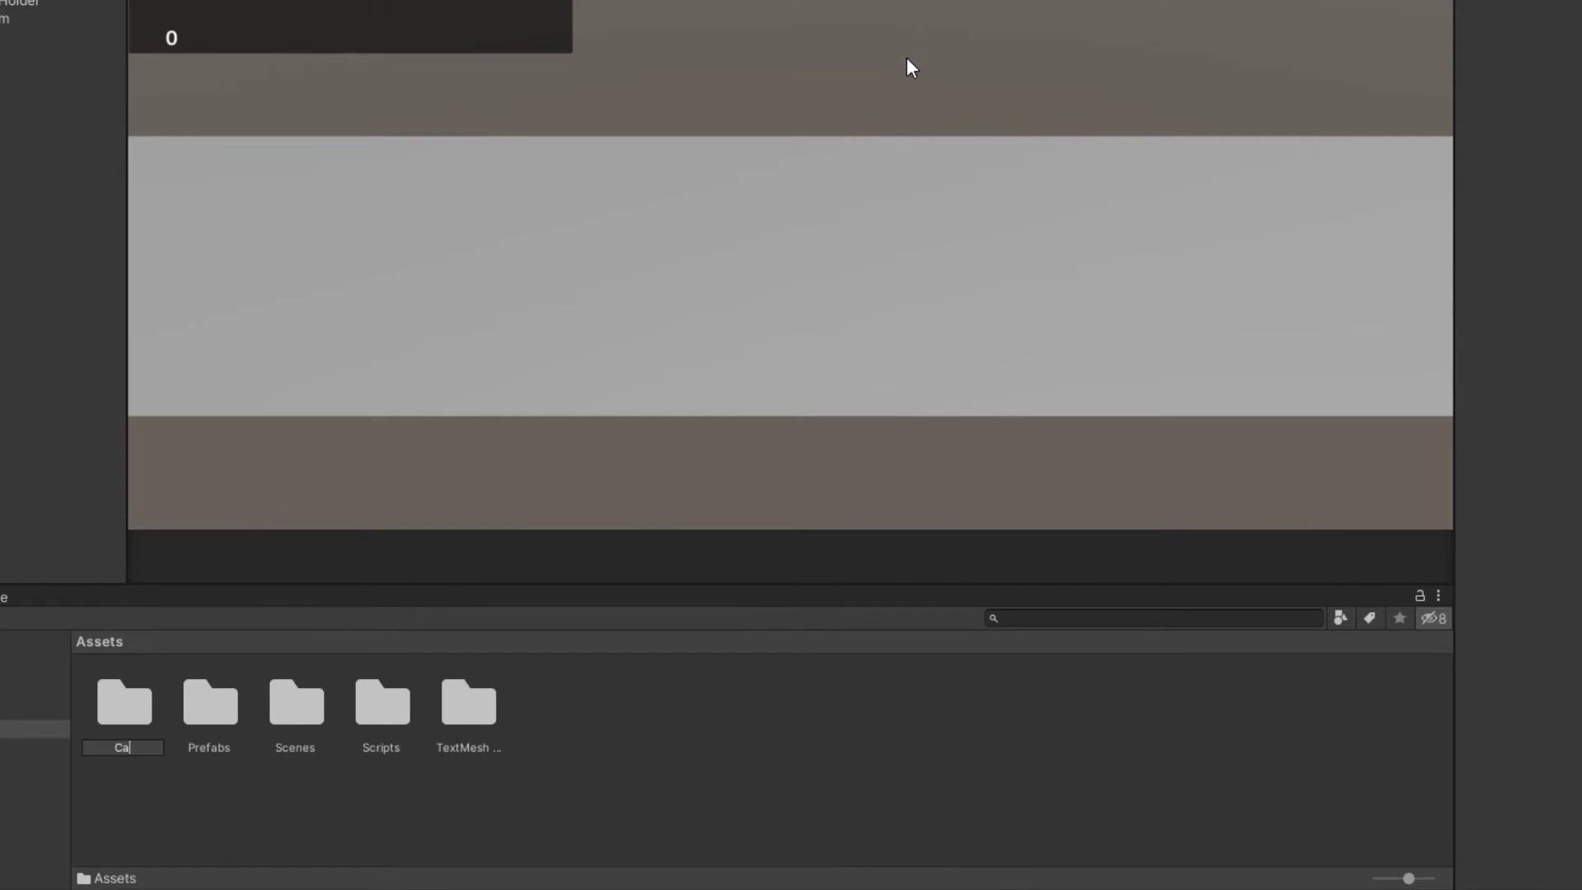
key(Return)
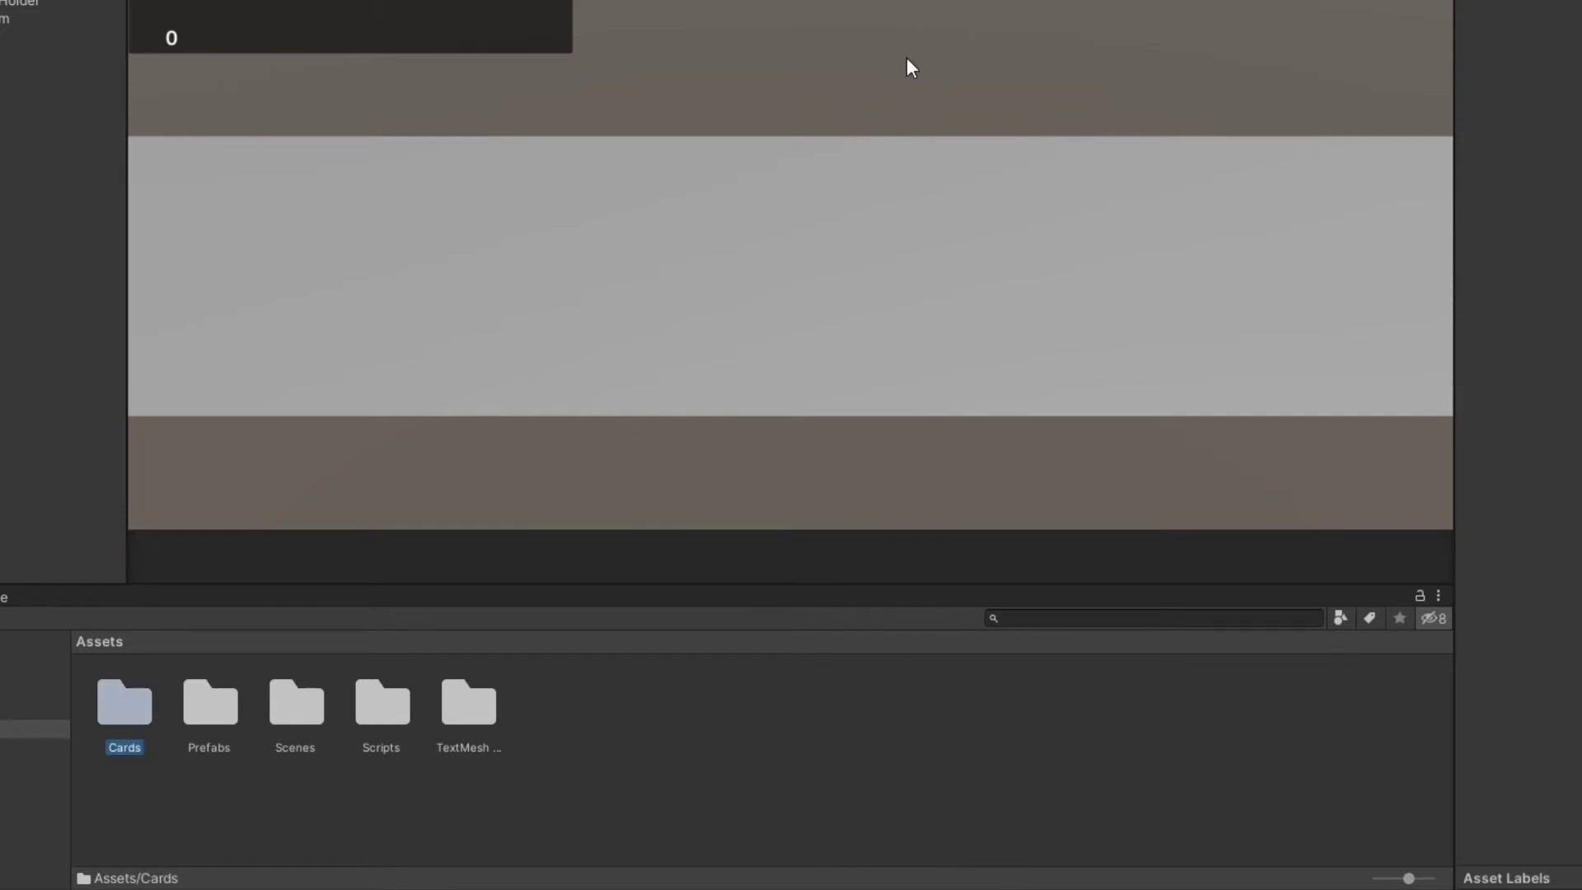
double_click(112, 697)
- Create a card asset from the Card script named 'Default Card'
right_click(145, 690)
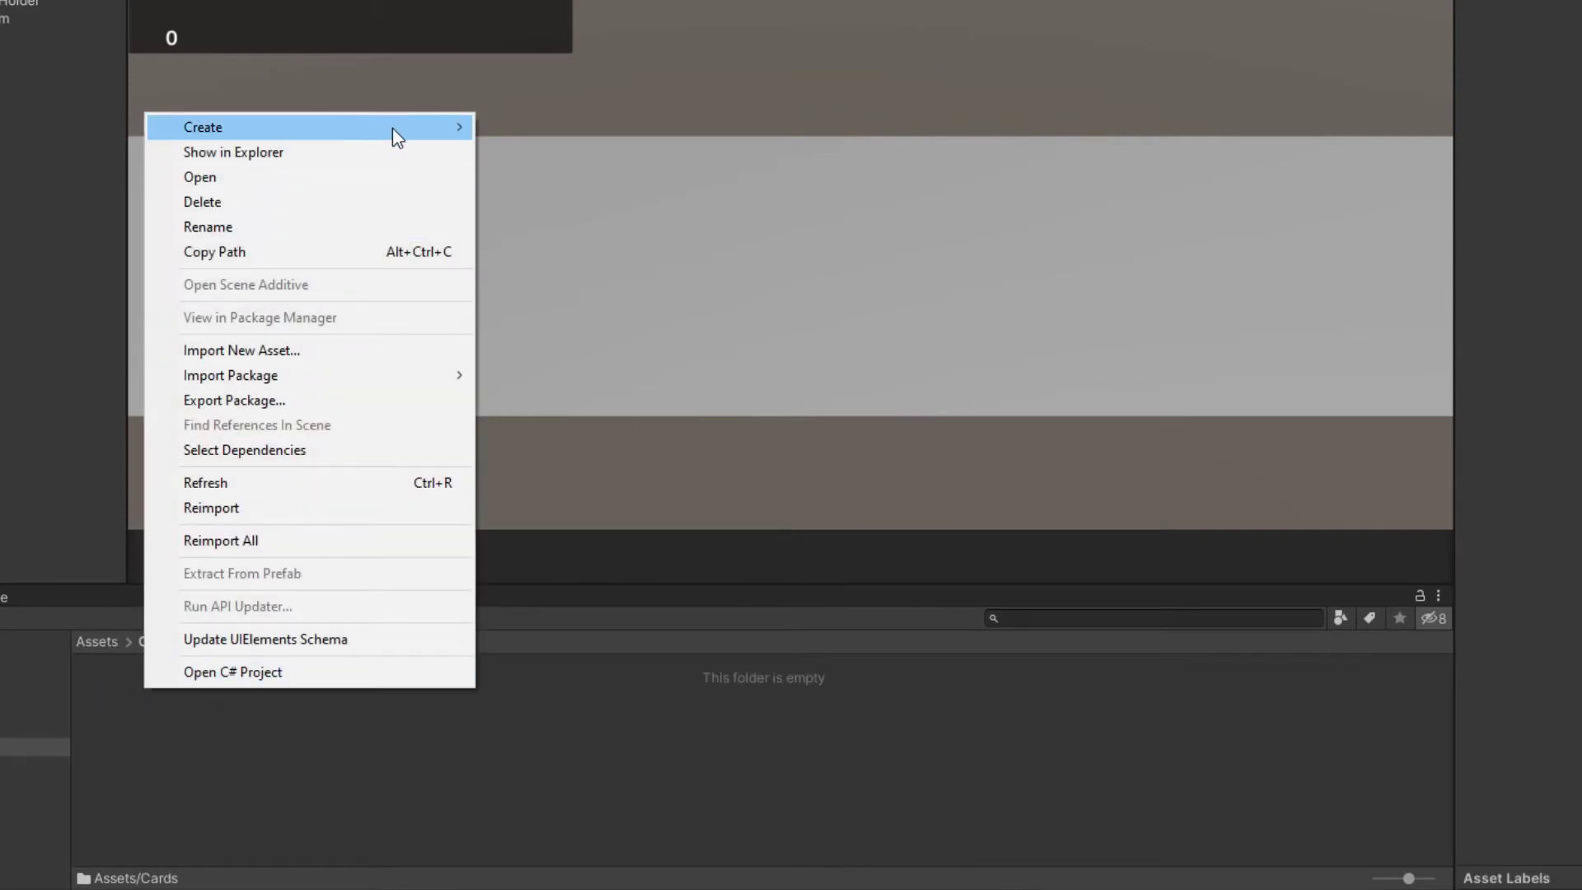
mouse_move(392, 127)
mouse_move(717, 85)
click(787, 83)
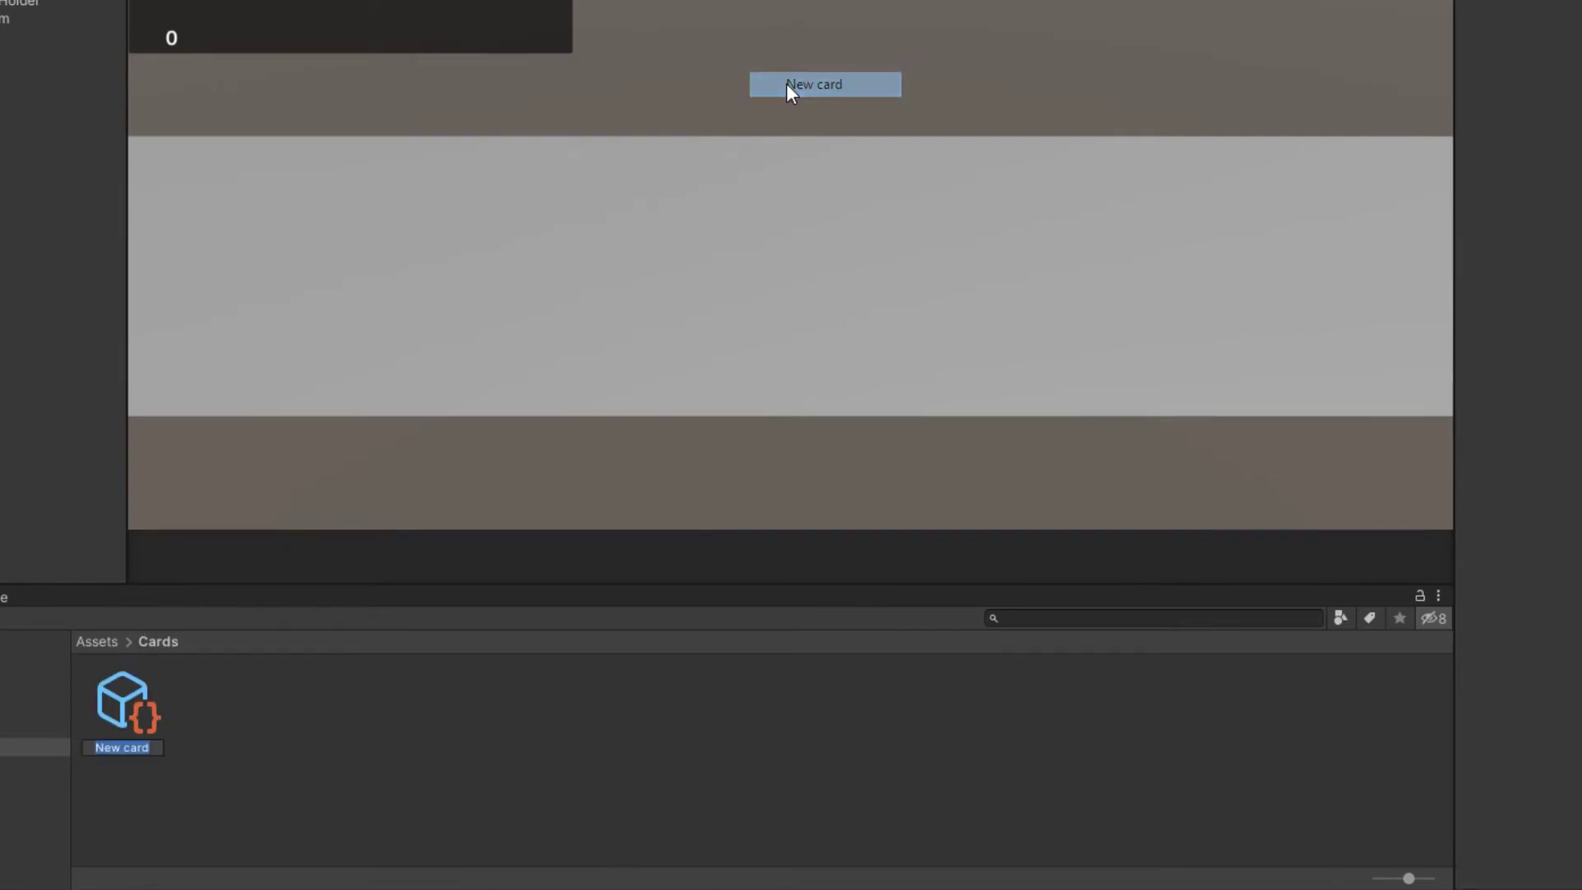
text(Defaul)
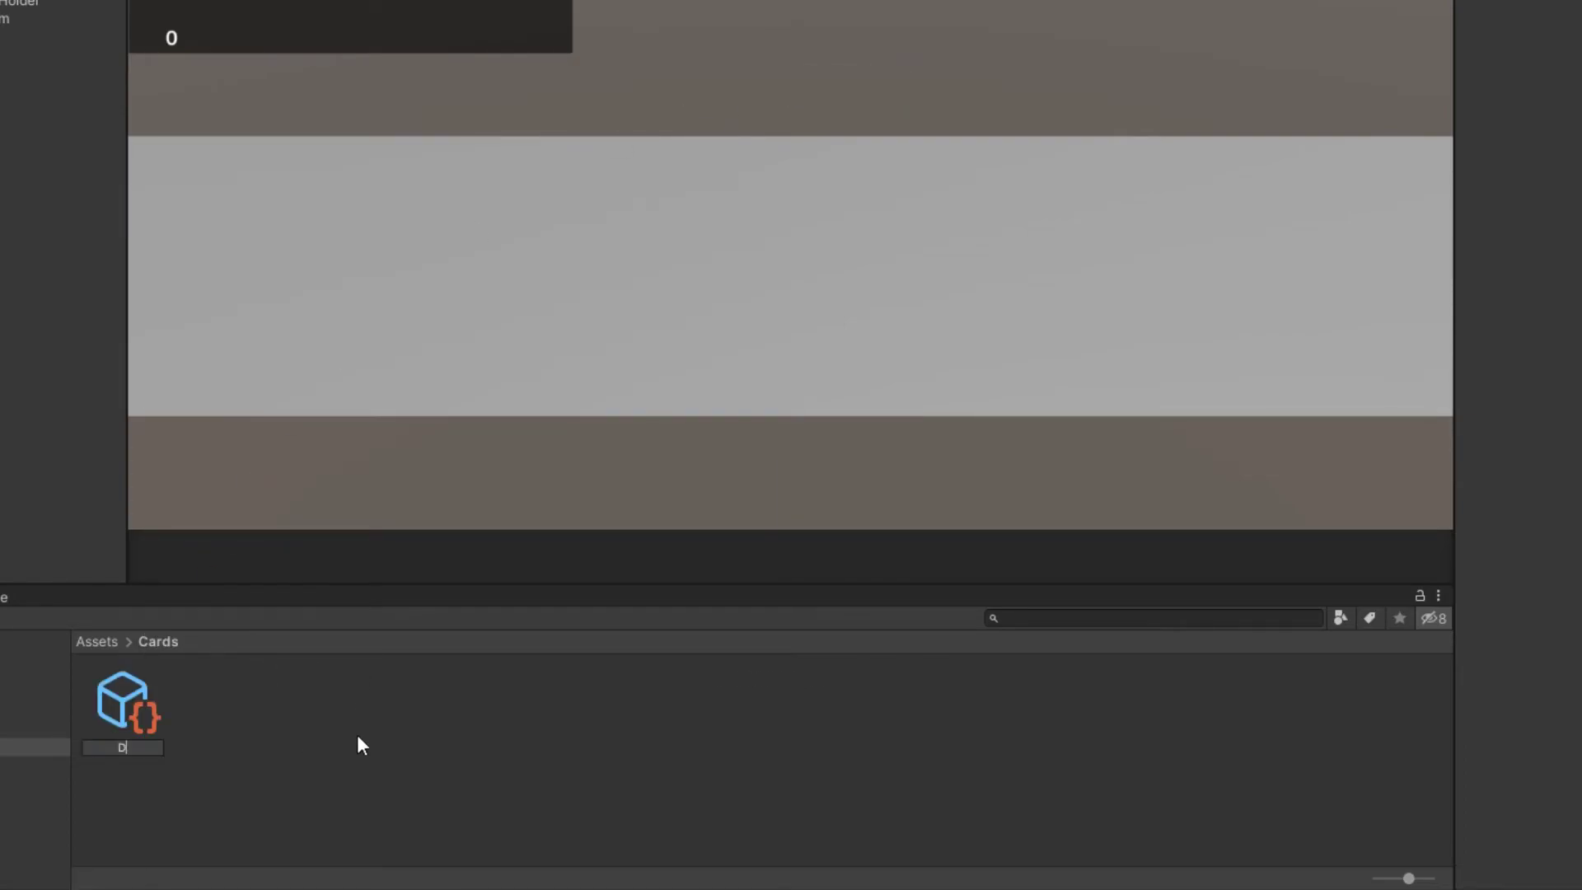
text(t Crad)
key(BackSpace)
key(BackSpace)
text(rd)
key(Return)
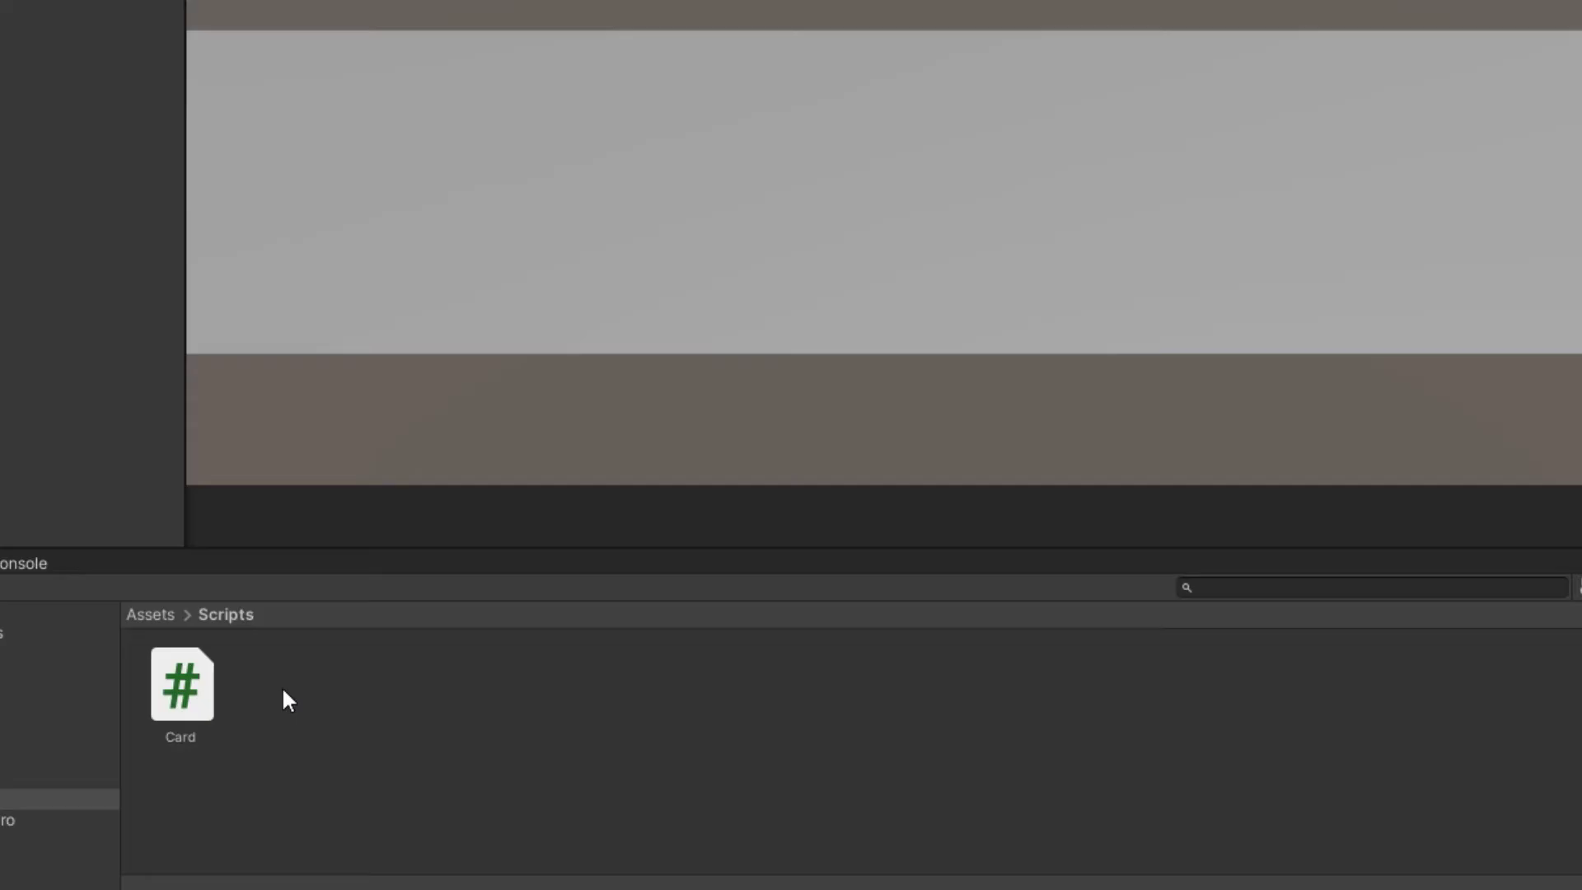
- Create a C# script named 'CardHolder' in Scripts and select its default code
right_click(283, 691)
mouse_move(540, 42)
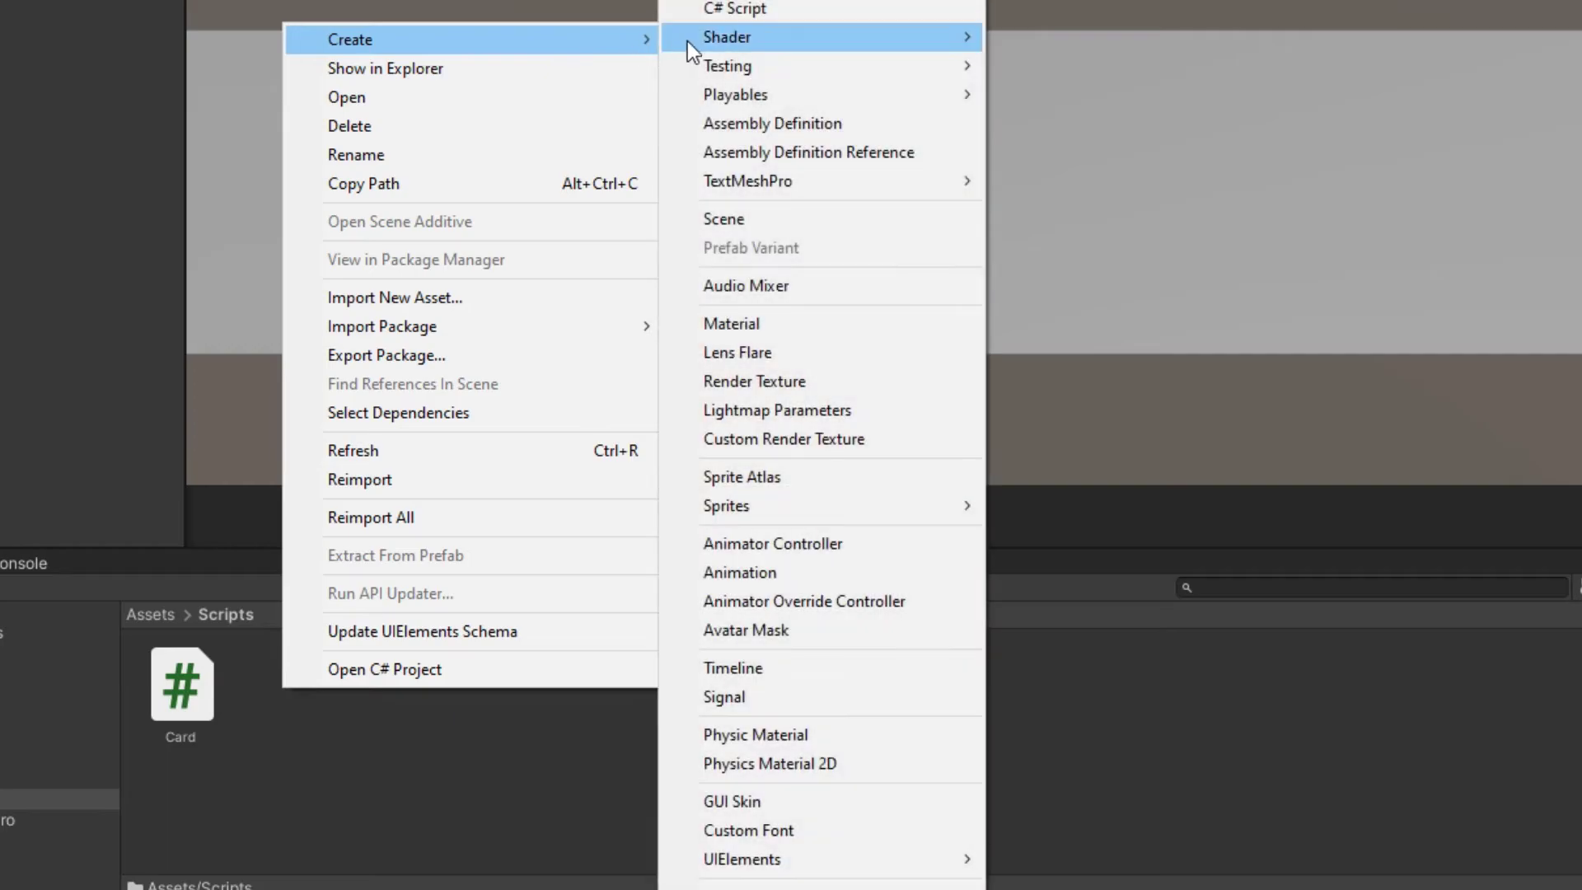
click(778, 8)
text(Card)
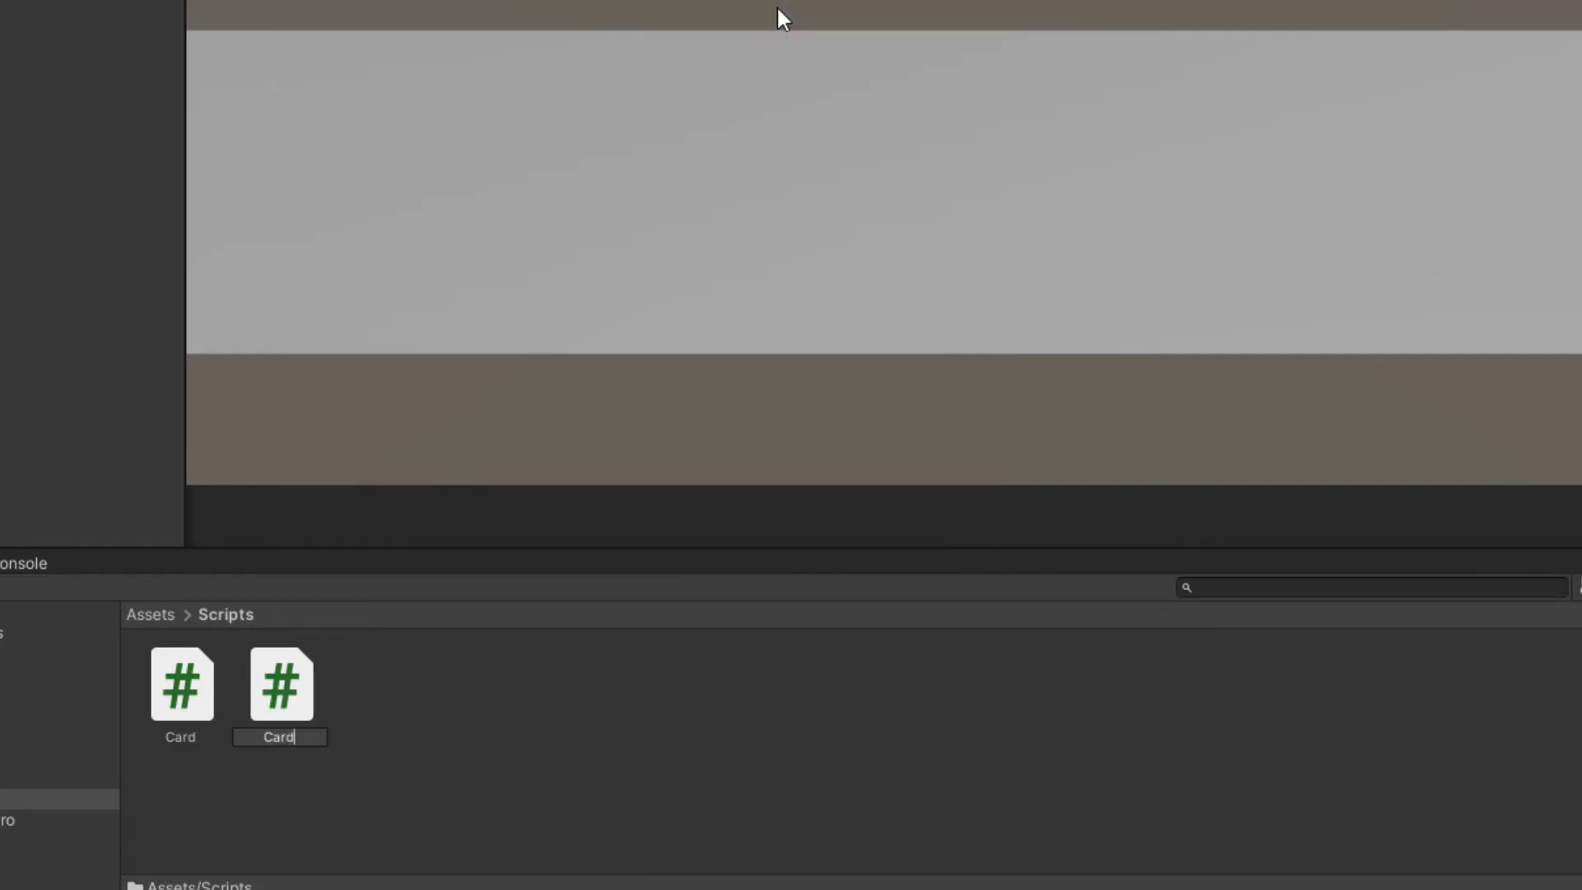
text(Holder)
key(Return)
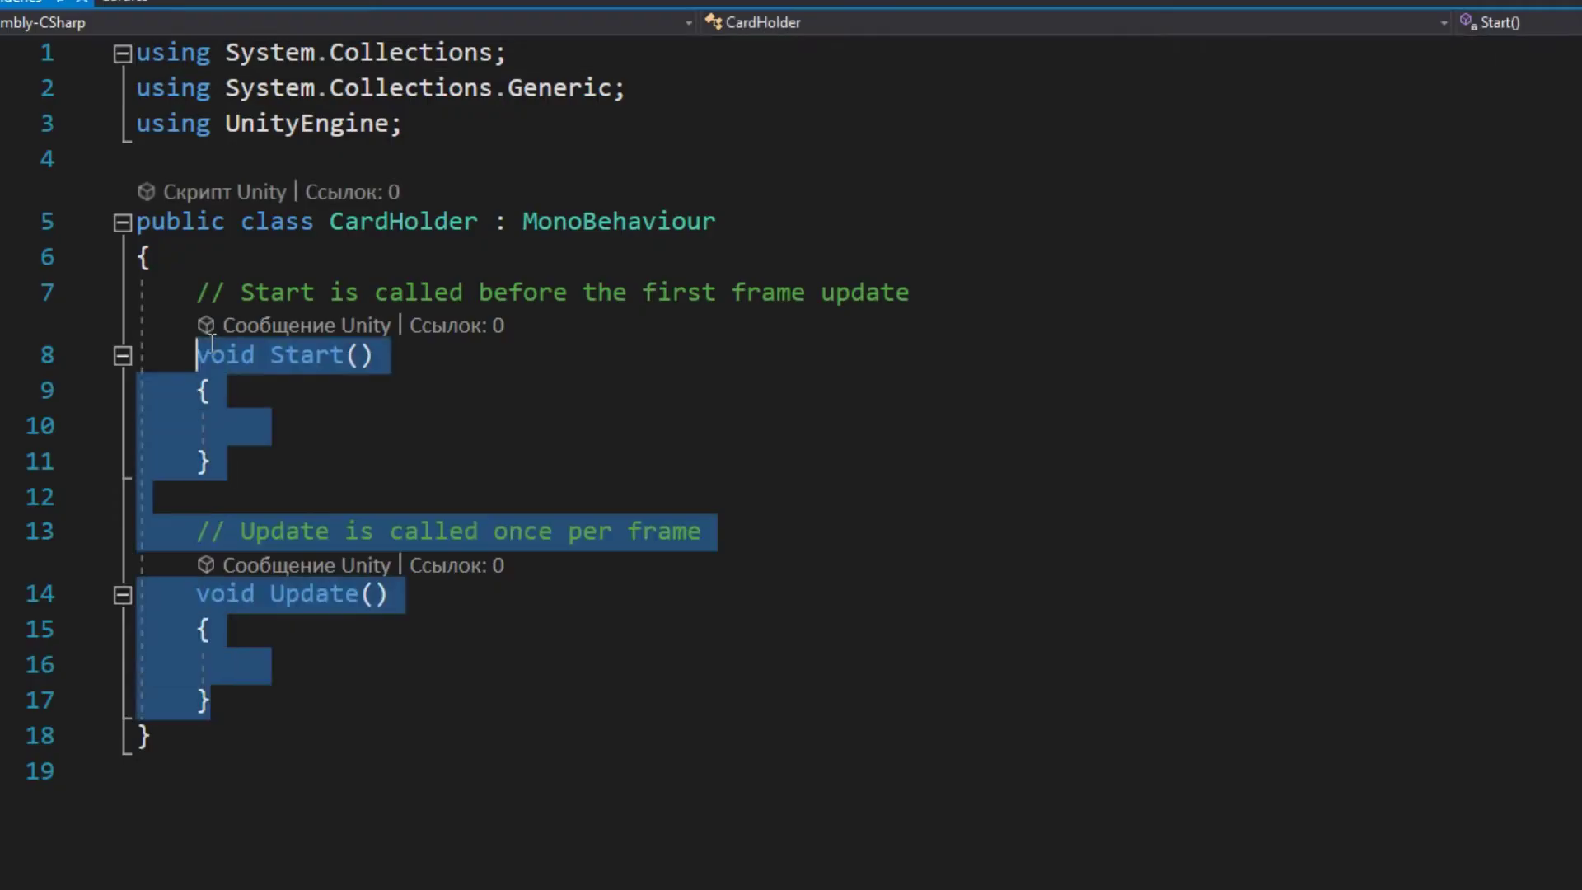
drag(194, 353, 209, 305)
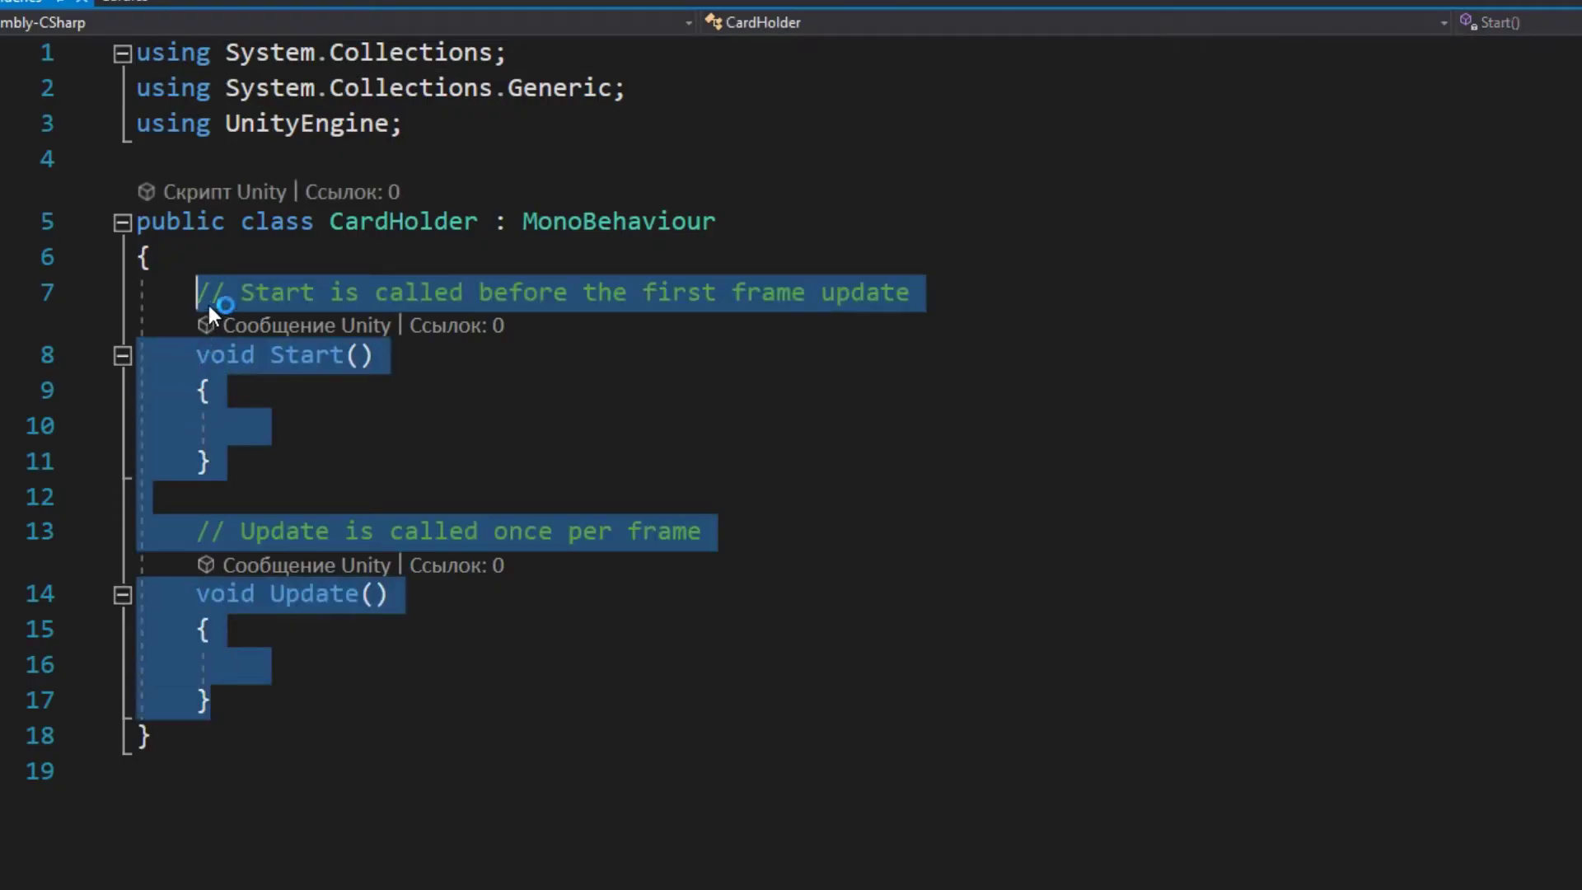
- Declare a [SerializeField] private Transform field named _cardHolderPosition in CardHolder
text(x)
key(BackSpace)
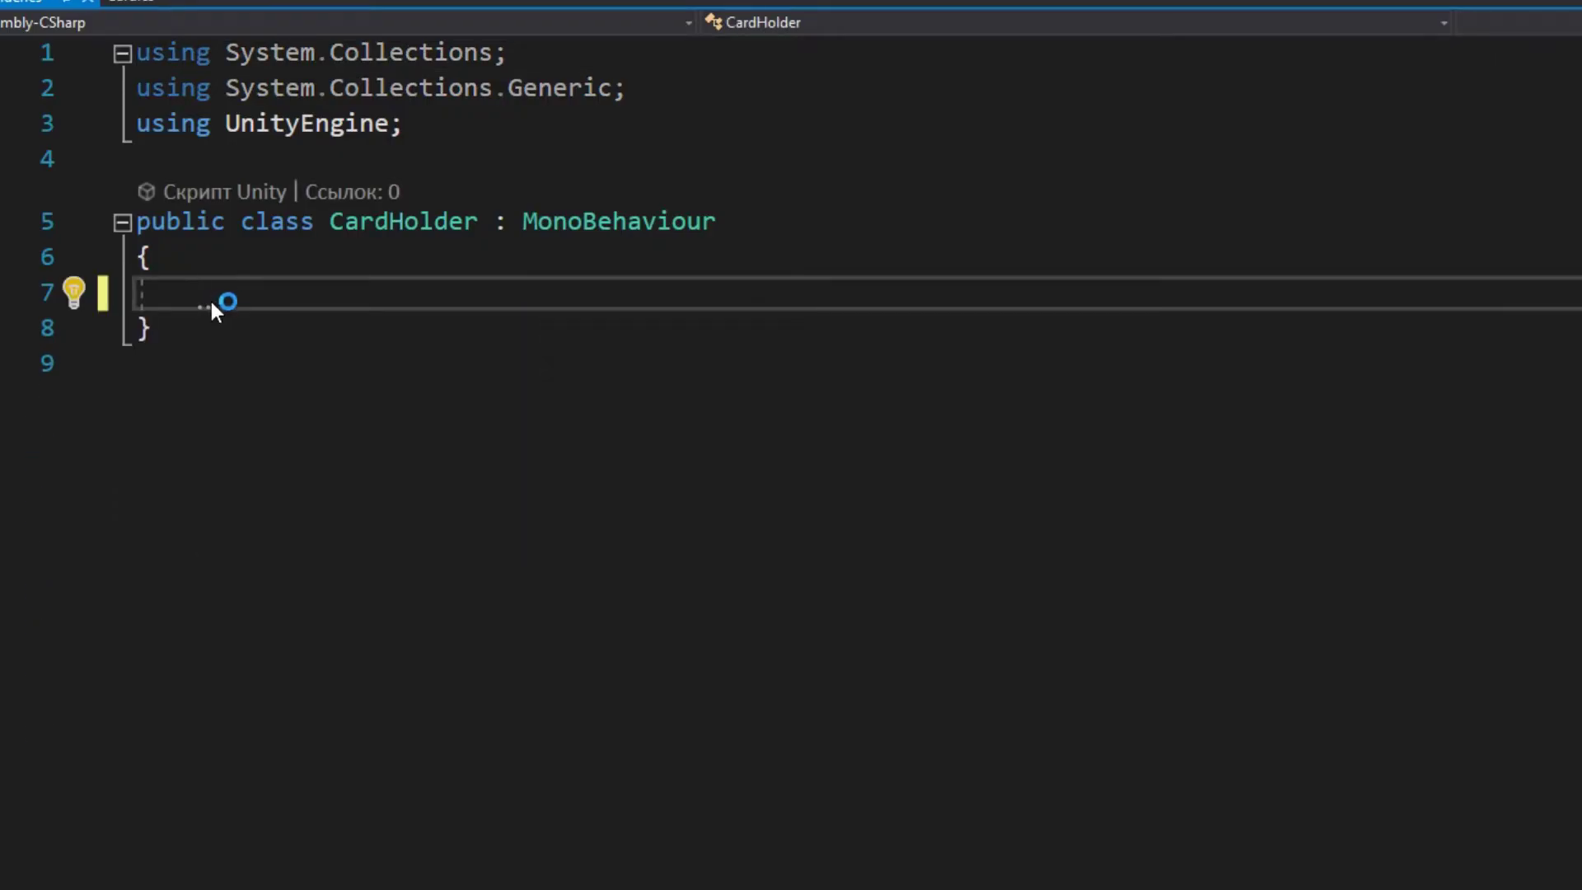
text([SerializeField])
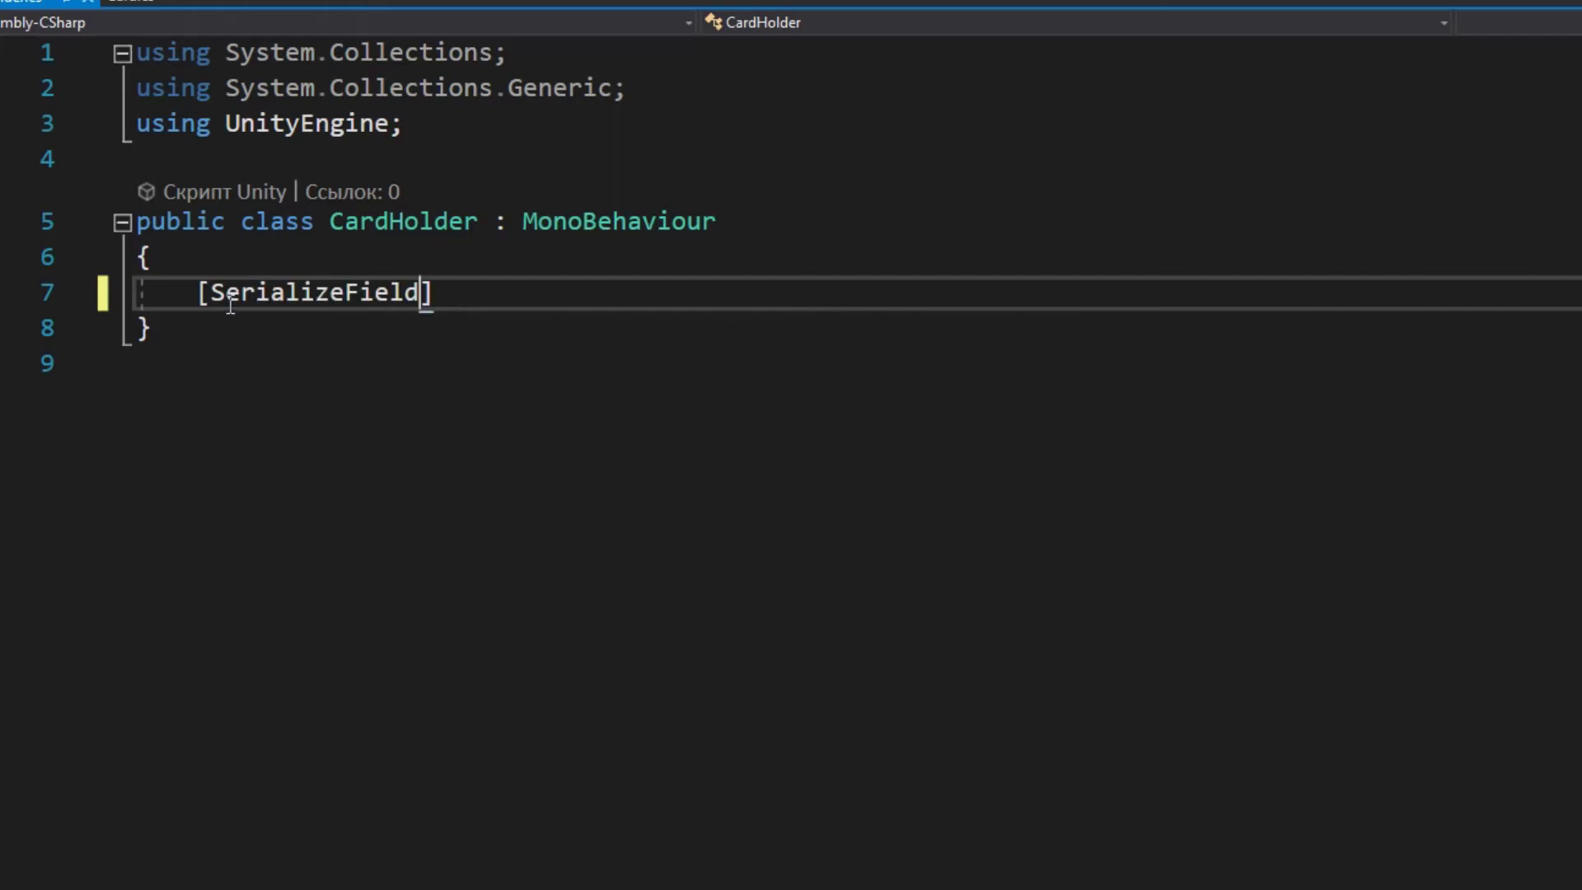
text( pruv)
key(BackSpace)
key(BackSpace)
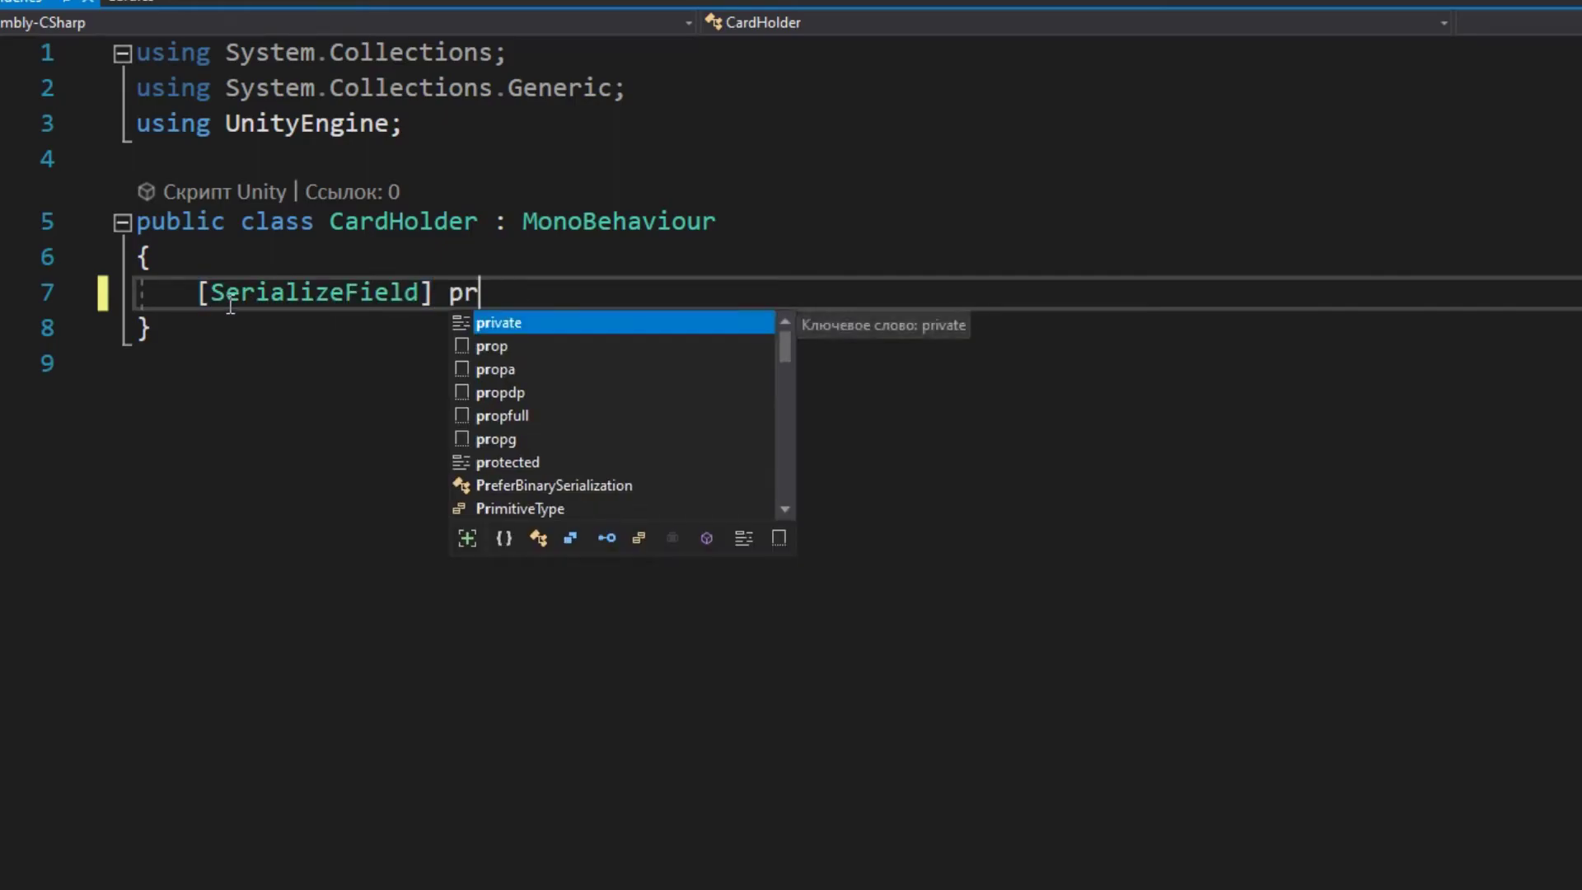
text(ivate Tra)
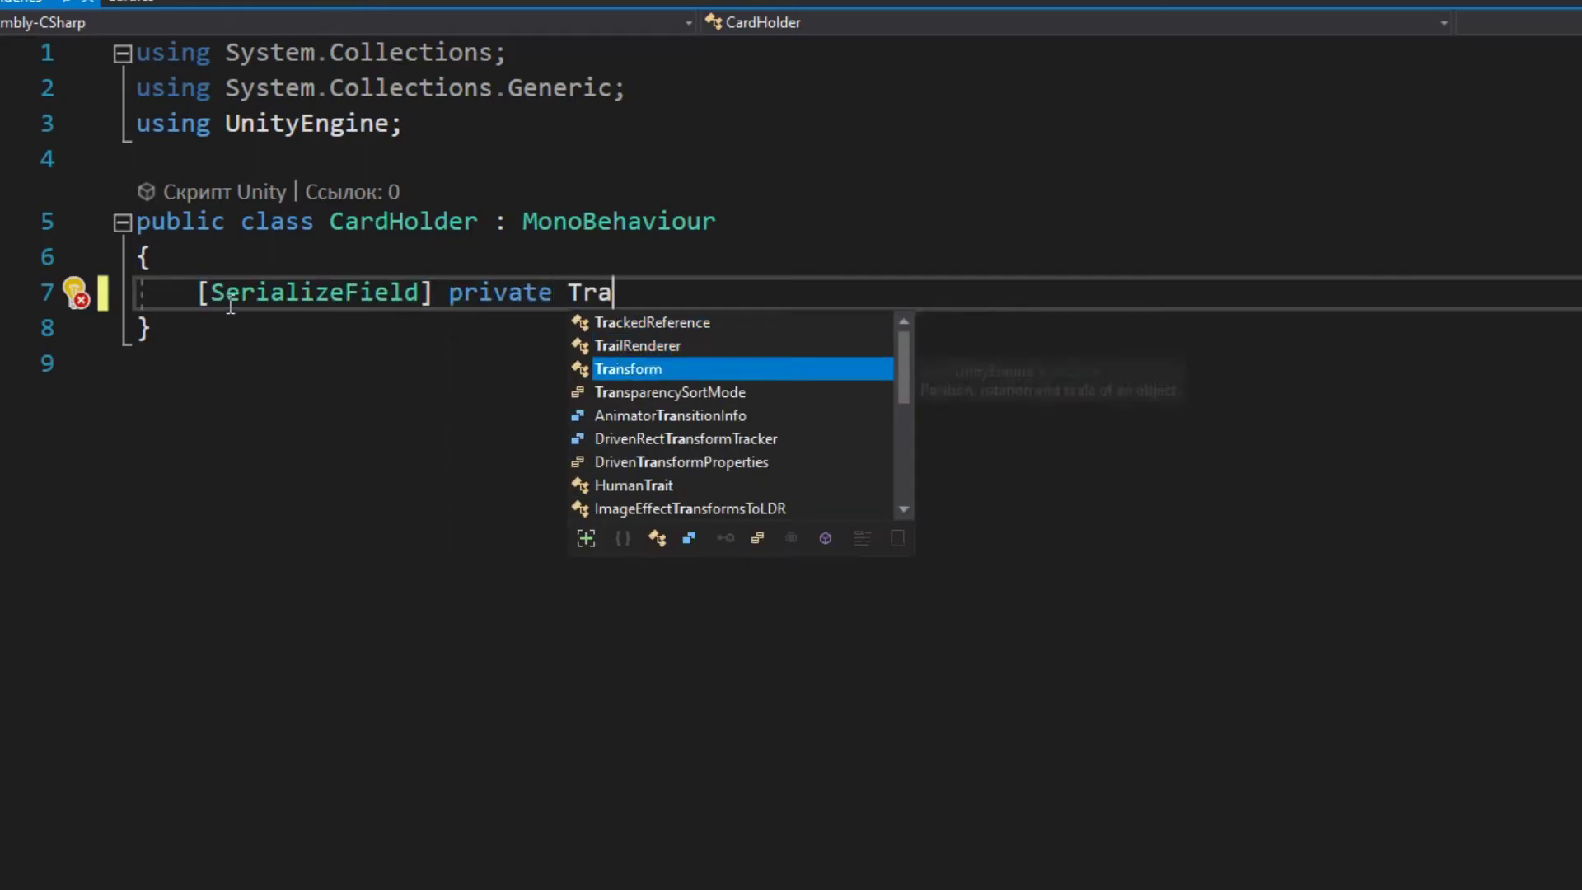
text(nsform _cardH)
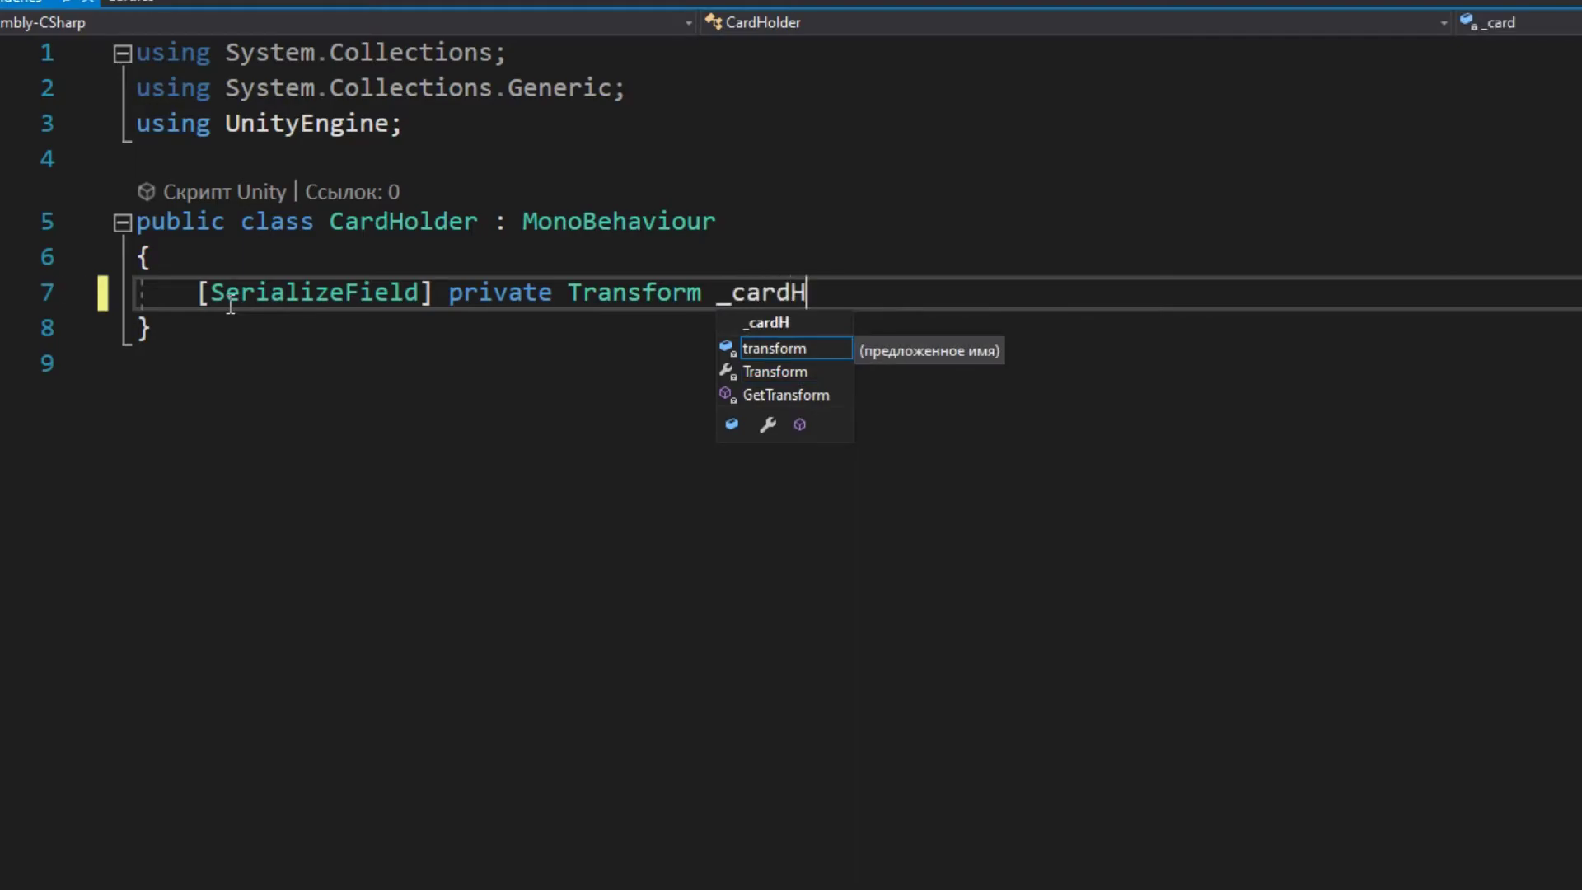
text(olderPosition;)
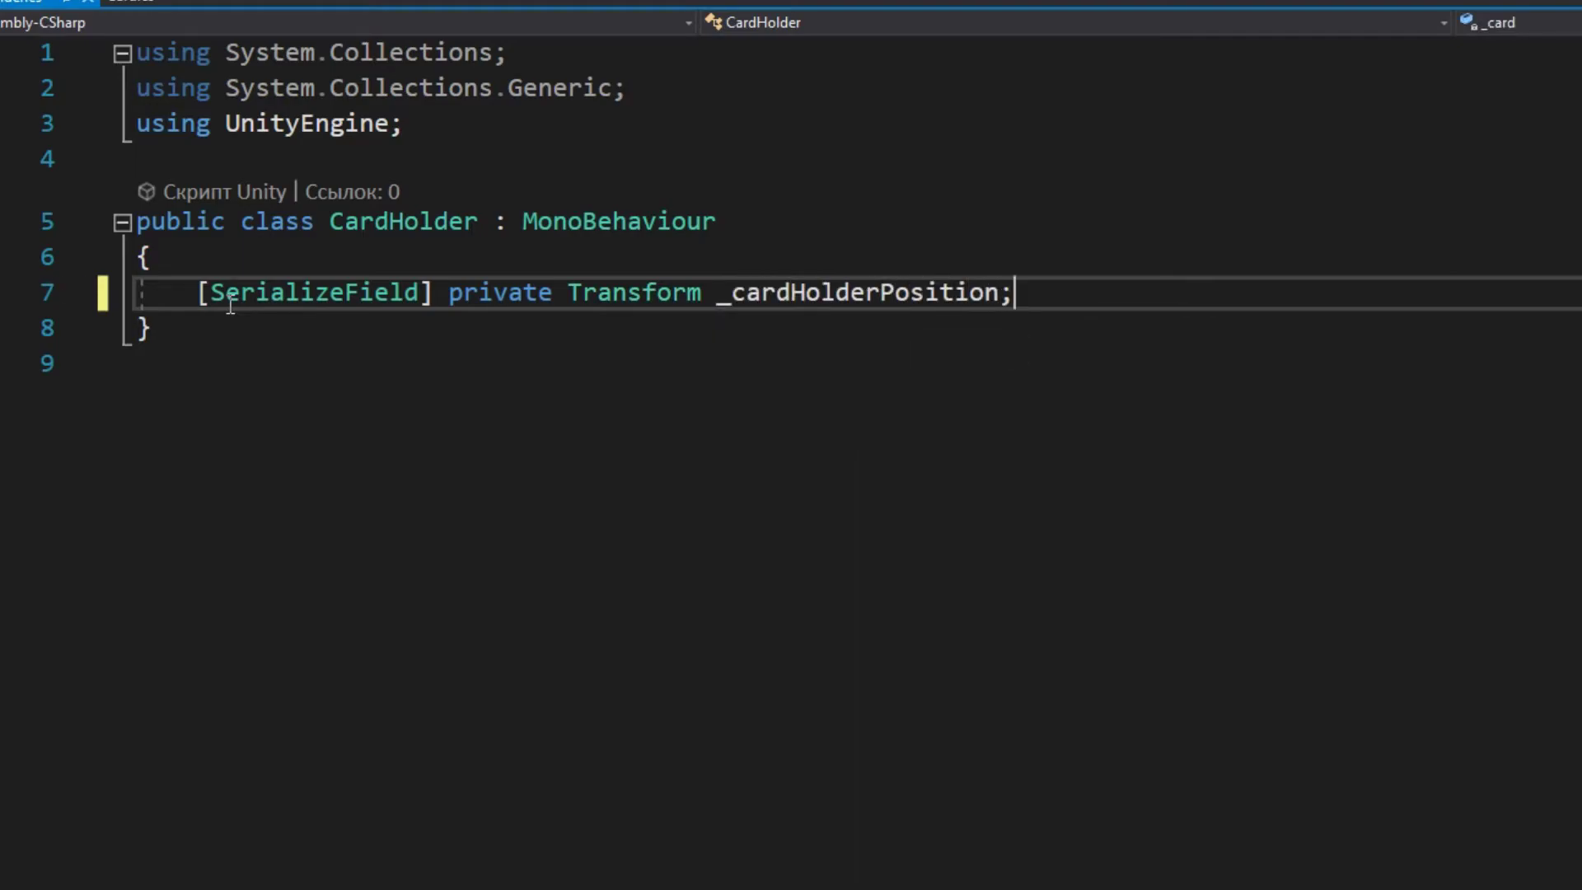
key(Return)
- Add serialized private fields GameObject _card and Card[] _cardSO
text([SerializeField])
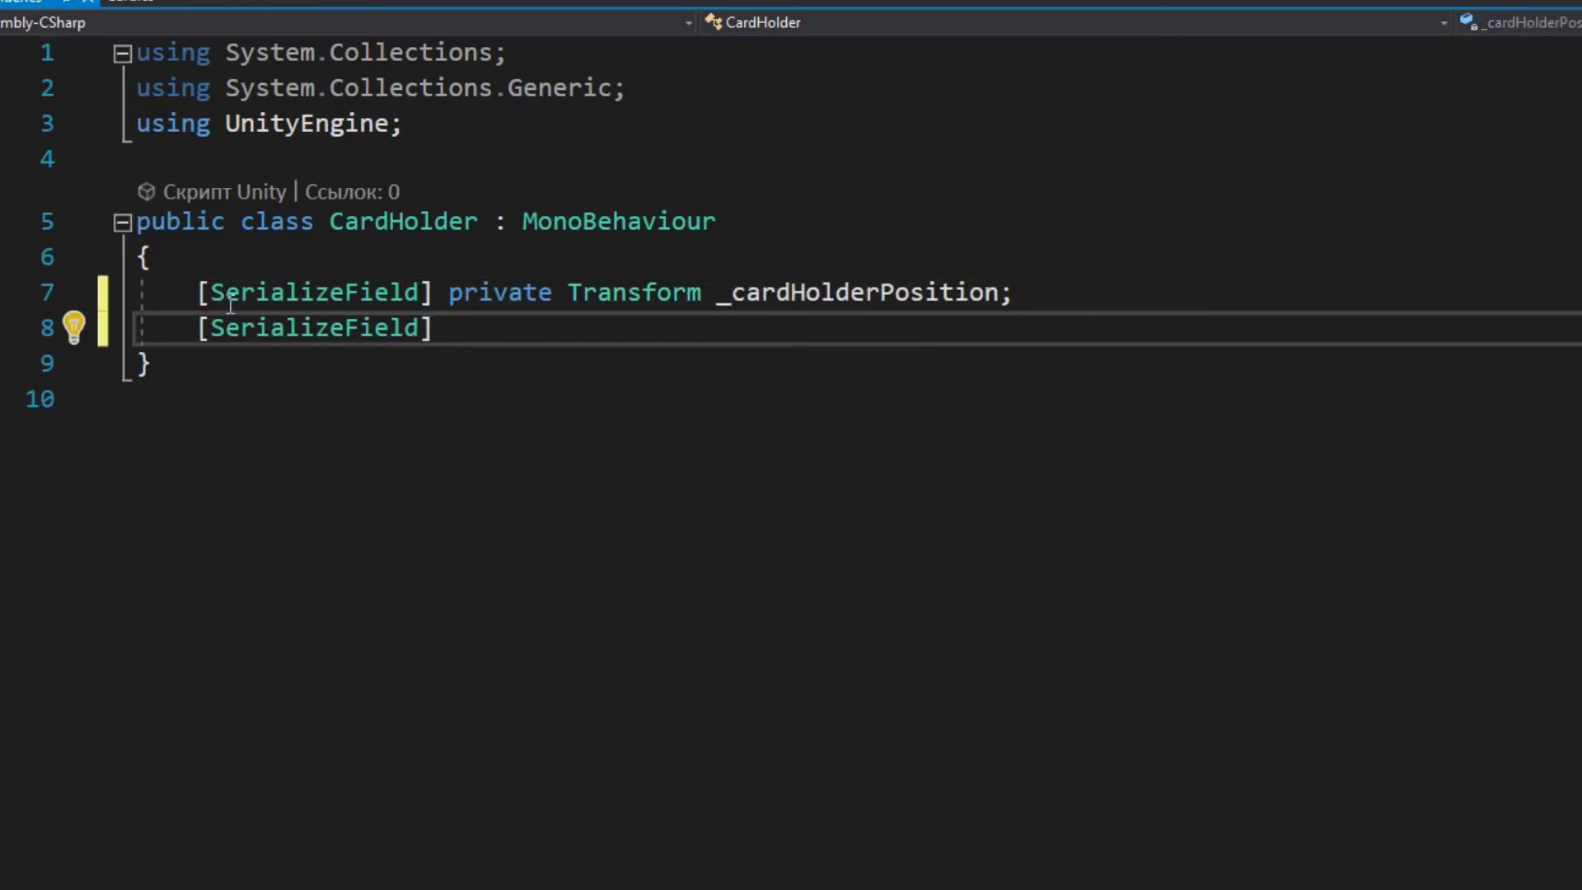
text( private GameObject Card;)
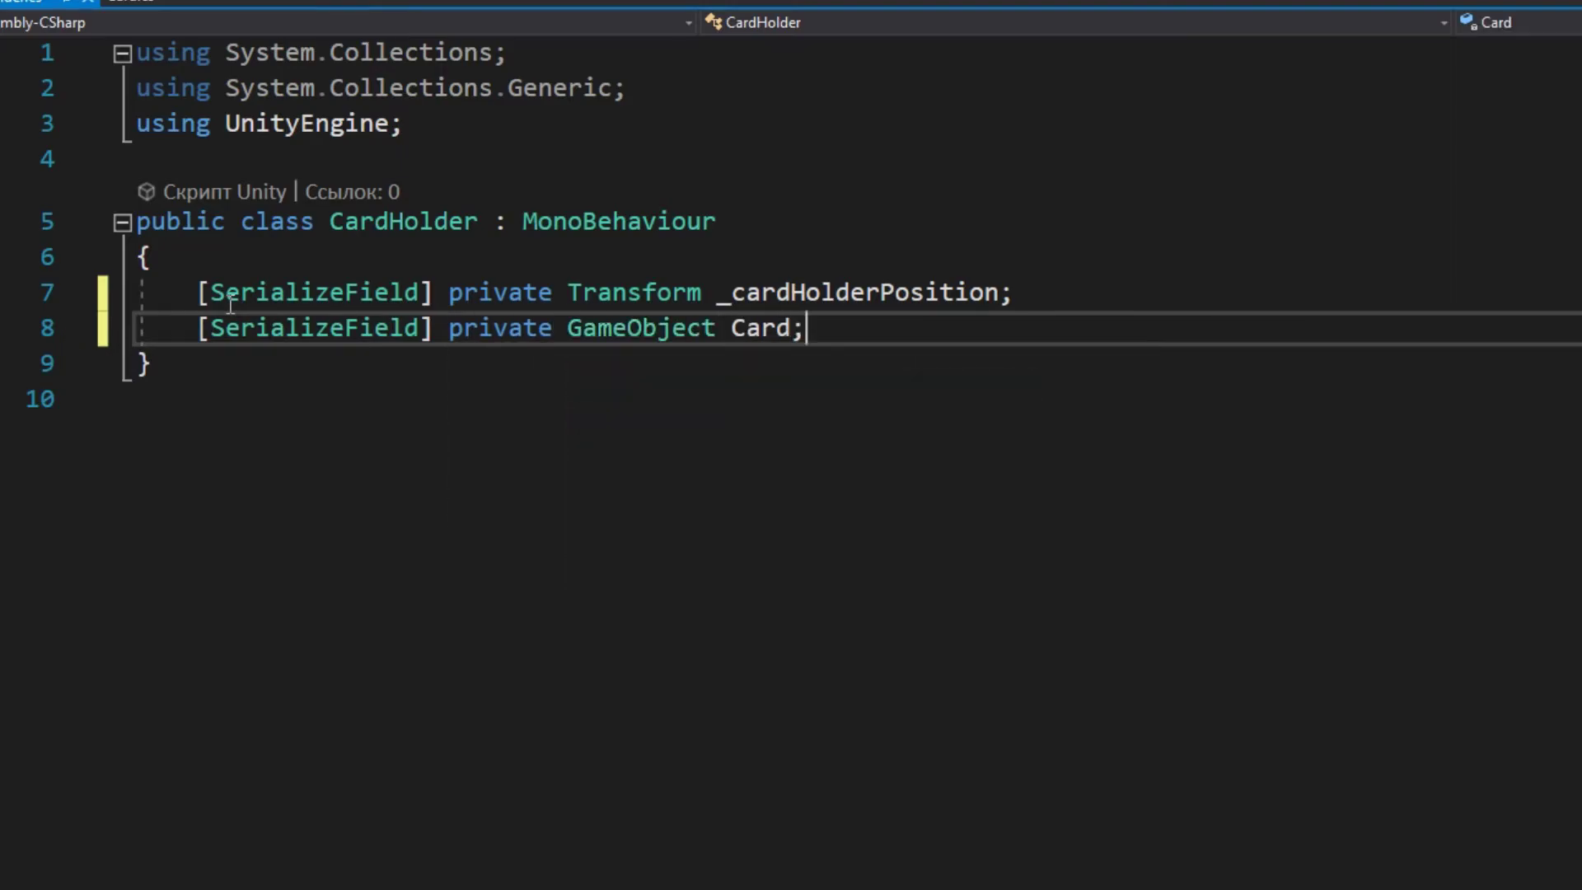
key(BackSpace)
key(BackSpace)
key(BackSpace)
key(BackSpace)
text(_card')
key(Return)
text([SerializeField])
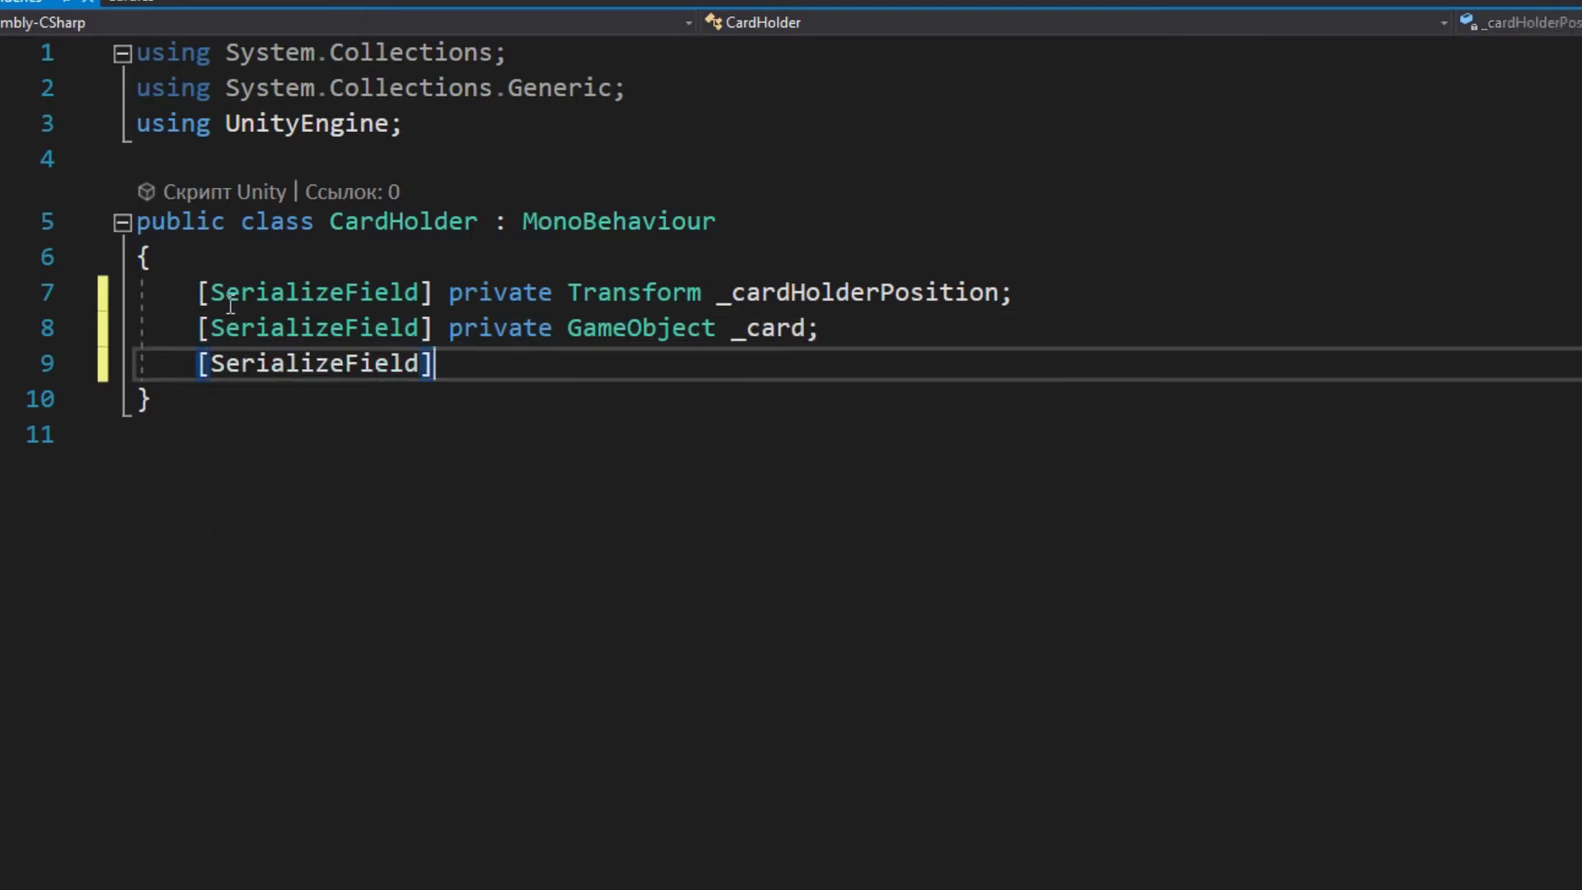
text( private Card)
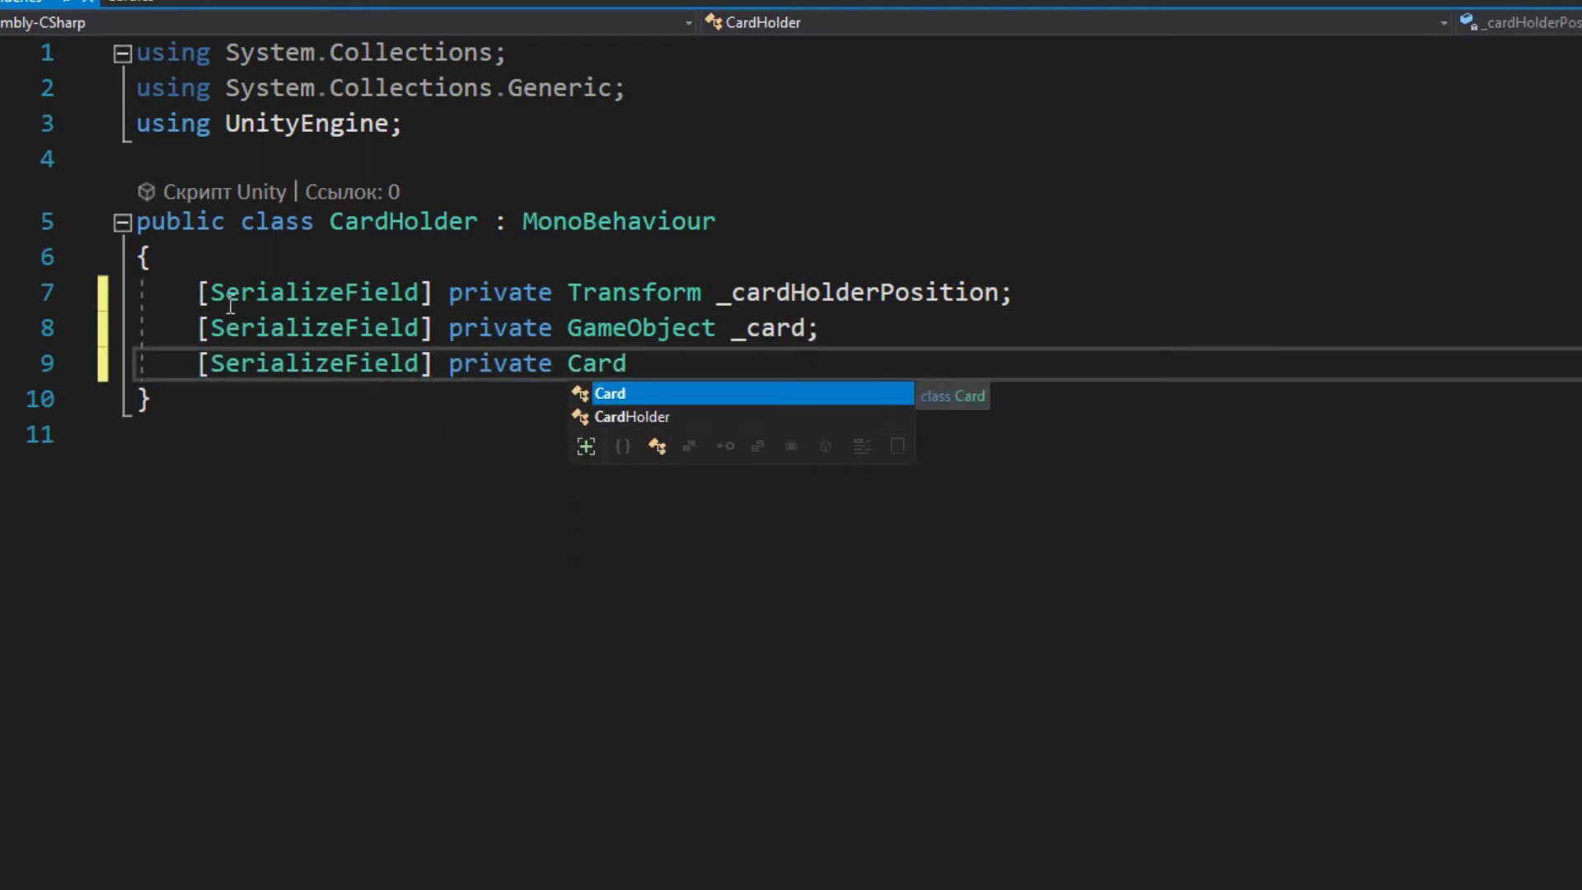
text([] _cardSO;)
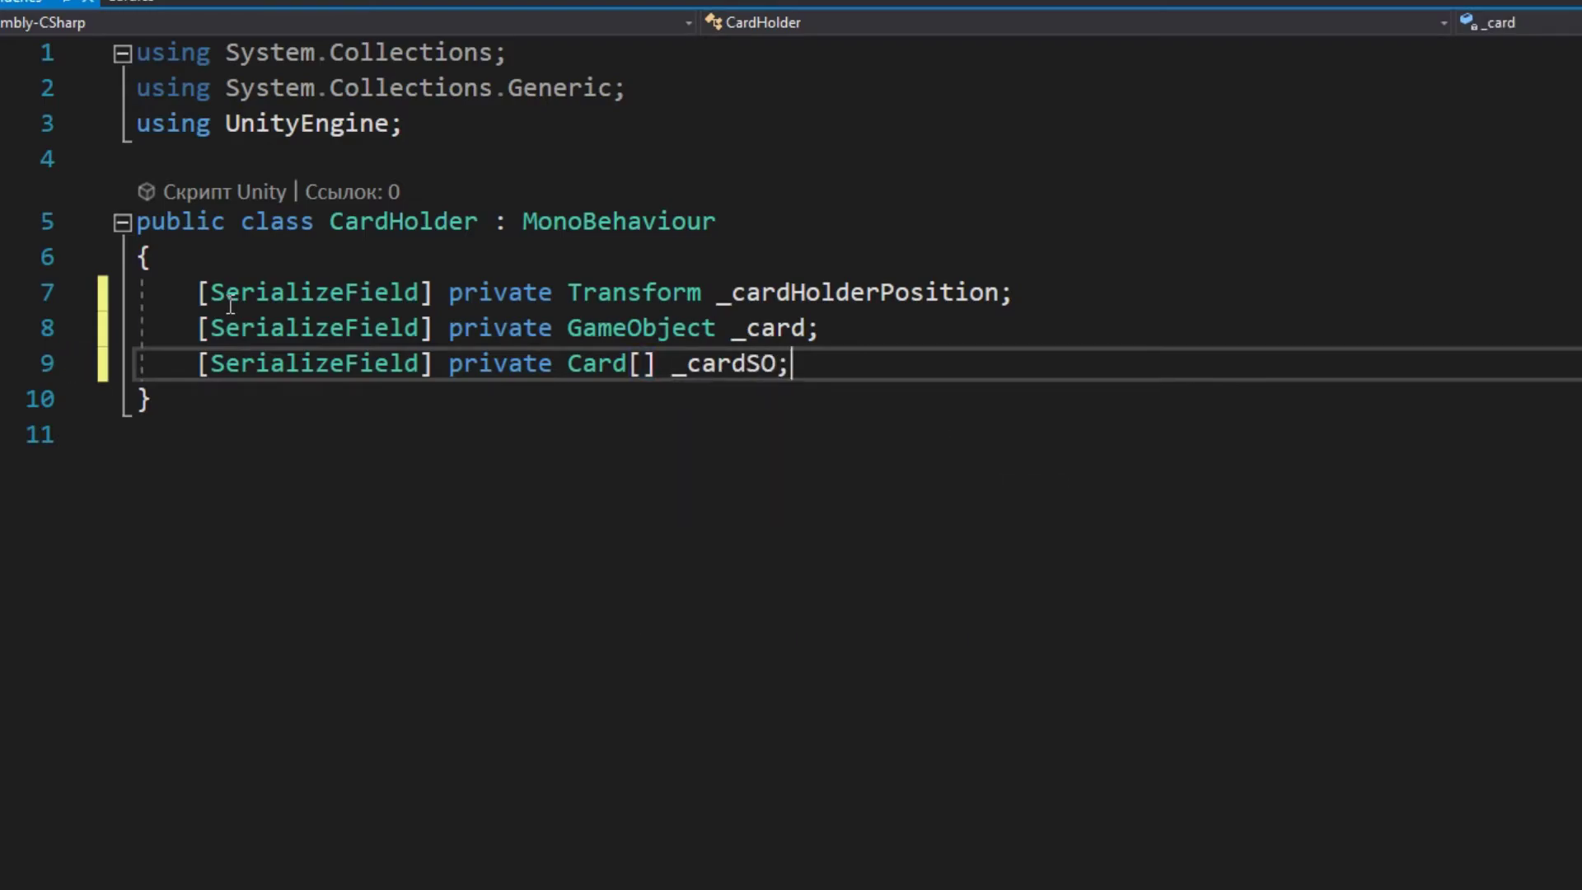
key(Return)
- Add private fields int _cardsAmmount and GameObject[] _plantedCards
text(pri)
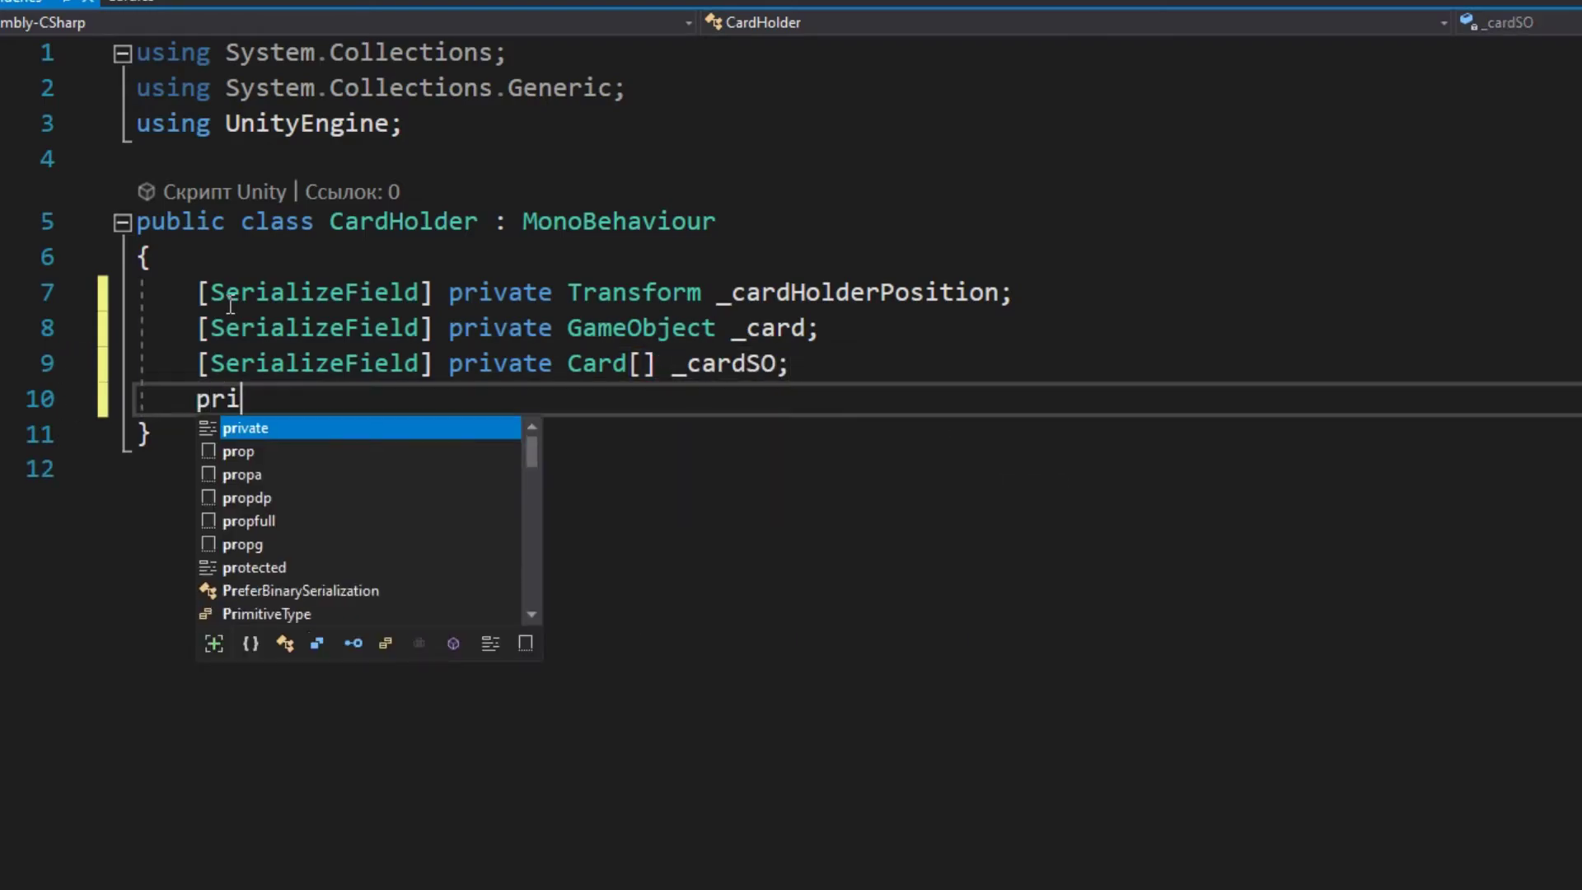
text(vate int _ca)
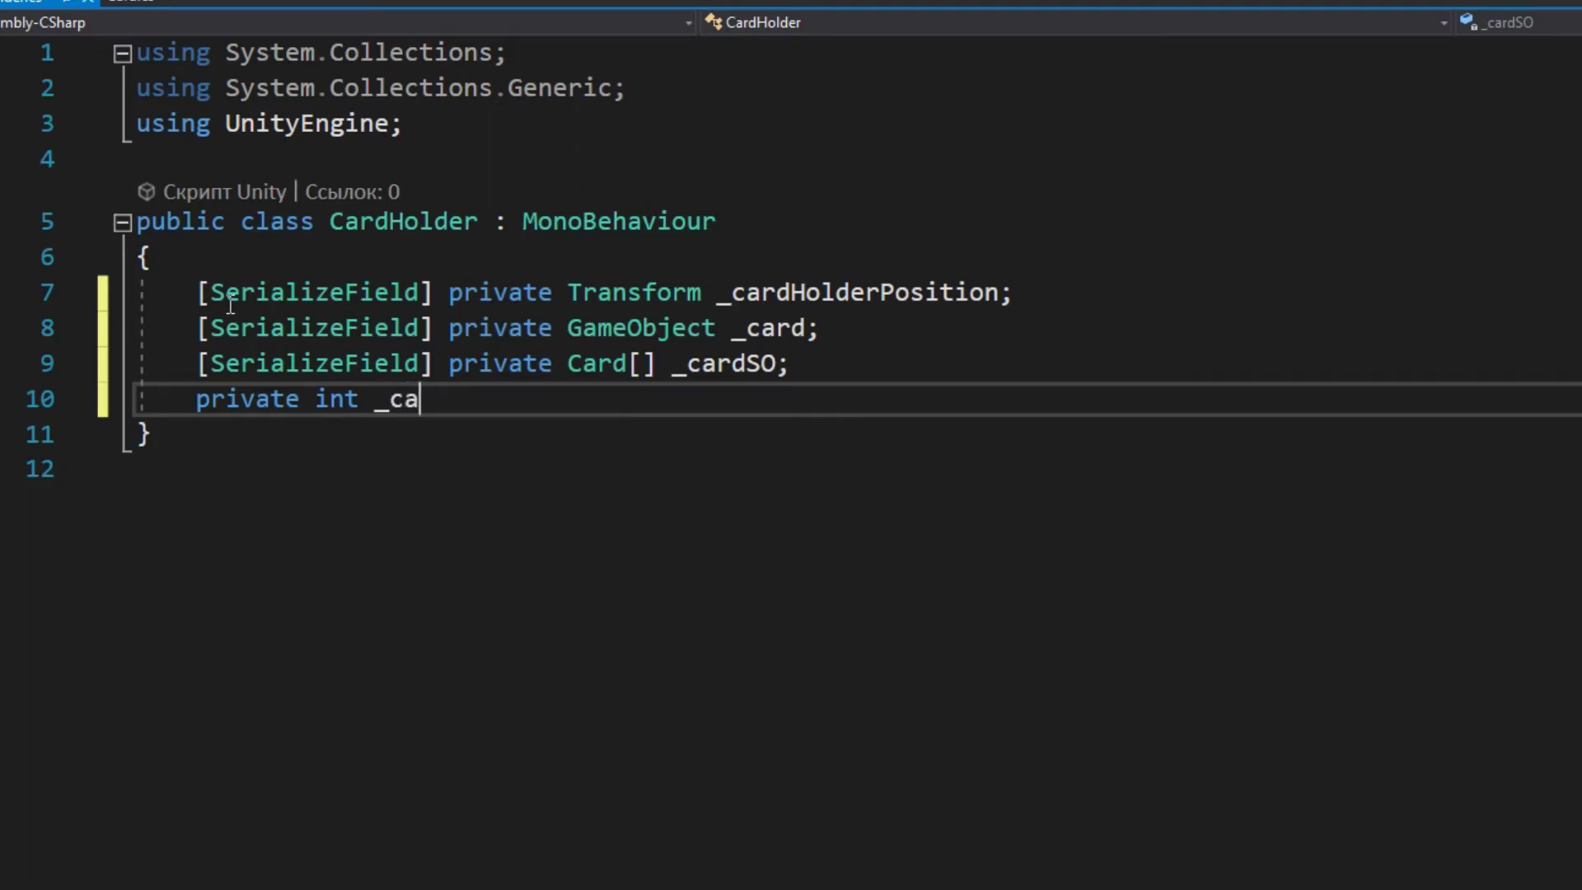
text(rdsAmmout)
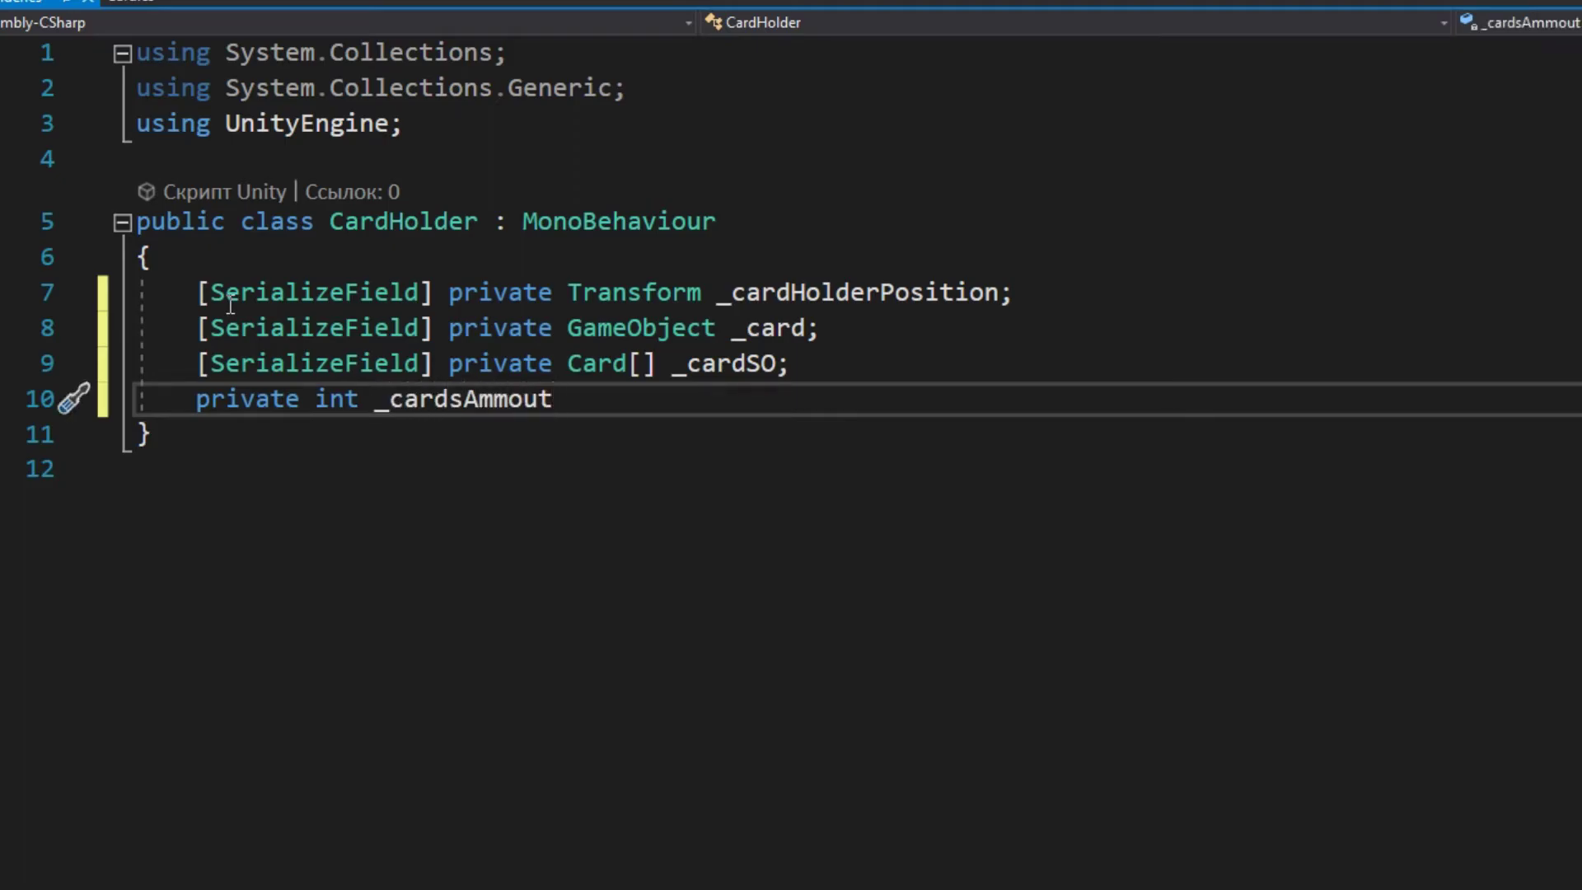
key(BackSpace)
key(BackSpace)
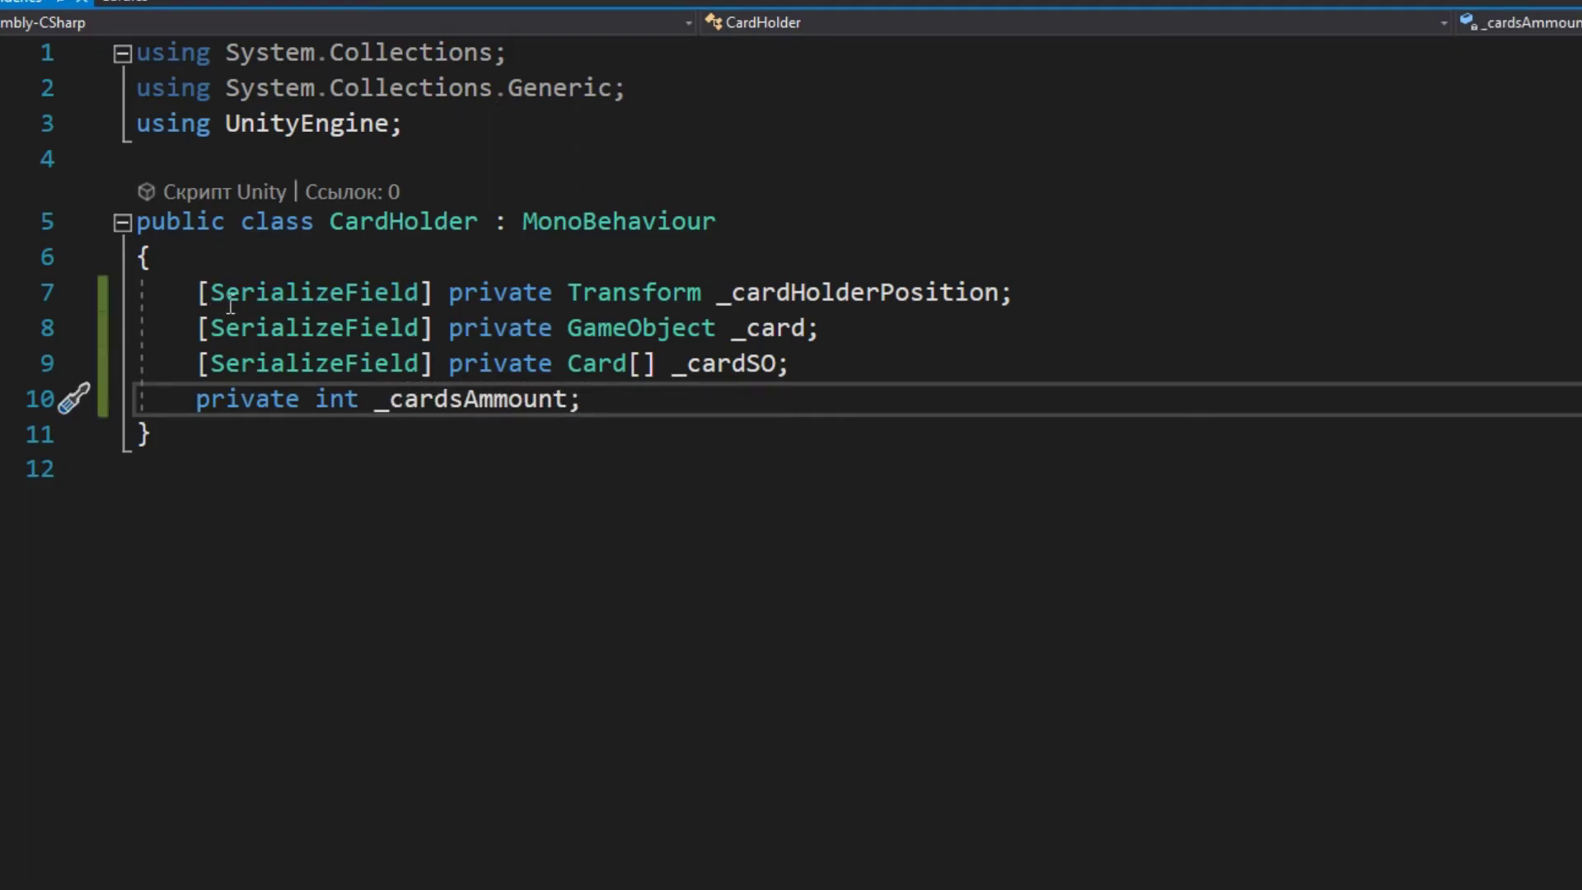
key(Return)
text(private GameObject[] )
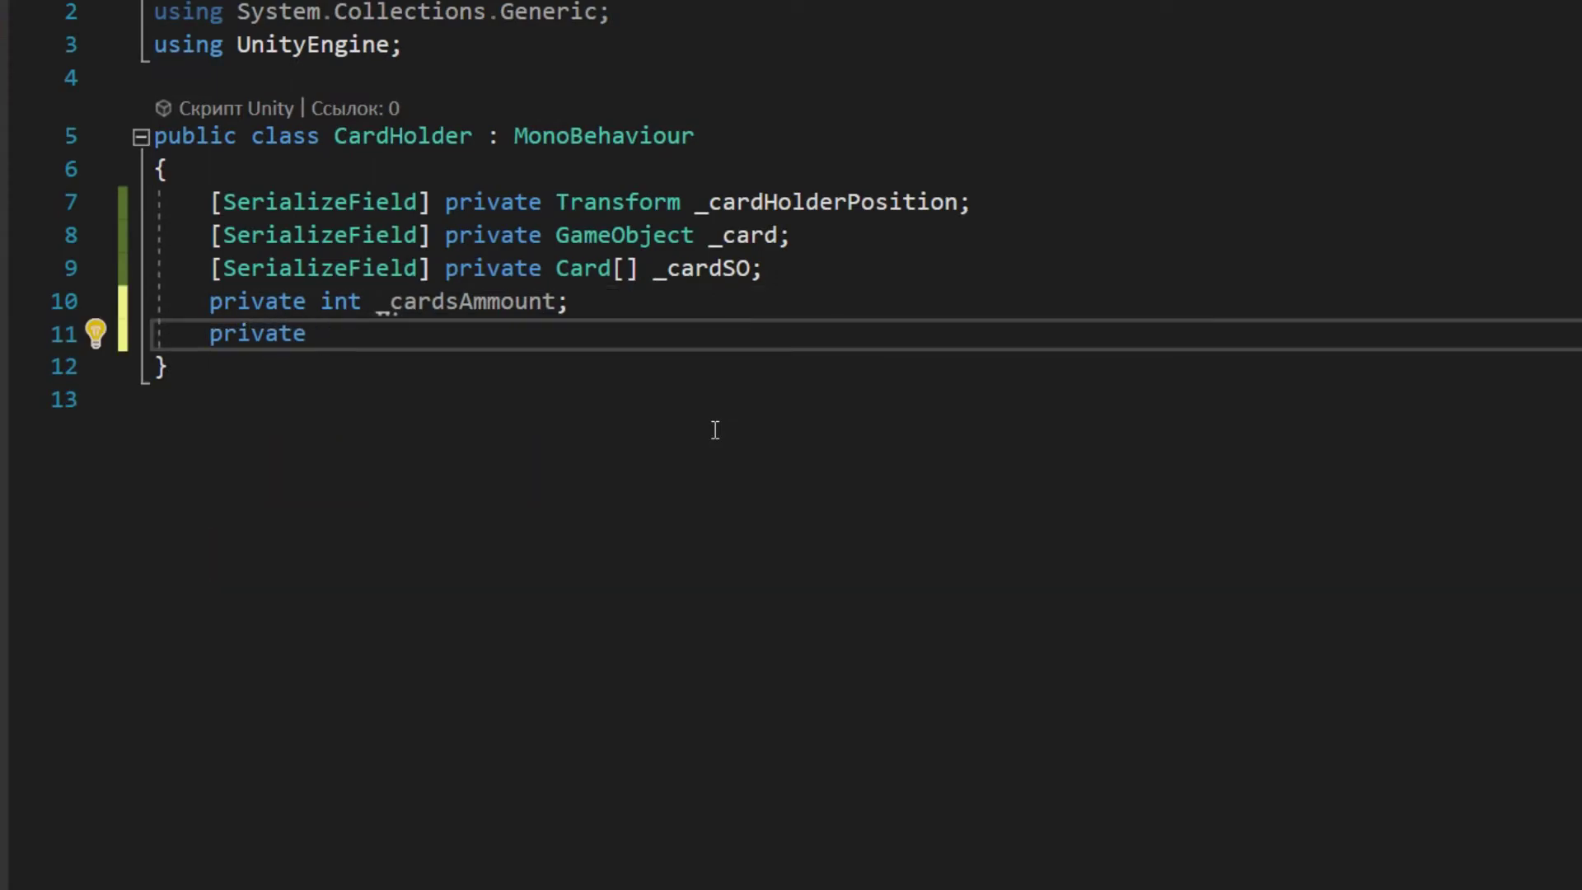
text(_pnatye)
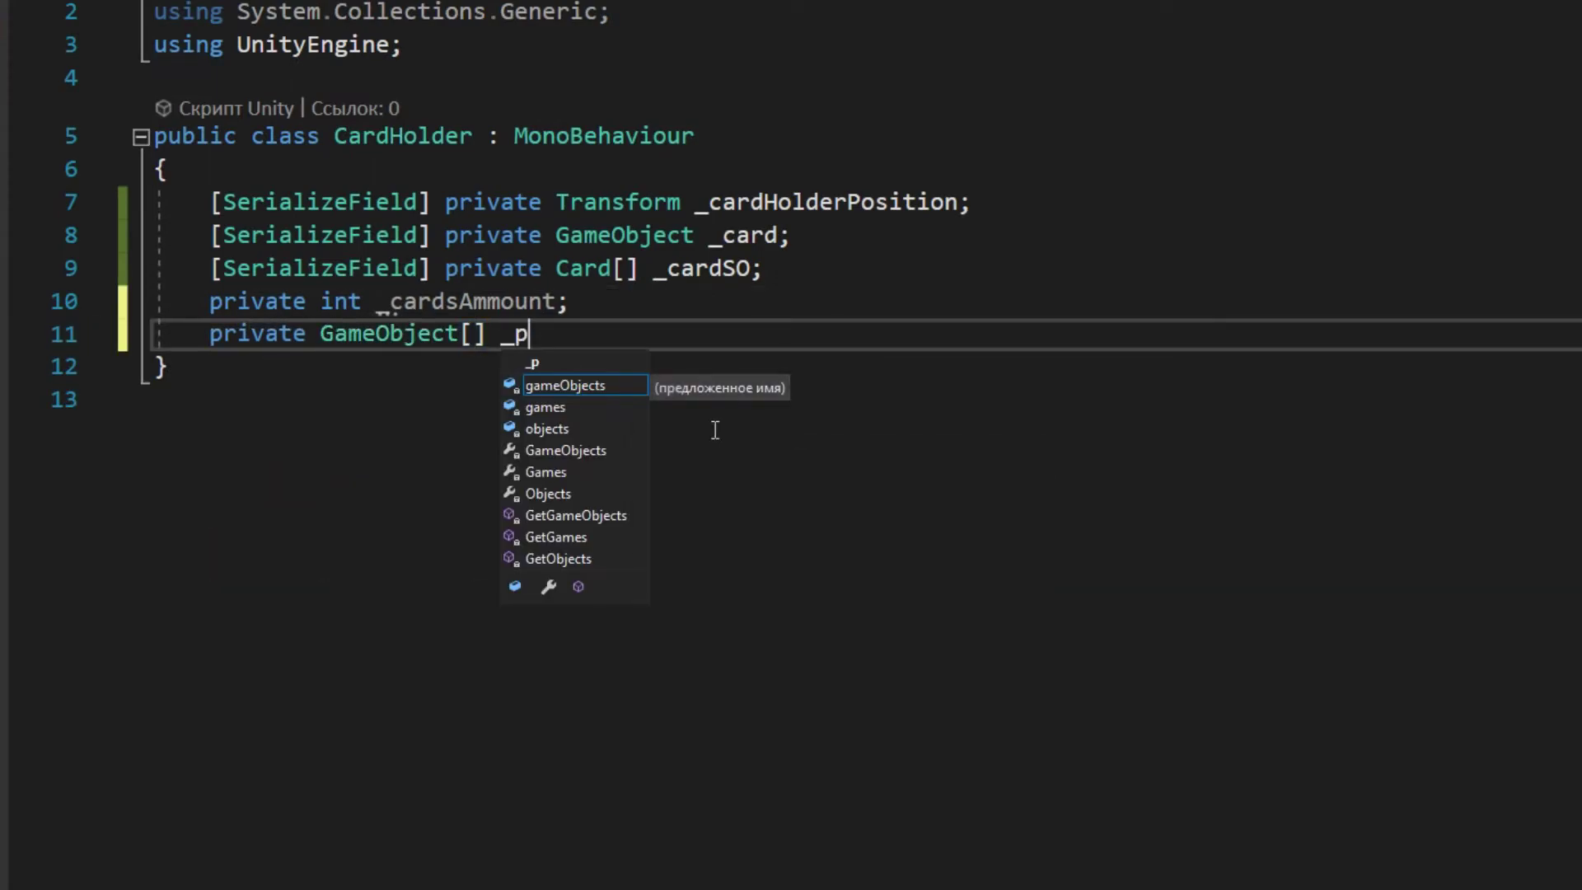
key(BackSpace)
key(BackSpace)
key(BackSpace)
key(BackSpace)
key(BackSpace)
text(lantedCards;)
key(Return)
key(Return)
- Add private fields int _cost and Sprite _icon
text(private int _coo)
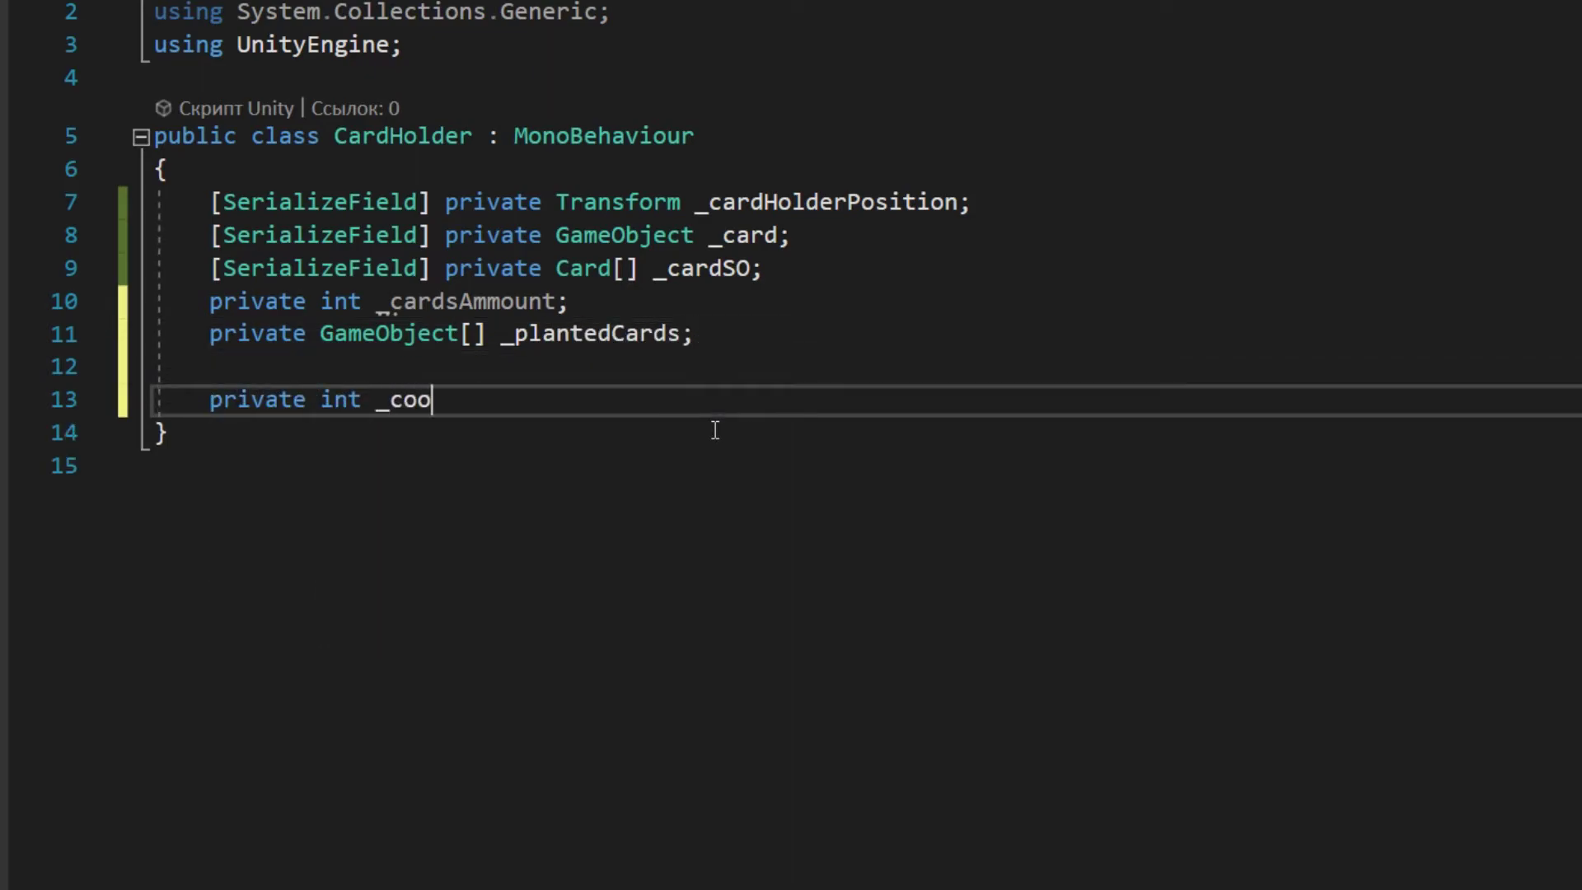
key(BackSpace)
text(st;)
key(Return)
text(private Sp)
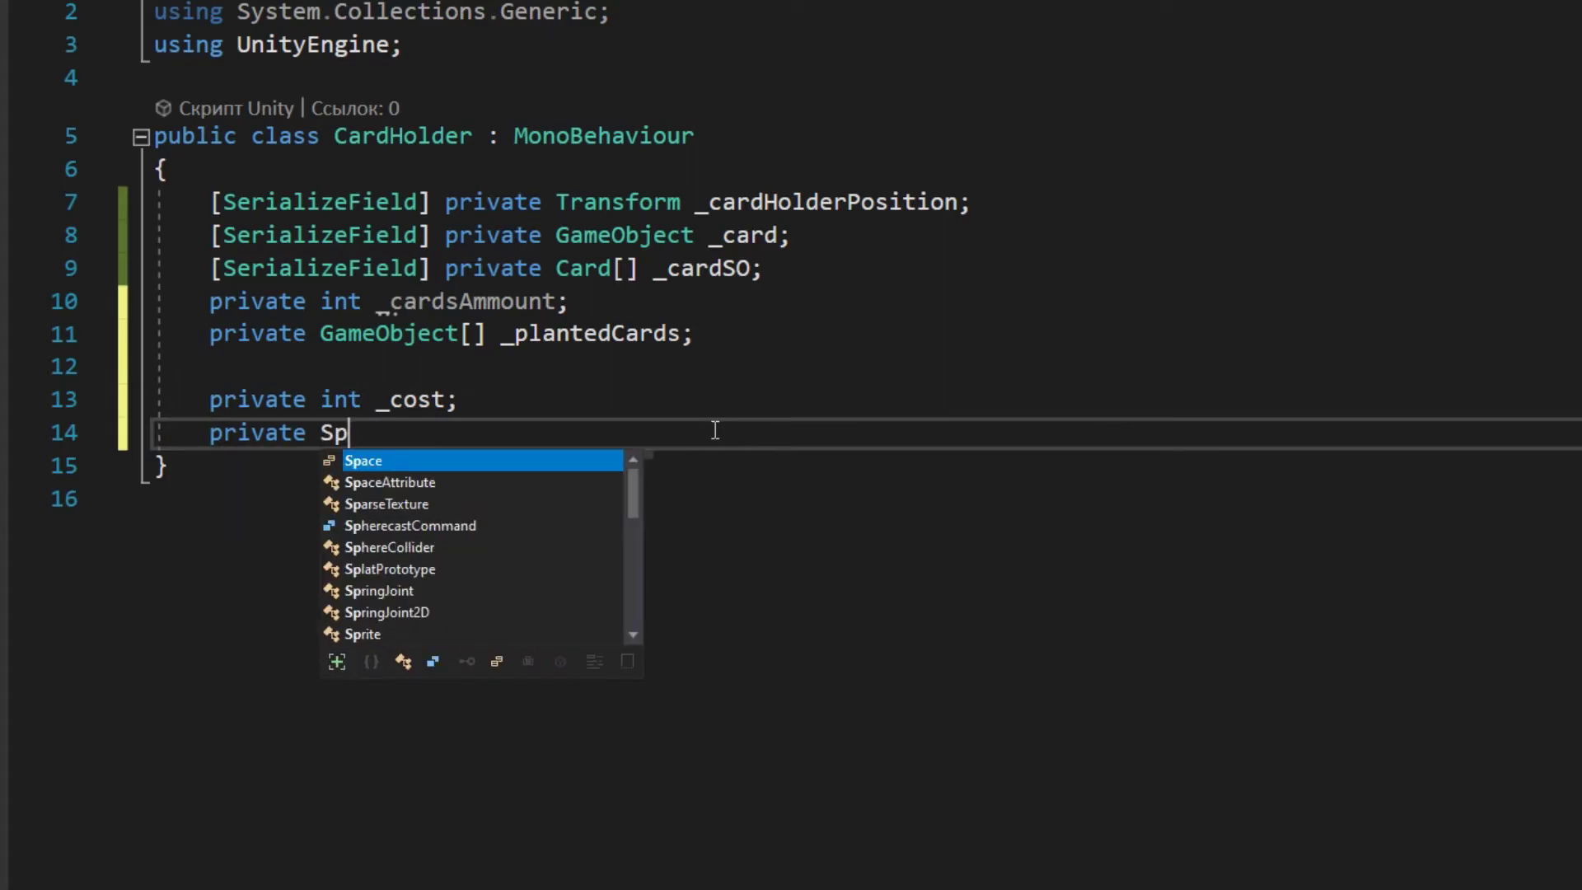
text(rite )
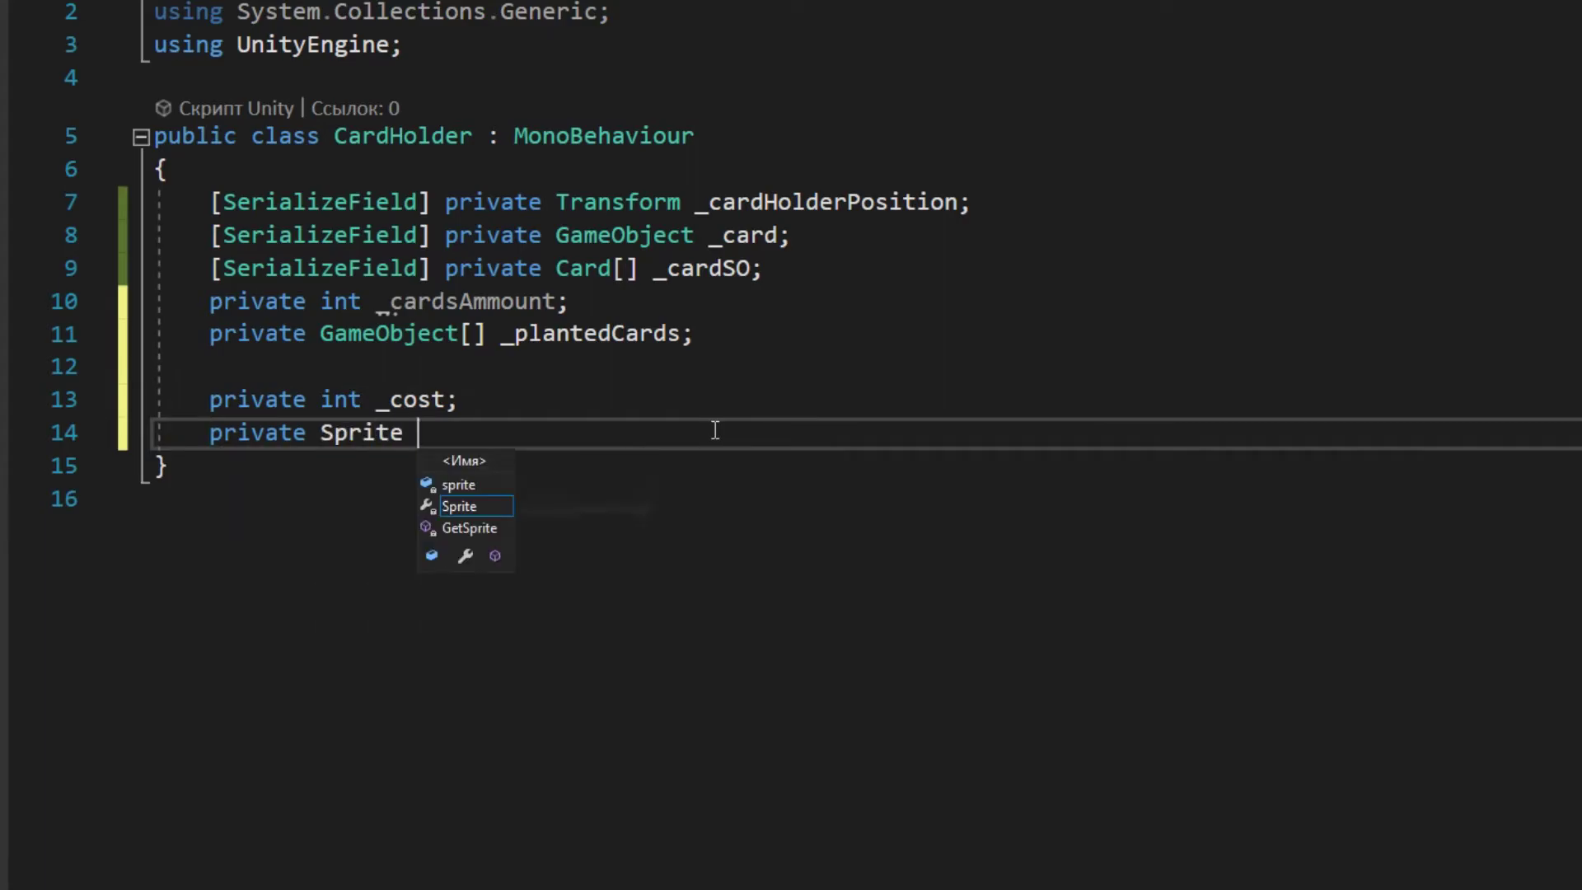
text(_icon;)
key(Return)
key(Return)
- Create a Start method and begin assigning _cardsAmmount from a _car… expression
text(S)
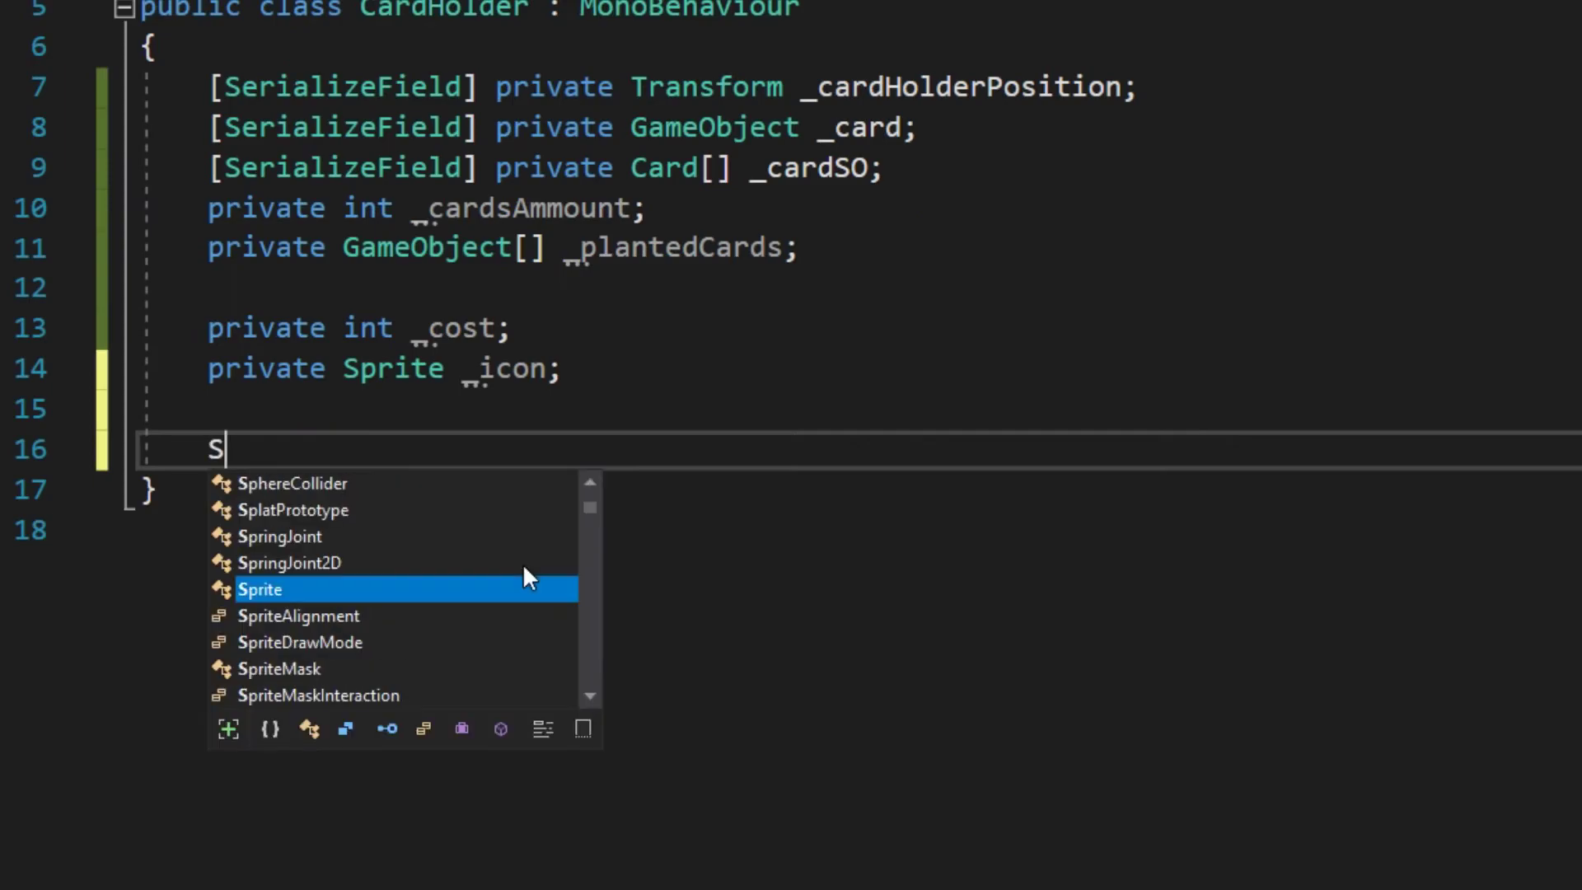
key(Tab)
key(BackSpace)
key(BackSpace)
key(BackSpace)
key(BackSpace)
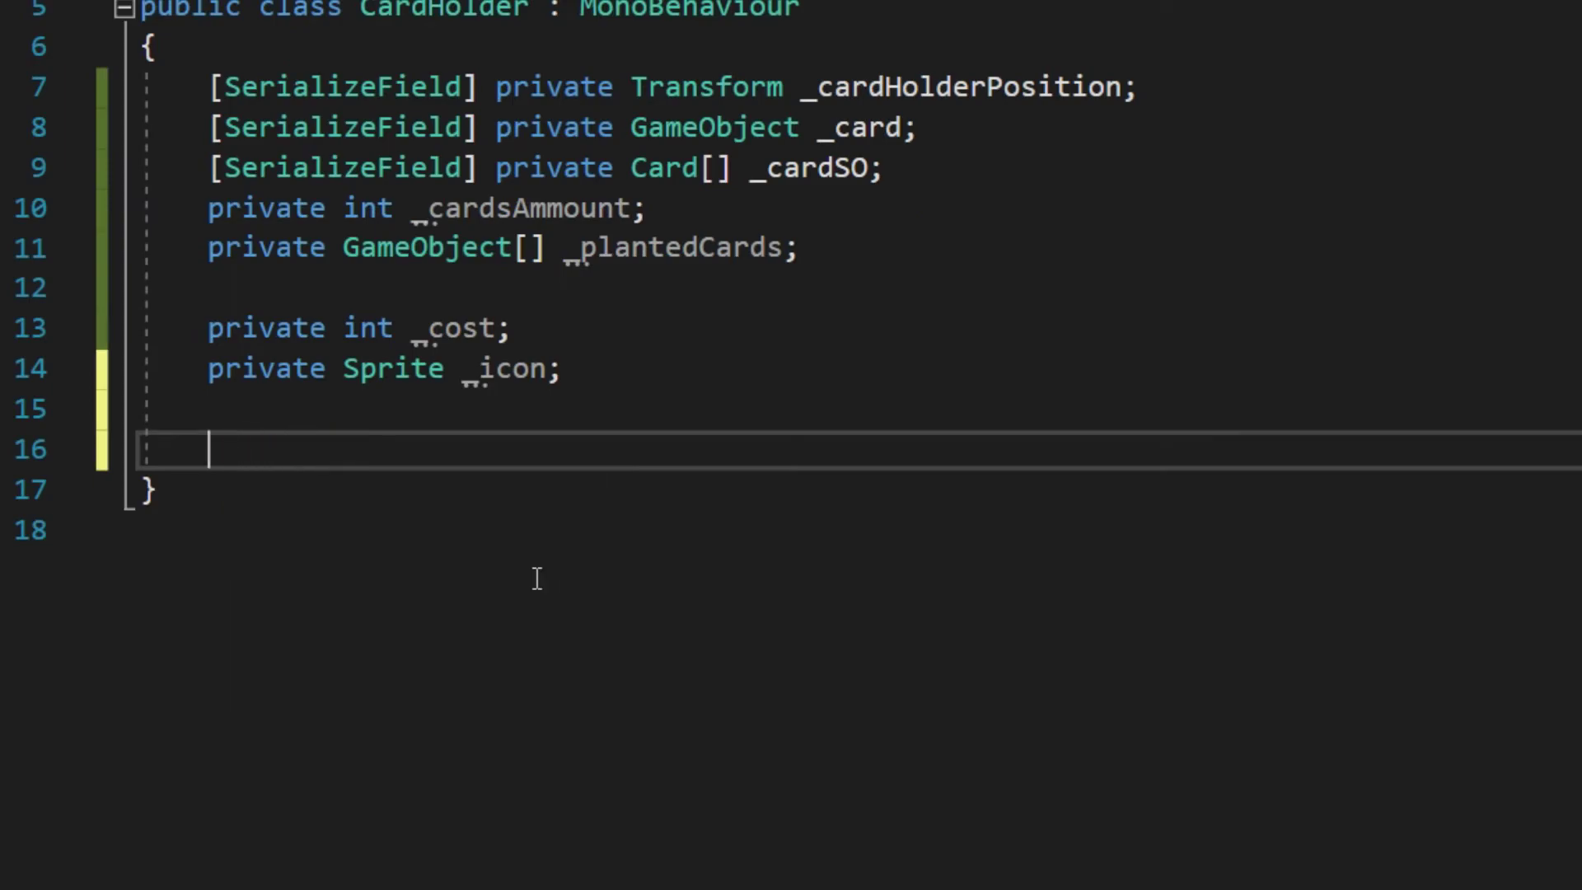
text(Start)
key(Tab)
text(_cardsA)
key(Tab)
text(=)
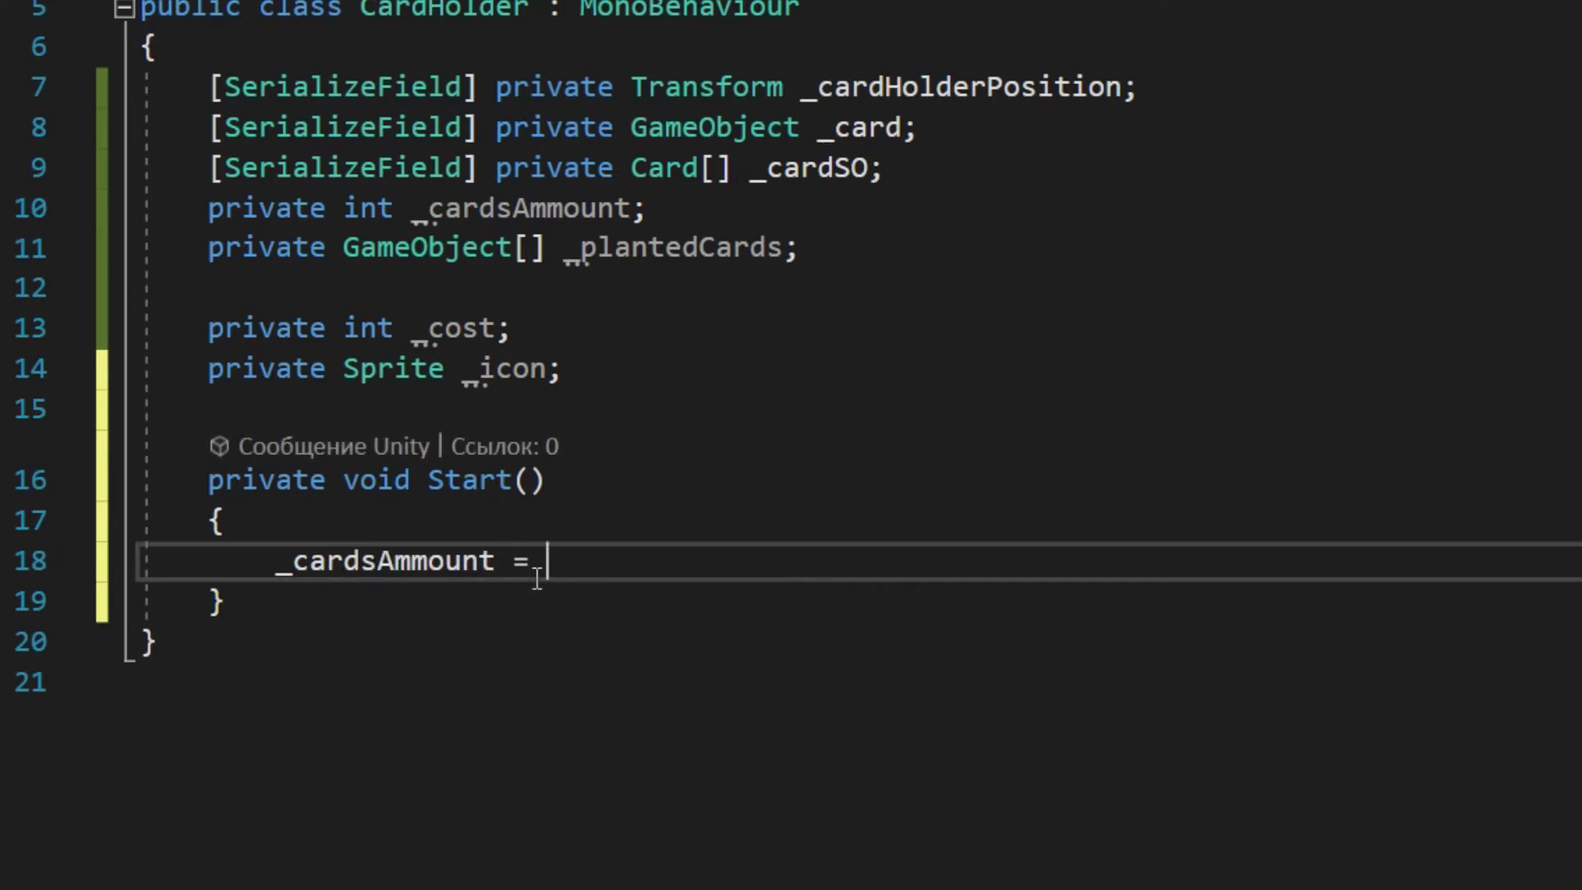